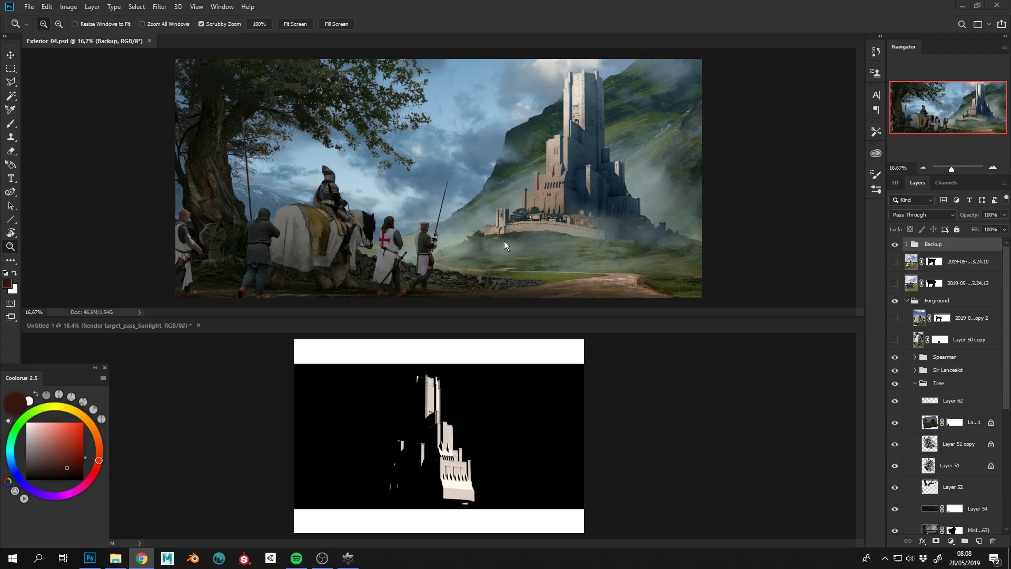
Step: Show the Exterior_04.psd castle painting full screen and examine its overall composition
left_click(505, 241)
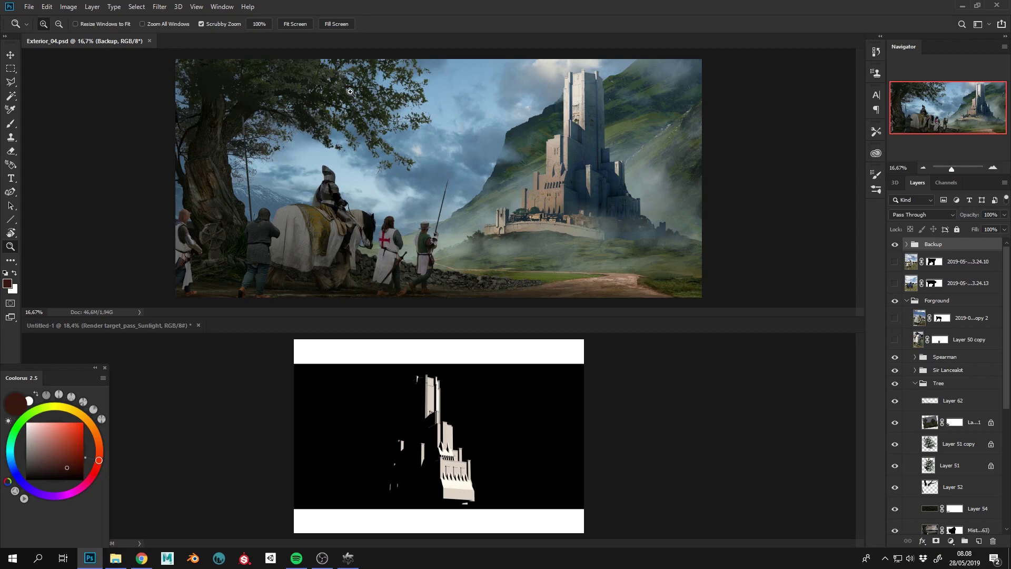
left_click(466, 249)
key("f")
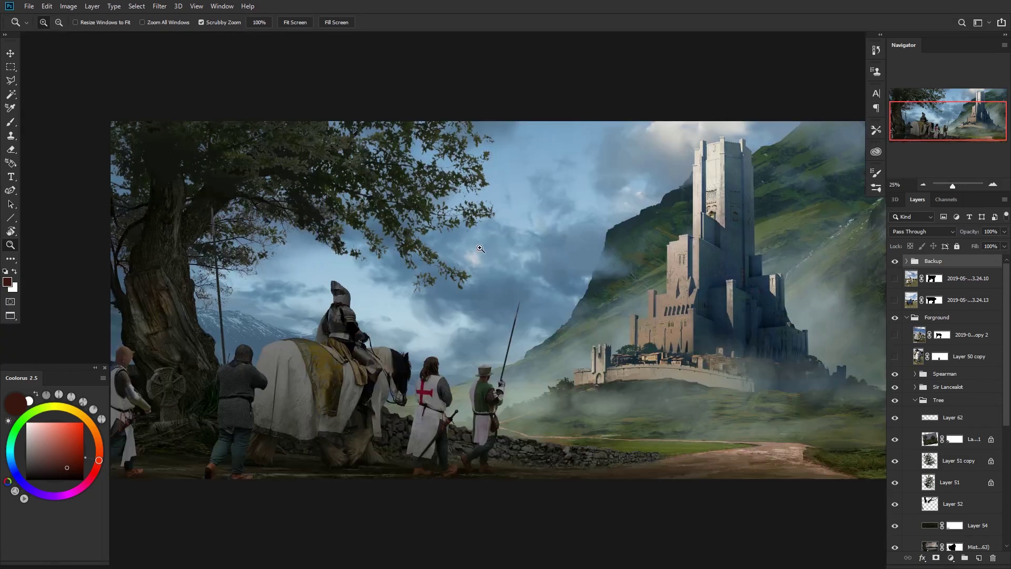
left_click_drag(598, 280, 498, 291)
key("F6")
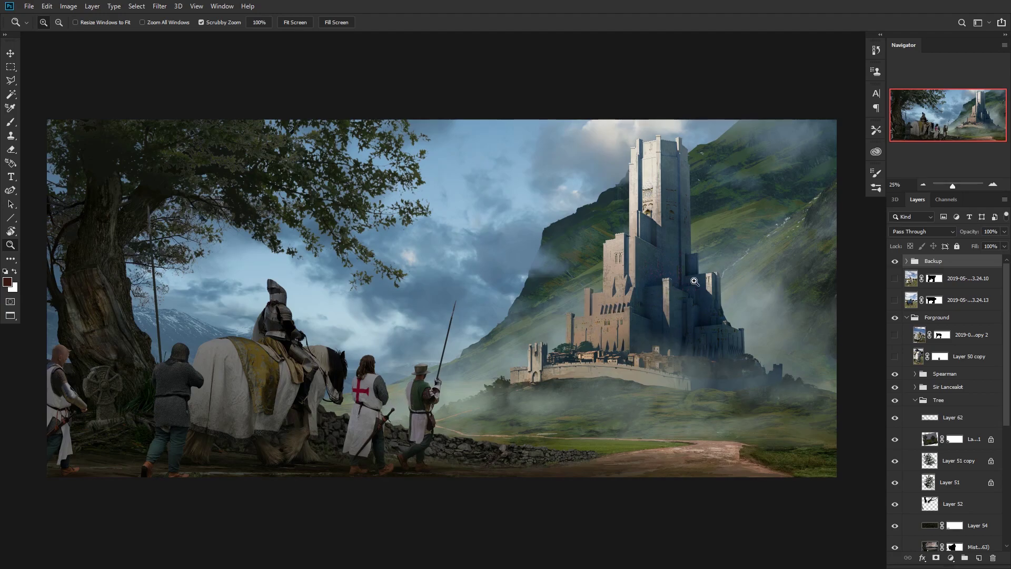
left_click_drag(711, 273, 604, 279)
scroll(604, 279, "up", 1)
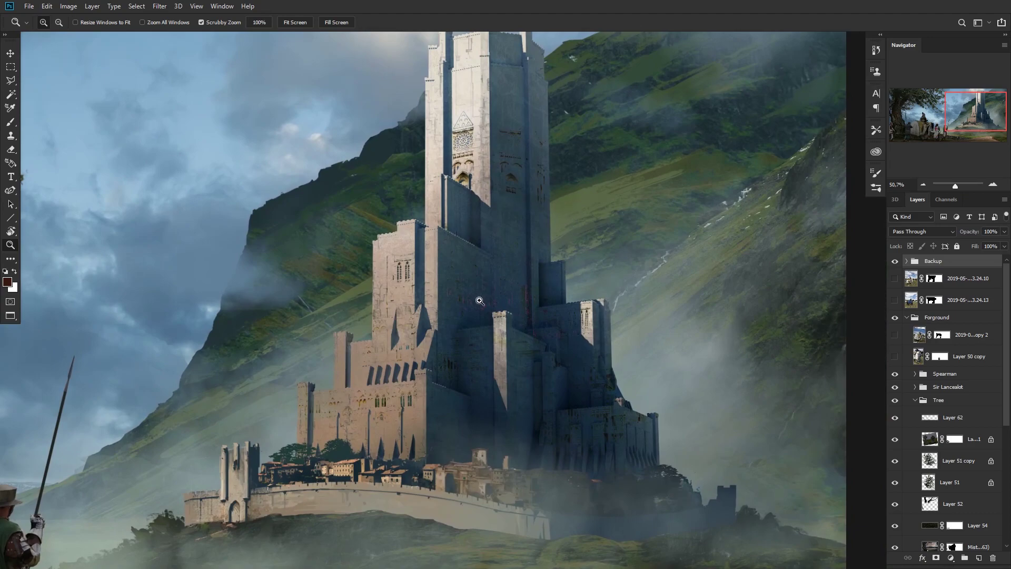
scroll(433, 384, "down", 5)
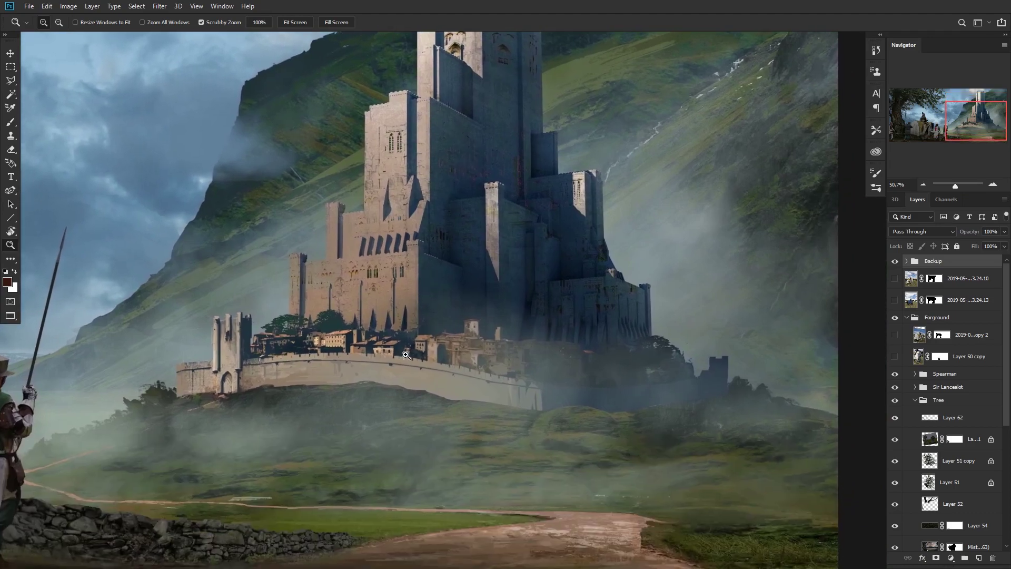
Step: Examine the castle's gatehouse, outer wall, village and lower facade up close, and review the whole tower
left_click_drag(406, 356, 422, 324)
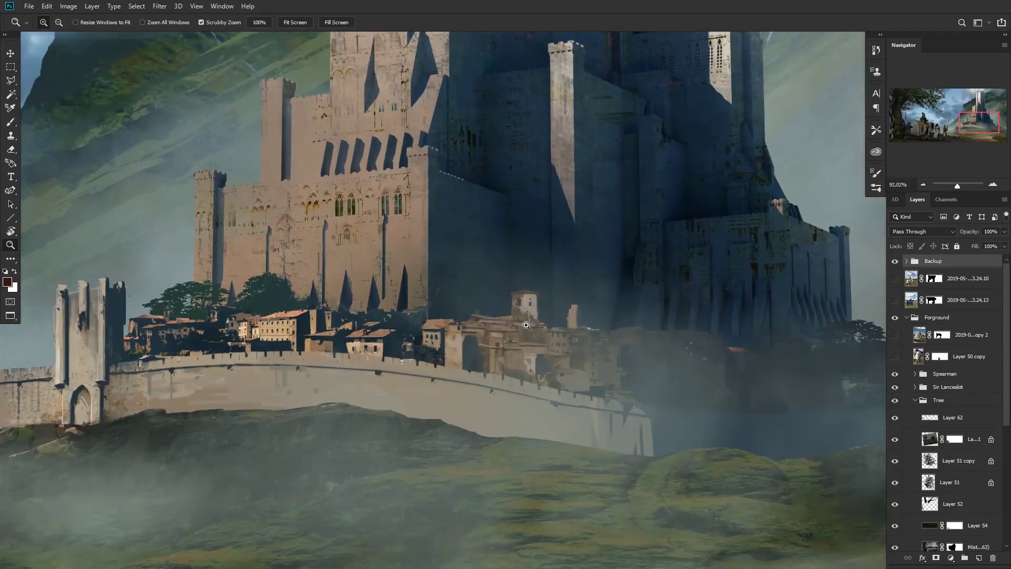
left_click_drag(186, 351, 376, 311)
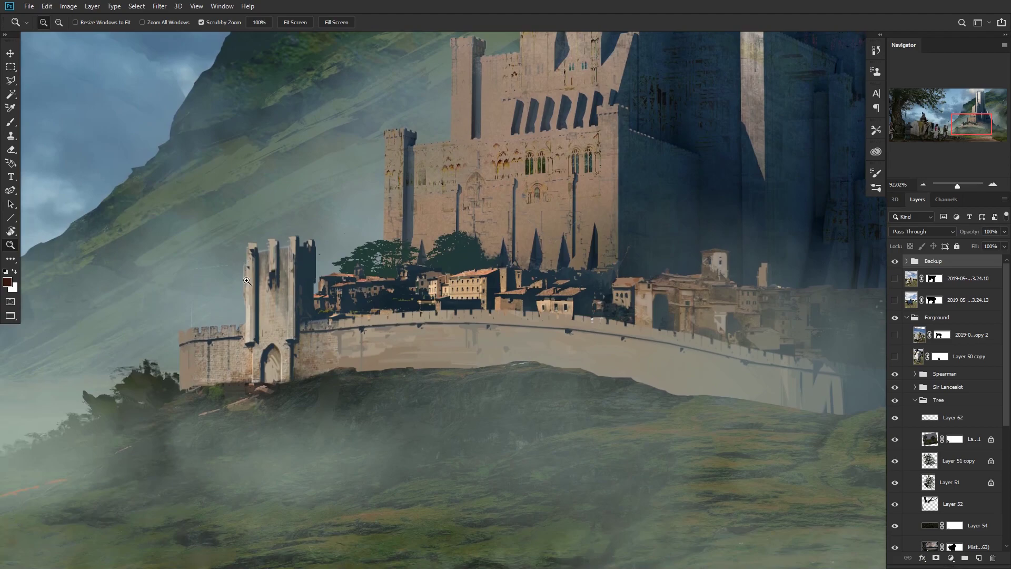
left_click_drag(188, 287, 189, 343)
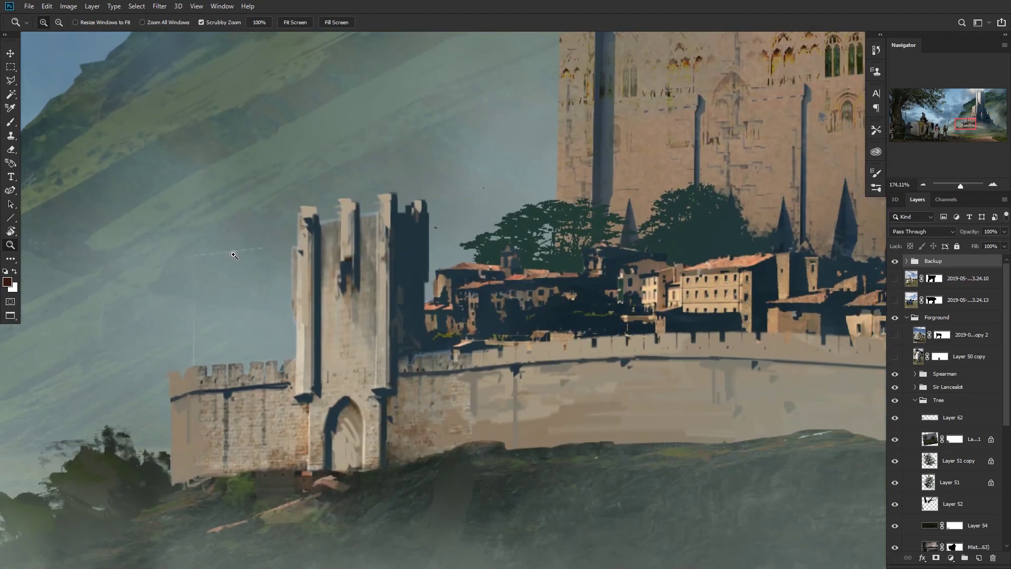
left_click_drag(398, 303, 373, 311)
left_click_drag(494, 296, 437, 325)
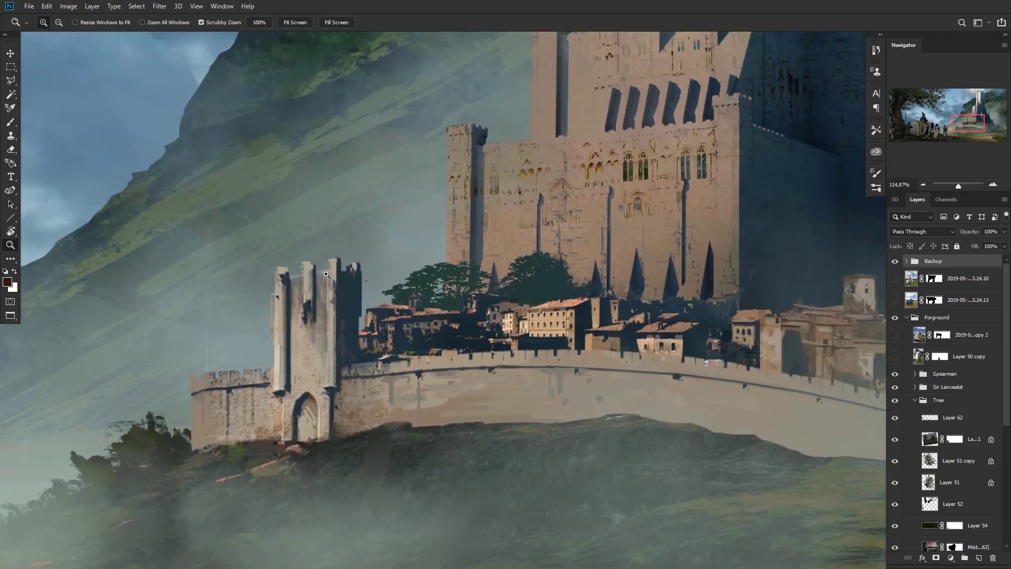
left_click_drag(567, 364, 389, 397)
left_click_drag(432, 359, 425, 363)
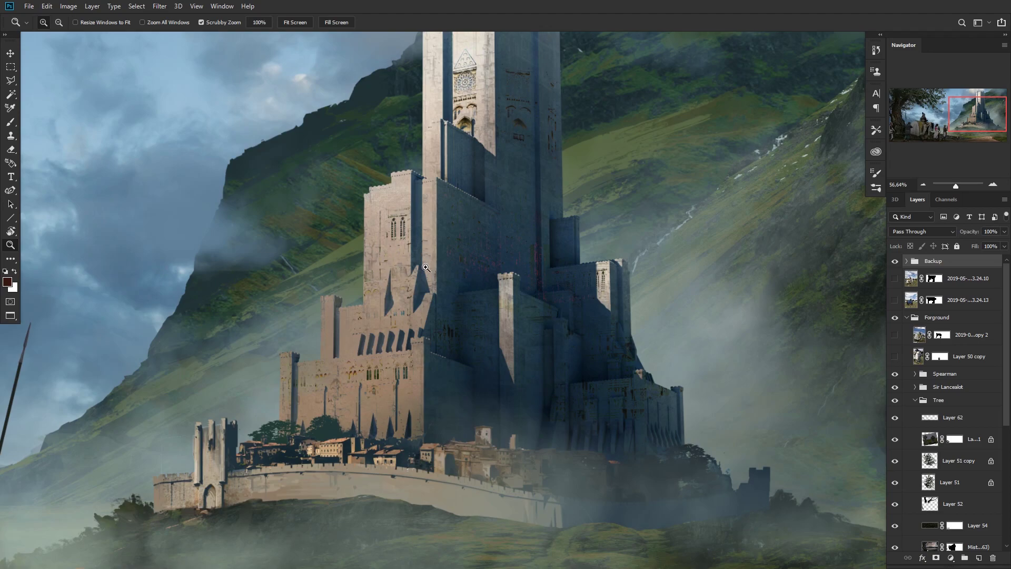
left_click_drag(447, 259, 452, 285)
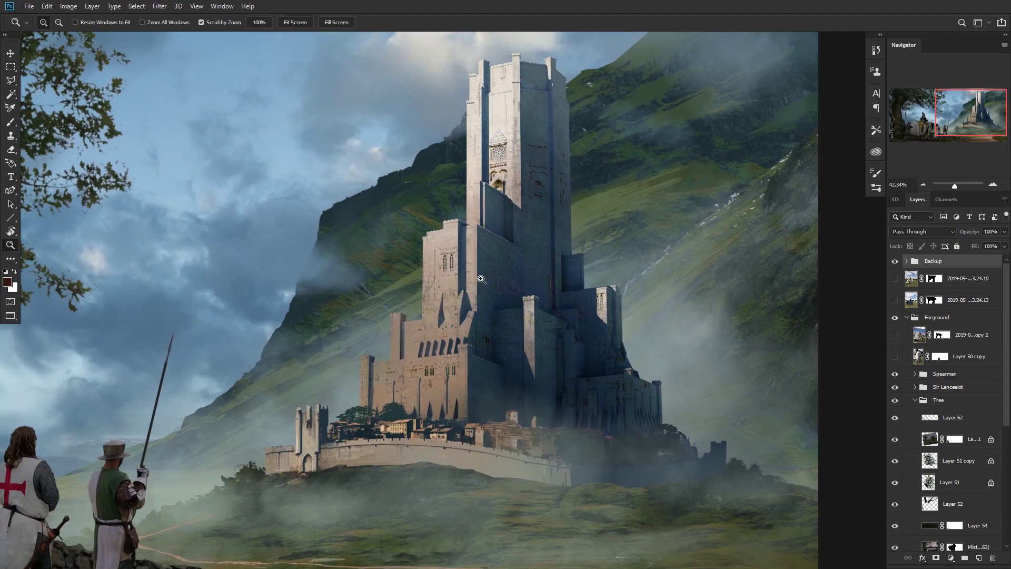
Step: Leave the full-screen view, switch to OctaneRender and inspect the 3D castle model from several angles
key("f")
key("f")
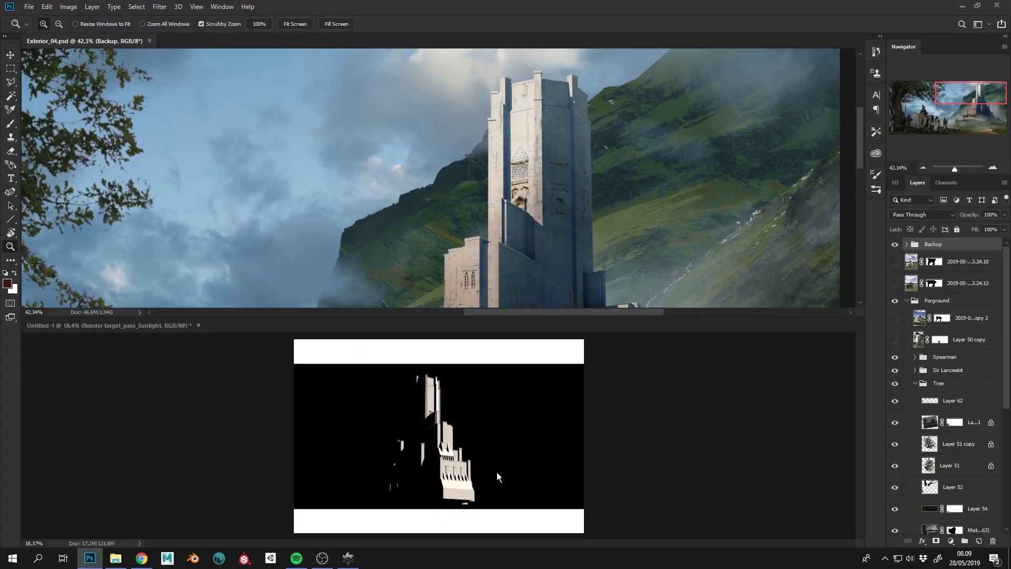
left_click(348, 558)
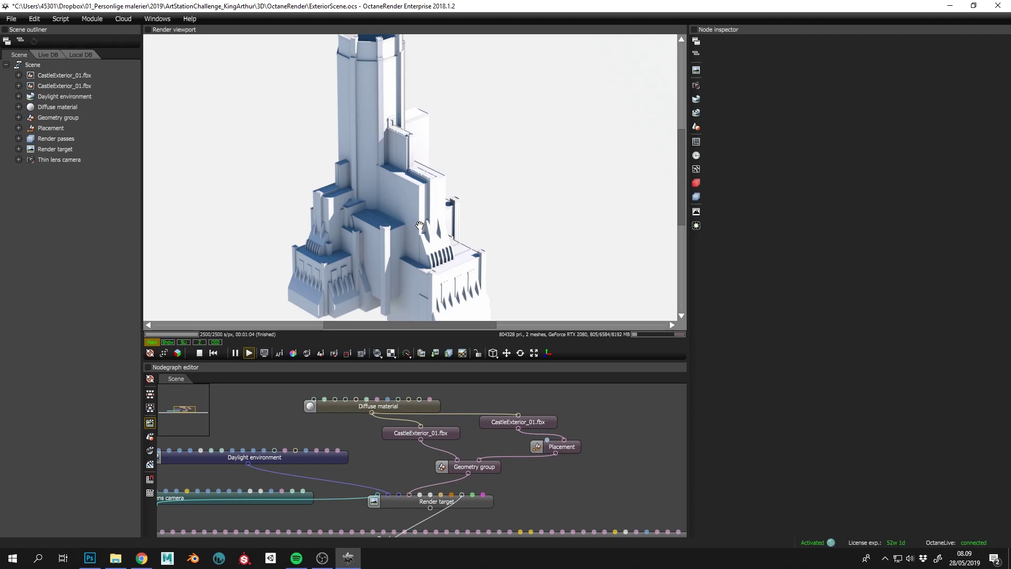
left_click_drag(431, 225, 443, 200)
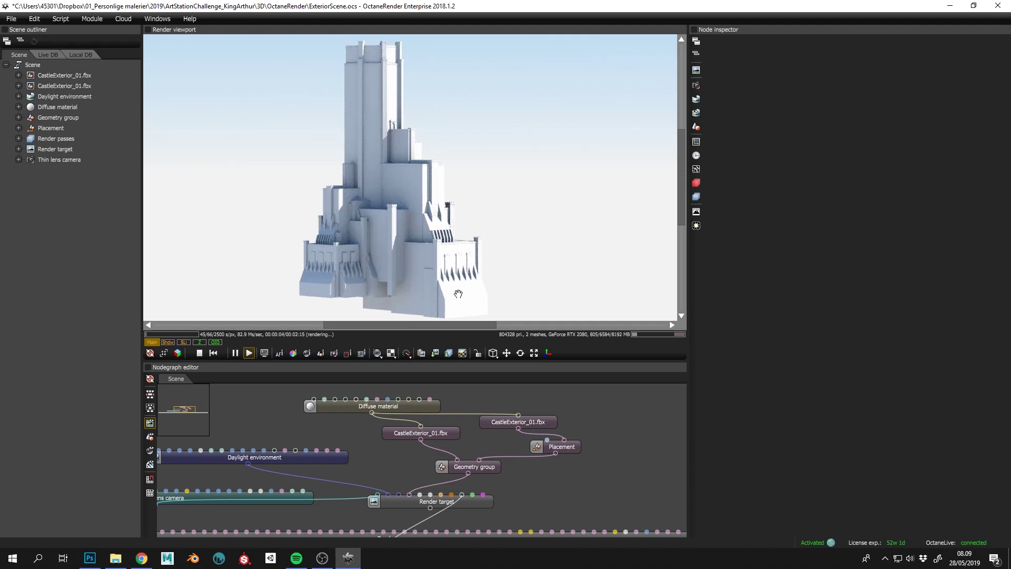
left_click_drag(488, 291, 300, 274)
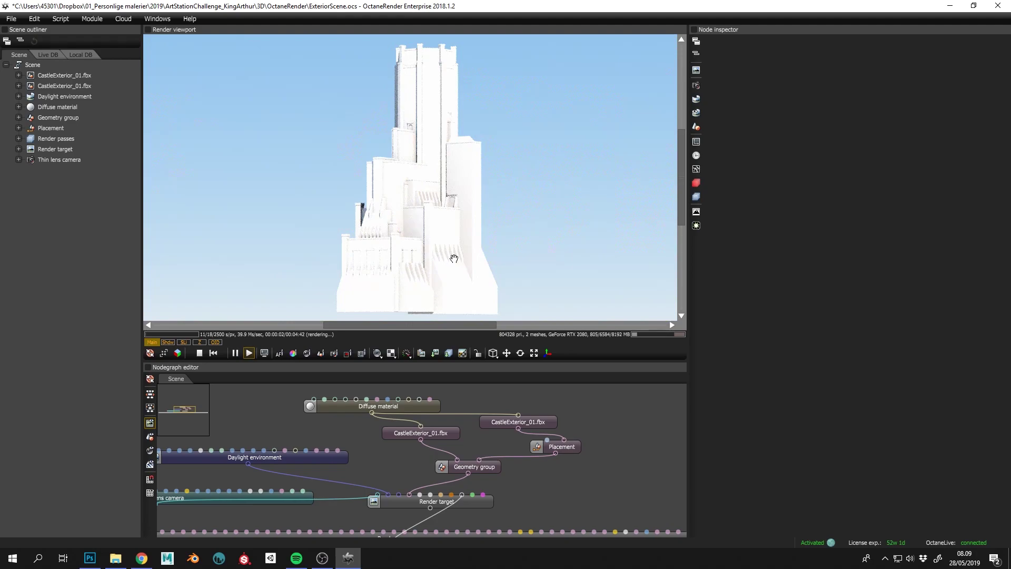
left_click_drag(454, 258, 481, 246)
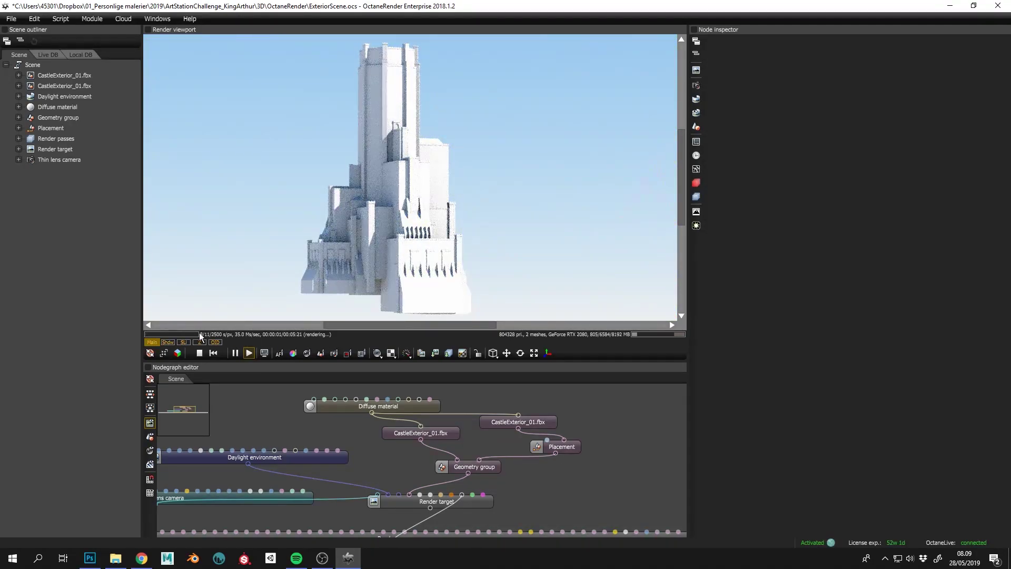
Step: Open the Render passes node's settings and preview the shadow, sunlight, Z-depth and Object ID passes before returning to the main render
left_click_drag(638, 485, 629, 463)
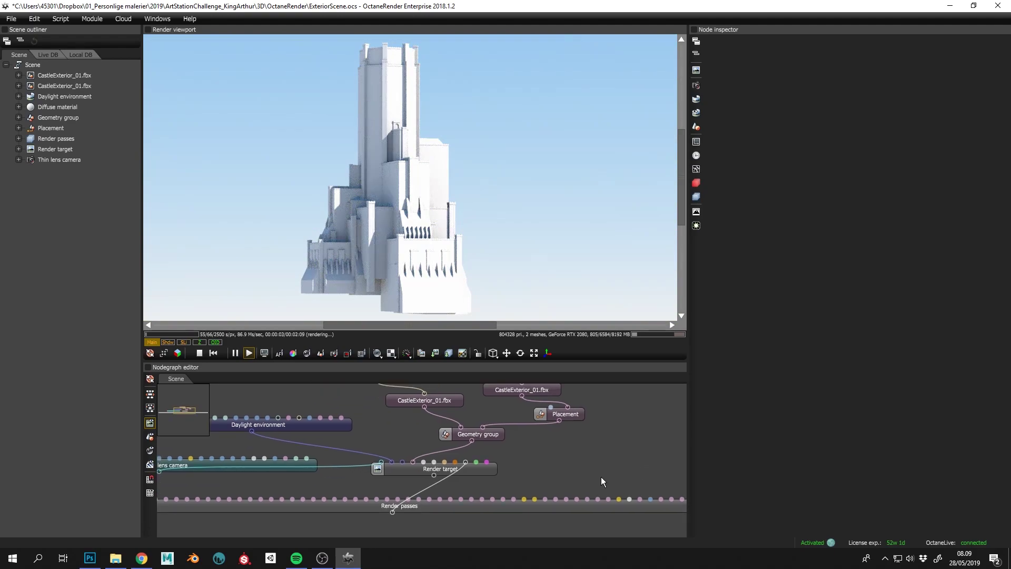
left_click(445, 507)
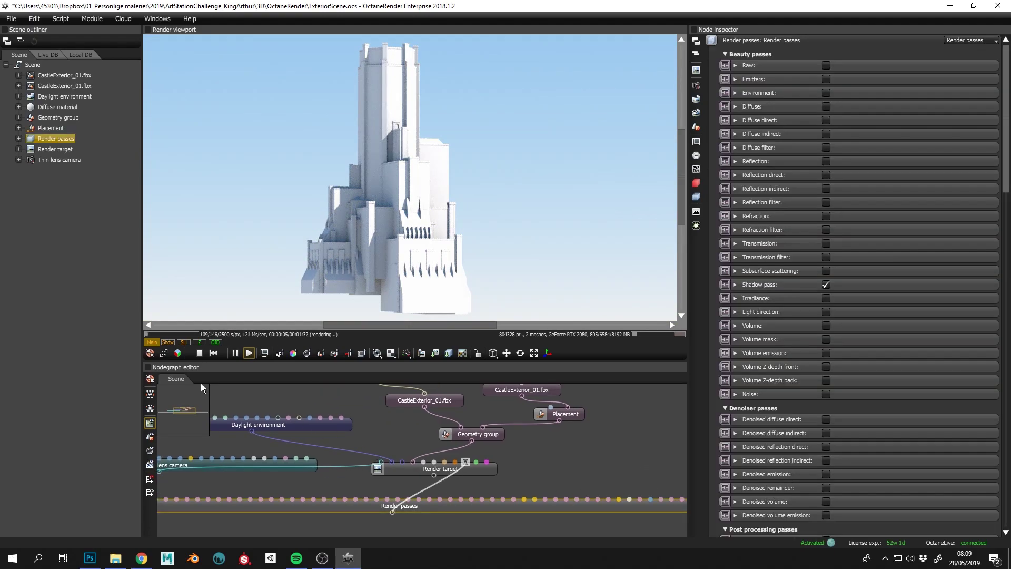
left_click(170, 342)
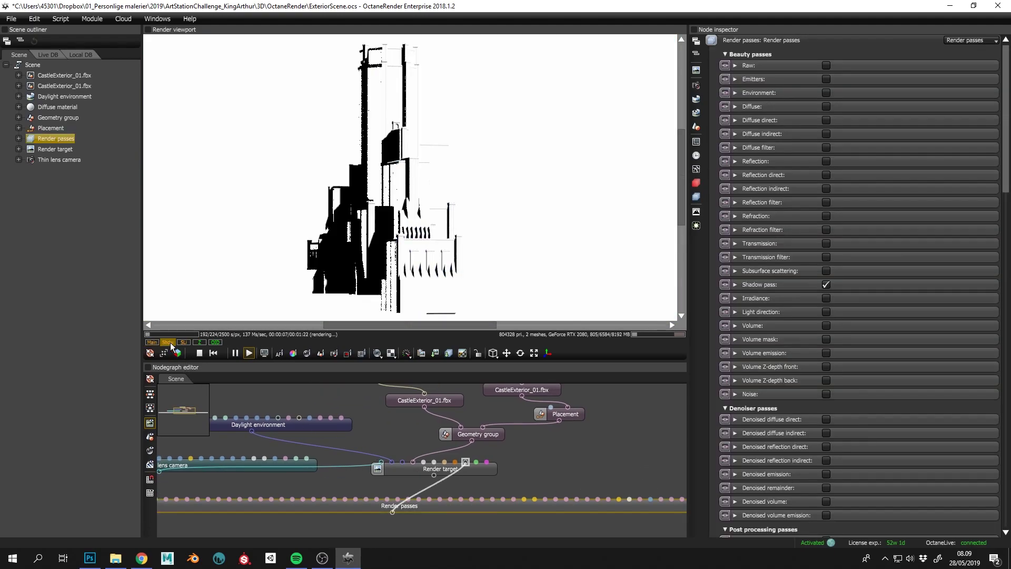
left_click(183, 342)
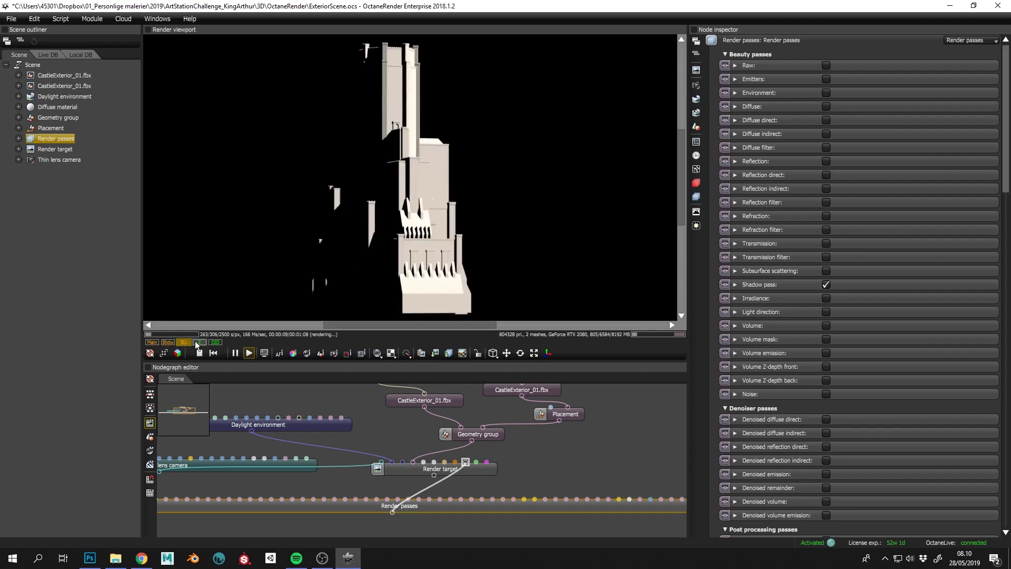
left_click(200, 342)
left_click(218, 343)
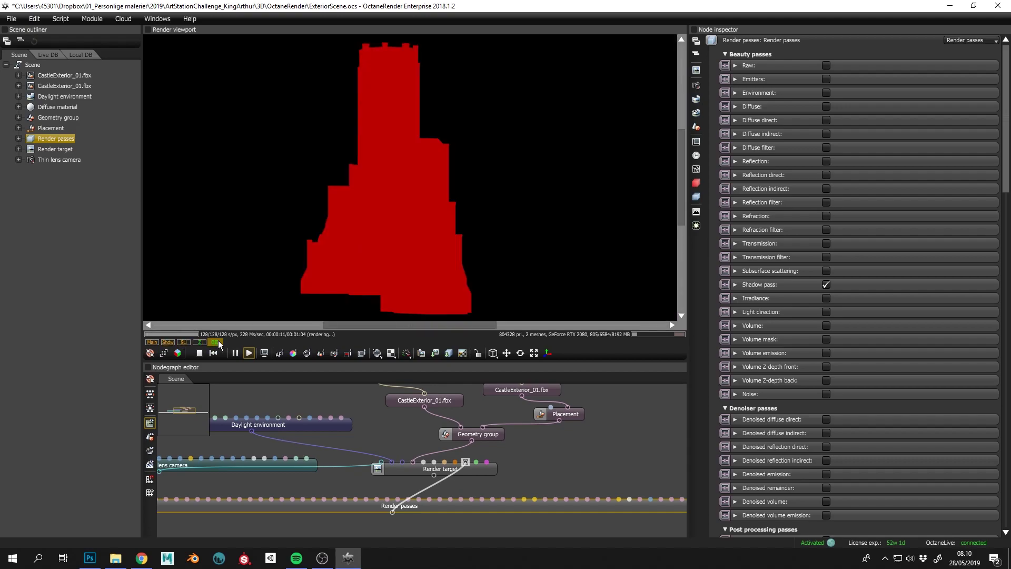
left_click(156, 343)
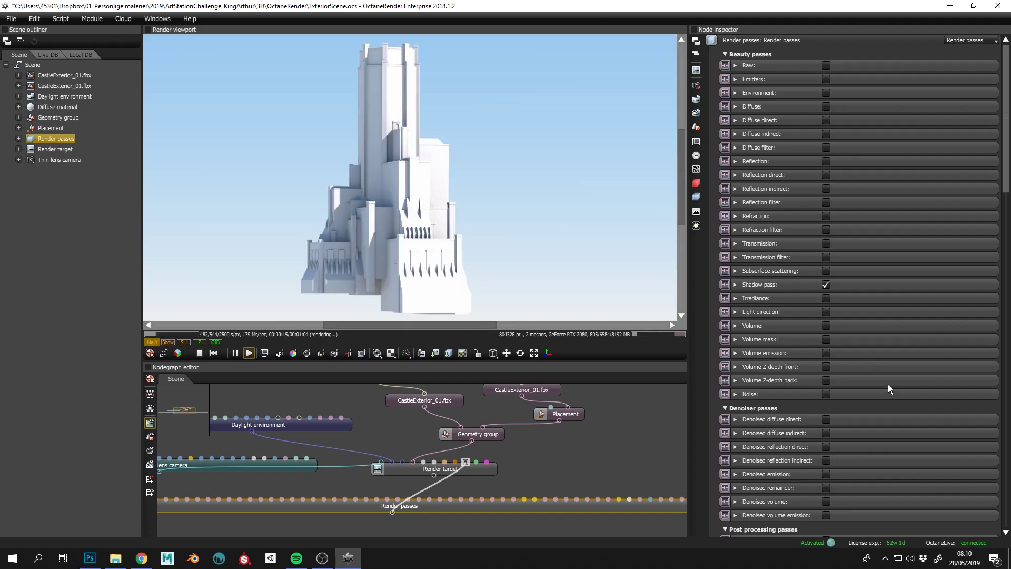
Step: Review the Cryptomatte and info pass settings of the Render passes node and preview the Object ID pass
scroll(889, 389, "down", 15)
scroll(894, 384, "down", 4)
key("ctrl+z")
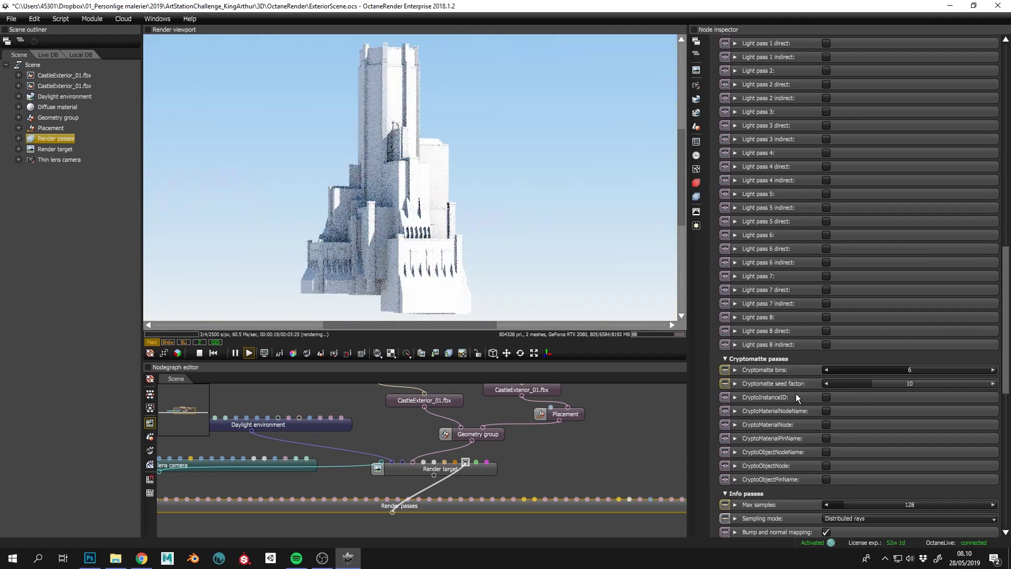
scroll(796, 396, "down", 9)
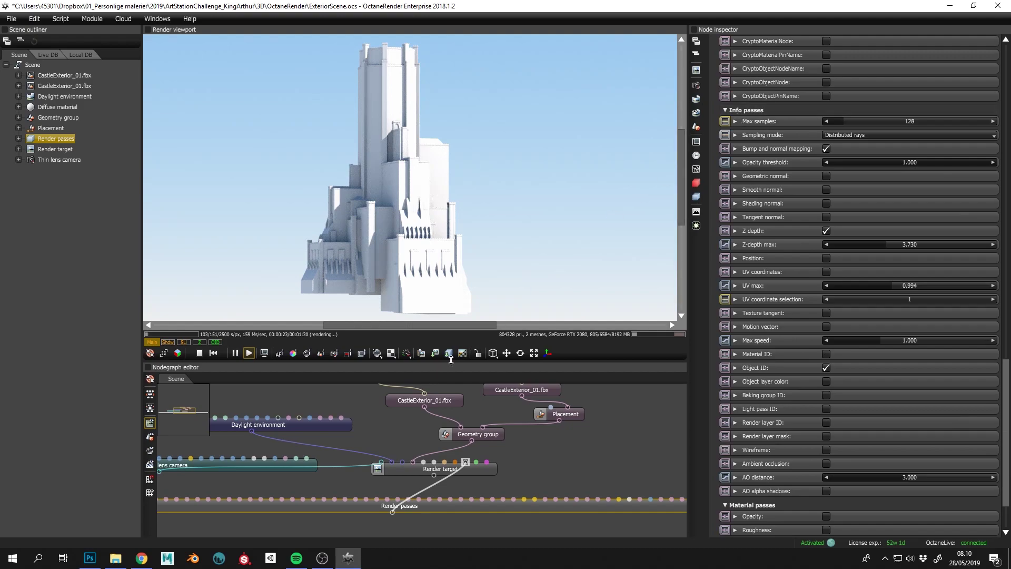
left_click(215, 342)
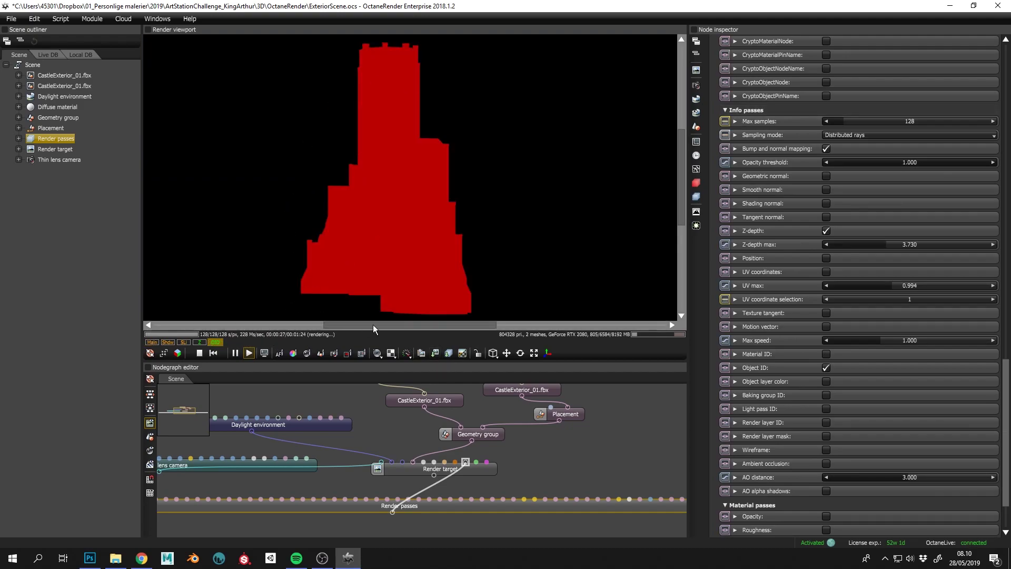
Step: Switch to Photoshop, show the render-pass document full screen, and collapse and hide the Images layer group
left_click(89, 558)
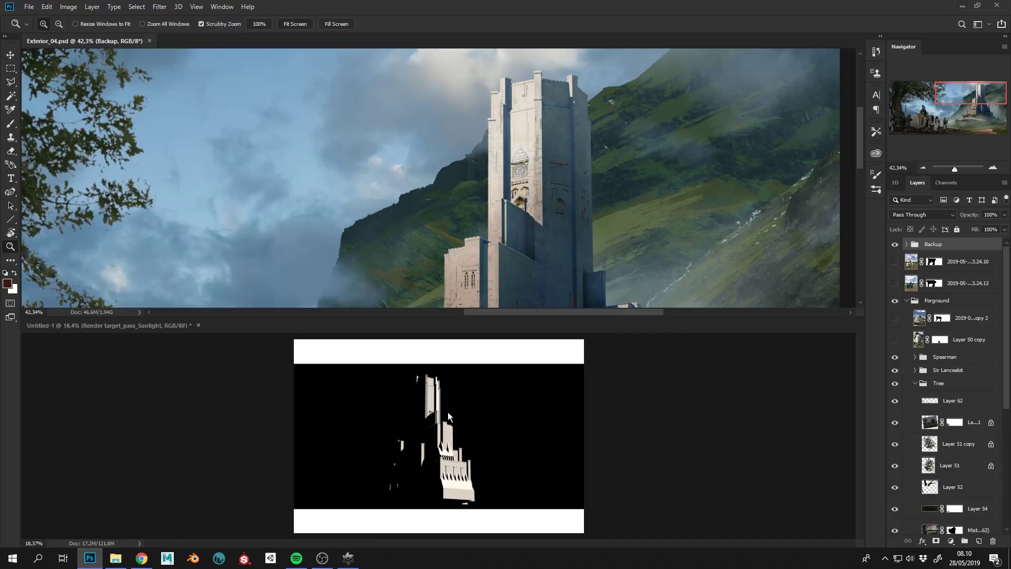
left_click(492, 421)
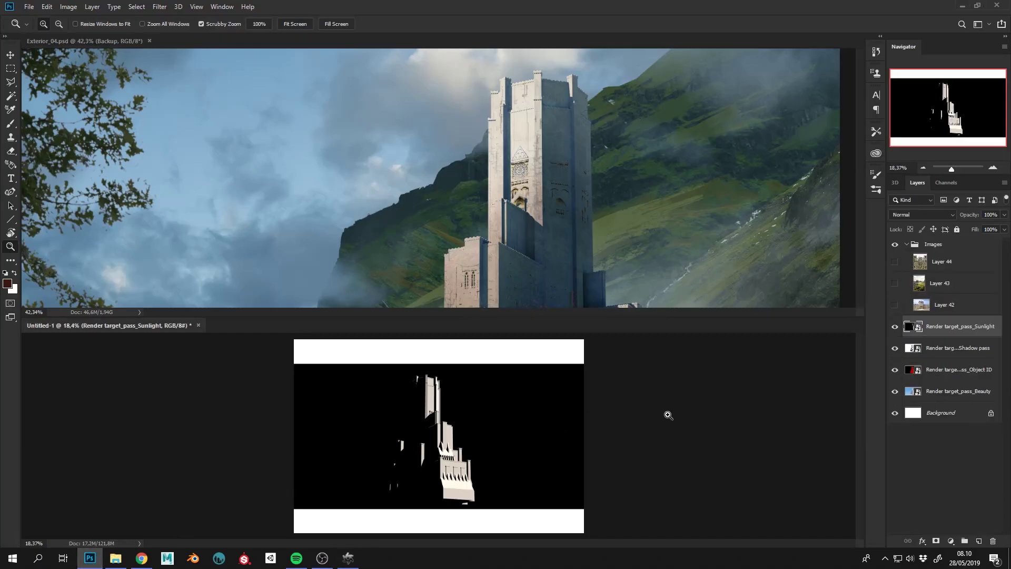
key("f")
left_click_drag(495, 354, 619, 319)
left_click_drag(619, 320, 575, 347)
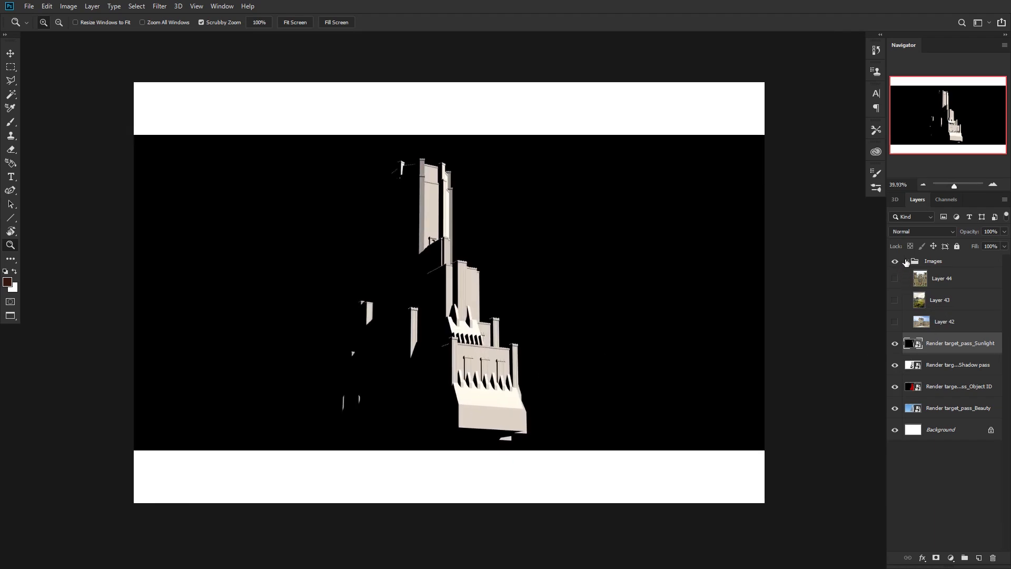
left_click(905, 261)
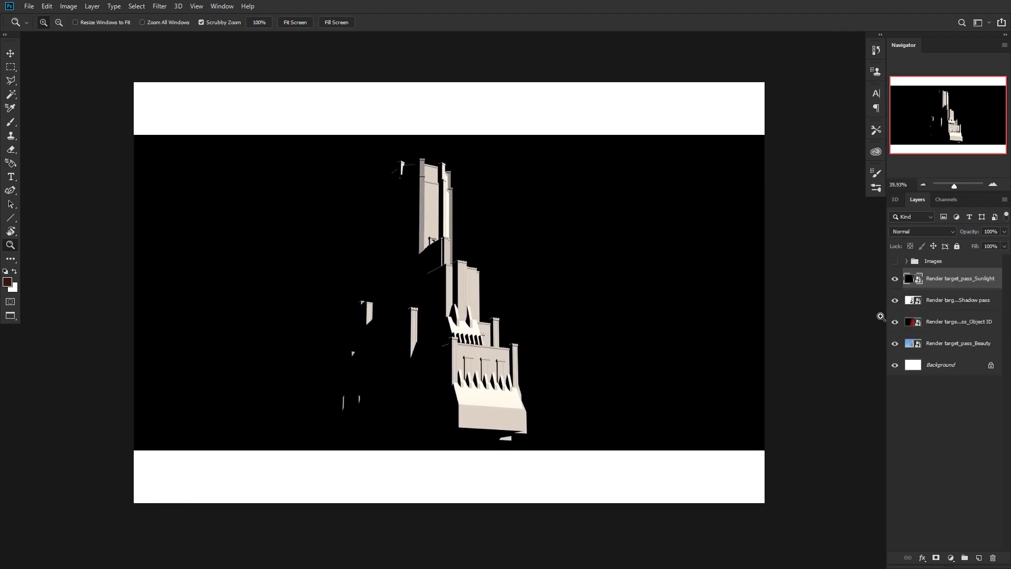
Step: Hide the Sunlight, Shadow and Object ID pass layers to inspect the Beauty render, and show the Object ID layer again
left_click_drag(895, 279, 895, 323)
left_click_drag(471, 336, 469, 320)
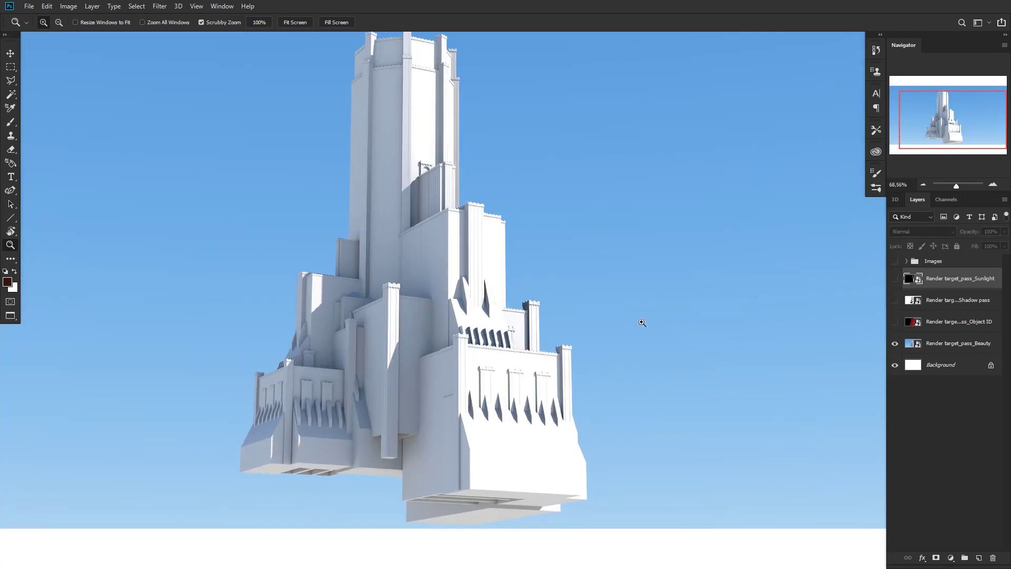
left_click_drag(468, 399, 453, 386)
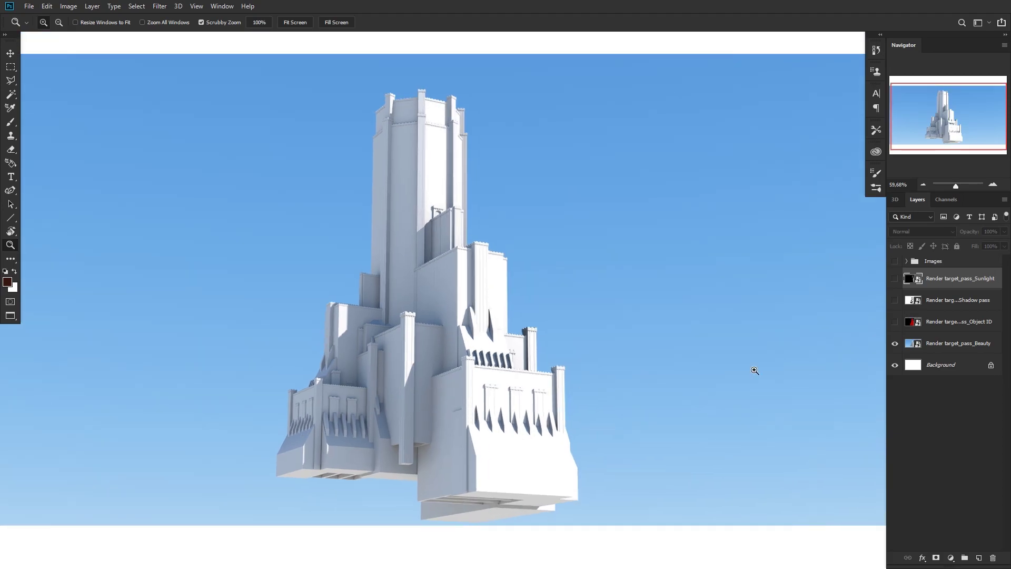
left_click(895, 323)
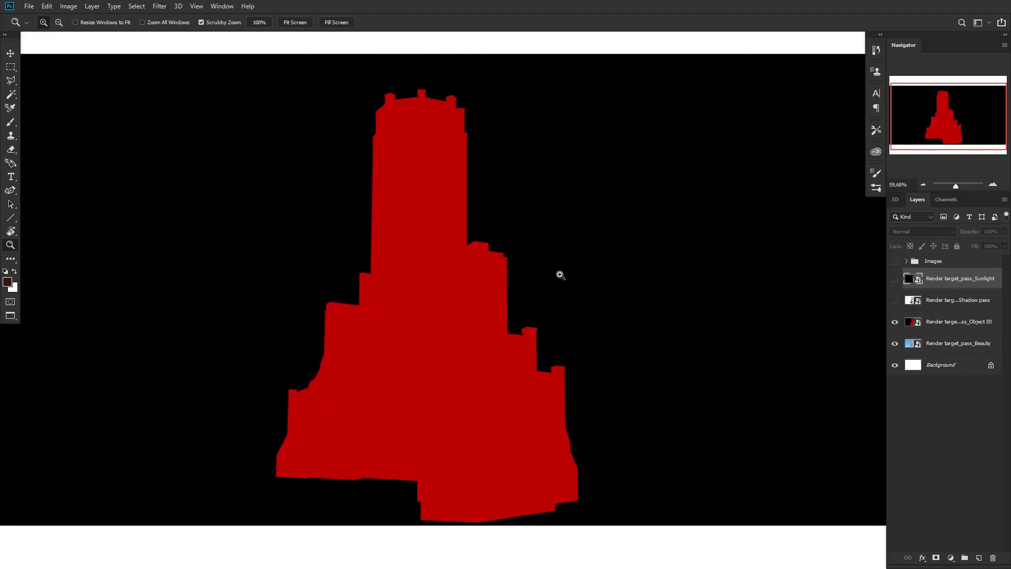
Step: Rasterize the four render pass layers from Beauty up to Sunlight together
left_click(967, 345)
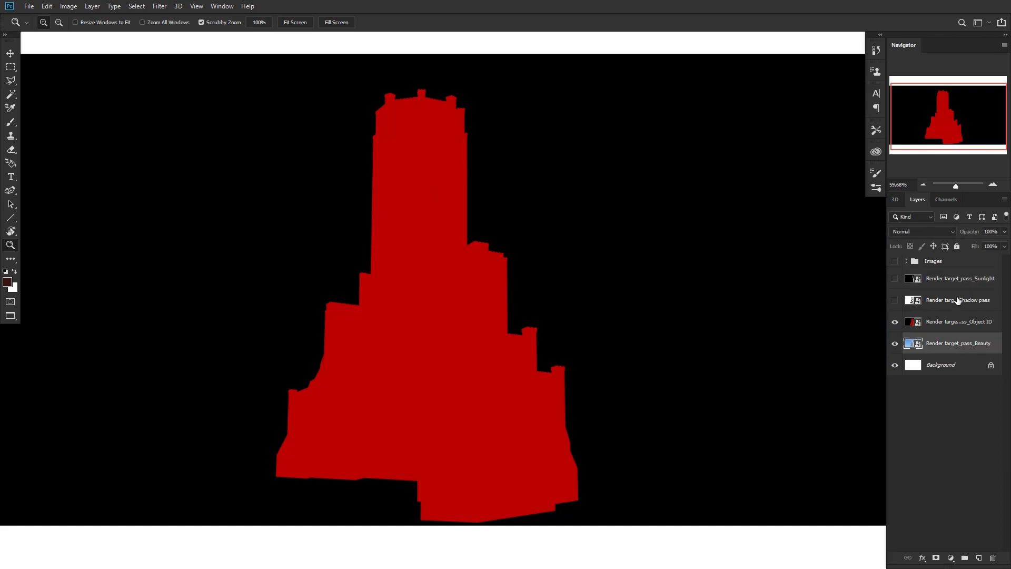
left_click(956, 286, "shift")
right_click(955, 286)
left_click(905, 287)
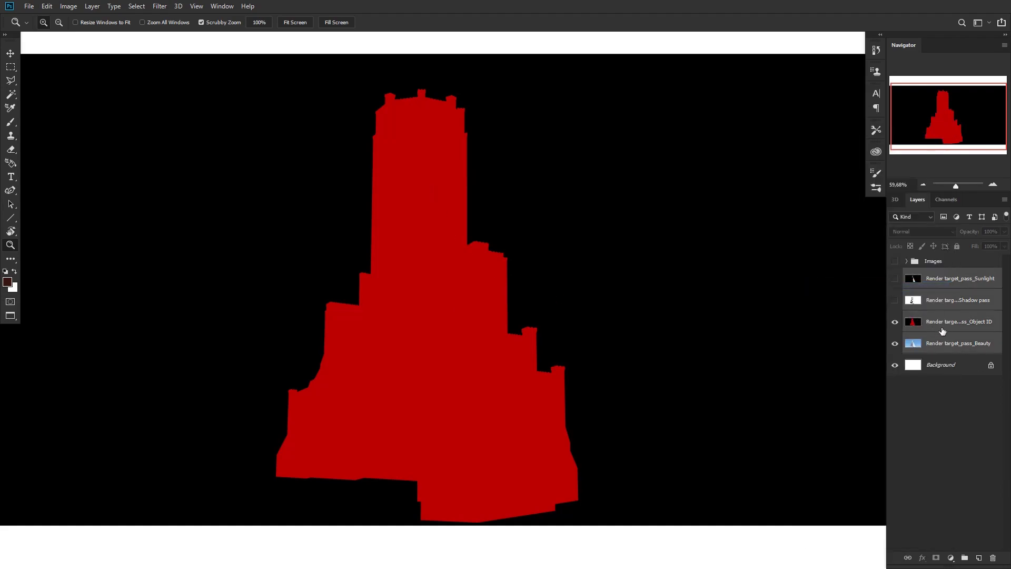
Step: Select the red castle silhouette on the Object ID layer with the Magic Wand
left_click(944, 329)
key("w")
left_click(433, 318)
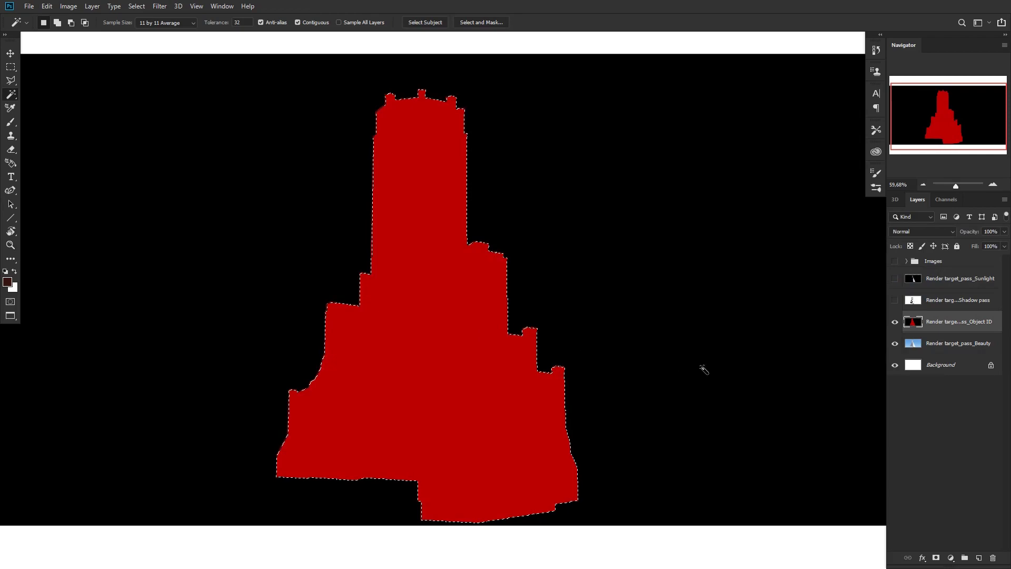
Step: Hide the Object ID layer and mask the Beauty layer to the selected castle silhouette
left_click(895, 322)
left_click(920, 346)
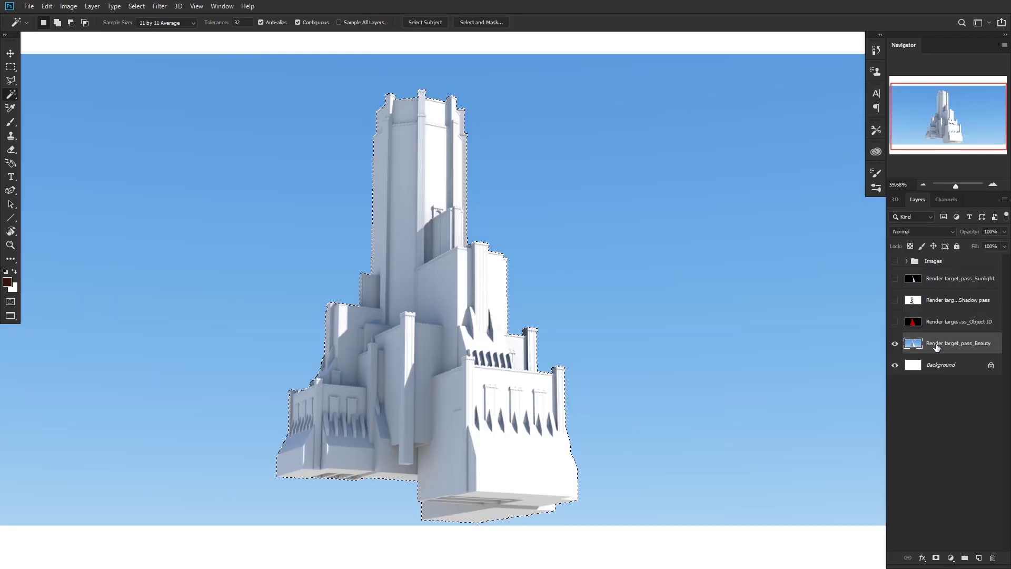
left_click(936, 557)
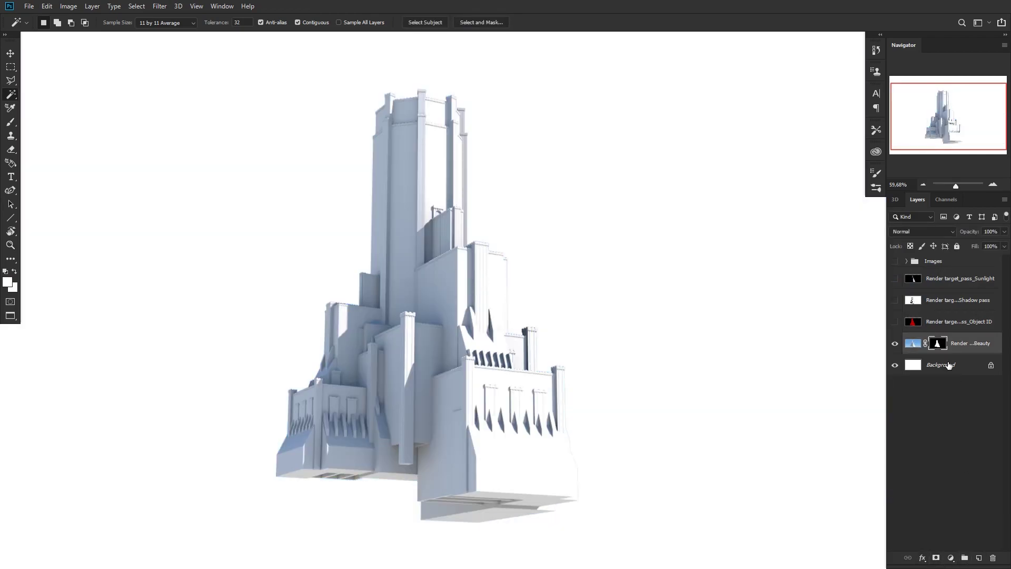
key("ctrl+i")
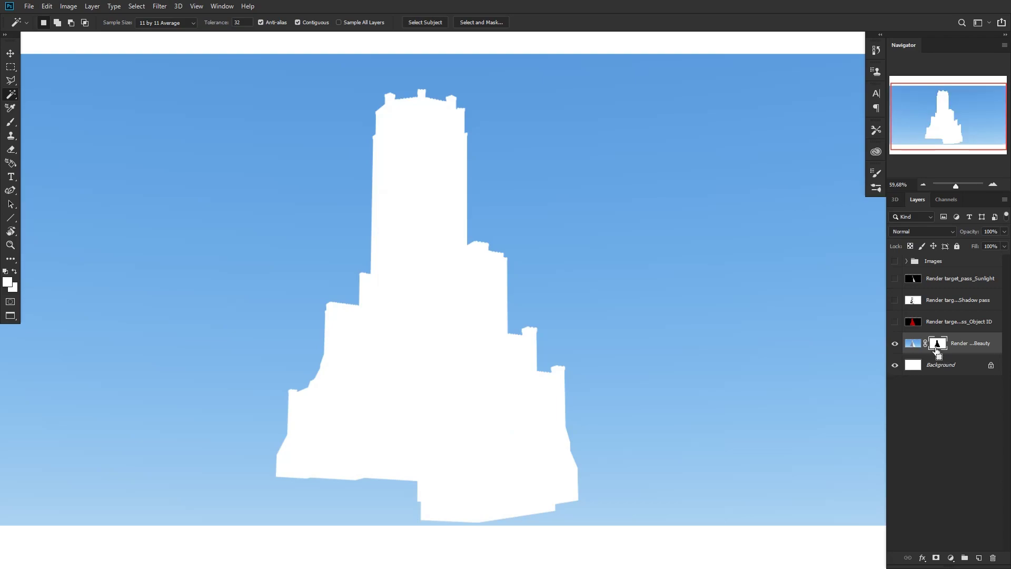
key("ctrl+z")
Step: Pick a strong red and fill the Background layer with it using the Paint Bucket
left_click(931, 363)
key("g")
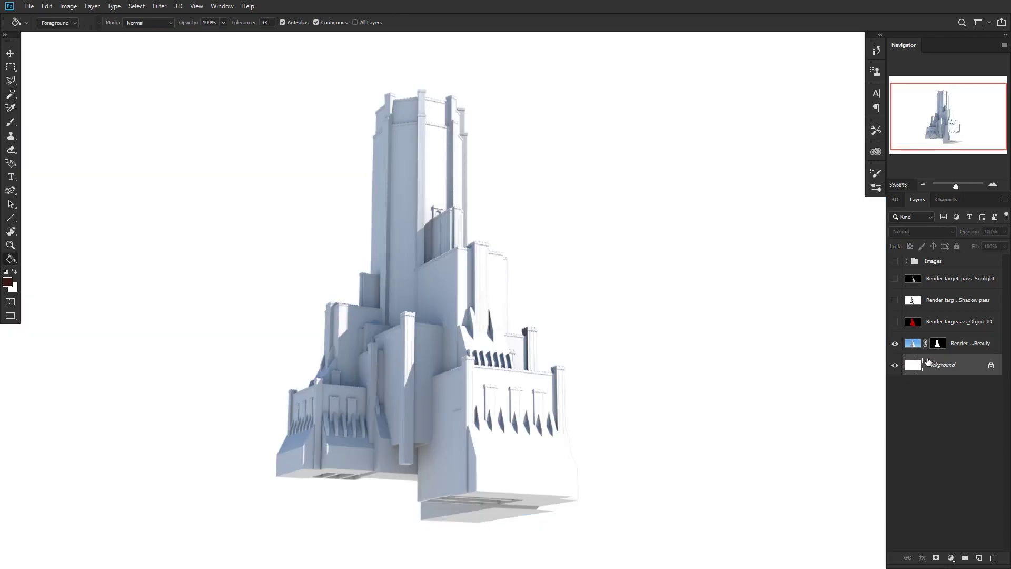
key("F6")
left_click(84, 437)
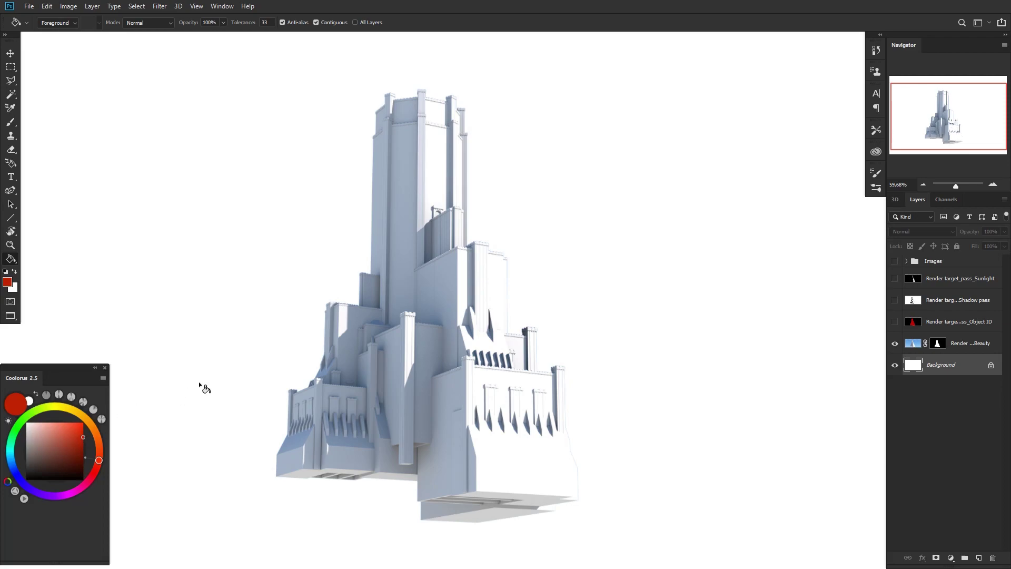
left_click(213, 375)
Step: Place the Scottish Highlands photo behind the castle and move it down so the landscape sits around the castle's base
key("z")
left_click_drag(390, 394, 383, 394)
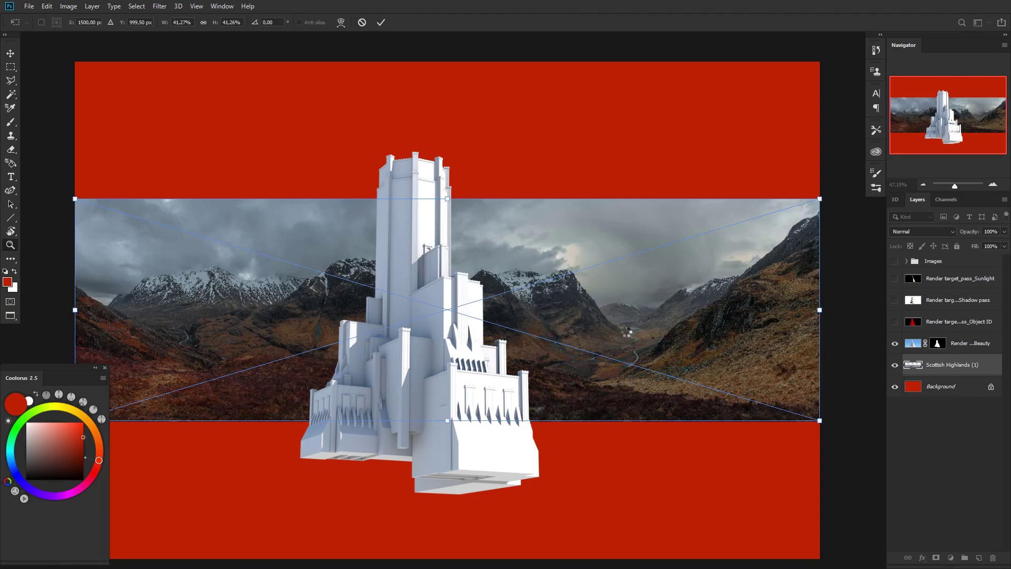
key("Return")
left_click_drag(505, 321, 514, 399)
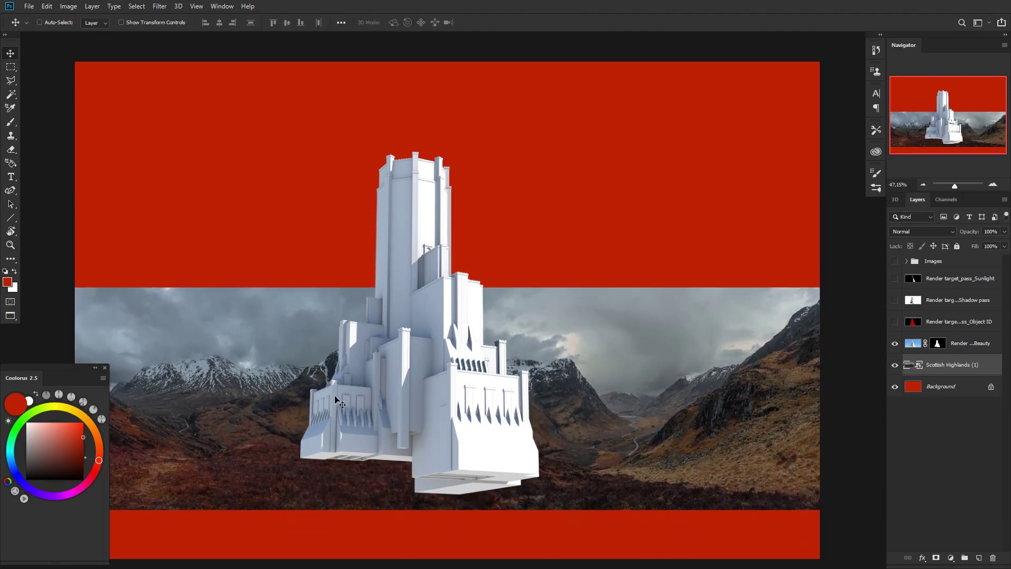
Step: Rasterize the Scottish Highlands layer and stretch a thin strip of its upper sky upward to cover the top of the canvas
key("m")
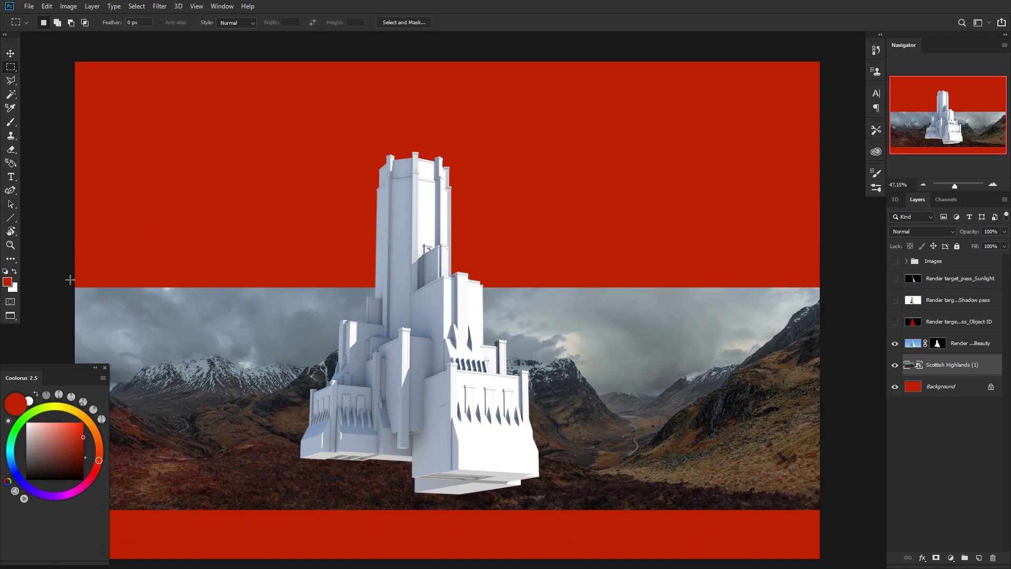
right_click(946, 374)
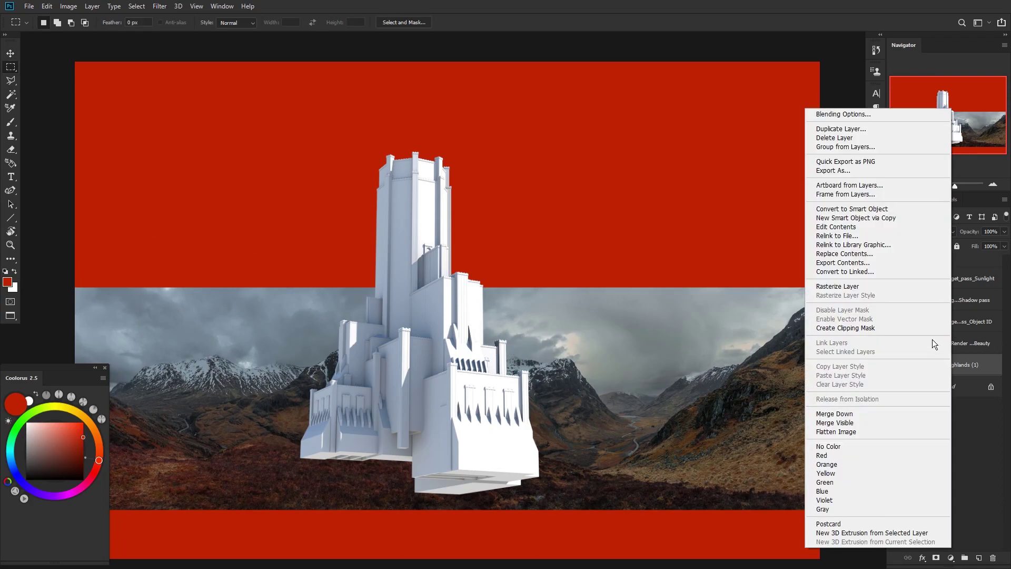
left_click(861, 287)
left_click_drag(70, 285, 853, 297)
key("ctrl+t")
left_click_drag(448, 285, 498, 339)
key("Return")
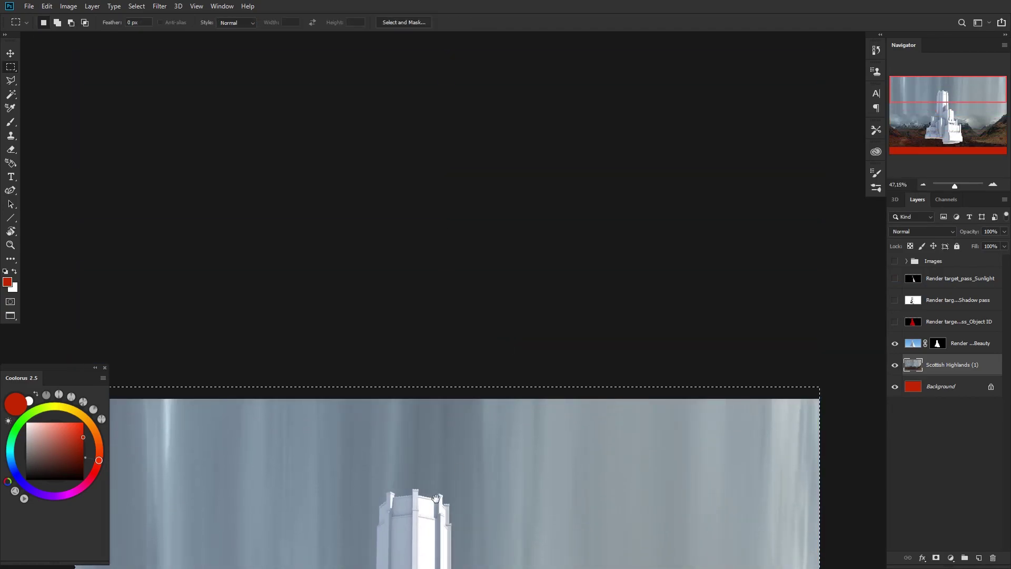
Step: Choose a textured cloud brush and paint over the streaked sky around the castle with a sampled blue-grey
key("b")
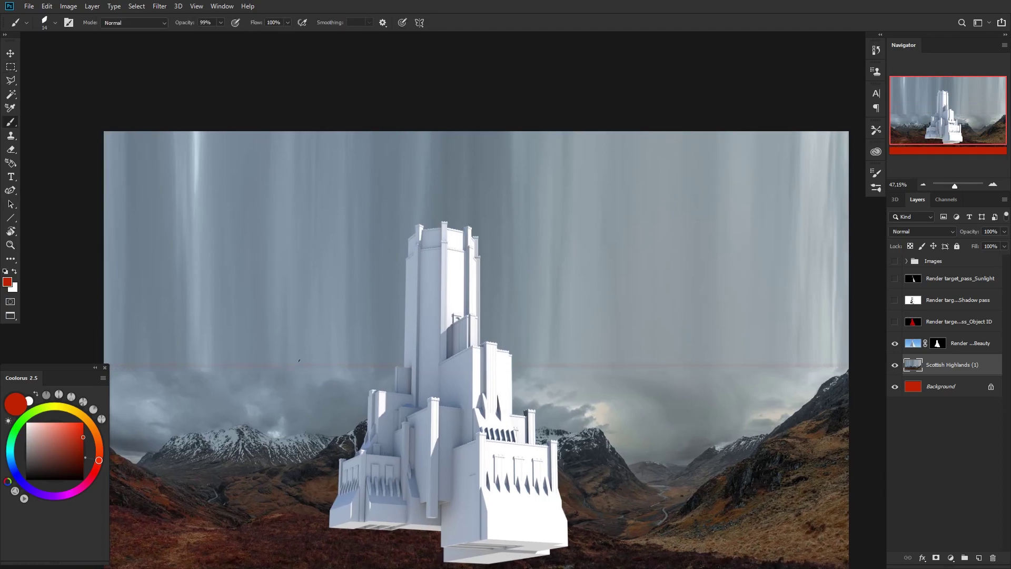
right_click(299, 361)
left_click(375, 474)
left_click(272, 392, "alt")
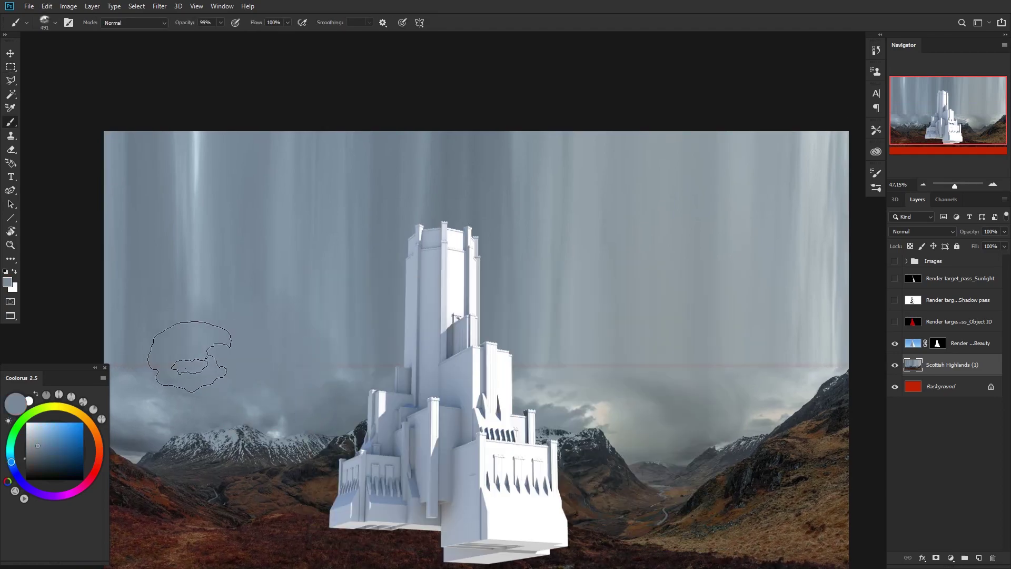
mouse_move(154, 411)
left_mouse_down()
mouse_move(148, 327)
mouse_move(104, 297)
mouse_move(313, 343)
mouse_move(319, 302)
mouse_move(168, 200)
mouse_move(228, 191)
mouse_move(337, 207)
mouse_move(379, 168)
mouse_move(592, 362)
left_mouse_up()
Step: Paint a soft pale cream cloud beside the castle's right side with a colour sampled from the bright sky
left_click(594, 406, "alt")
mouse_move(594, 406)
left_mouse_down()
mouse_move(571, 335)
mouse_move(650, 348)
mouse_move(491, 319)
left_mouse_up()
key("ctrl+z")
key("ctrl+z")
mouse_move(627, 377)
left_mouse_down()
mouse_move(531, 327)
mouse_move(559, 337)
left_mouse_up()
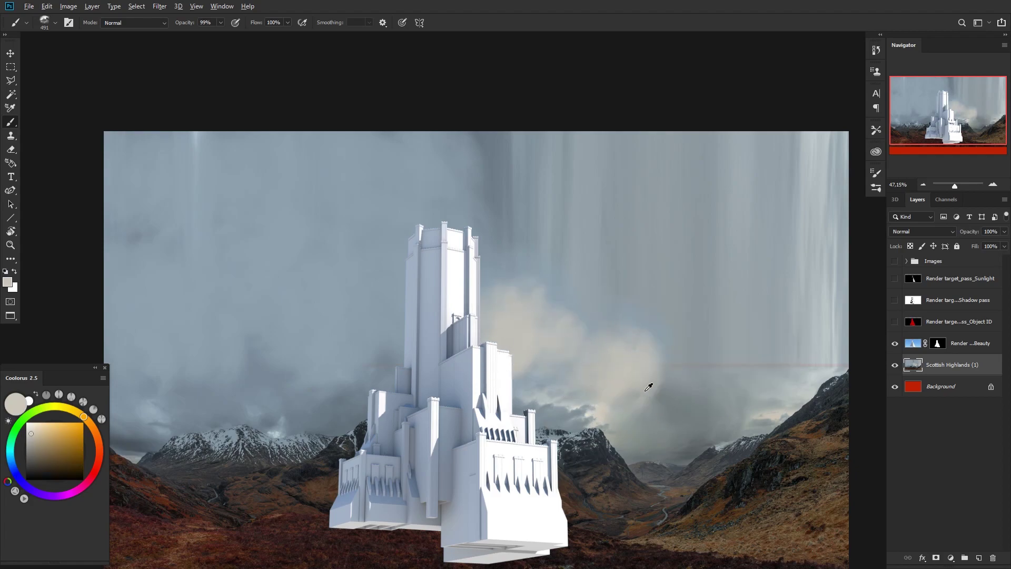
Step: Paint sampled grey cloud tones over the streaked sky between the castle and the right edge of the canvas
left_click(661, 406, "alt")
mouse_move(661, 406)
left_mouse_down()
mouse_move(685, 338)
mouse_move(805, 325)
left_mouse_up()
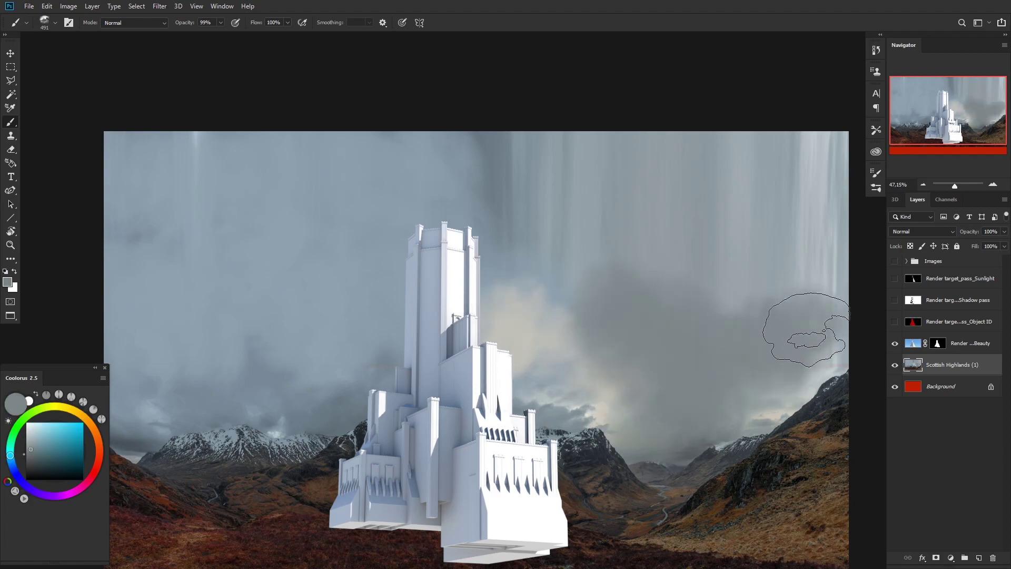
left_click(733, 293, "alt")
mouse_move(737, 295)
left_mouse_down()
mouse_move(775, 291)
mouse_move(812, 242)
mouse_move(770, 188)
mouse_move(819, 142)
mouse_move(563, 181)
mouse_move(501, 153)
left_mouse_up()
scroll(542, 334, "down", 4)
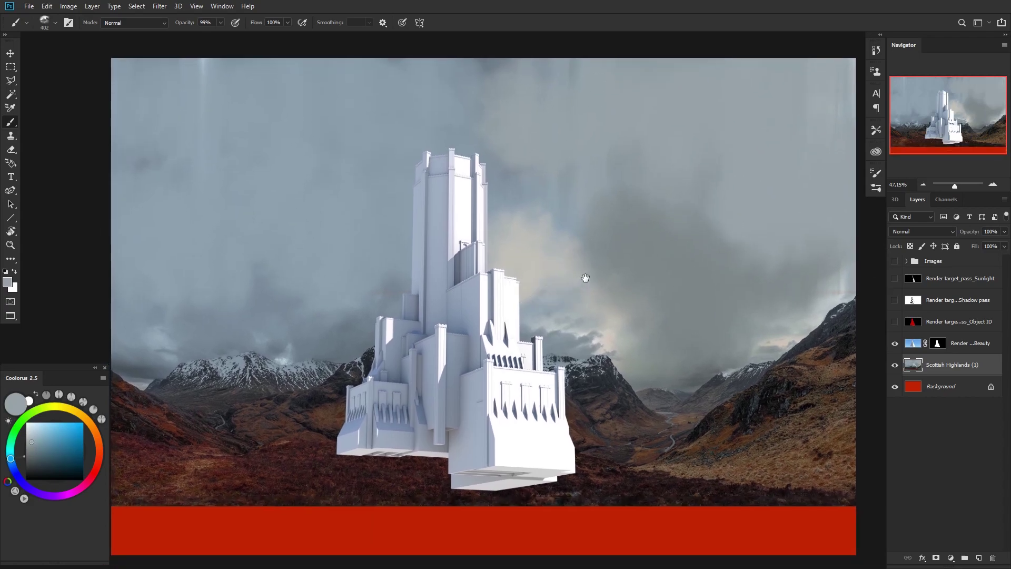
Step: Blend more sampled cloud colours into the sky around the tower and across to the upper right
left_click(575, 336, "alt")
mouse_move(553, 232)
left_mouse_down()
mouse_move(495, 183)
mouse_move(443, 181)
mouse_move(450, 220)
left_mouse_up()
left_click(476, 134, "alt")
mouse_move(478, 131)
left_mouse_down()
mouse_move(339, 129)
mouse_move(251, 109)
mouse_move(143, 122)
mouse_move(275, 219)
mouse_move(373, 255)
mouse_move(426, 156)
mouse_move(572, 151)
mouse_move(621, 197)
mouse_move(682, 202)
mouse_move(757, 228)
mouse_move(780, 169)
mouse_move(569, 237)
mouse_move(559, 250)
mouse_move(729, 183)
mouse_move(763, 141)
mouse_move(798, 174)
mouse_move(778, 270)
left_mouse_up()
Step: Paint a bright cloud patch above the right-hand mountains, undo the last stroke and sample a blue-grey from the sky
left_click(807, 359, "alt")
left_click_drag(791, 354, 722, 357)
mouse_move(823, 323)
left_mouse_down()
mouse_move(791, 320)
mouse_move(792, 333)
mouse_move(811, 323)
mouse_move(739, 345)
left_mouse_up()
key("ctrl+z")
left_click(790, 263, "alt")
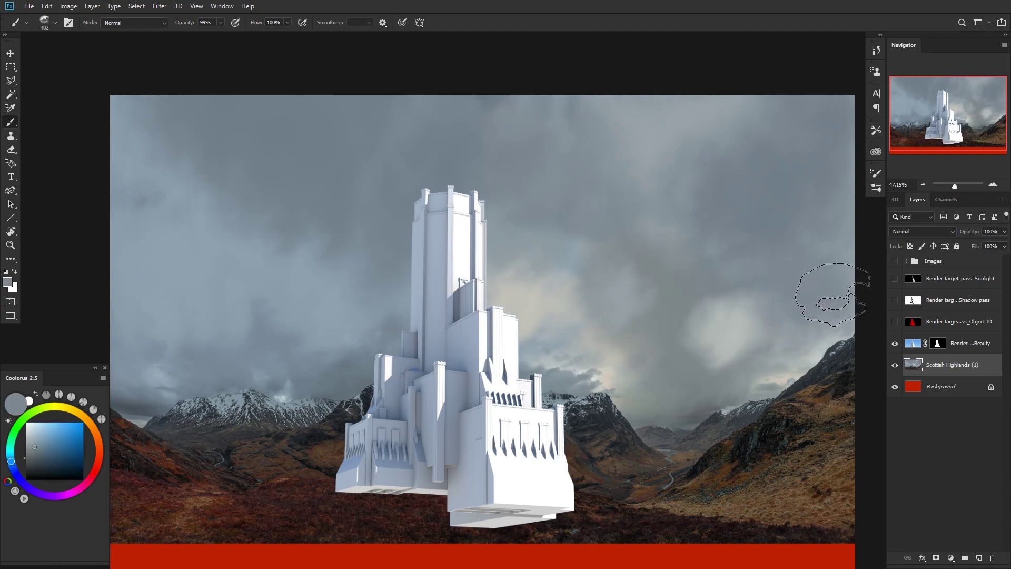
Step: Enlarge the cloud brush and paint darker blue-grey clouds into the sky to deepen it
key("bracketright")
key("bracketright")
left_click(40, 454)
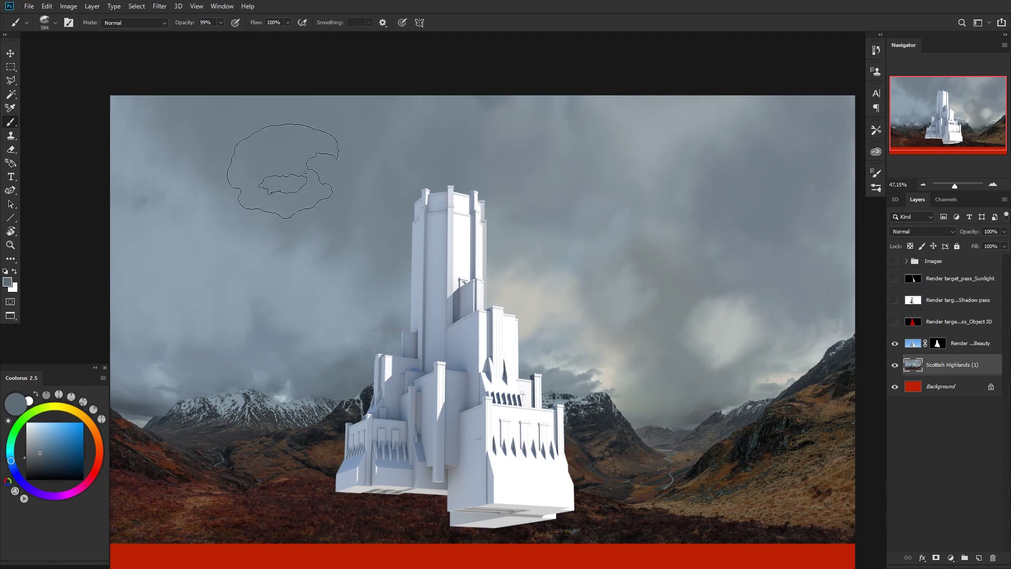
key("bracketright")
key("bracketright")
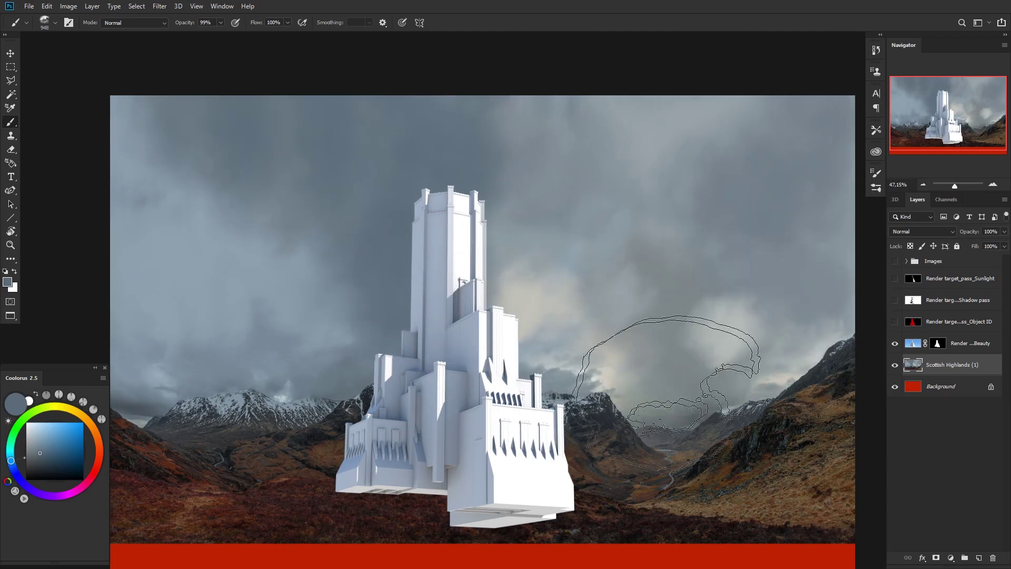
left_click_drag(673, 391, 661, 366)
Step: Disable the Beauty layer's mask to view the full render
left_click(937, 346)
right_click(935, 352)
left_click(936, 354)
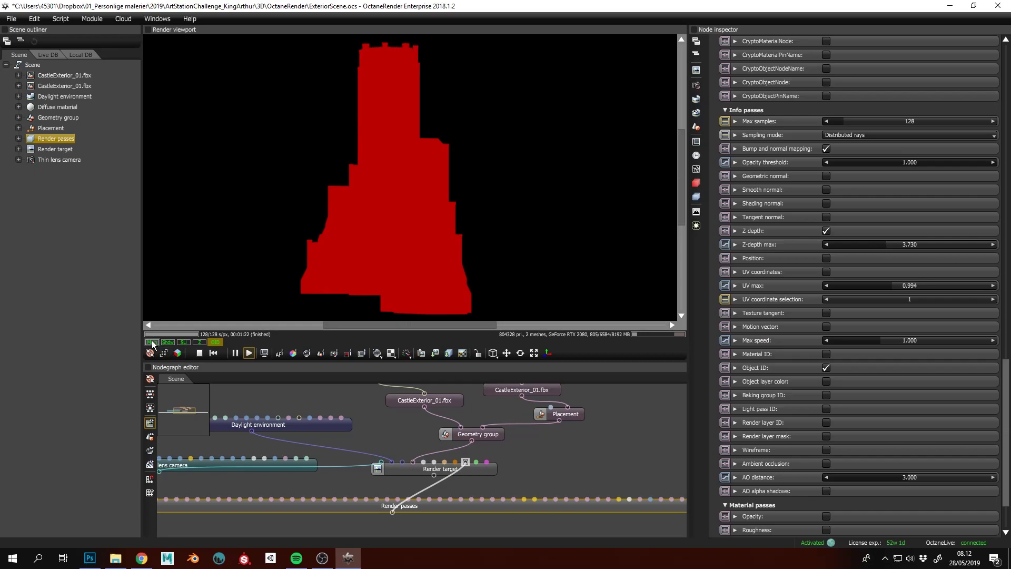
Step: In OctaneRender, show the main render pass and inspect the Daylight environment node's settings in the node graph
left_click(151, 341)
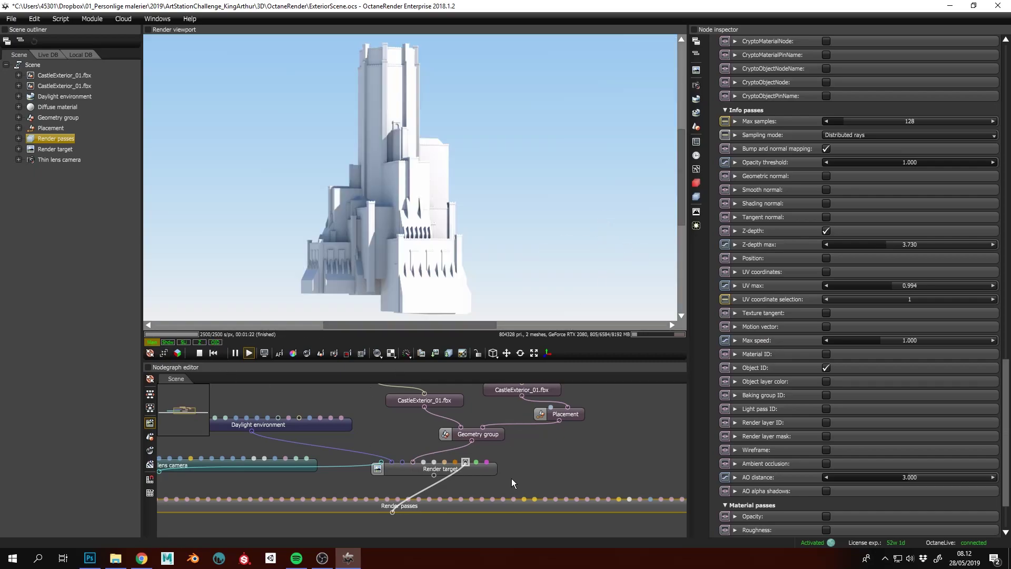
left_click_drag(329, 481, 378, 486)
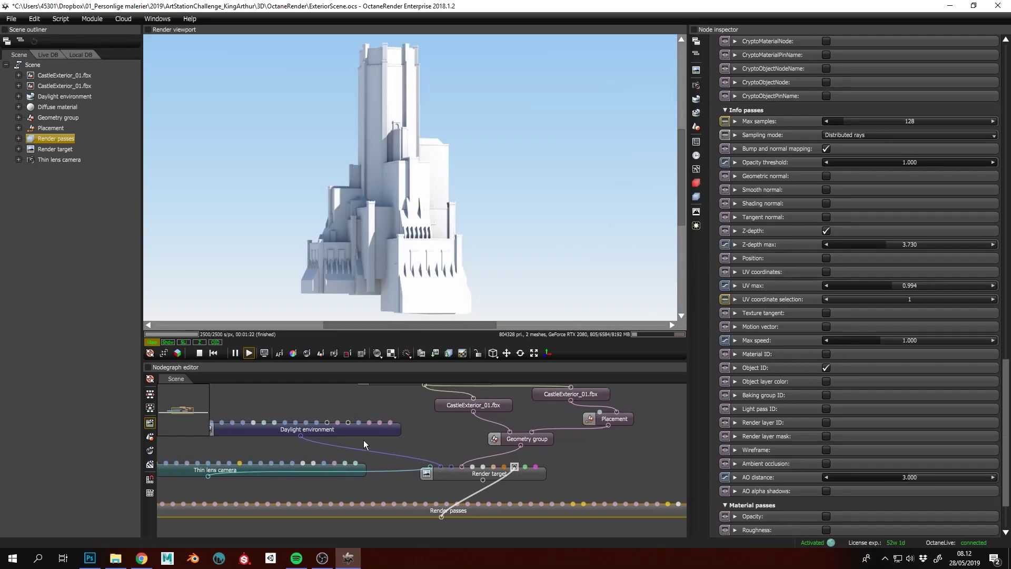
left_click(377, 428)
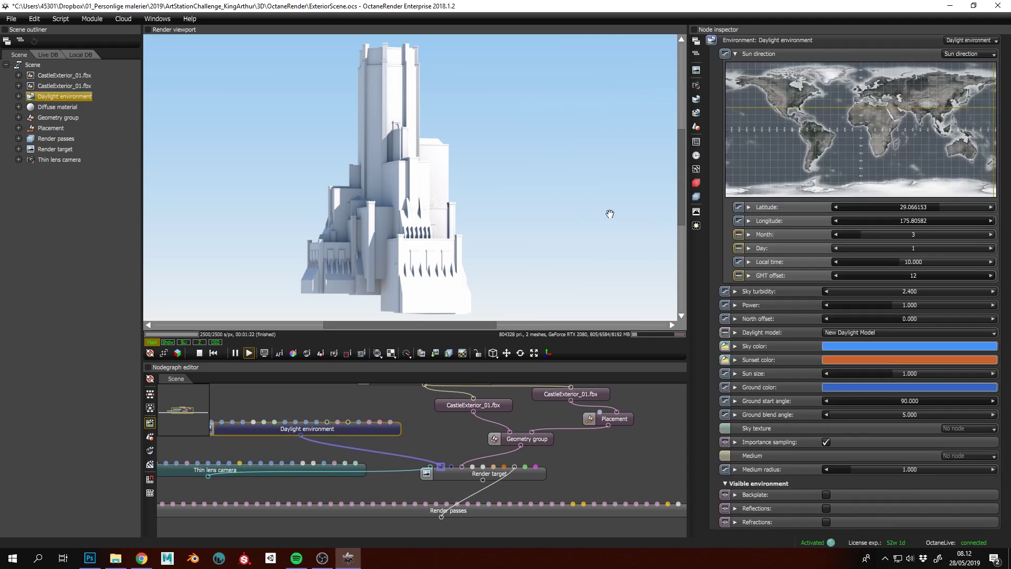
left_click_drag(431, 434, 450, 445)
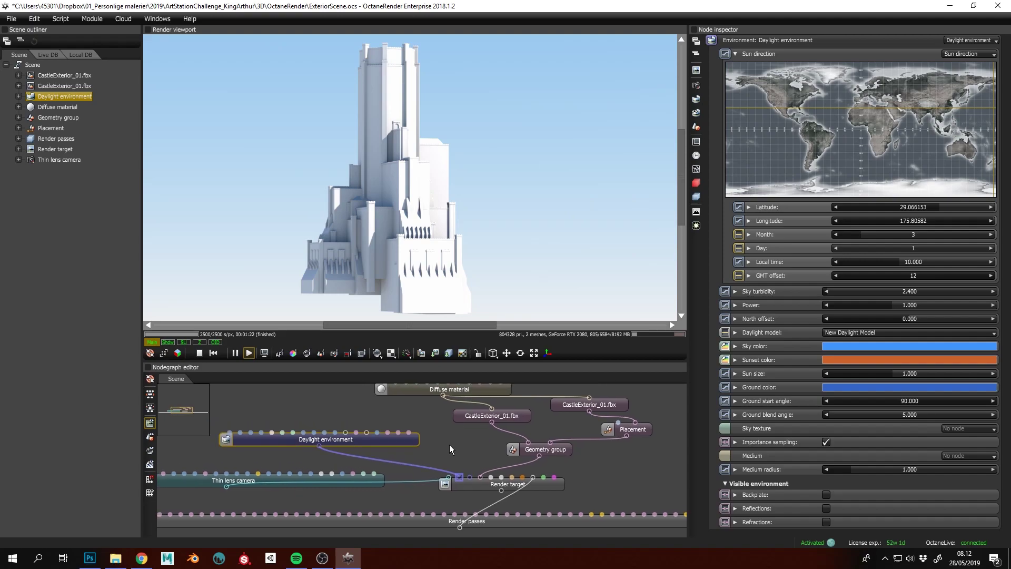
scroll(456, 458, "down", 2)
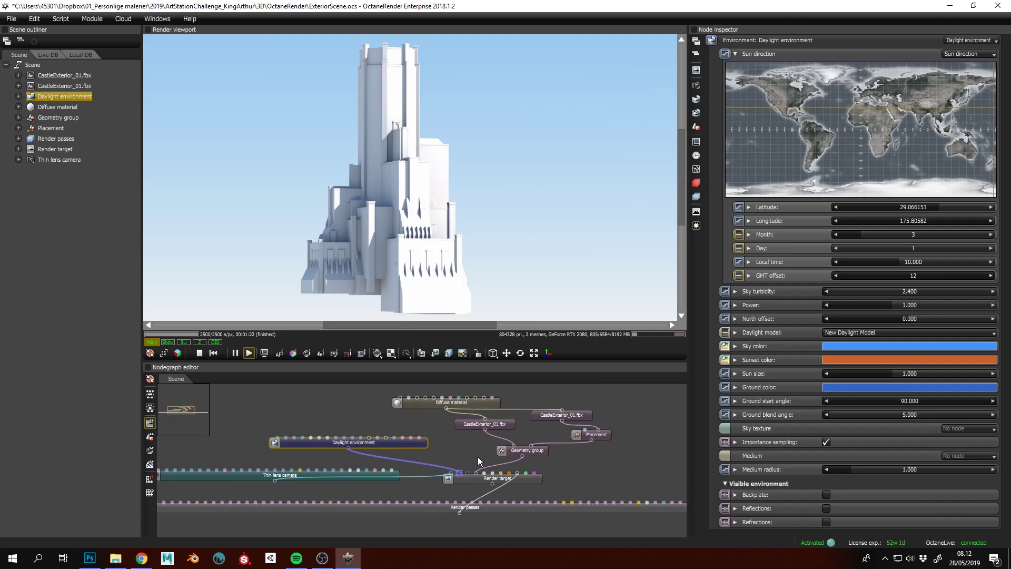
Step: Duplicate the Daylight environment node, connect the copy to the Render target and set its sun to about latitude -10.16, longitude -110.80
left_click_drag(390, 443, 344, 432)
key("ctrl+c")
key("ctrl+v")
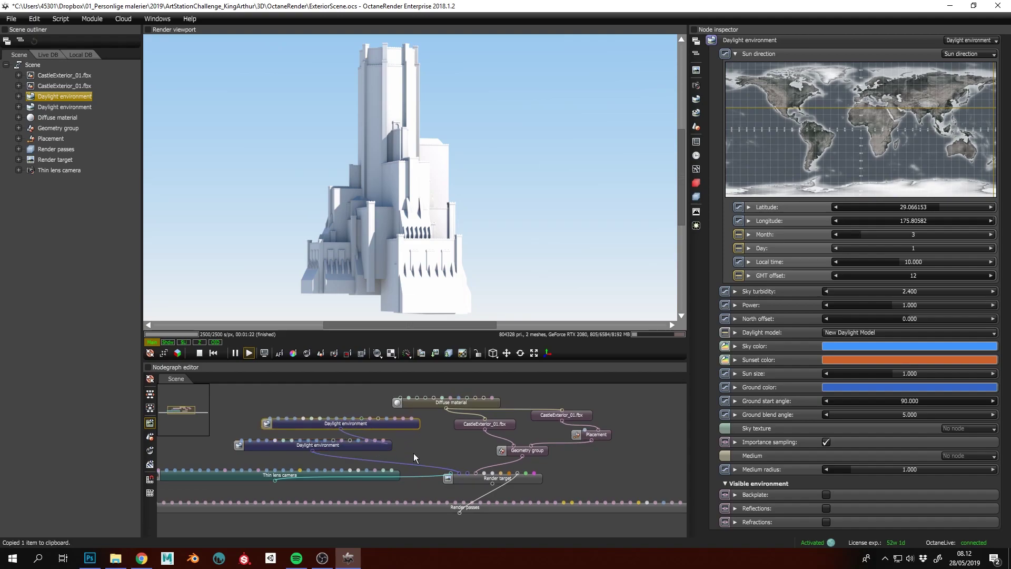
left_click_drag(457, 478, 458, 475)
left_click_drag(863, 103, 778, 135)
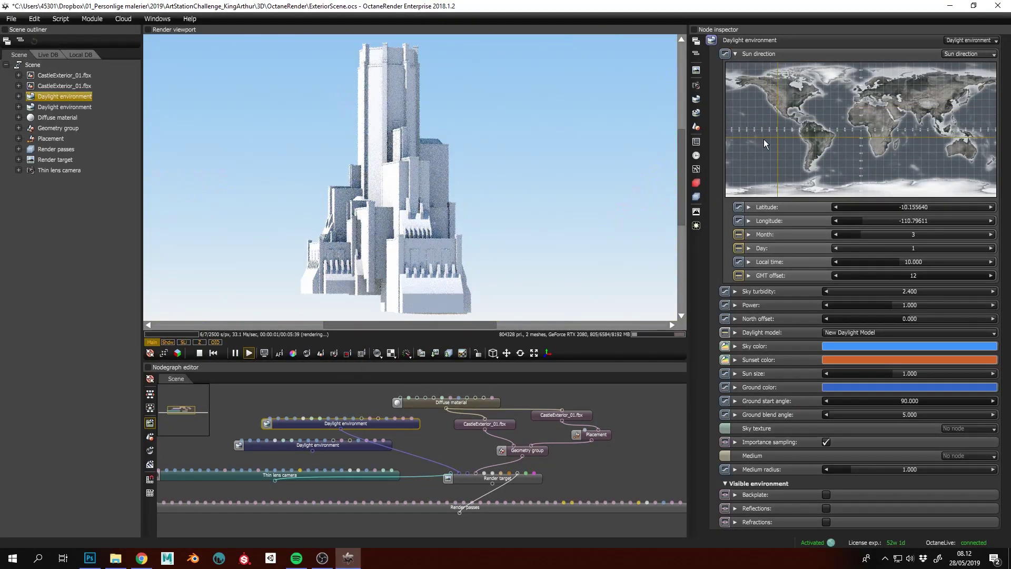
Step: While viewing the sunlight pass, move the sun to about latitude -37.47, longitude -124.08, and return to the main pass
left_click(184, 342)
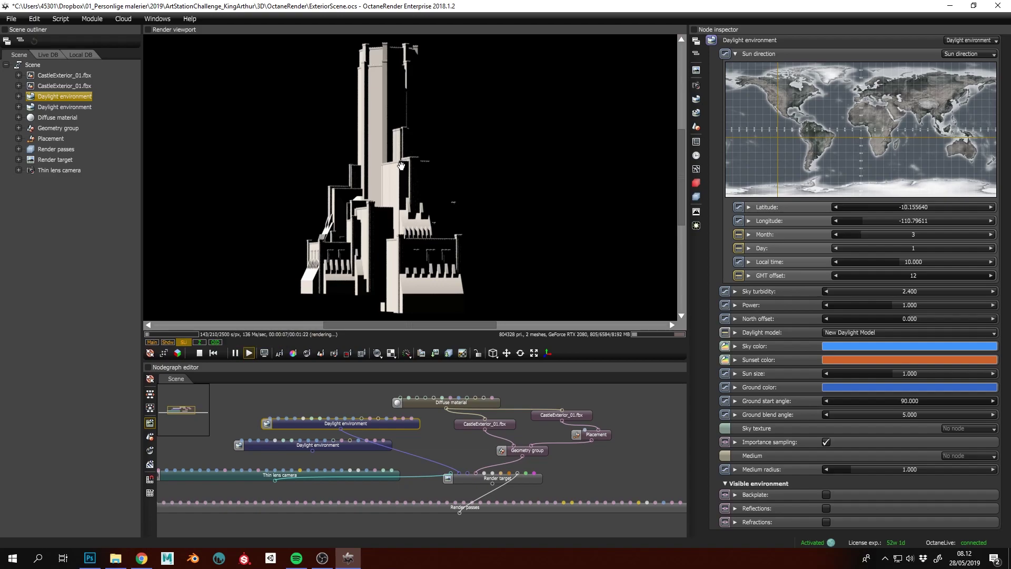
left_click_drag(775, 135, 767, 157)
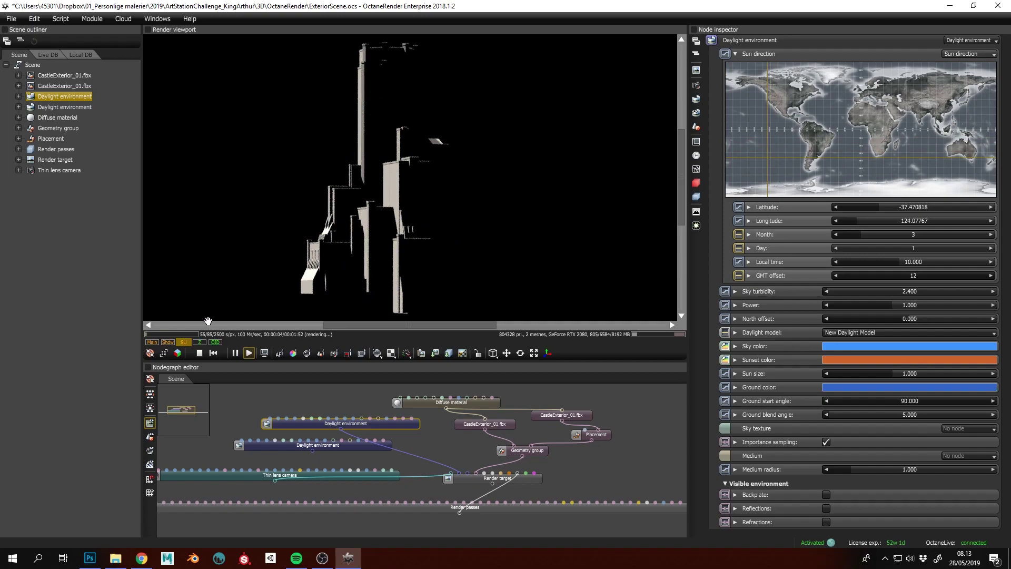
left_click(152, 342)
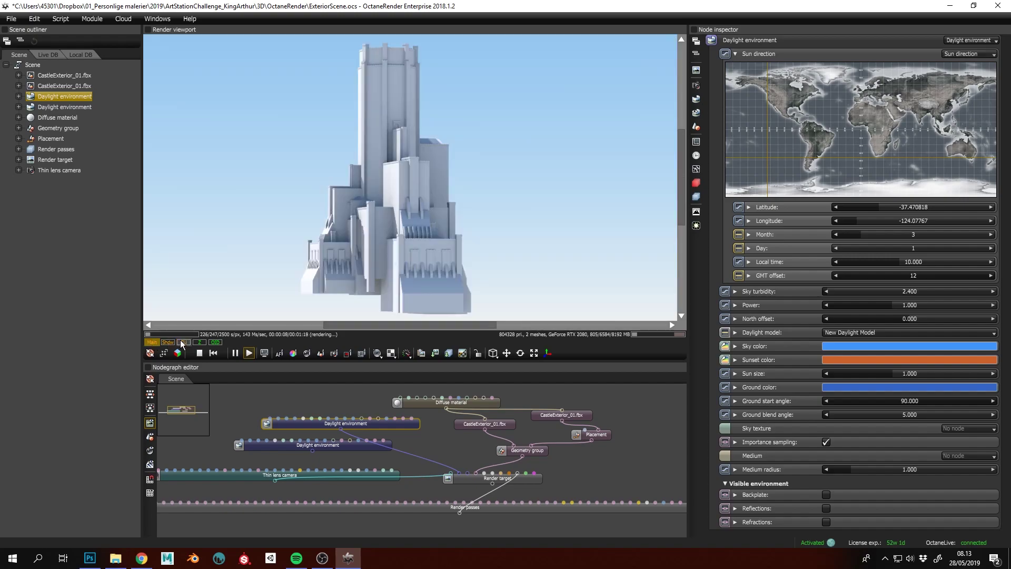
Step: Switch back to Photoshop and enable the Beauty layer's mask again
left_click(99, 564)
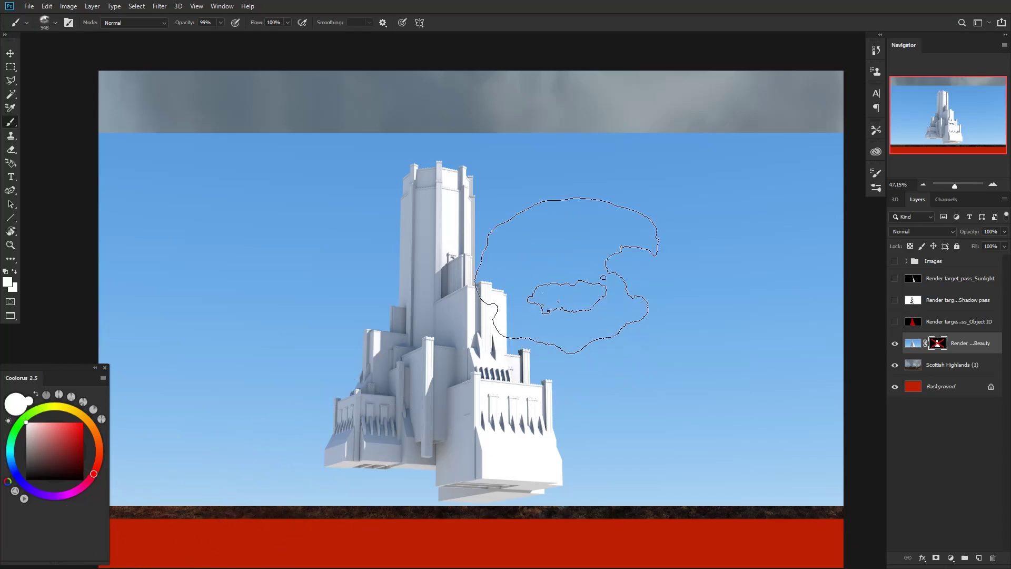
key("z")
left_click_drag(727, 299, 663, 303)
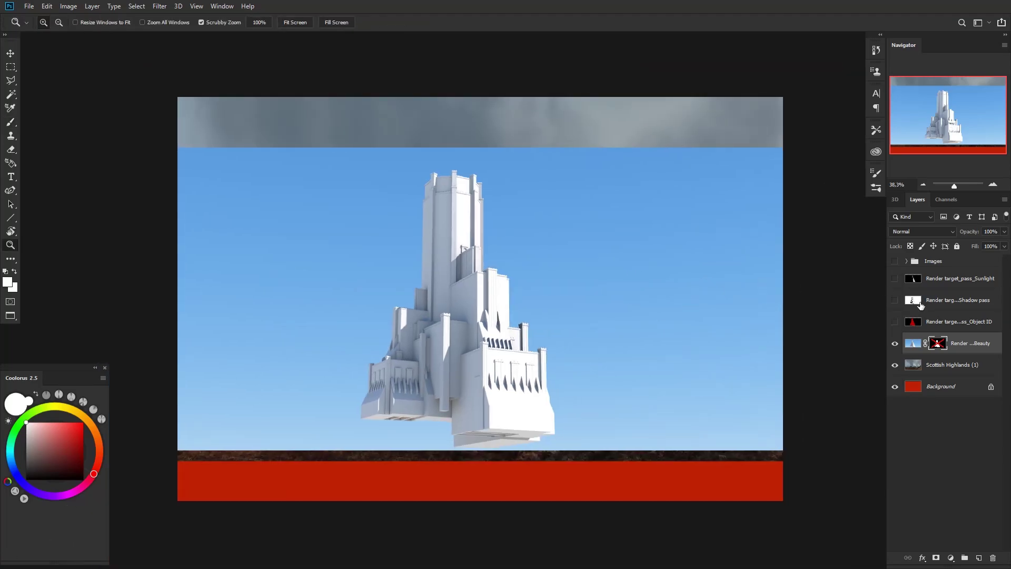
right_click(941, 344)
left_click(932, 347)
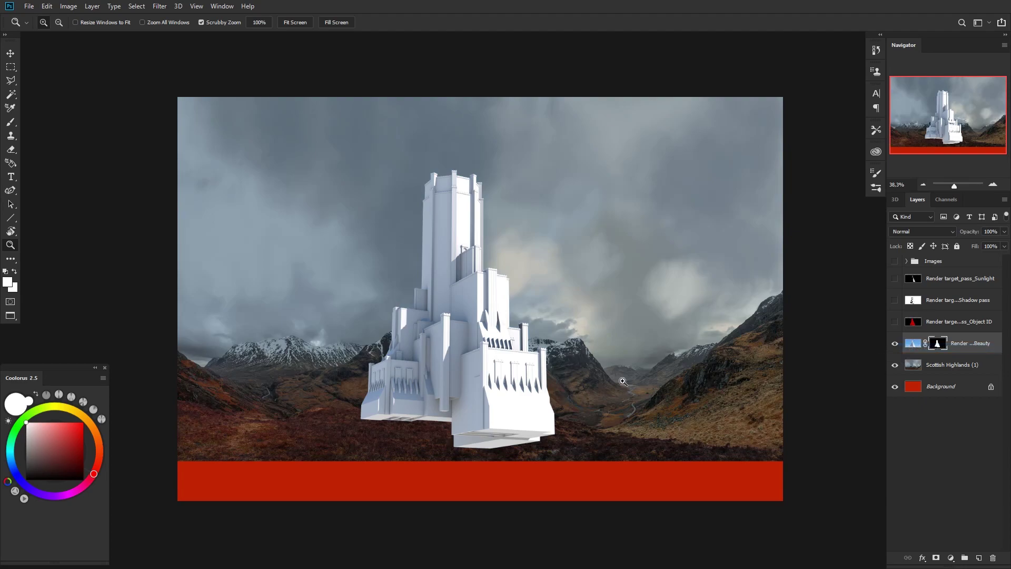
Step: Expand the Images group, show the cathedral photo on Layer 44 and activate the Move tool
left_click_drag(555, 404, 609, 259)
left_click_drag(609, 258, 655, 277)
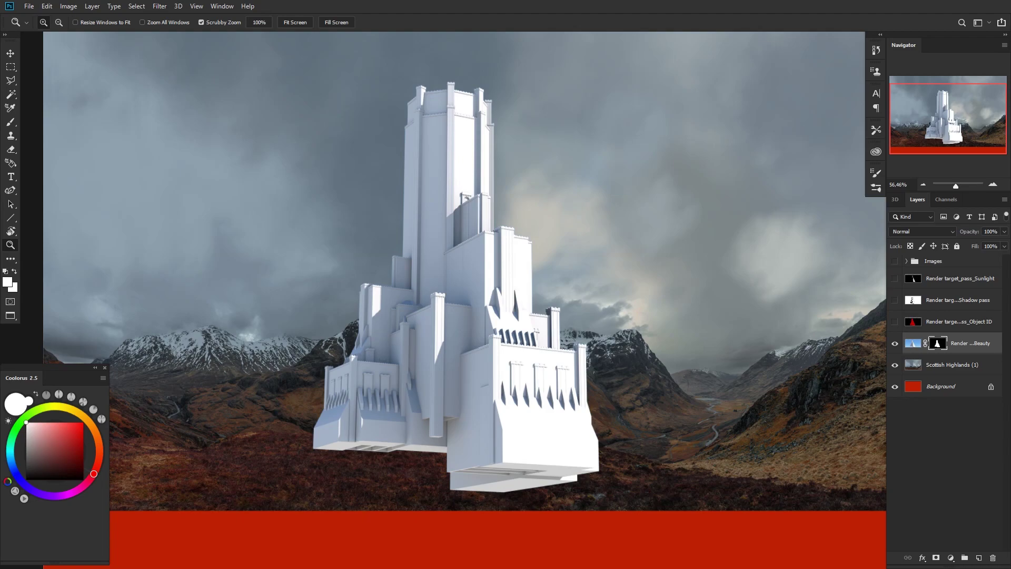
left_click(906, 262)
left_click(896, 279)
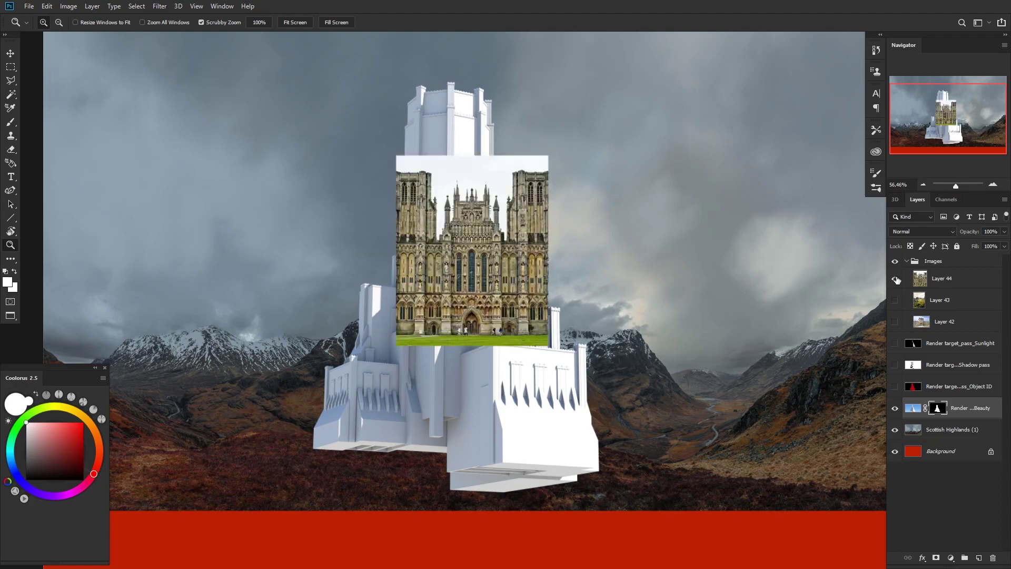
key("v")
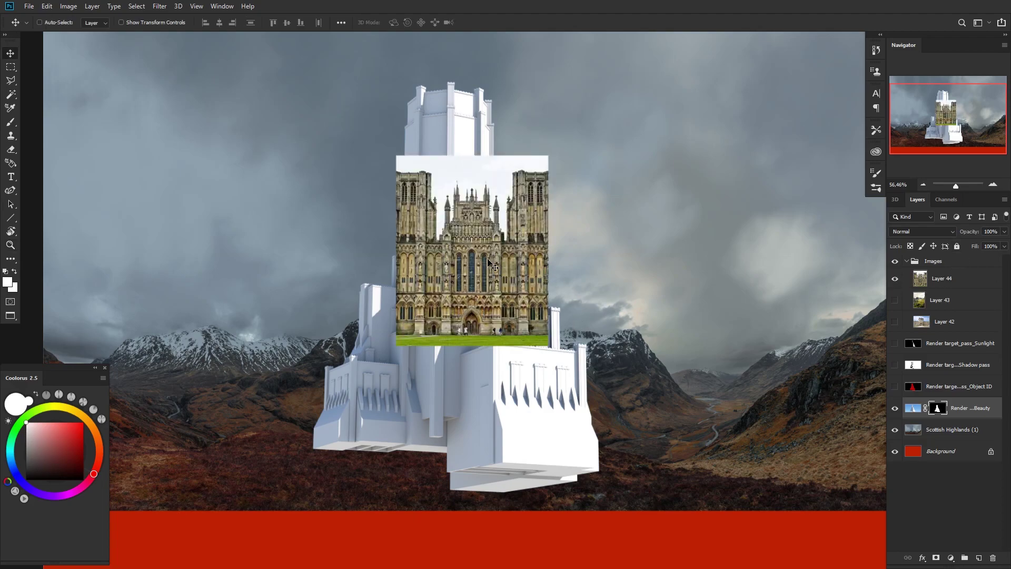
Step: Place the cathedral photo left of the castle and Layer 43's valley photo right of it, then briefly view Layer 42's stone wall photo
left_click_drag(490, 262, 220, 237)
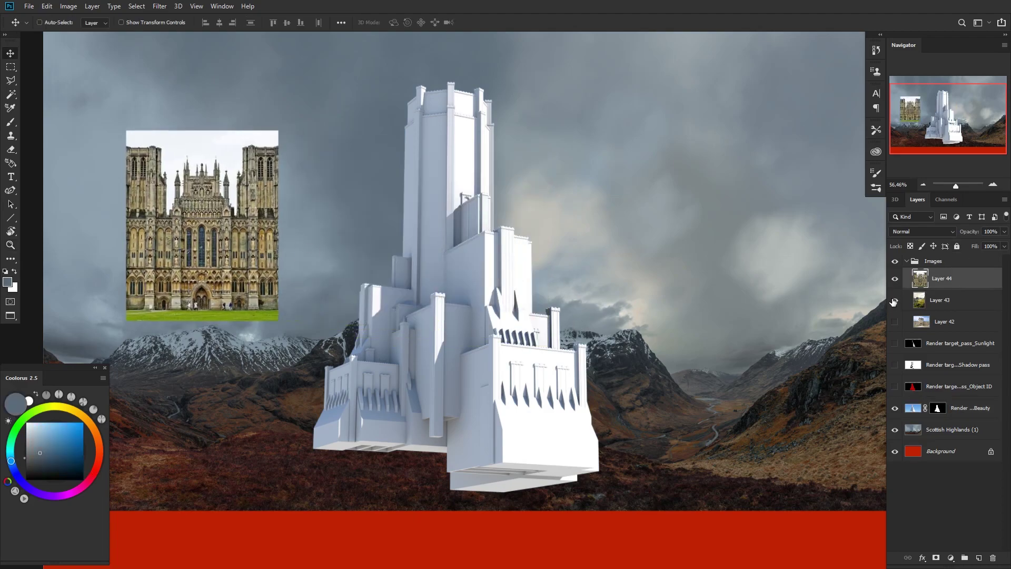
left_click(895, 300)
left_click_drag(296, 246, 747, 220)
left_click(895, 322)
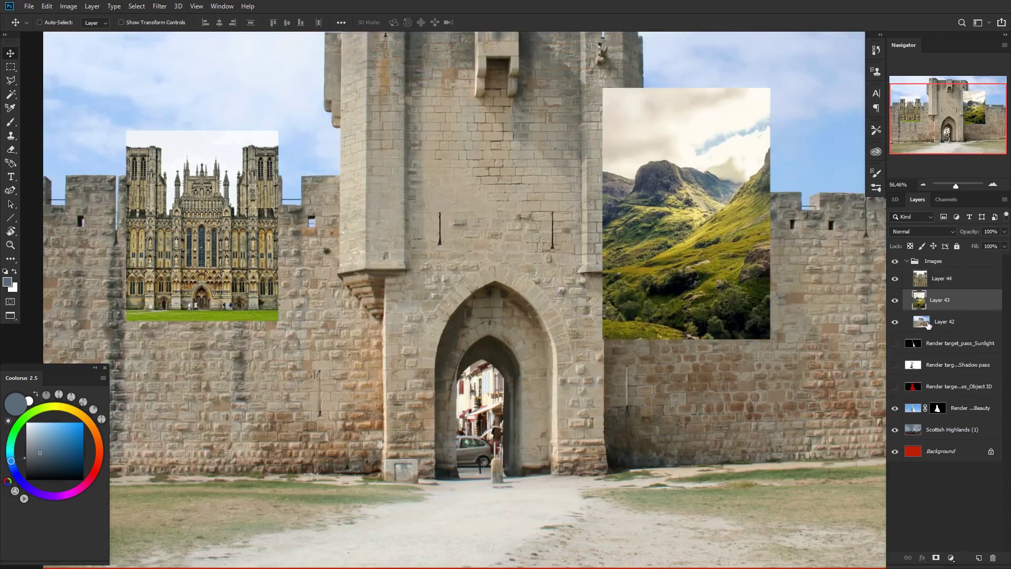
left_click(929, 324)
left_click(896, 321)
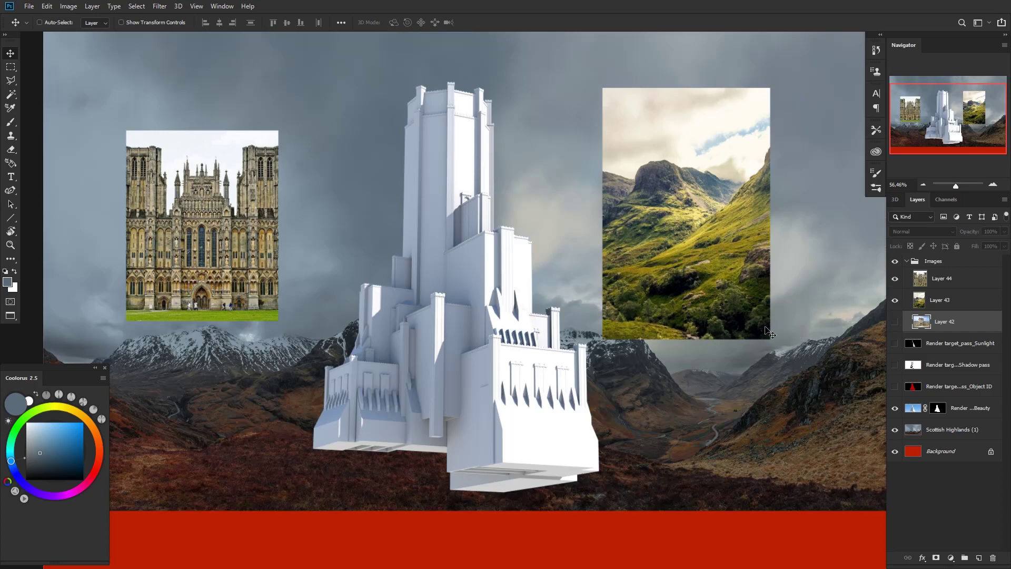
Step: Reposition the cathedral photo slightly higher in the sky area beside the castle tower
left_click(225, 243, "ctrl")
left_click_drag(225, 242, 241, 202)
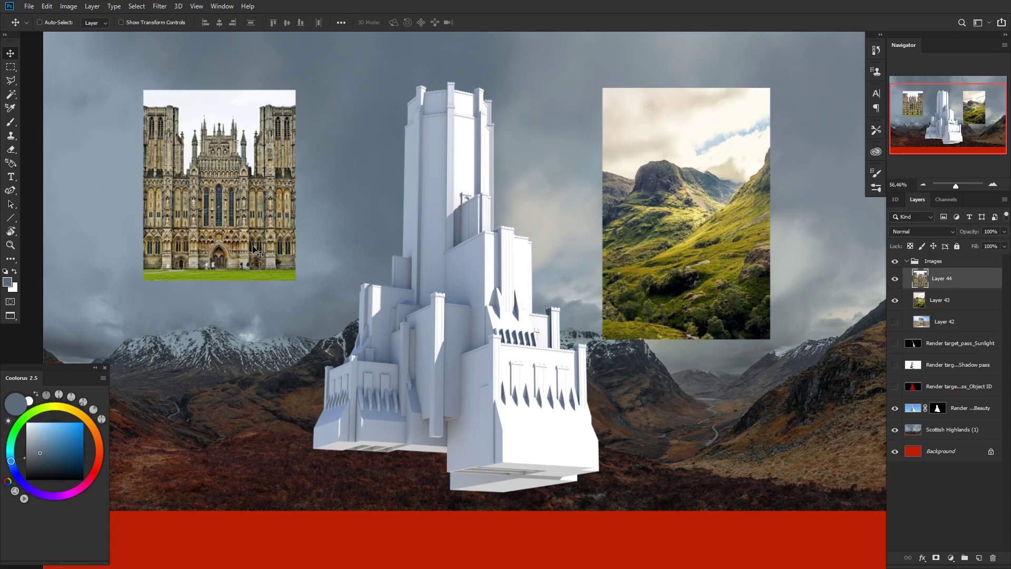
mouse_move(242, 210)
left_mouse_down()
mouse_move(385, 235)
mouse_move(513, 284)
mouse_move(233, 213)
left_mouse_up()
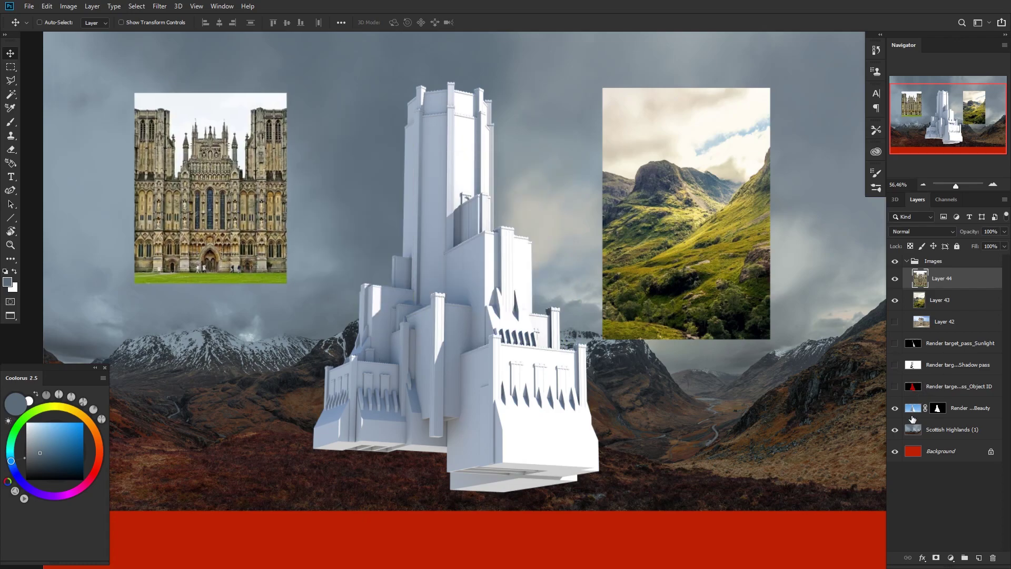
Step: Add a new layer clipped to the Beauty layer and set up the speckled 676 px brush with a dark brown colour
left_click(917, 413)
key("ctrl+shift+alt+n")
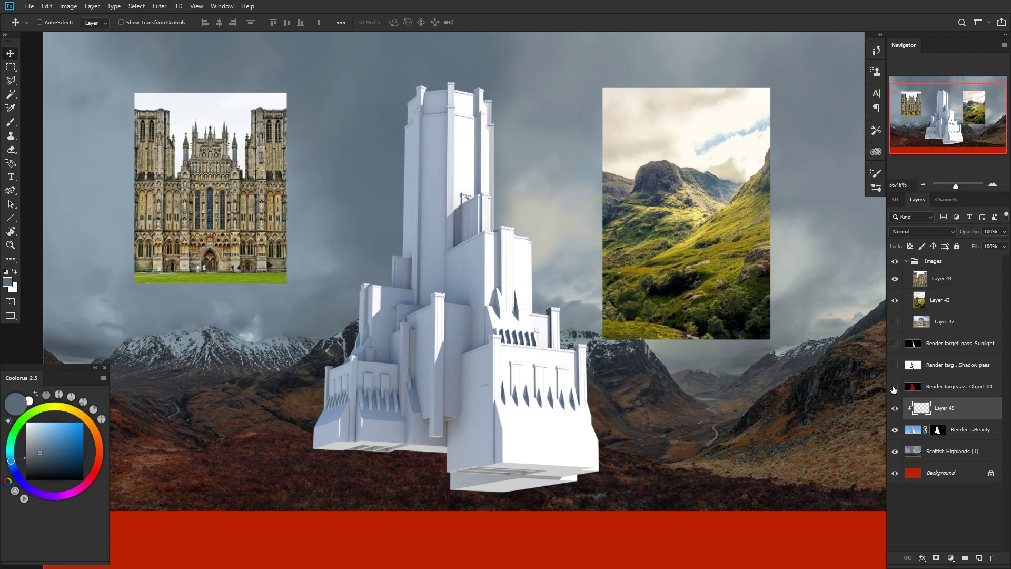
key("b")
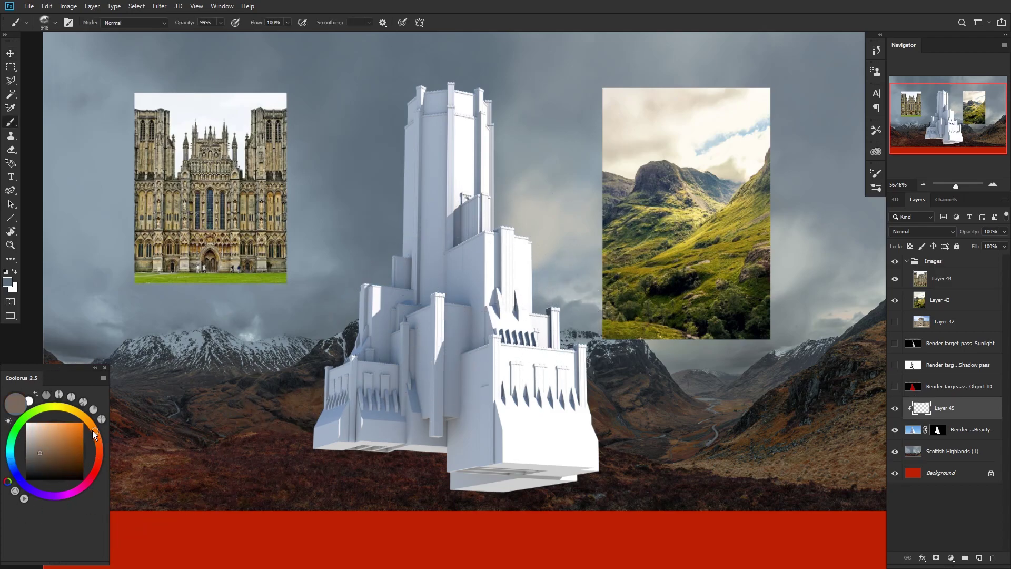
left_click(53, 460)
right_click(367, 267)
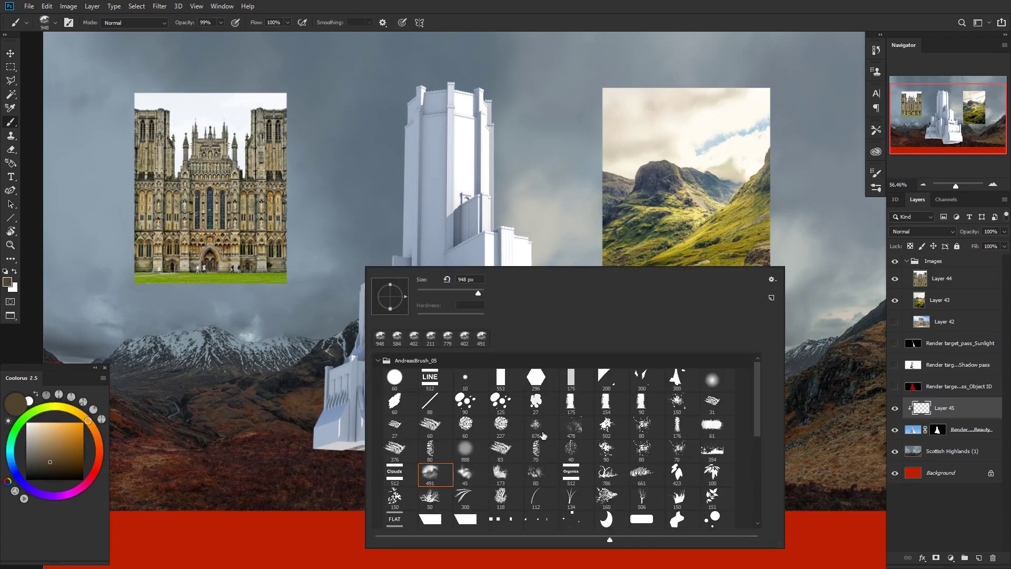
left_click(543, 436)
Step: Paint speckled grey-brown tones over the whole castle and set the clipped layer's blend mode to Multiply
mouse_move(265, 443)
left_mouse_down()
mouse_move(441, 415)
mouse_move(528, 460)
mouse_move(506, 423)
left_mouse_up()
key("ctrl+z")
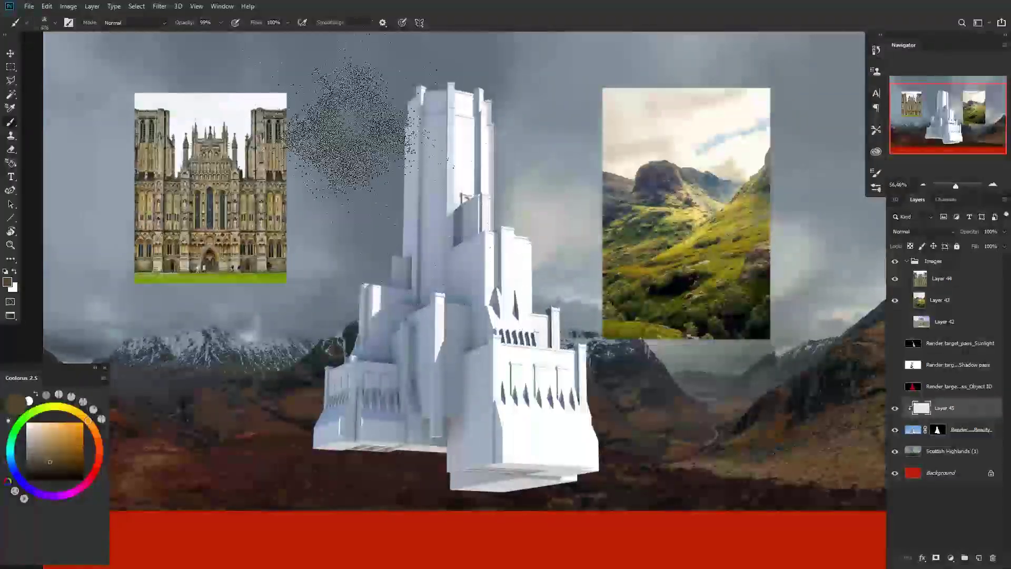
mouse_move(342, 411)
left_mouse_down()
mouse_move(621, 460)
mouse_move(522, 433)
mouse_move(384, 371)
left_mouse_up()
left_click(486, 380, "alt")
mouse_move(487, 350)
left_mouse_down()
mouse_move(474, 260)
mouse_move(406, 113)
mouse_move(395, 316)
left_mouse_up()
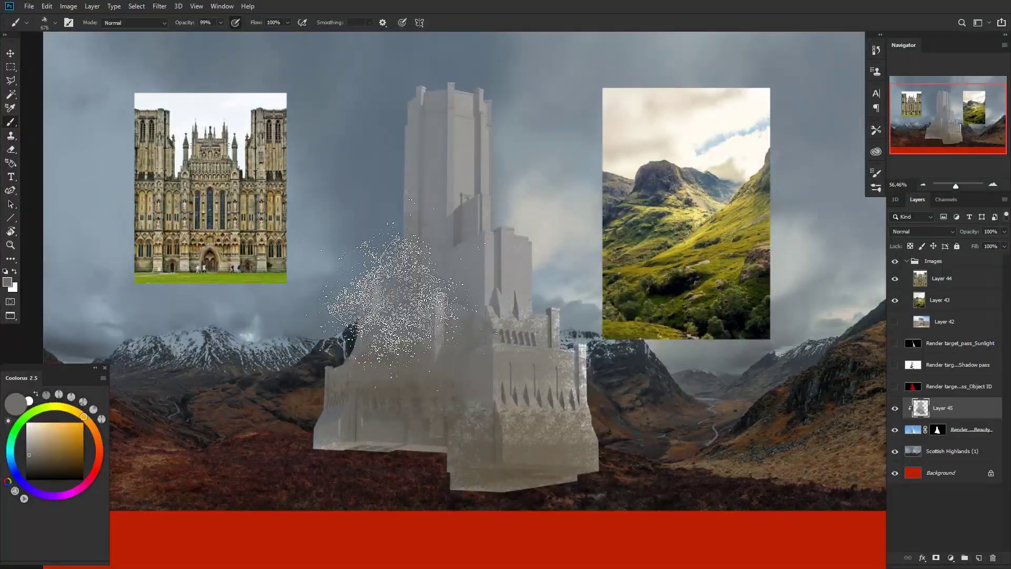
left_click(904, 232)
left_click(909, 262)
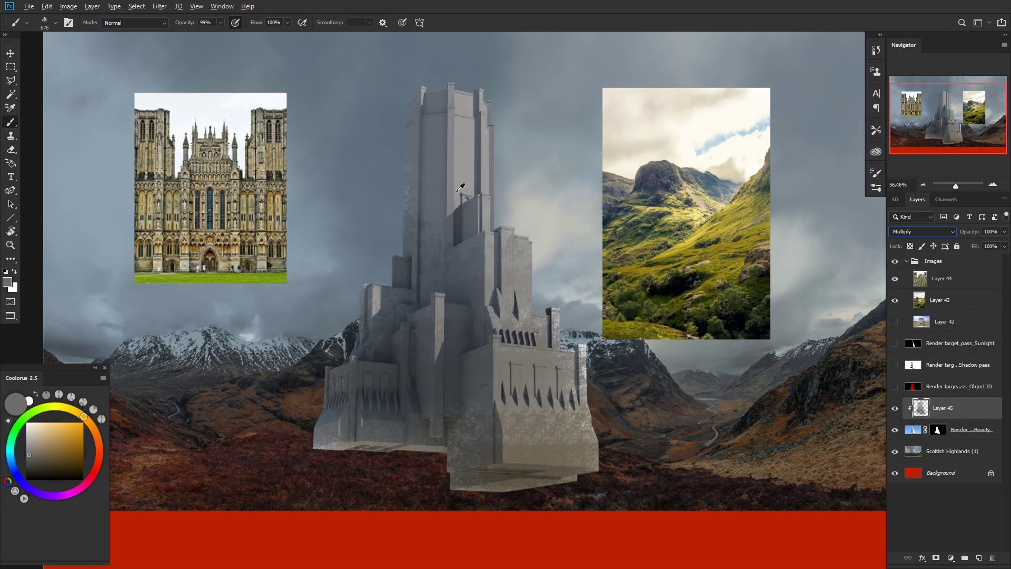
Step: Paint sampled grey and blue-grey tones over the castle's towers and lower walls with the speckled brush to build up a stone surface
left_click(441, 173, "alt")
mouse_move(482, 195)
left_mouse_down()
mouse_move(361, 284)
mouse_move(410, 369)
mouse_move(485, 422)
mouse_move(606, 406)
mouse_move(585, 417)
left_mouse_up()
left_click_drag(561, 392, 551, 389)
left_click(577, 357, "alt")
left_click(487, 363)
key("ctrl+z")
left_click(501, 394)
mouse_move(529, 404)
left_mouse_down()
mouse_move(561, 410)
mouse_move(472, 404)
left_mouse_up()
left_click(518, 428, "alt")
mouse_move(513, 345)
left_mouse_down()
mouse_move(373, 393)
mouse_move(495, 303)
mouse_move(460, 214)
mouse_move(477, 175)
mouse_move(431, 147)
mouse_move(475, 188)
left_mouse_up()
left_click(455, 166, "alt")
left_click(524, 128, "alt")
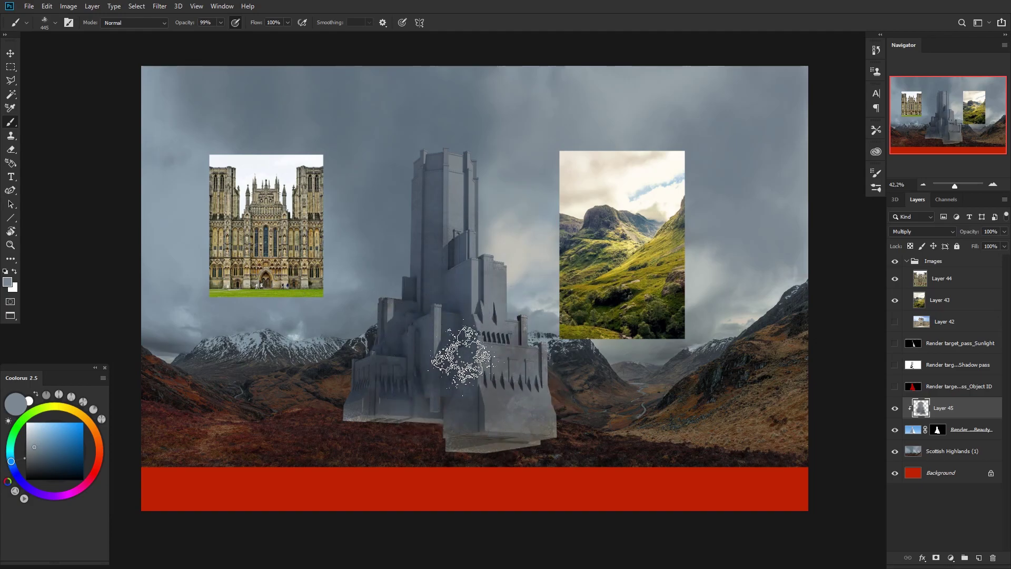
left_click(485, 384, "alt")
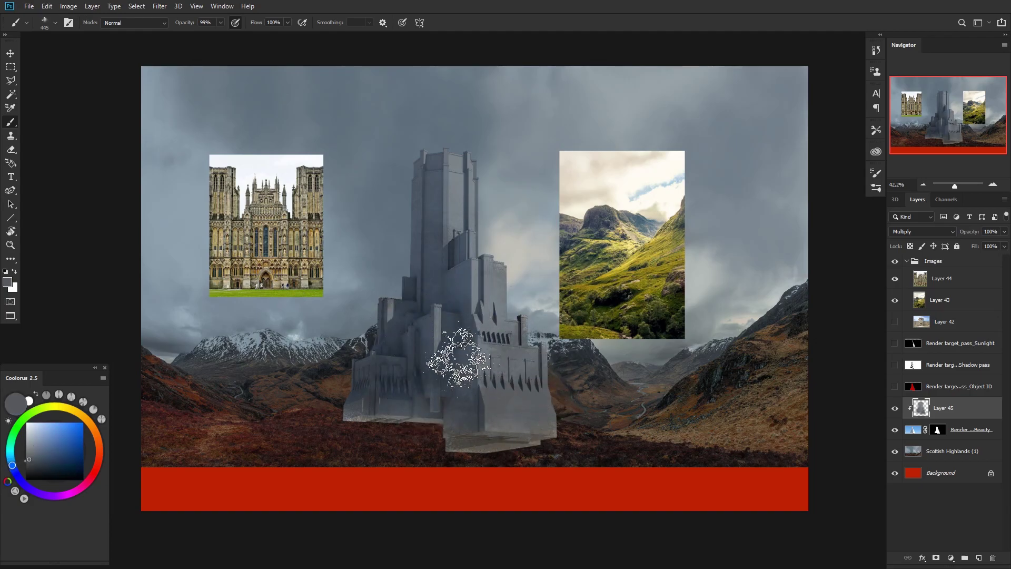
right_click(464, 305)
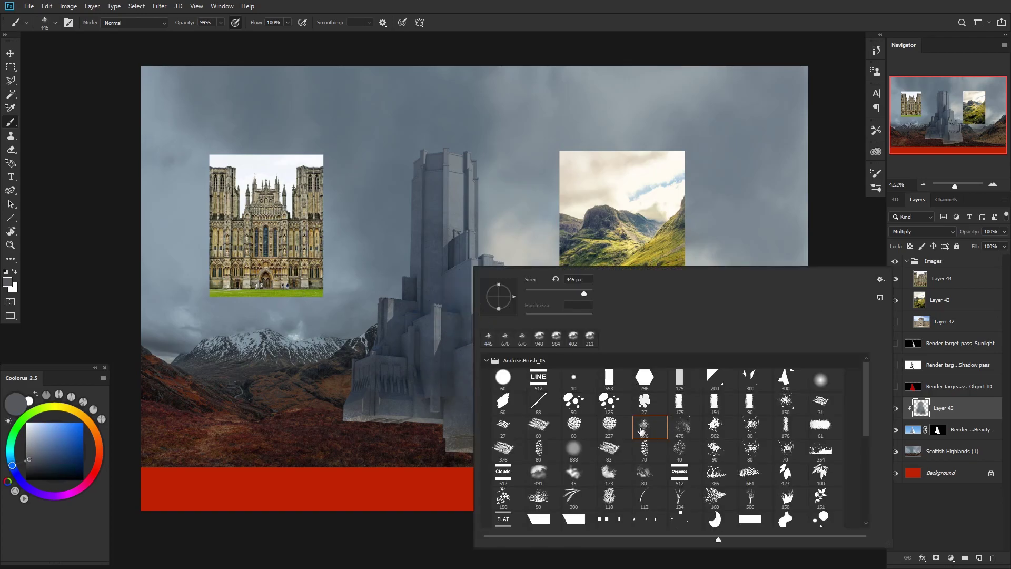
mouse_move(399, 355)
left_mouse_down()
mouse_move(359, 394)
mouse_move(412, 401)
mouse_move(406, 340)
mouse_move(437, 328)
mouse_move(386, 306)
mouse_move(417, 283)
left_mouse_up()
Step: Show the stone wall photo on Layer 42, examine its masonry up close and hide it again
key("z")
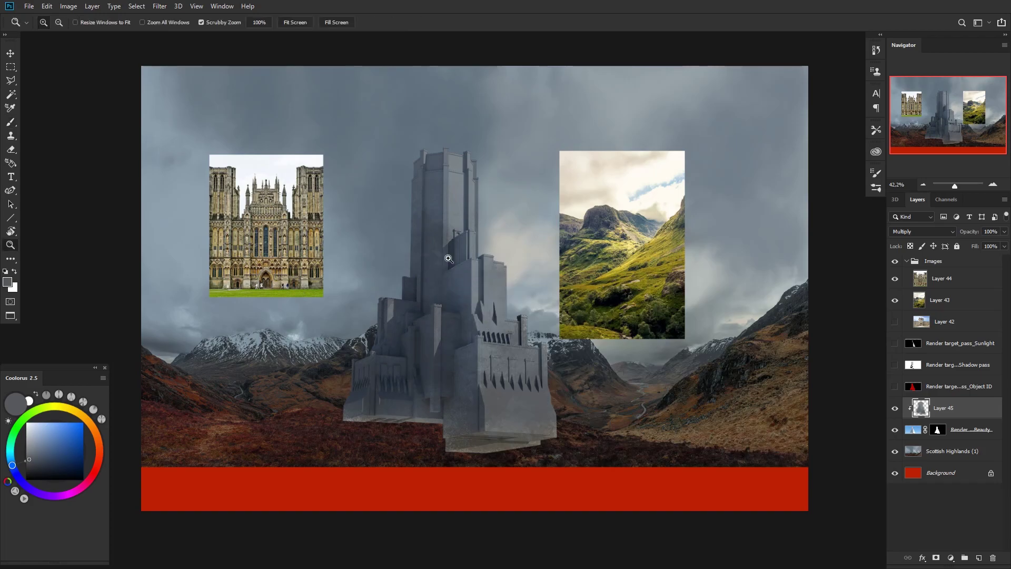
left_click(895, 322)
left_click_drag(233, 371, 433, 314)
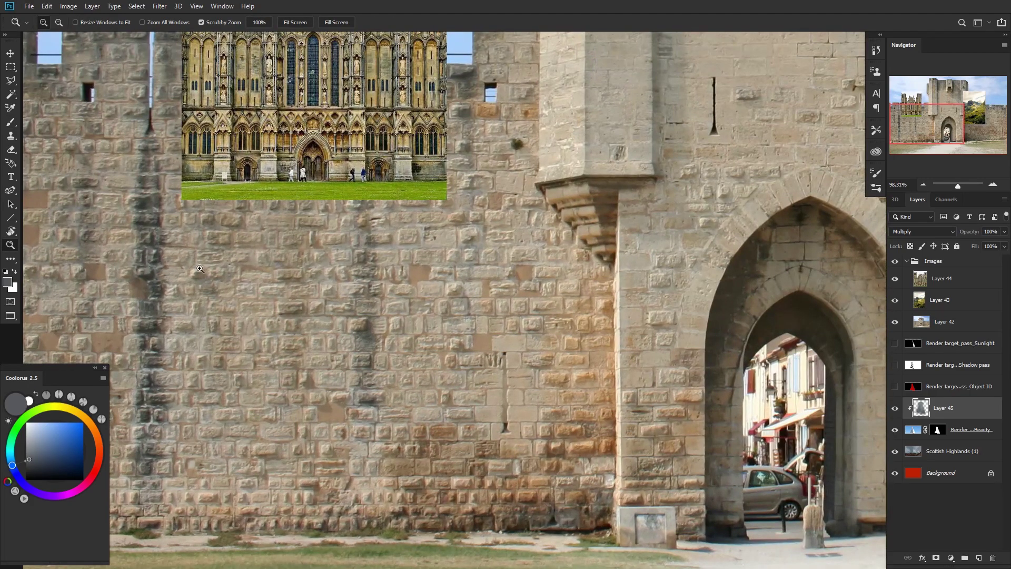
left_click(895, 323)
left_click_drag(751, 339, 426, 367)
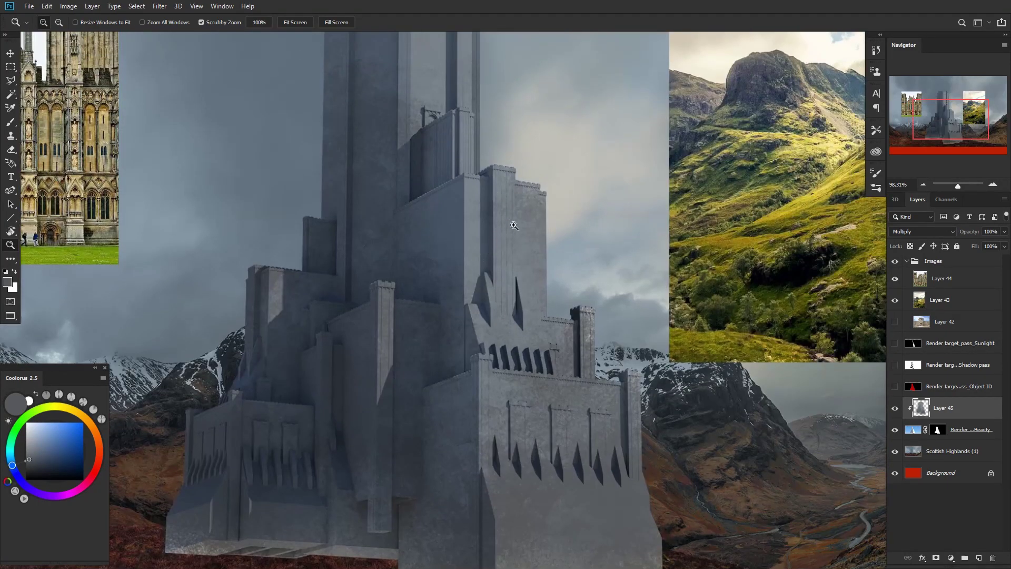
Step: Examine the painted stone texture on the castle's towers and battlements up close
left_click_drag(523, 205, 581, 195)
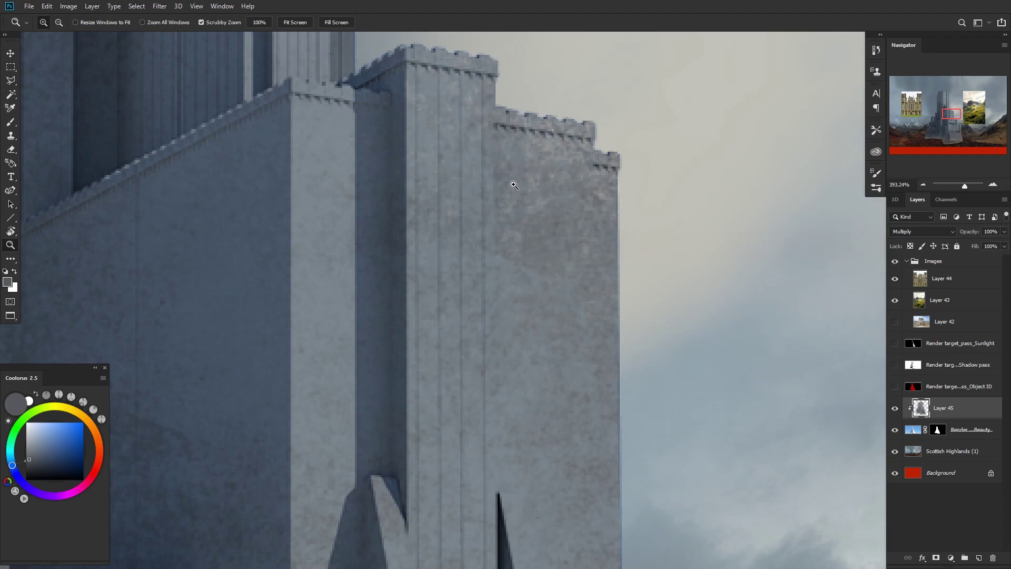
left_click_drag(526, 198, 496, 204)
left_click_drag(425, 134, 522, 222)
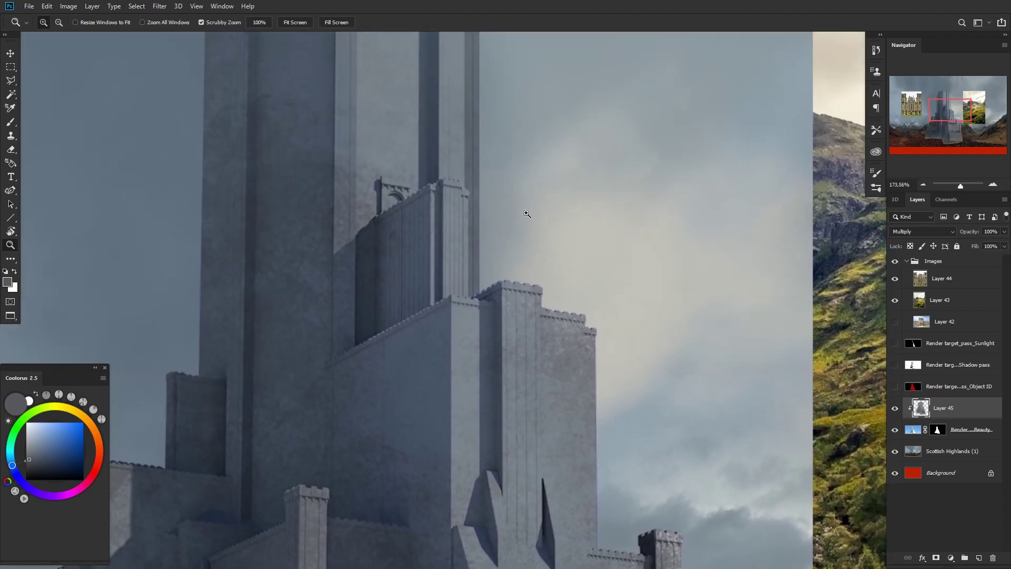
left_click_drag(417, 123, 373, 138)
left_click_drag(411, 156, 434, 272)
left_click_drag(461, 211, 435, 221)
left_click_drag(458, 273, 467, 200)
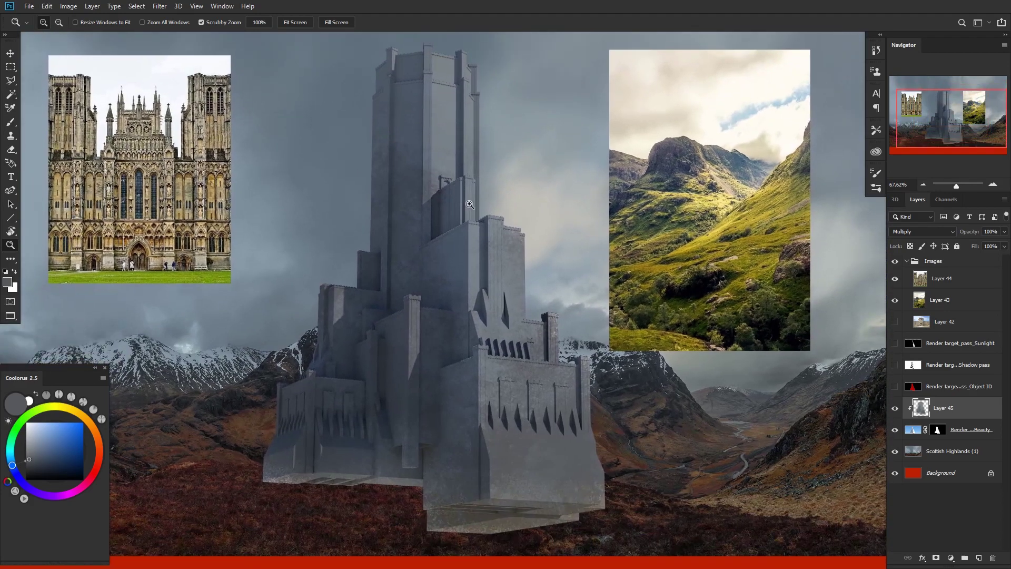
left_click_drag(450, 234, 529, 288)
key("b")
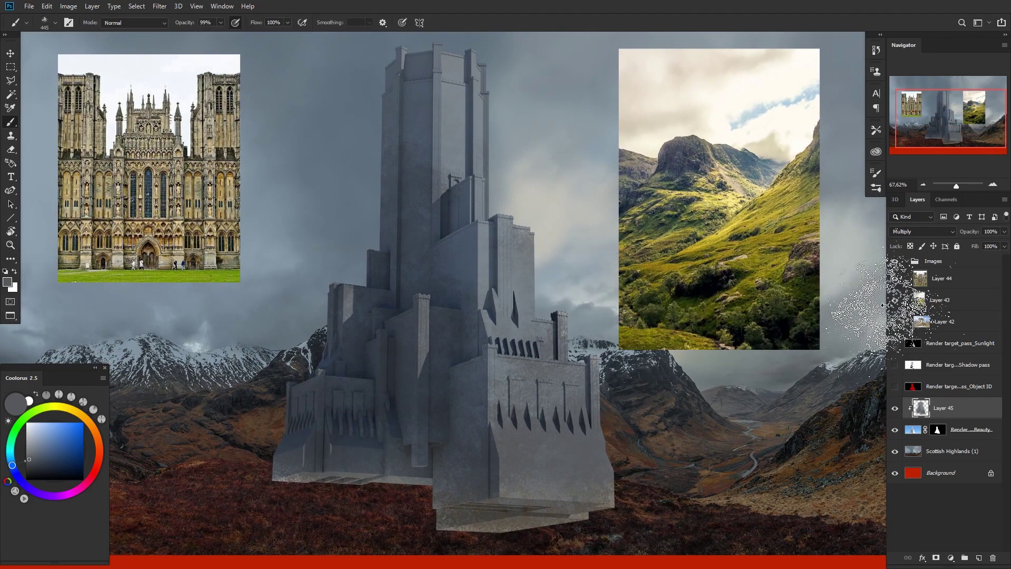
key("z")
left_click_drag(548, 303, 521, 305)
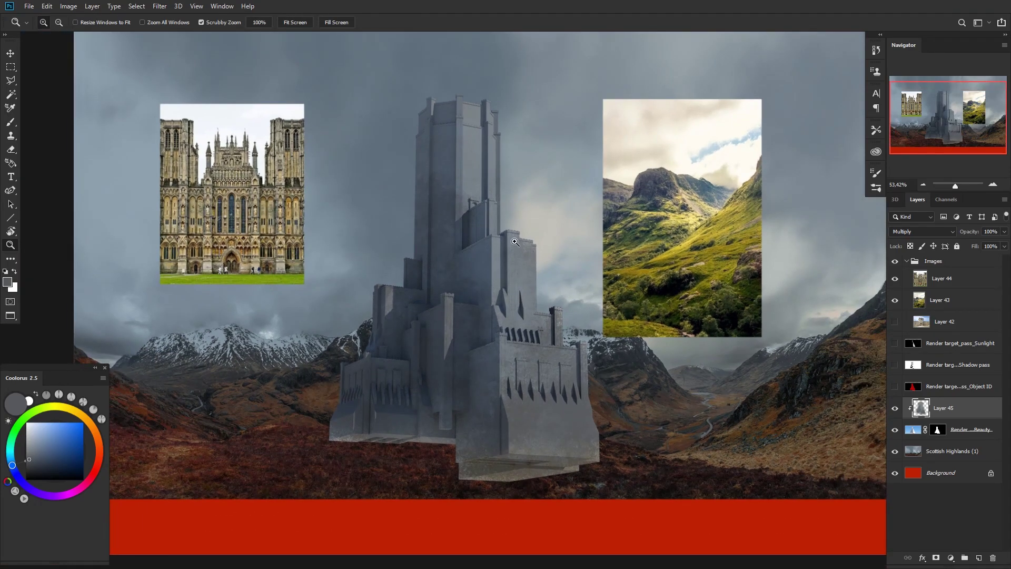
Step: Show the Sunlight pass, duplicate it, hide the copy and apply Levels with a white input of 93 to the original
left_click(895, 344)
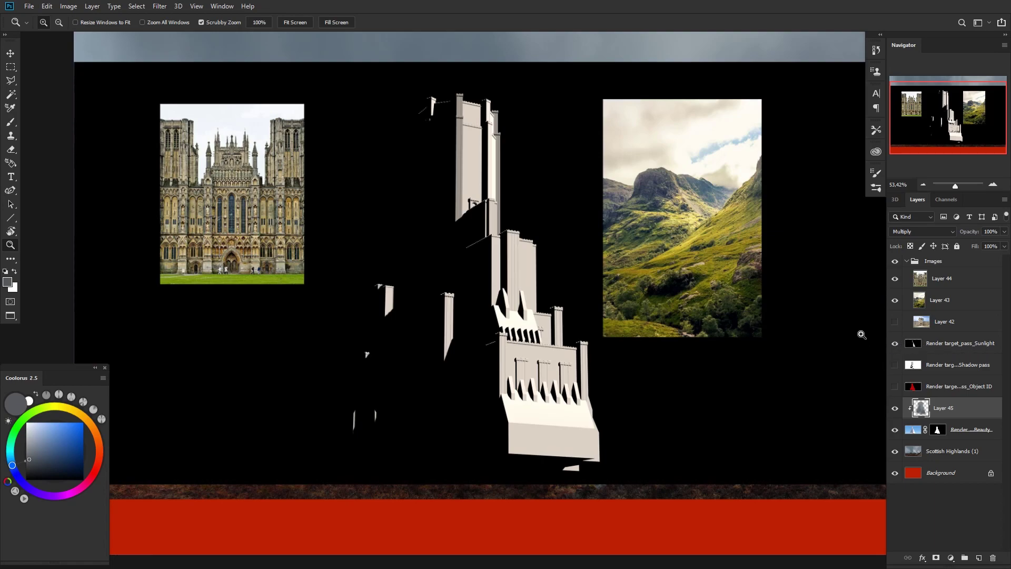
left_click(940, 348)
key("ctrl+j")
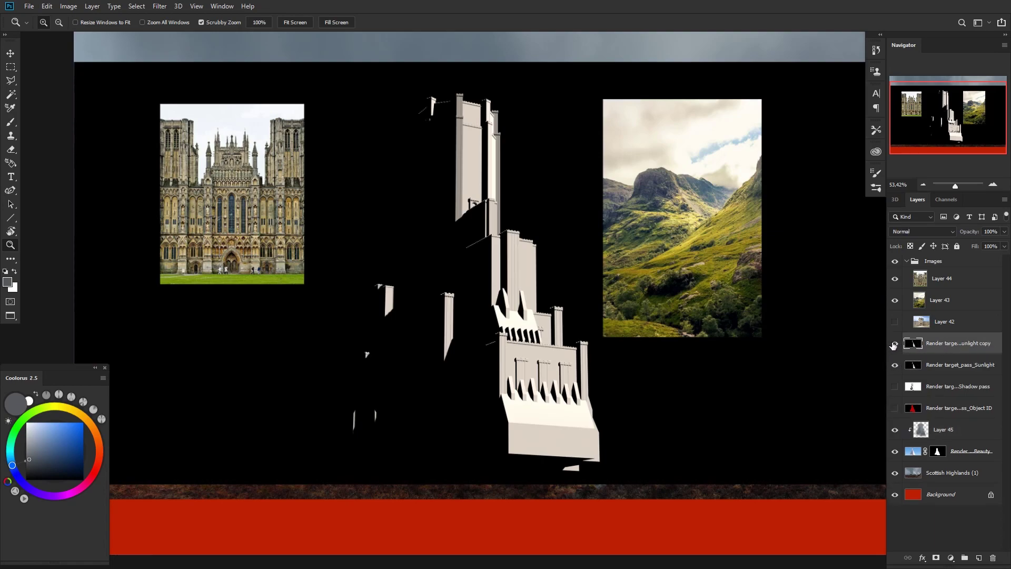
left_click(931, 365)
key("ctrl+l")
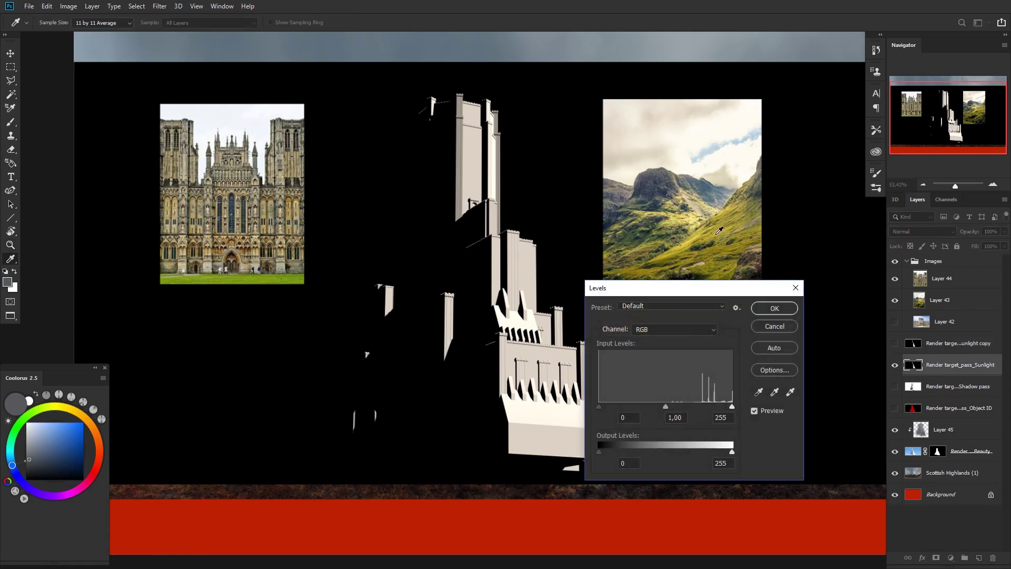
left_click_drag(732, 407, 648, 406)
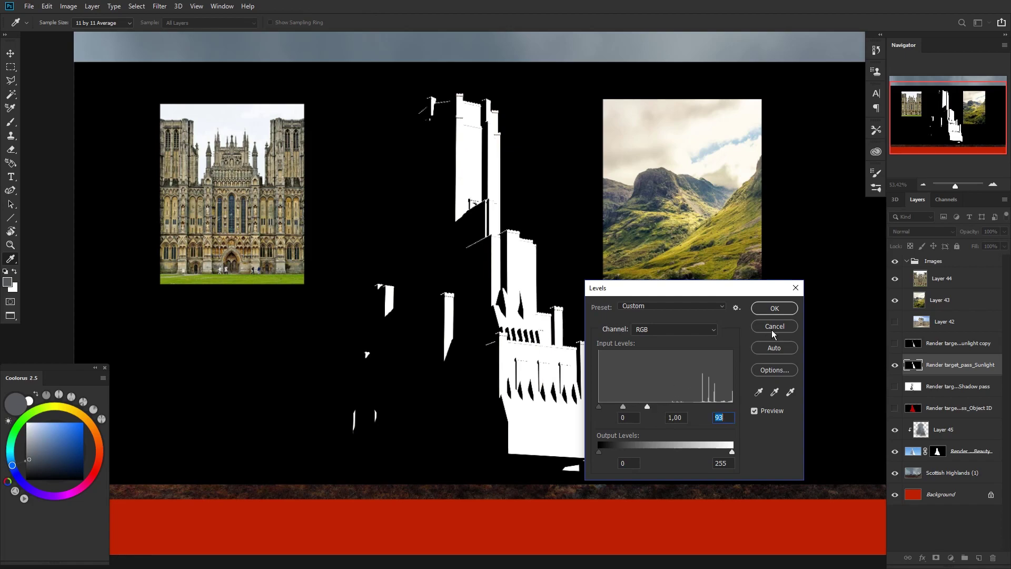
left_click(773, 310)
Step: Select all white areas of the Sunlight pass with Contiguous off, hide the pass and add a new clipped layer above Layer 45
key("w")
left_click(558, 424)
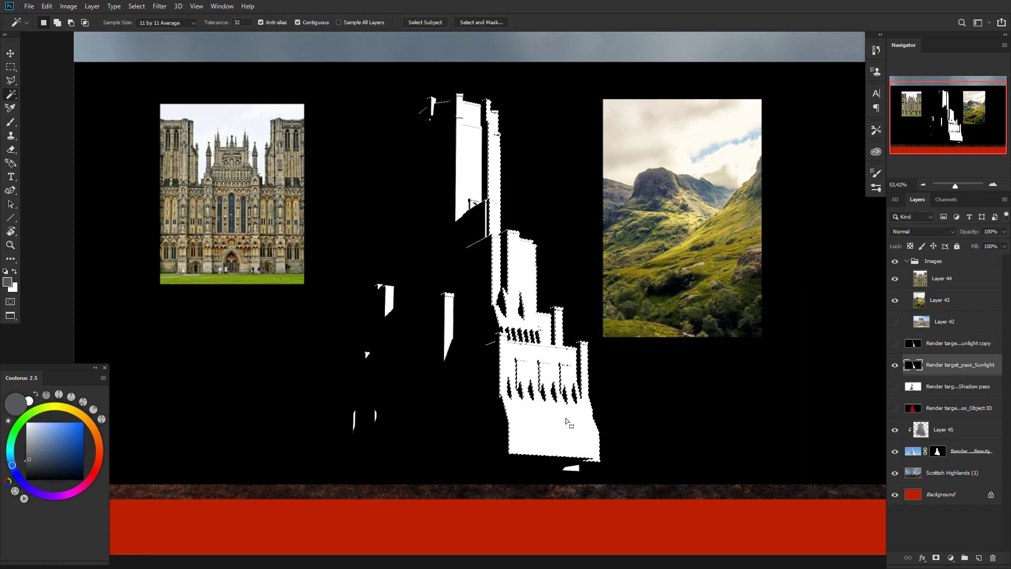
left_click(317, 22)
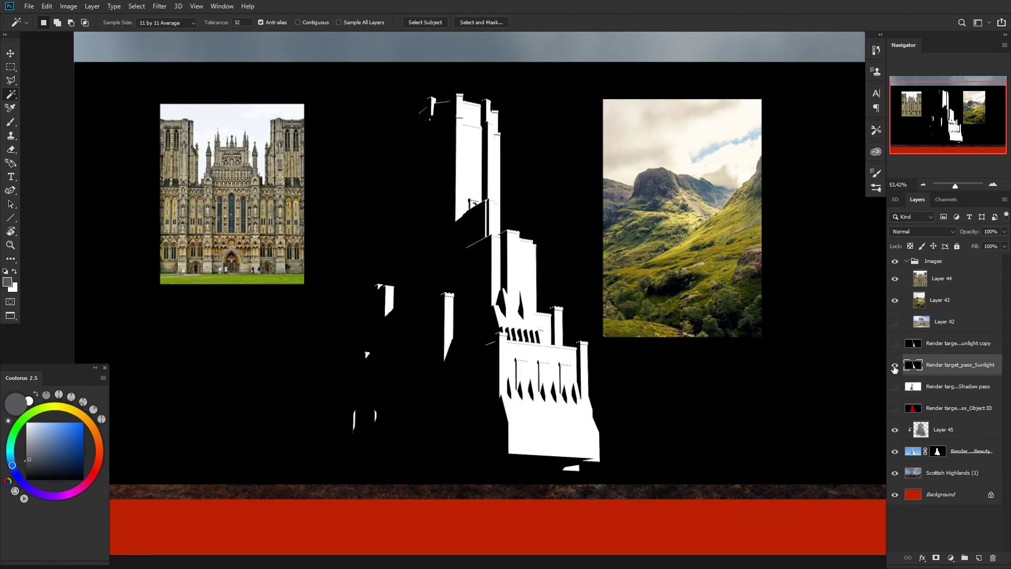
left_click(895, 366)
left_click(935, 431)
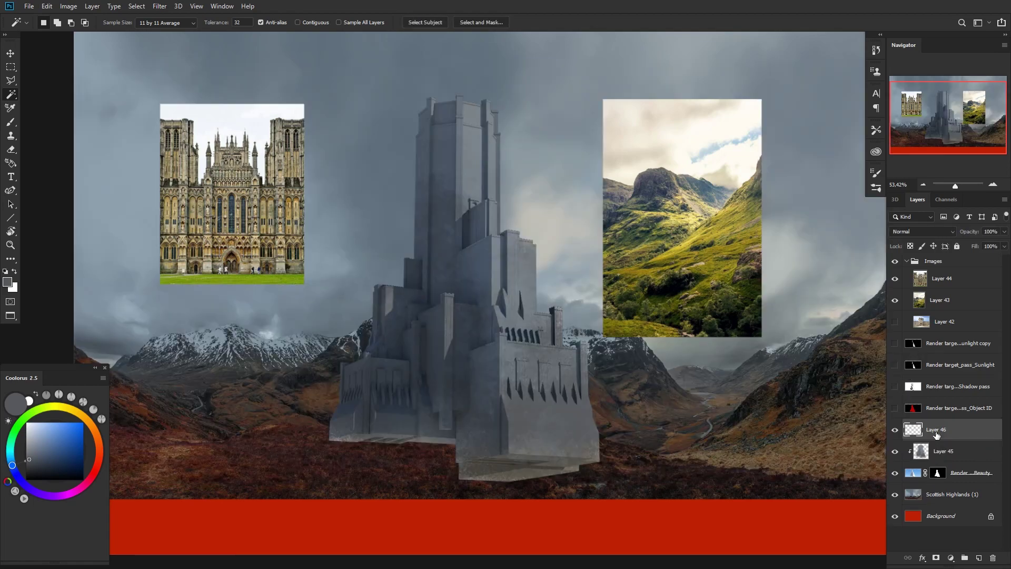
Step: Brush warm beige light onto the sunlit faces of the castle's tower, lower walls and left turrets within the selection
key("b")
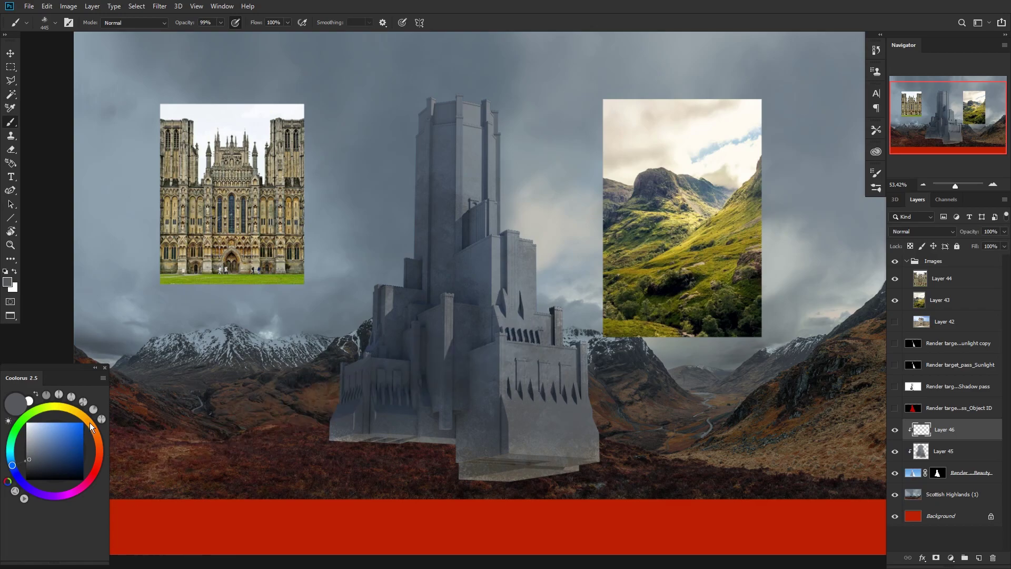
mouse_move(425, 113)
left_mouse_down()
mouse_move(474, 181)
mouse_move(486, 140)
mouse_move(485, 227)
mouse_move(513, 268)
left_mouse_up()
left_click(479, 156, "alt")
mouse_move(506, 303)
left_mouse_down()
mouse_move(533, 336)
mouse_move(587, 360)
left_mouse_up()
mouse_move(480, 332)
left_mouse_down()
mouse_move(611, 390)
mouse_move(614, 447)
mouse_move(566, 416)
left_mouse_up()
left_click_drag(446, 354, 422, 312)
left_click_drag(367, 285, 436, 305)
Step: Sample a warm tone from the valley photo, shift it to a more saturated yellow and paint the sunlit upper tower
left_click_drag(758, 185, 720, 196)
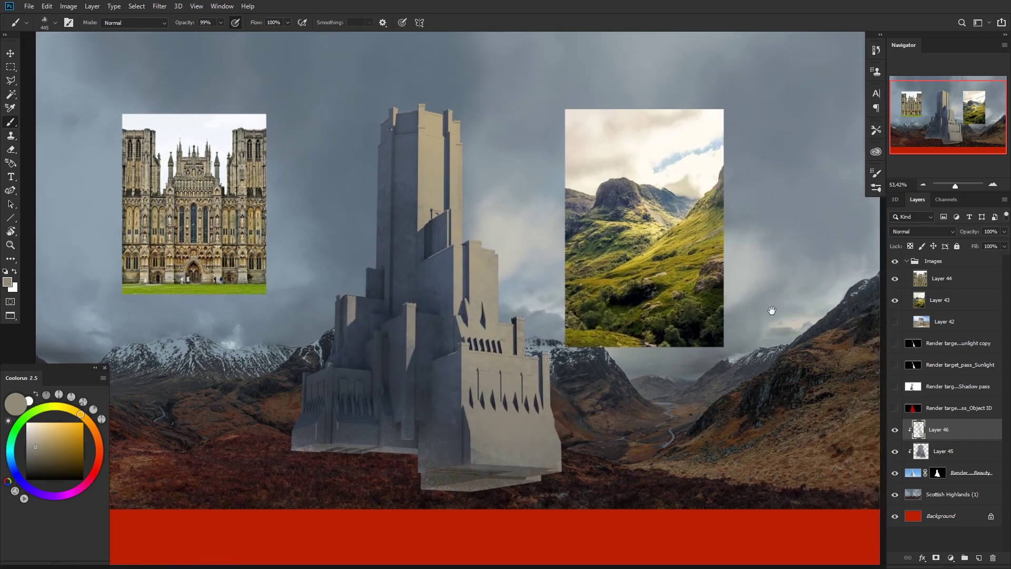
left_click_drag(792, 299, 750, 302)
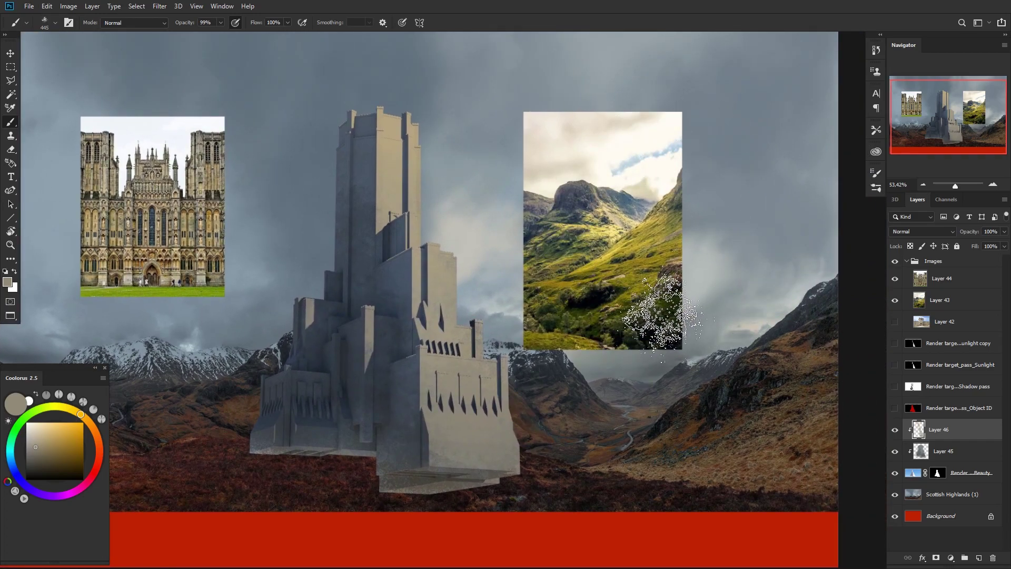
left_click(639, 158, "alt")
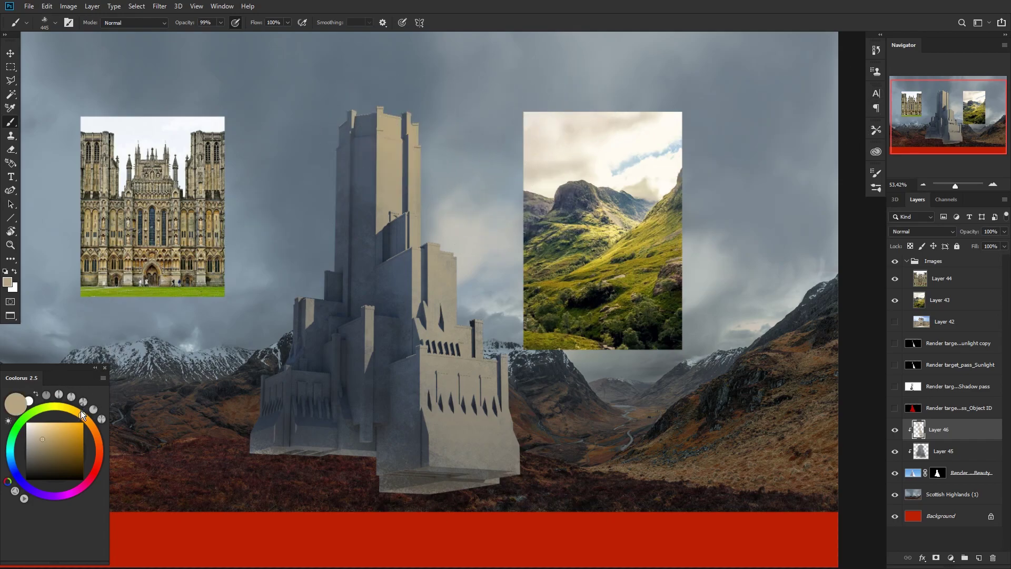
left_click(75, 409)
left_click(53, 427)
left_click(401, 134)
left_click_drag(400, 131, 412, 184)
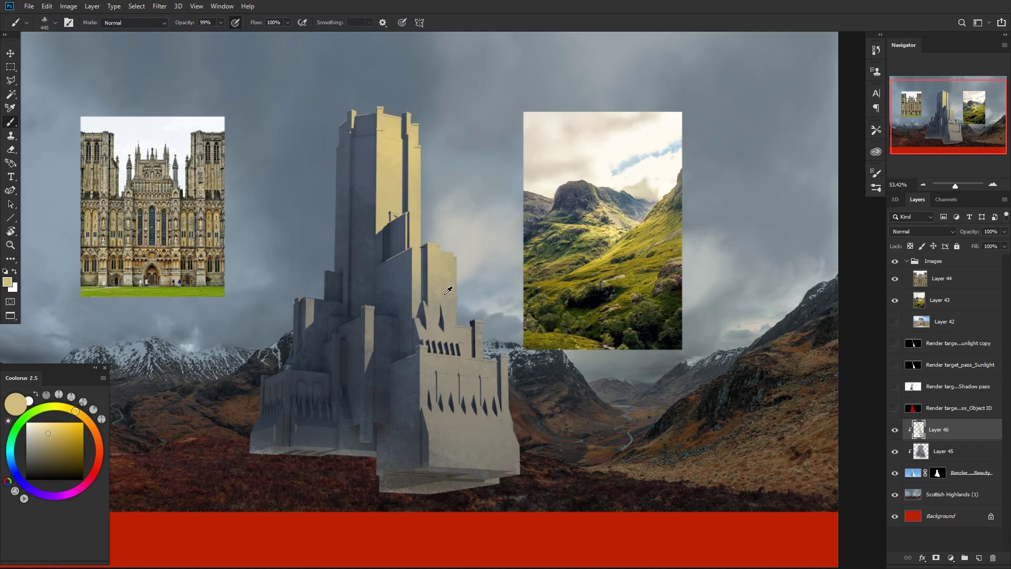
Step: Set the brush opacity to 50% and paint a warm brown stone tone over the castle's sunlit lower walls
left_click(71, 443)
left_click_drag(442, 287, 454, 279)
key("5")
mouse_move(447, 361)
left_mouse_down()
mouse_move(428, 340)
mouse_move(442, 309)
left_mouse_up()
key("ctrl+z")
left_click(445, 293, "alt")
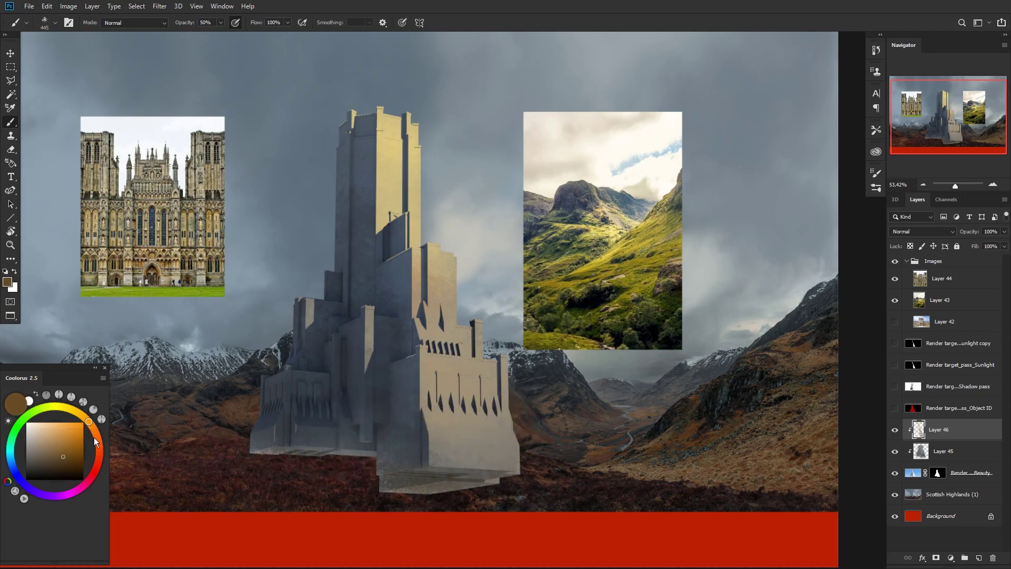
mouse_move(449, 441)
left_mouse_down()
mouse_move(516, 446)
mouse_move(410, 451)
mouse_move(493, 420)
mouse_move(325, 395)
mouse_move(365, 452)
mouse_move(333, 433)
mouse_move(480, 441)
mouse_move(464, 410)
mouse_move(522, 411)
left_mouse_up()
left_click(470, 443, "alt")
left_click(295, 469, "alt")
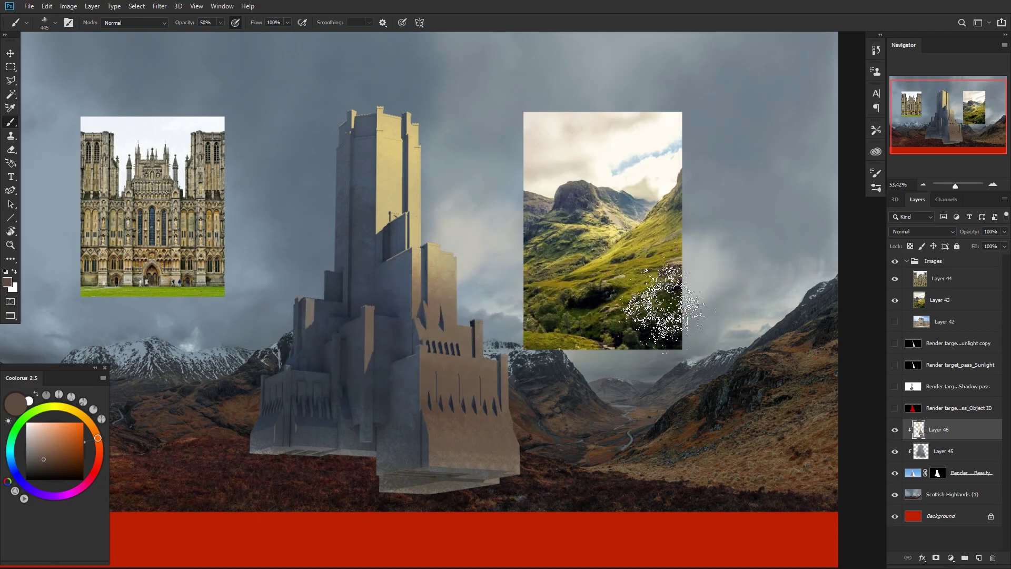
Step: Invert the sunlight selection and brush a dark desaturated blue onto the shaded lower walls of the castle
key("ctrl+h")
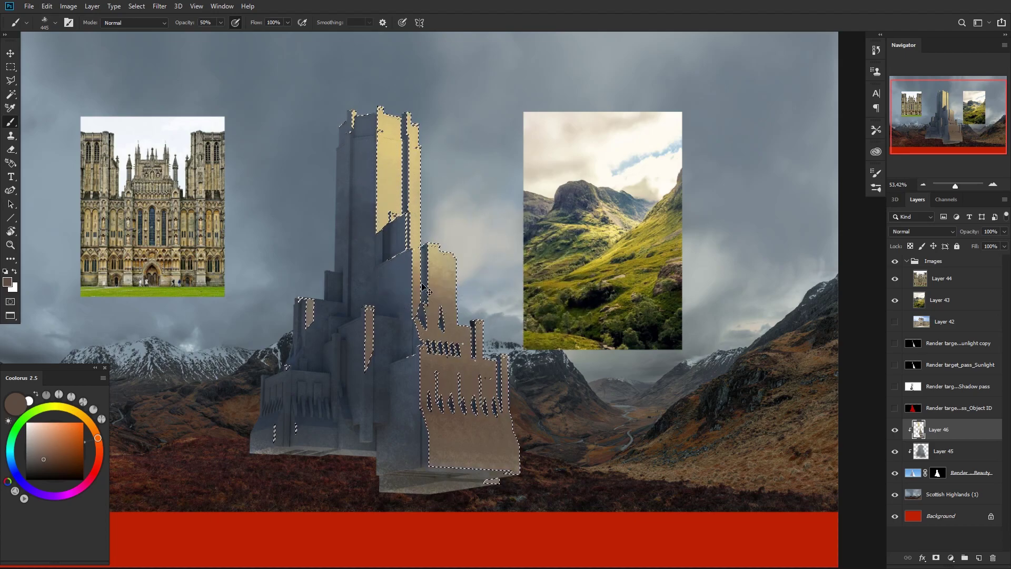
key("ctrl+shift+i")
key("ctrl+h")
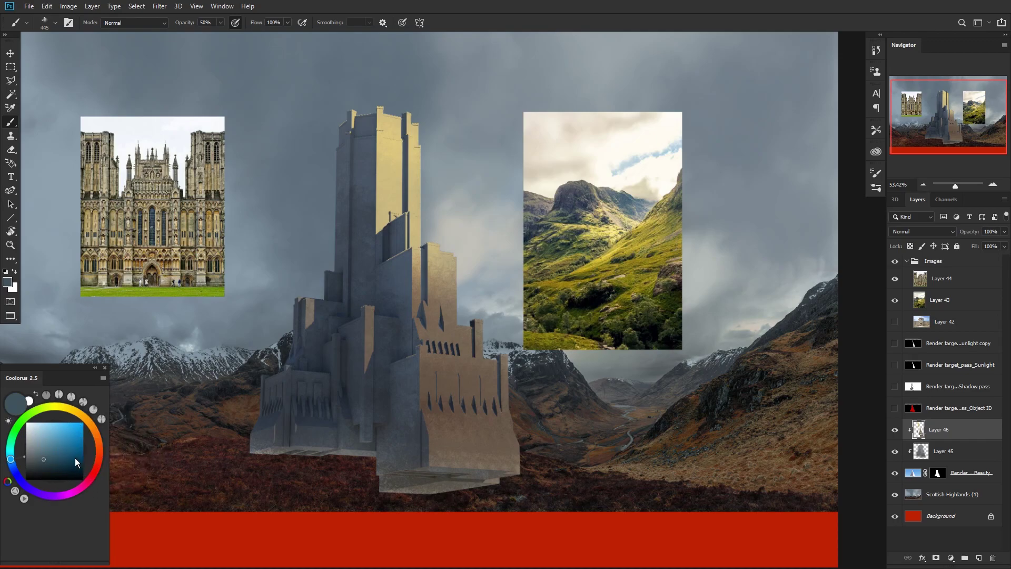
left_click(49, 467)
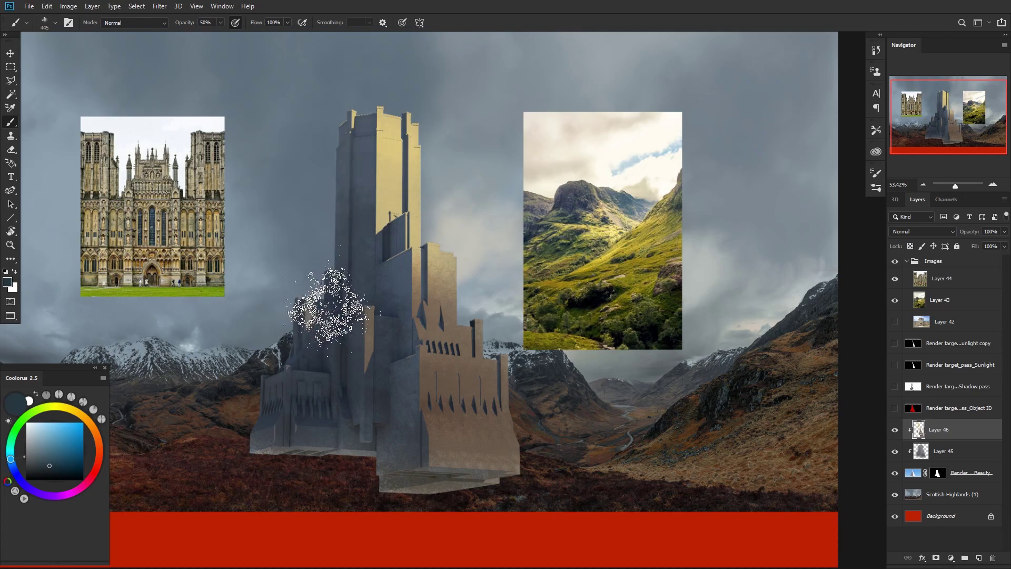
mouse_move(385, 433)
left_mouse_down()
mouse_move(333, 450)
mouse_move(359, 471)
left_mouse_up()
left_click_drag(232, 453, 460, 373)
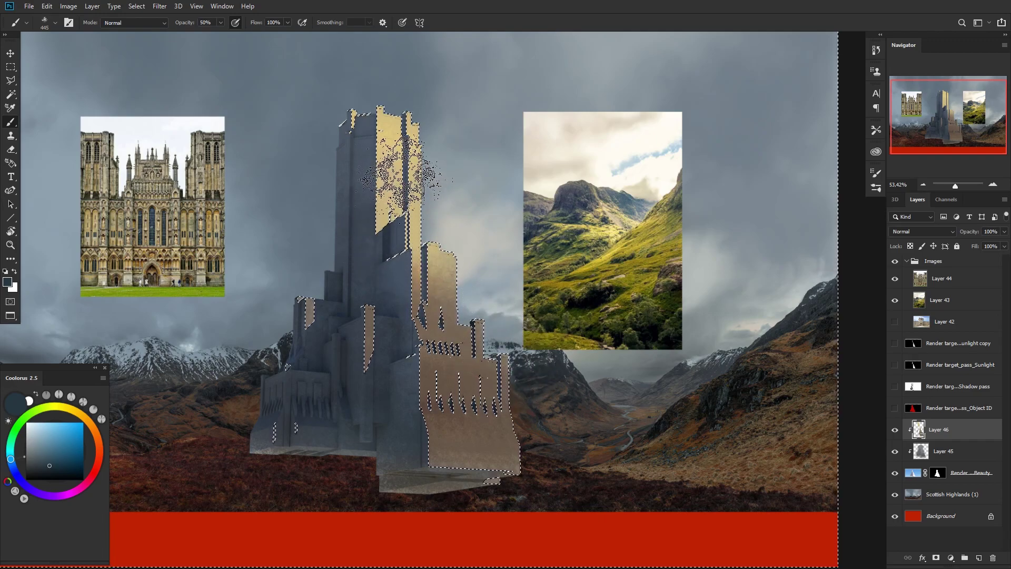
Step: With the selection outline hidden, deepen the shaded sides of the main tower and left turrets with darker blue strokes
key("ctrl+d")
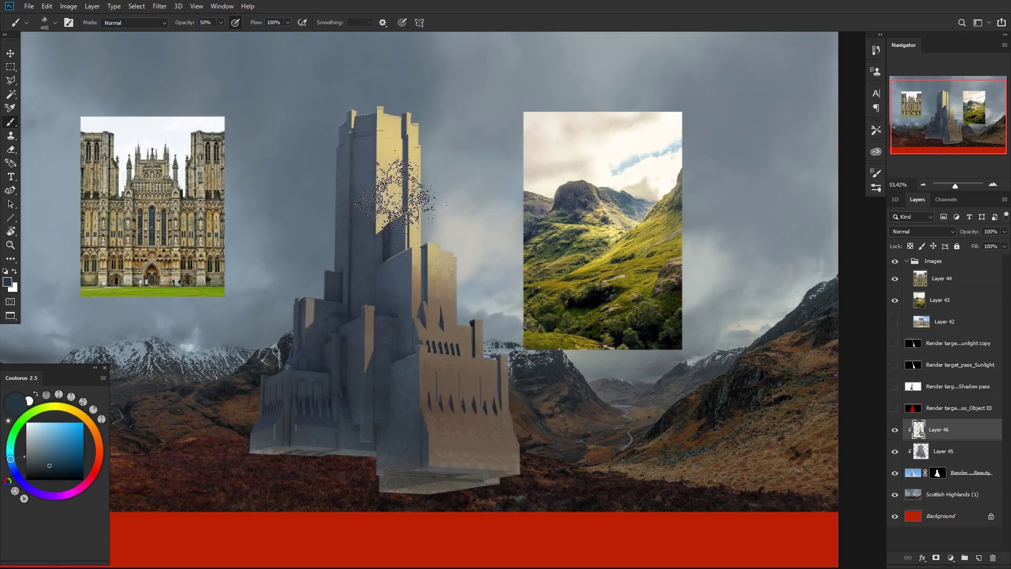
mouse_move(211, 445)
left_mouse_down()
mouse_move(253, 441)
mouse_move(338, 197)
mouse_move(364, 173)
mouse_move(349, 158)
left_mouse_up()
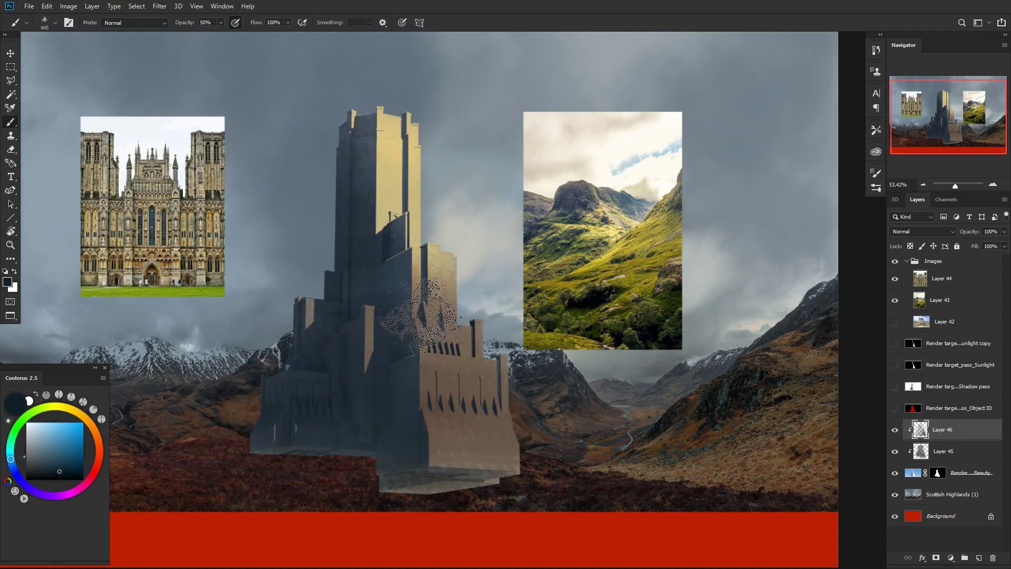
mouse_move(375, 240)
left_mouse_down()
mouse_move(379, 261)
mouse_move(369, 258)
left_mouse_up()
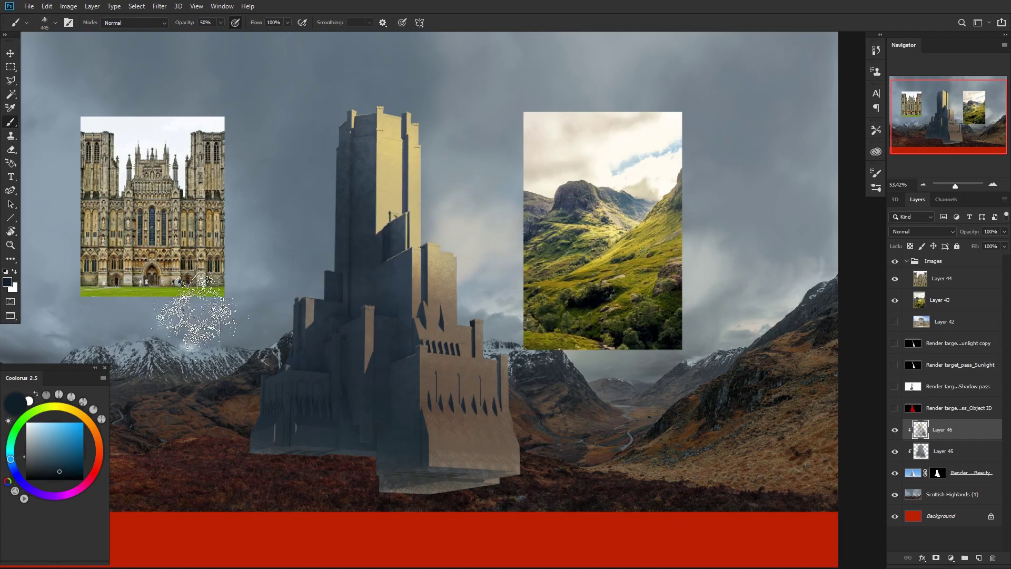
left_click_drag(365, 144, 377, 138)
left_click_drag(369, 221, 337, 139)
left_click_drag(400, 237, 432, 241)
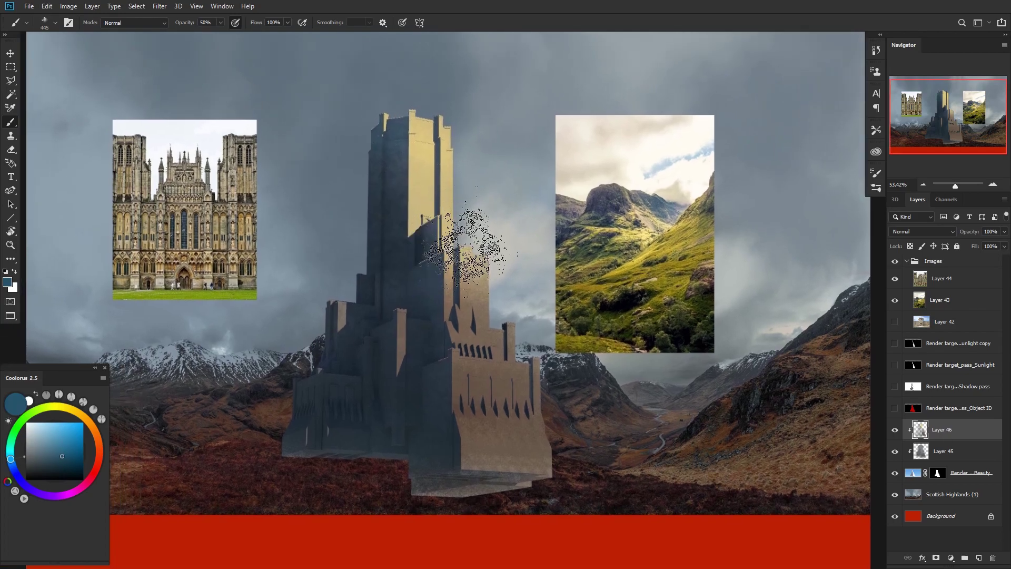
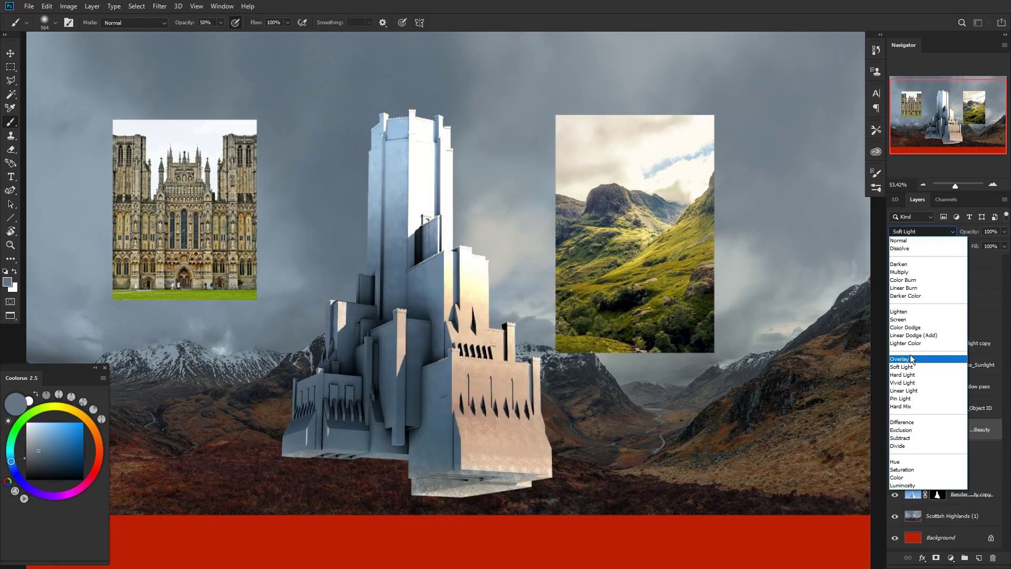
Step: Blend the top Beauty pass as Multiply and paint black at 50% on its mask over the castle's shadowed lower left
left_click(909, 274)
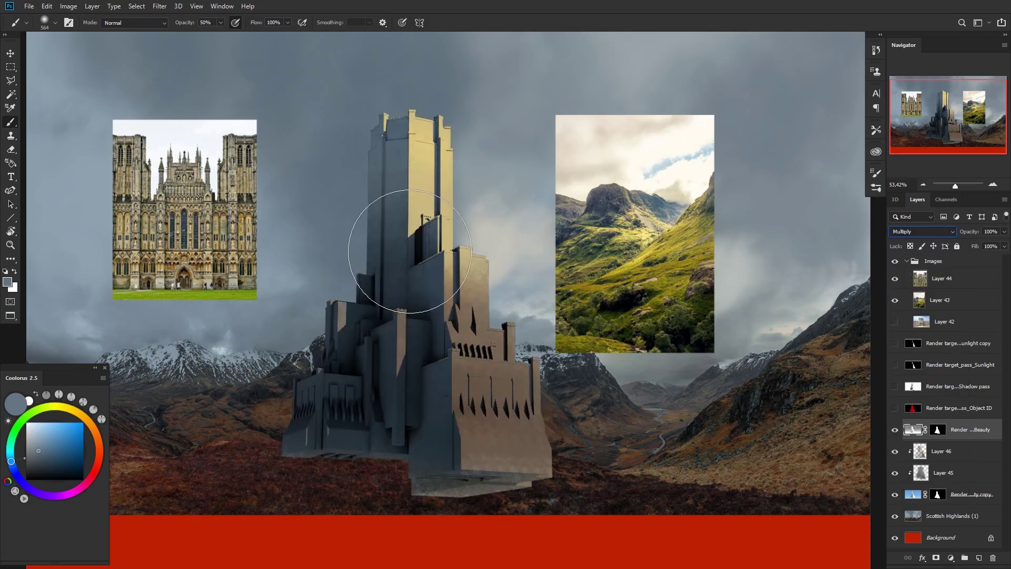
left_click(938, 430)
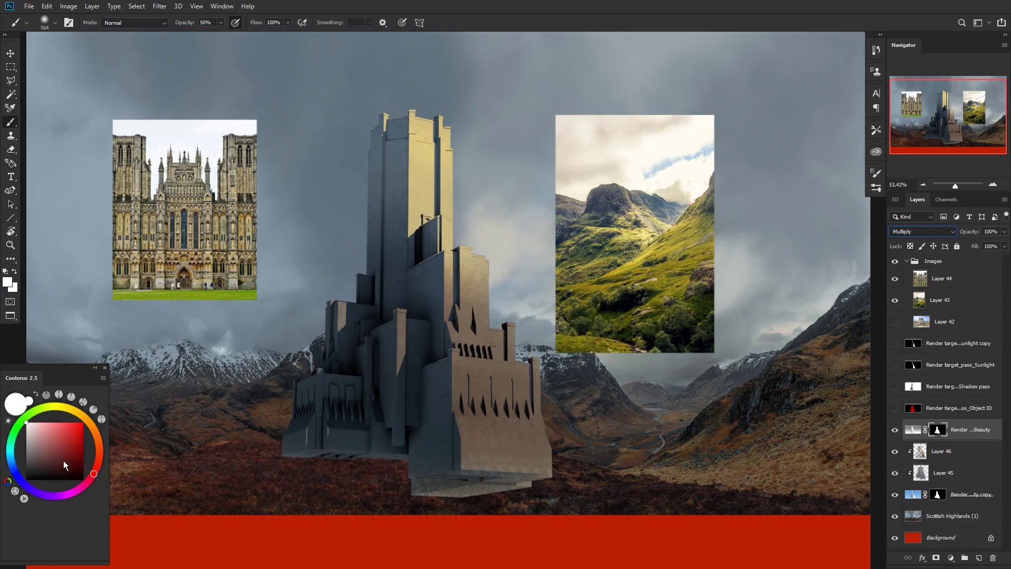
key("x")
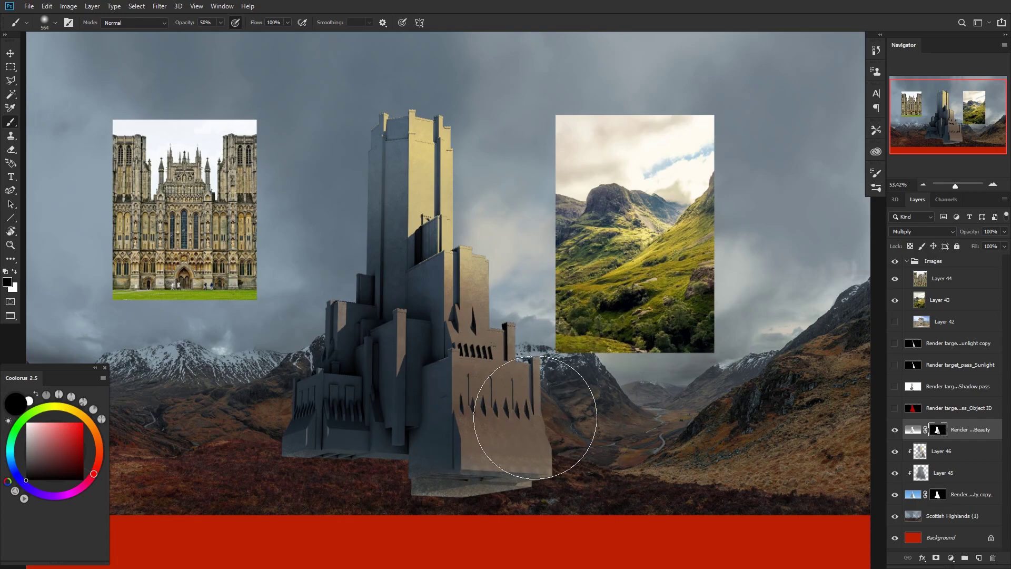
key("z")
mouse_move(522, 419)
left_mouse_down()
mouse_move(548, 416)
mouse_move(540, 415)
left_mouse_up()
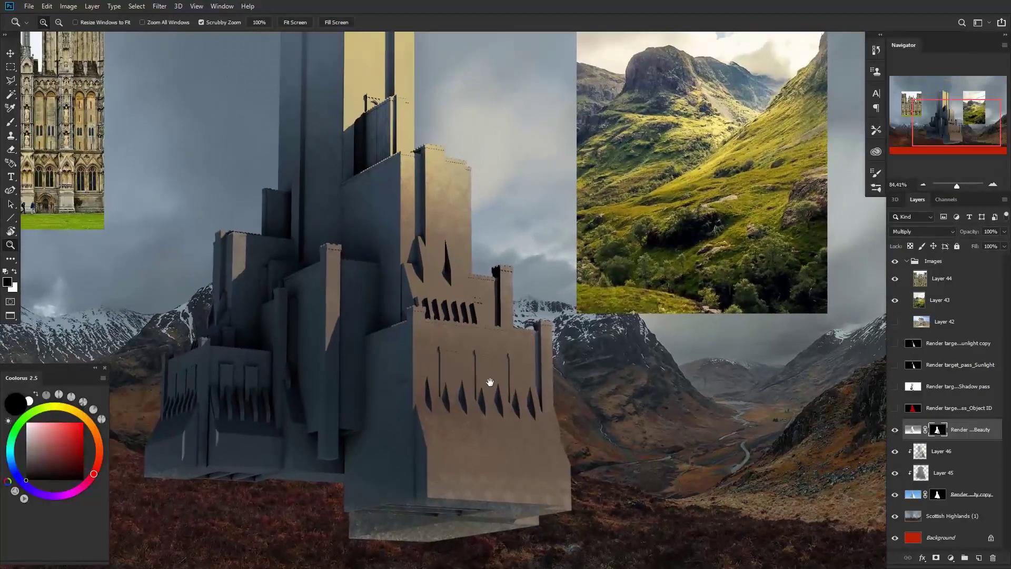
left_click_drag(490, 384, 558, 401)
key("b")
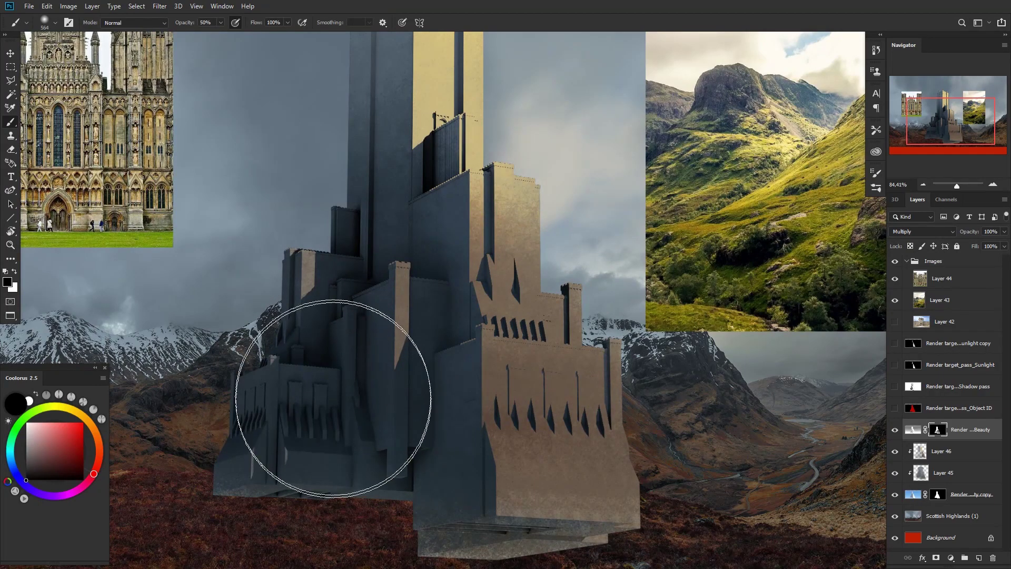
left_click_drag(349, 438, 301, 445)
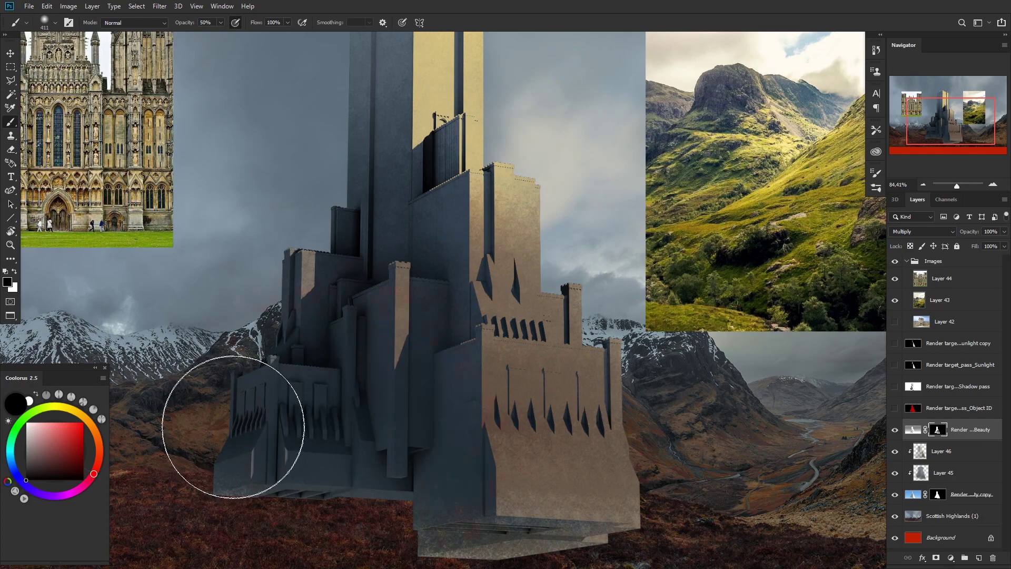
left_click(453, 387, "alt")
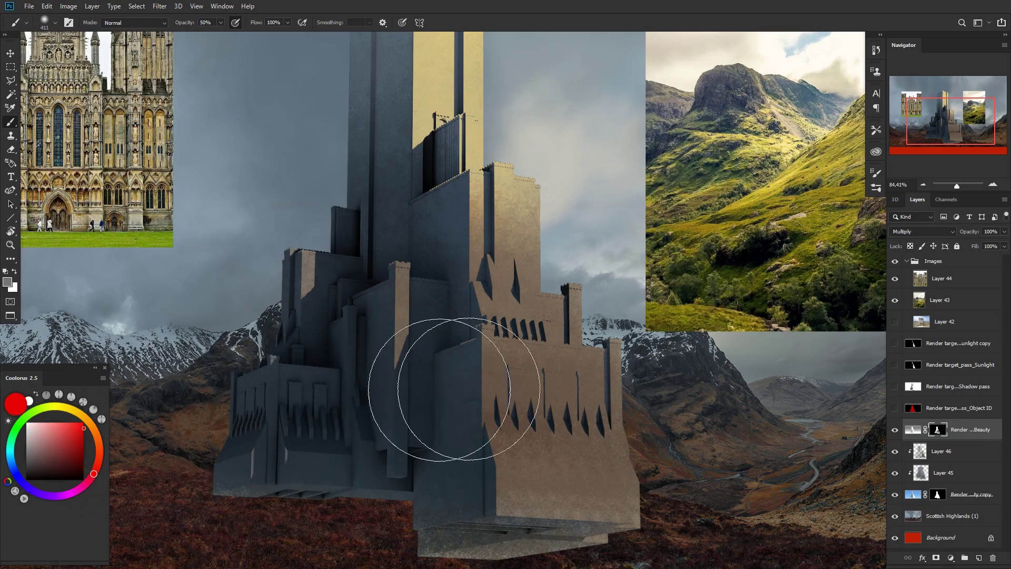
Step: Add a new layer above the Images group and choose the 60 px slanted hard brush from the presets
left_click(953, 262)
key("ctrl+shift+alt+n")
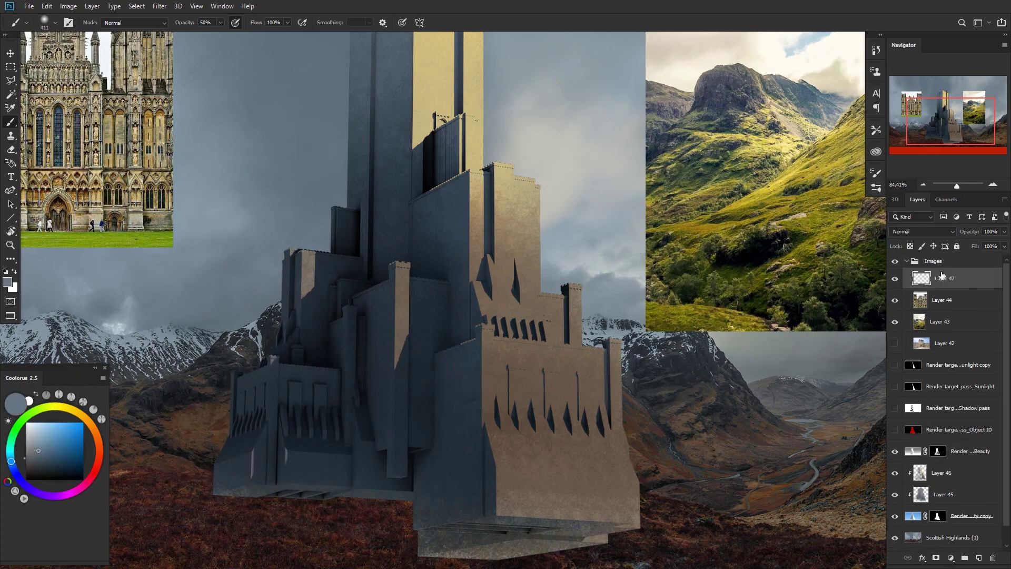
left_click_drag(942, 278, 936, 256)
right_click(411, 292)
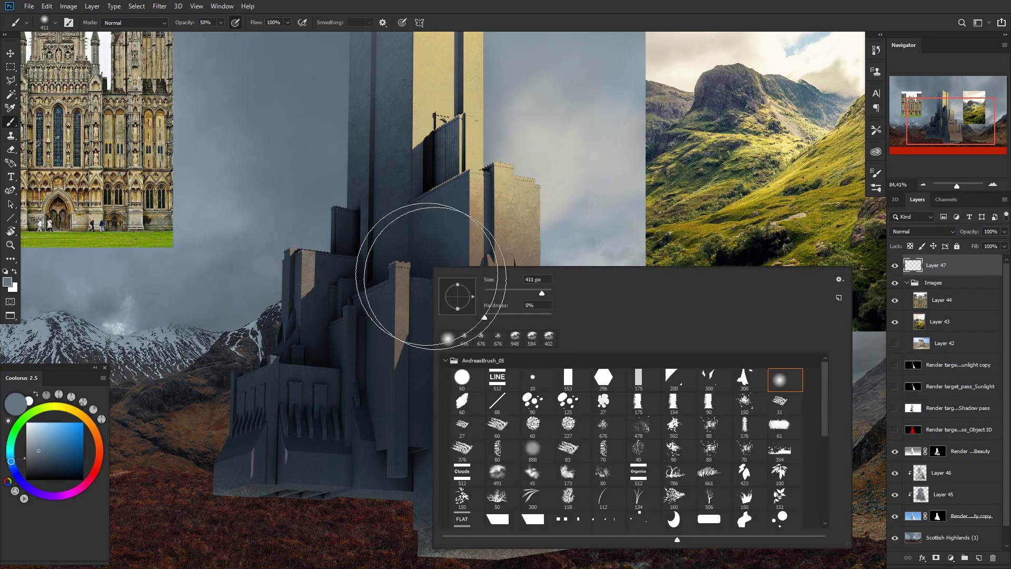
left_click(462, 403)
left_click_drag(87, 286, 72, 287)
key("ctrl+z")
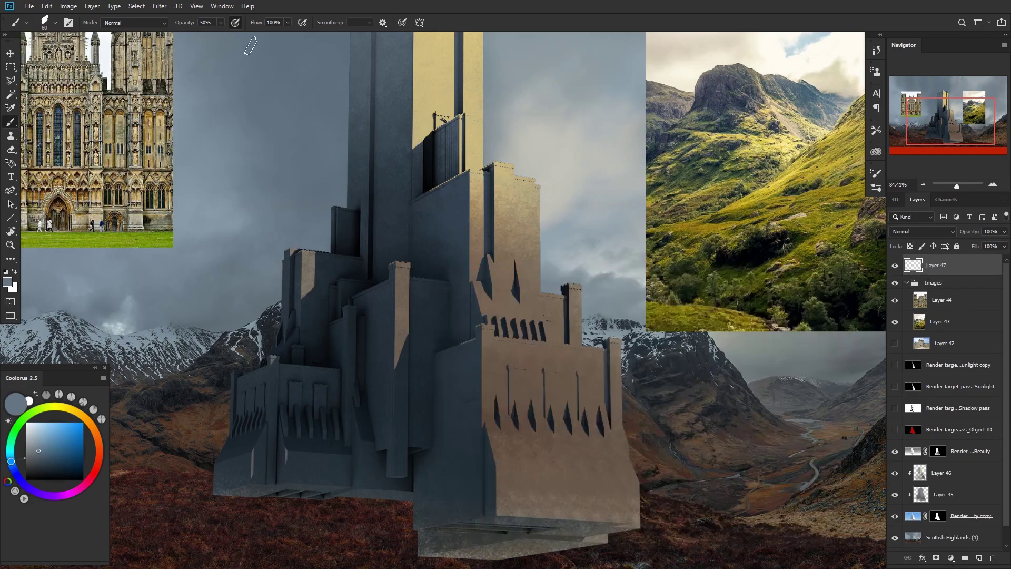
Step: Set the brush to 100% opacity and bright red, and draw light-direction arrows pointing at the castle's left side
key("0")
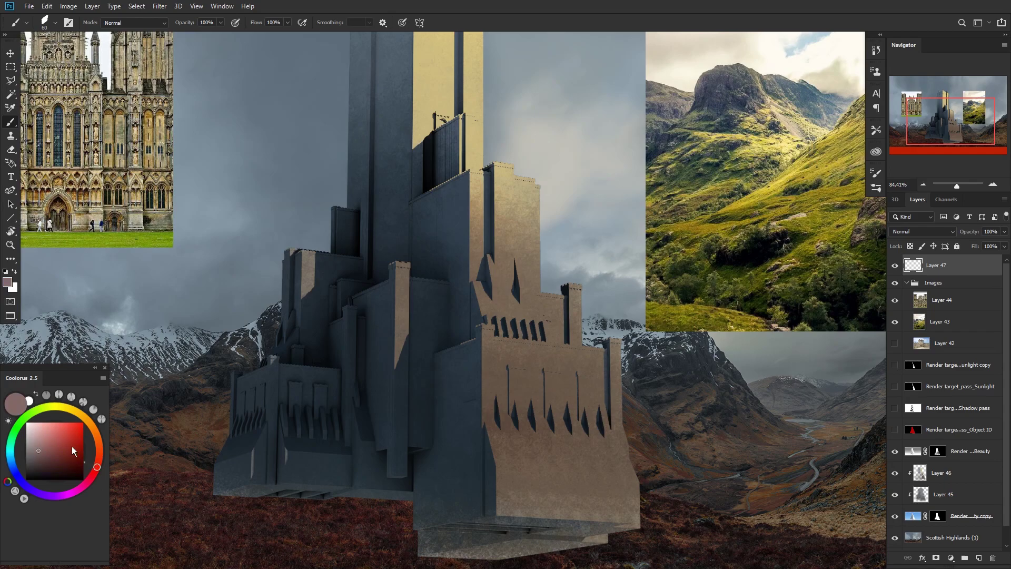
left_click_drag(73, 448, 84, 424)
left_click_drag(211, 337, 173, 342)
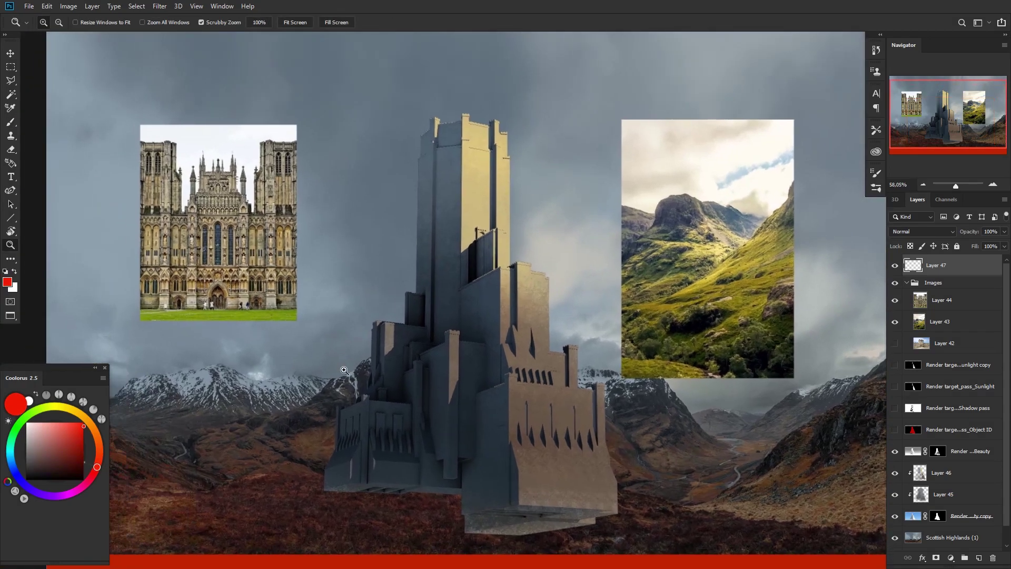
left_click(189, 352)
left_click(312, 415, "shift")
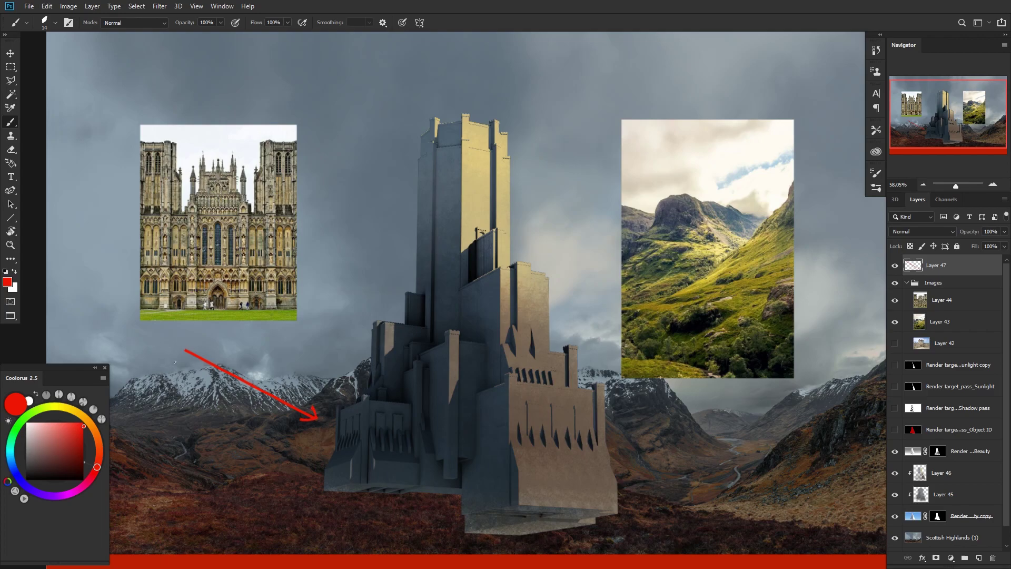
left_click_drag(175, 361, 187, 335)
left_click_drag(343, 81, 393, 154)
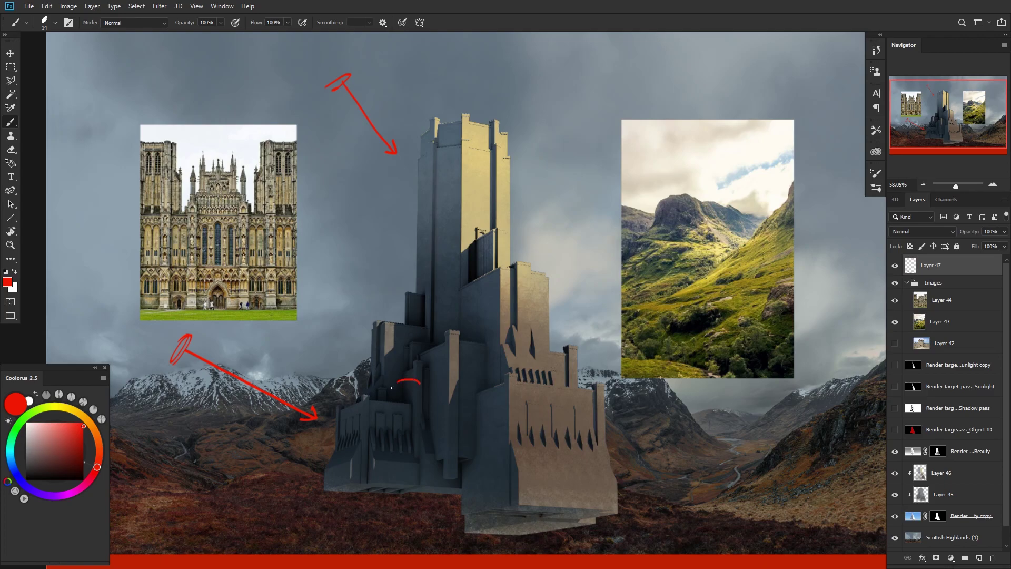
Step: Circle the two dark recesses on the castle's left side in red, then hide the annotation layer
left_click_drag(391, 388, 425, 389)
left_click_drag(418, 455, 429, 449)
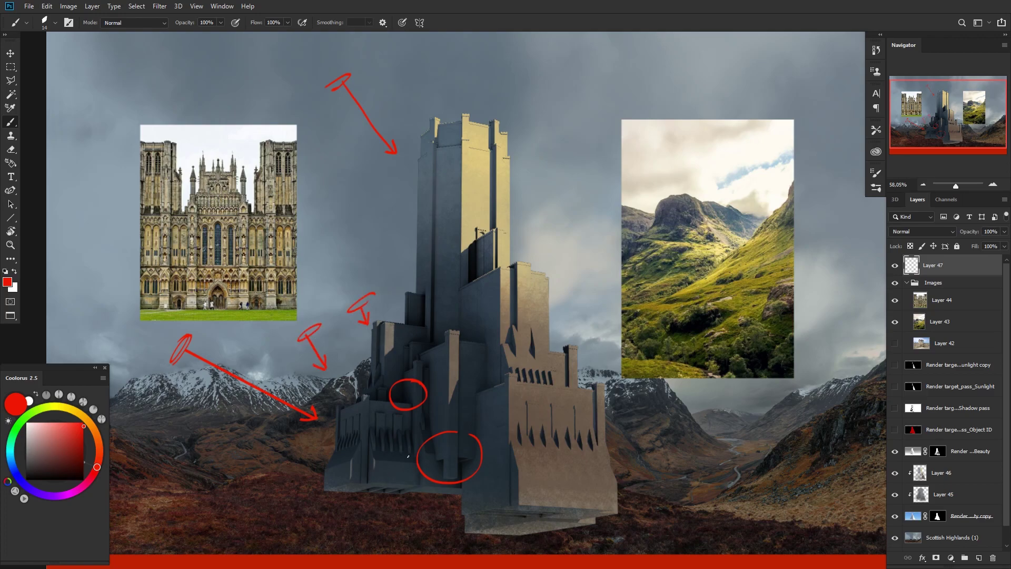
left_click(895, 266)
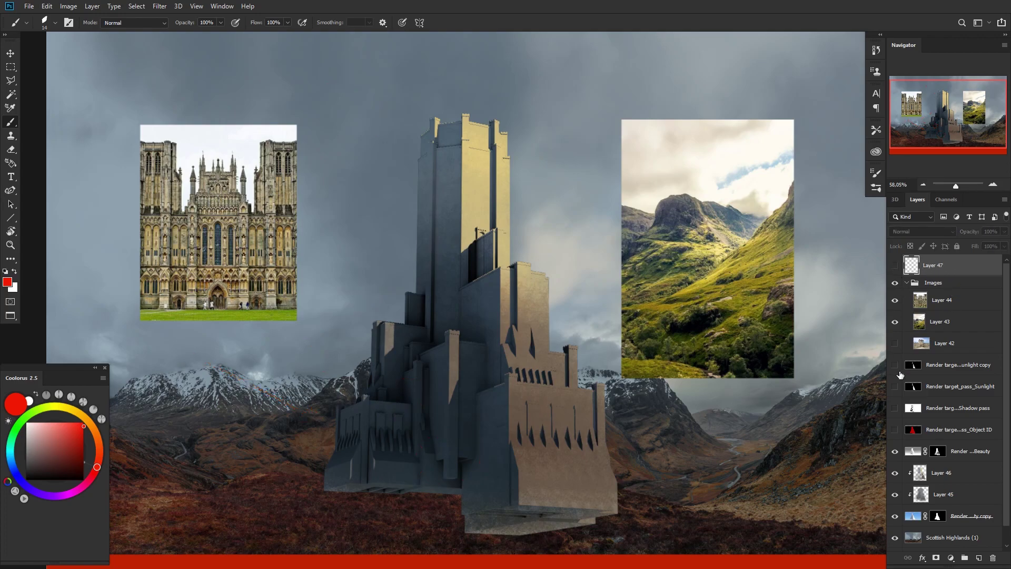
Step: On the Beauty pass mask, brush soft black with pressure-controlled opacity over the dark recesses of the castle's left side
left_click(939, 451)
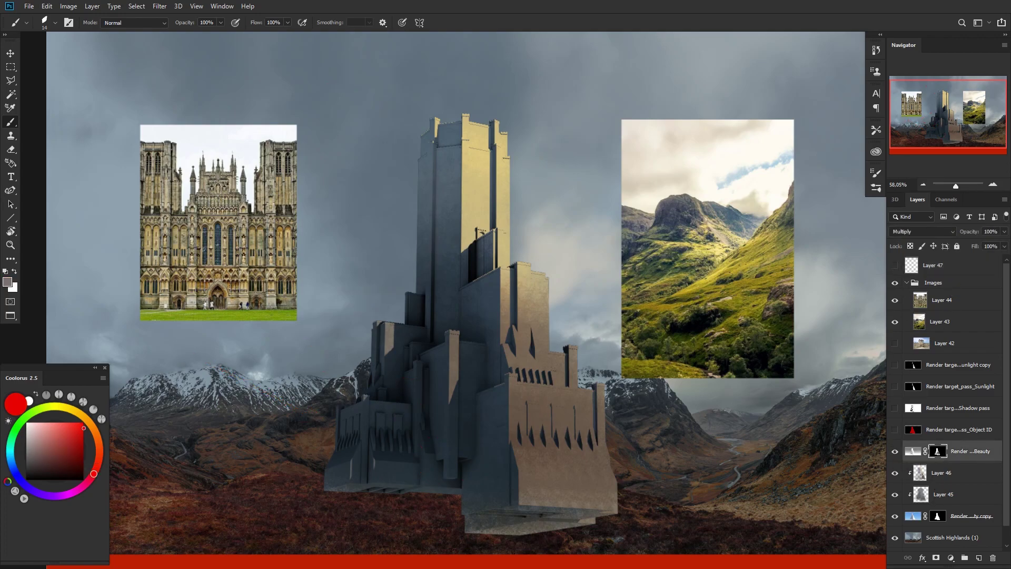
right_click(680, 357)
left_click(900, 388)
key("Return")
key("d")
left_click(235, 22)
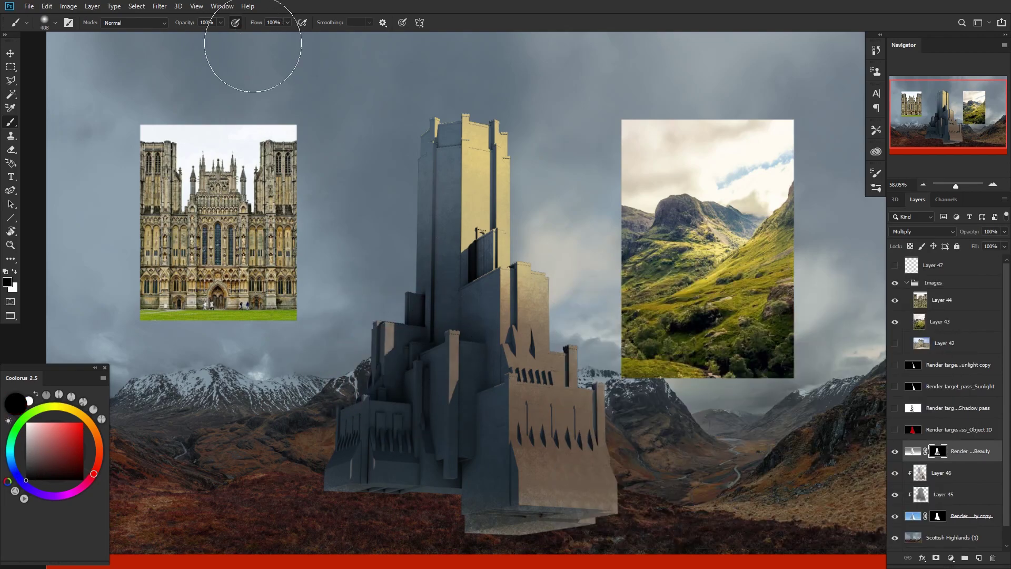
mouse_move(407, 391)
left_mouse_down()
mouse_move(418, 431)
mouse_move(499, 495)
left_mouse_up()
key("ctrl+z")
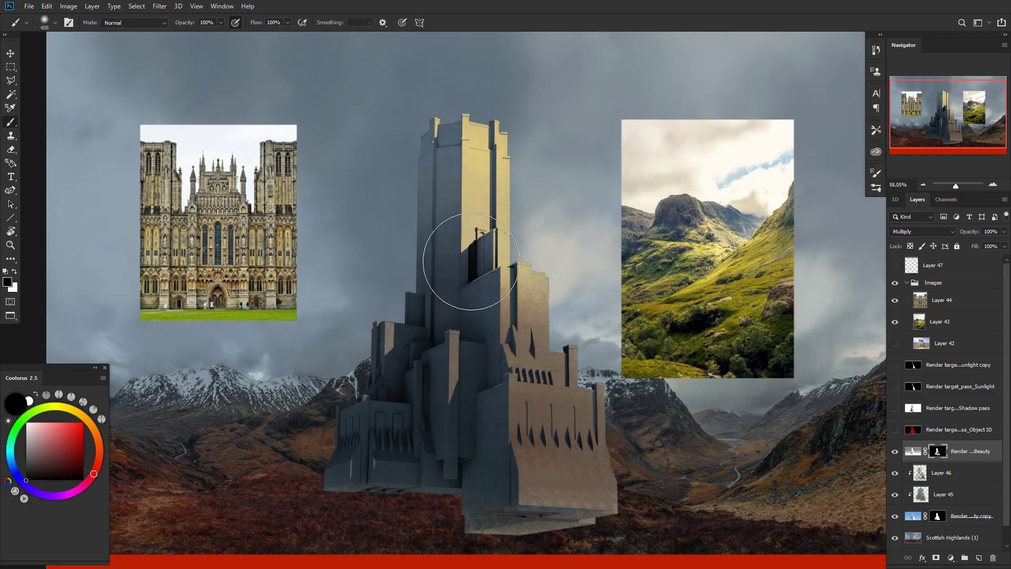
Step: Paint black on the Beauty pass mask over the dark recess of the annexe beside the main tower
key("z")
left_click_drag(481, 254, 584, 213)
key("b")
mouse_move(450, 253)
left_mouse_down()
mouse_move(323, 287)
mouse_move(384, 248)
left_mouse_up()
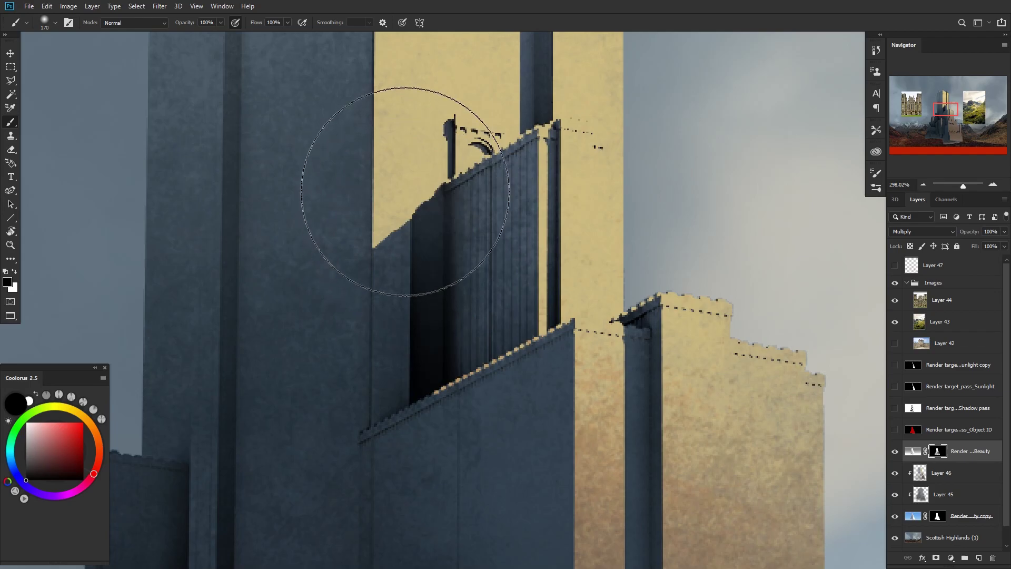
mouse_move(406, 192)
left_mouse_down()
mouse_move(407, 239)
mouse_move(383, 312)
mouse_move(403, 332)
left_mouse_up()
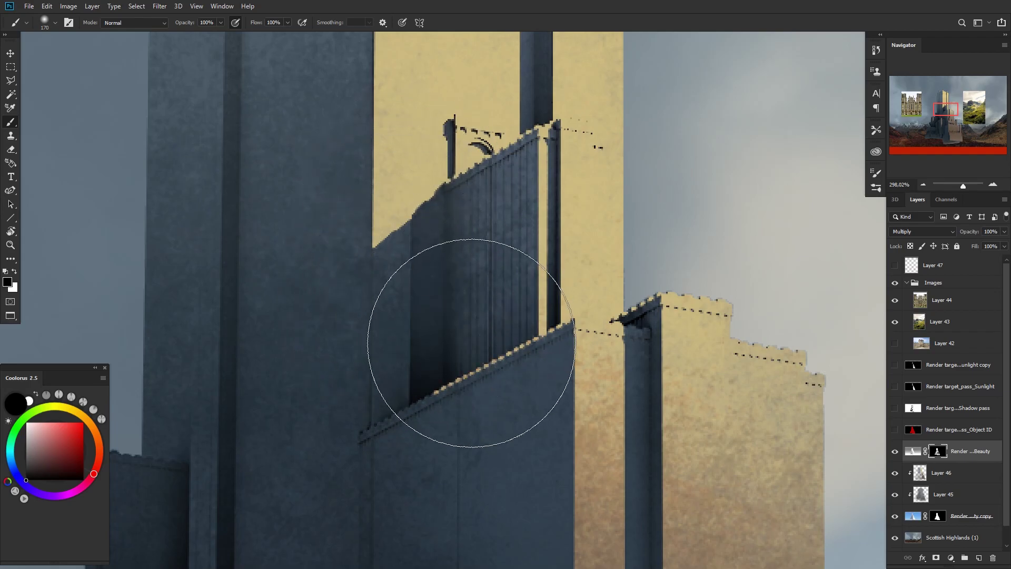
Step: Examine the castle as a whole and the shading of its lit right side and small turret up close
key("z")
key("ctrl+0")
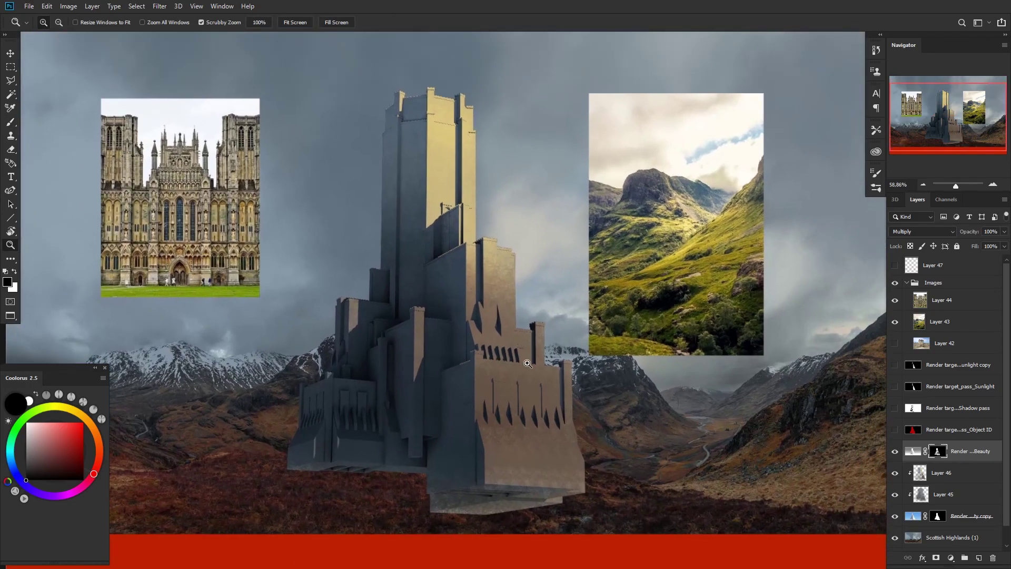
left_click_drag(551, 339, 559, 338)
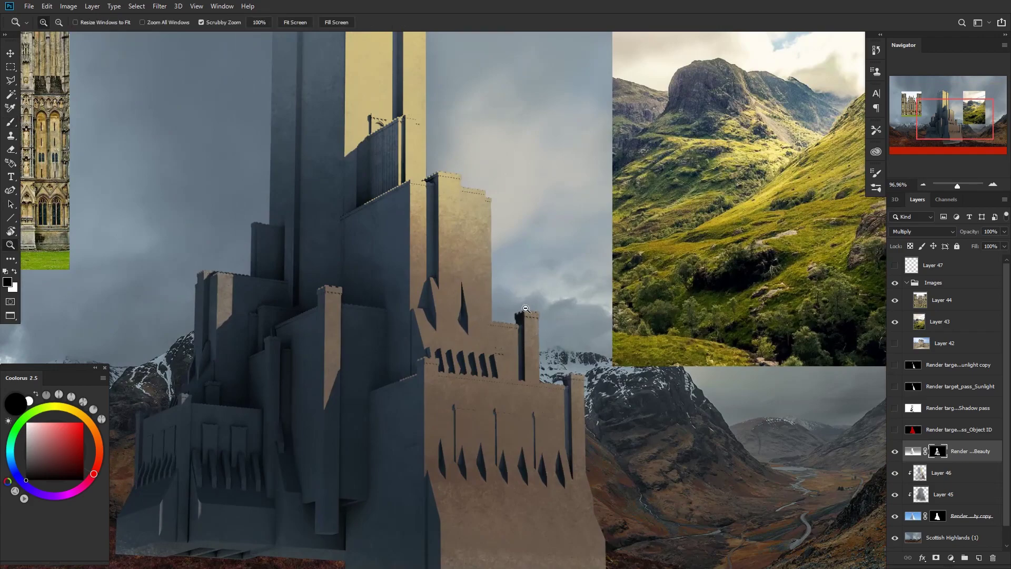
left_click_drag(526, 309, 569, 307)
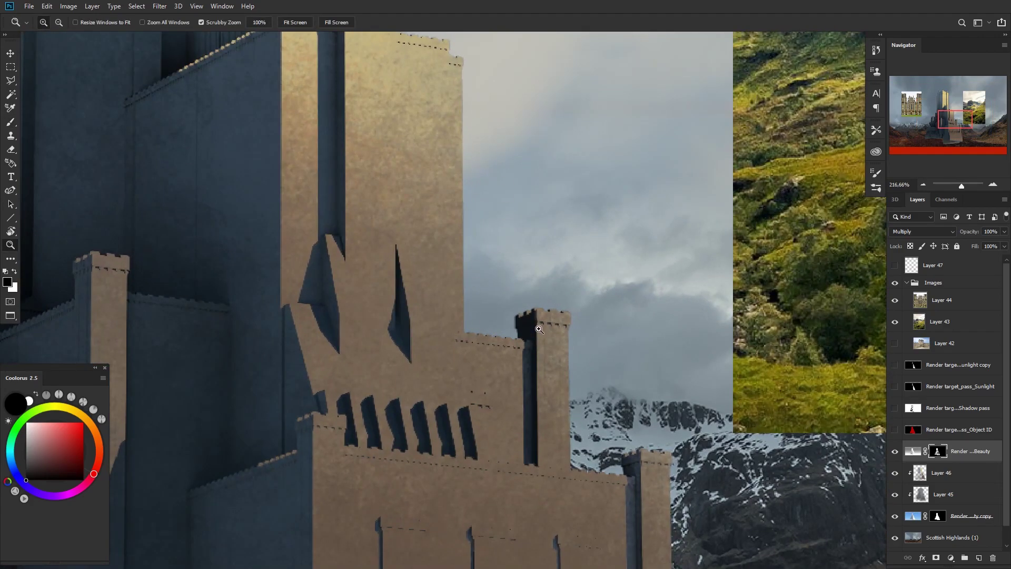
key("b")
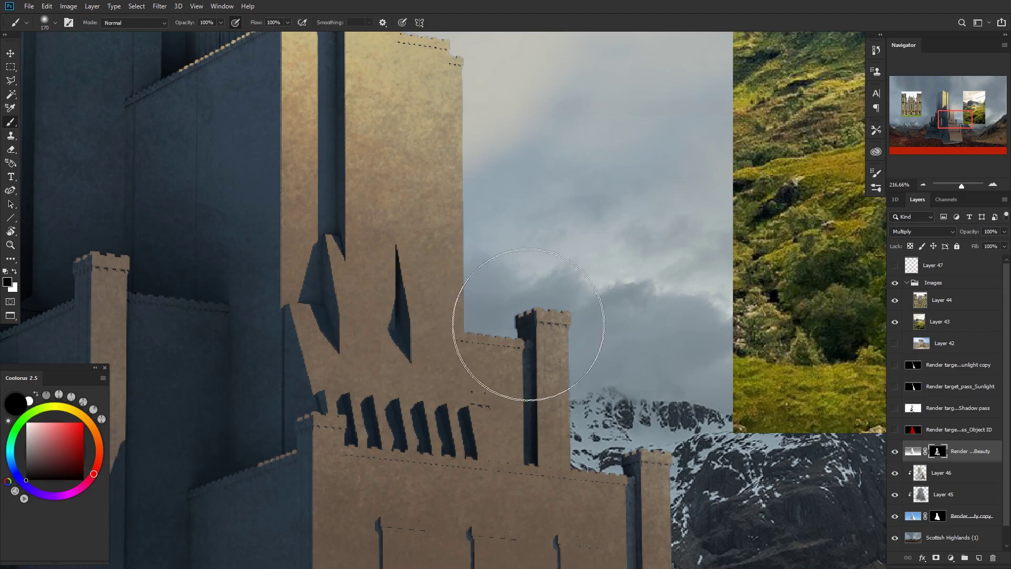
key("z")
mouse_move(573, 360)
left_mouse_down()
mouse_move(527, 359)
mouse_move(528, 381)
mouse_move(499, 373)
mouse_move(507, 387)
left_mouse_up()
key("b")
key("z")
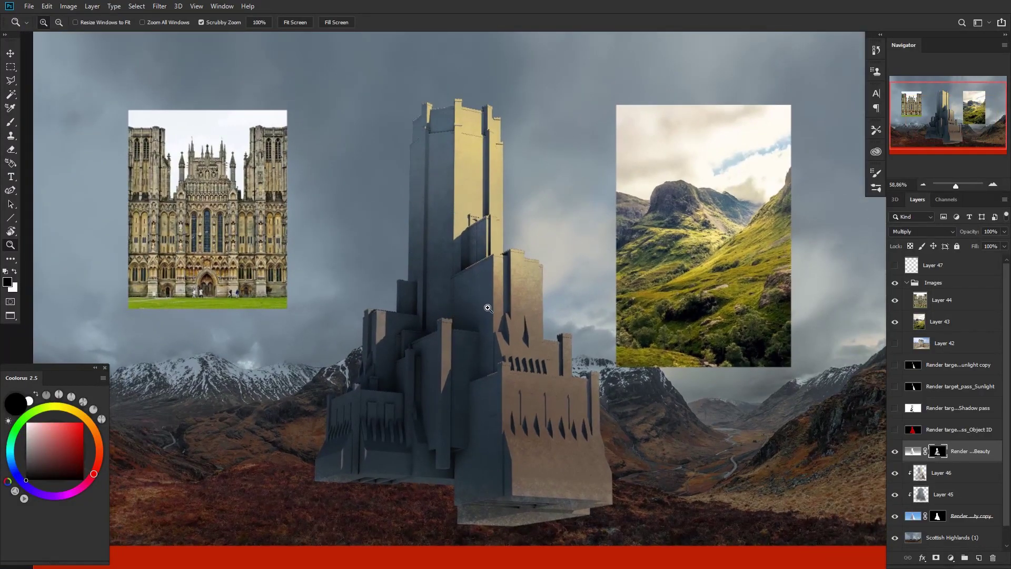
Step: Duplicate the cathedral reference photo and place the copy's layer directly above the Beauty pass, outside the Images group
key("v")
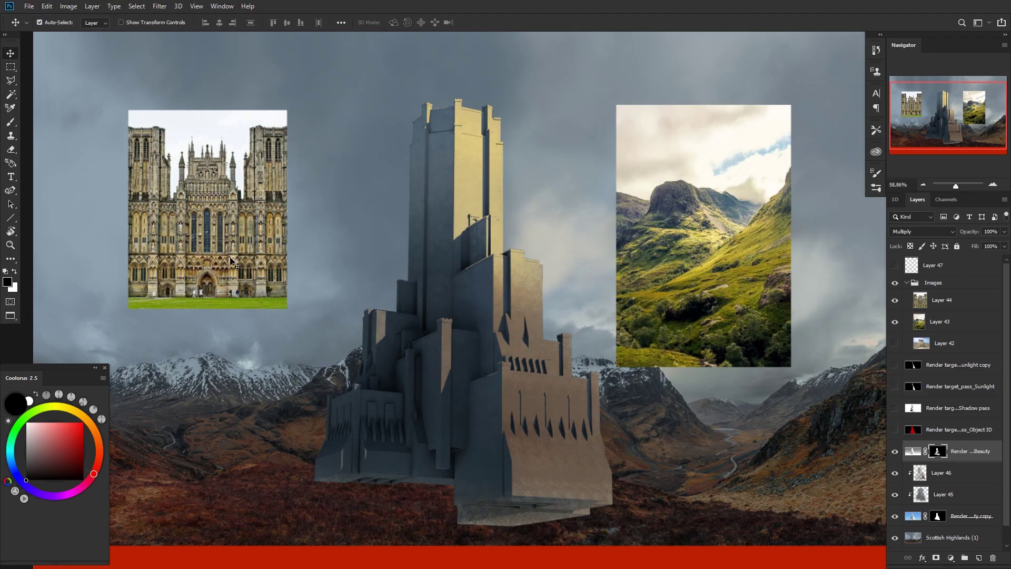
left_click(242, 263)
left_click_drag(243, 263, 353, 251)
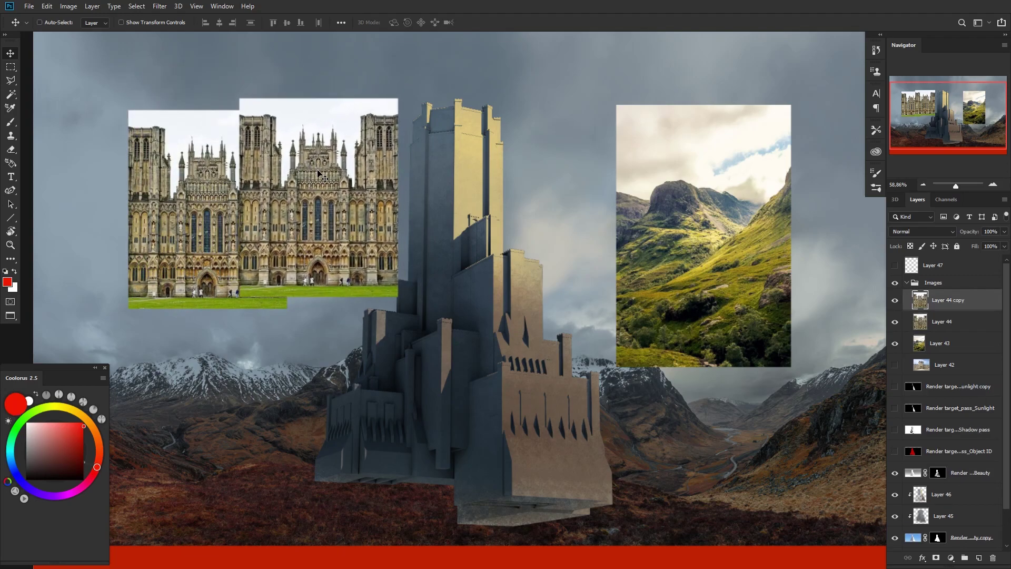
left_click_drag(320, 175, 320, 206)
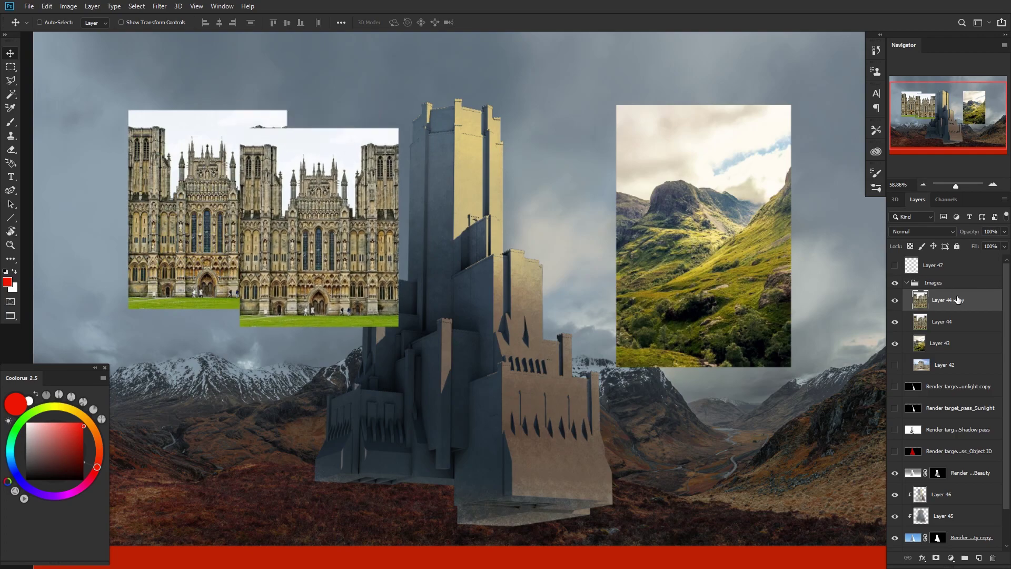
left_click_drag(958, 299, 946, 462)
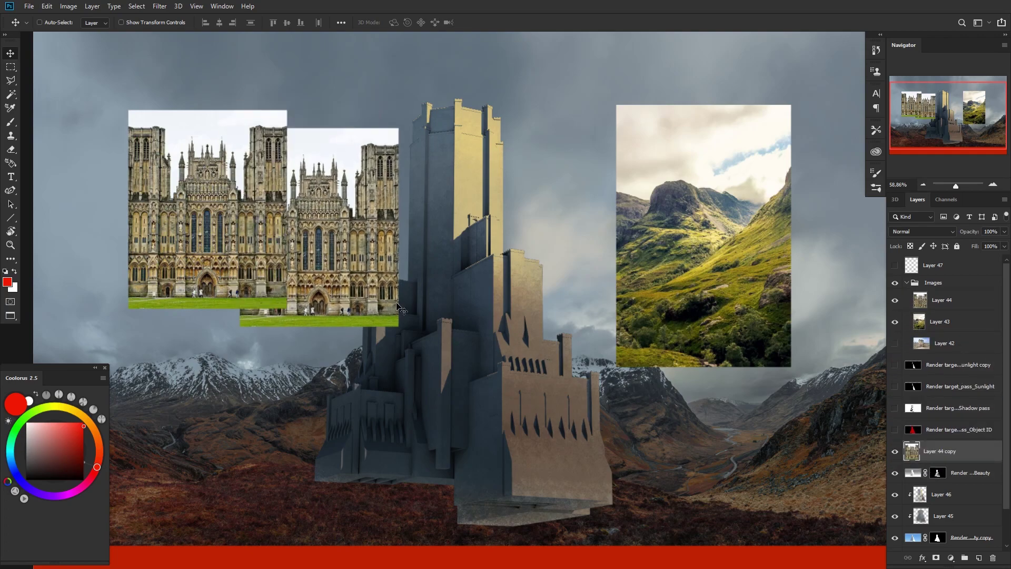
Step: Move the cathedral copy across to cover the middle of the castle
left_click_drag(398, 306, 575, 359)
key("z")
left_click_drag(507, 345, 483, 328)
key("v")
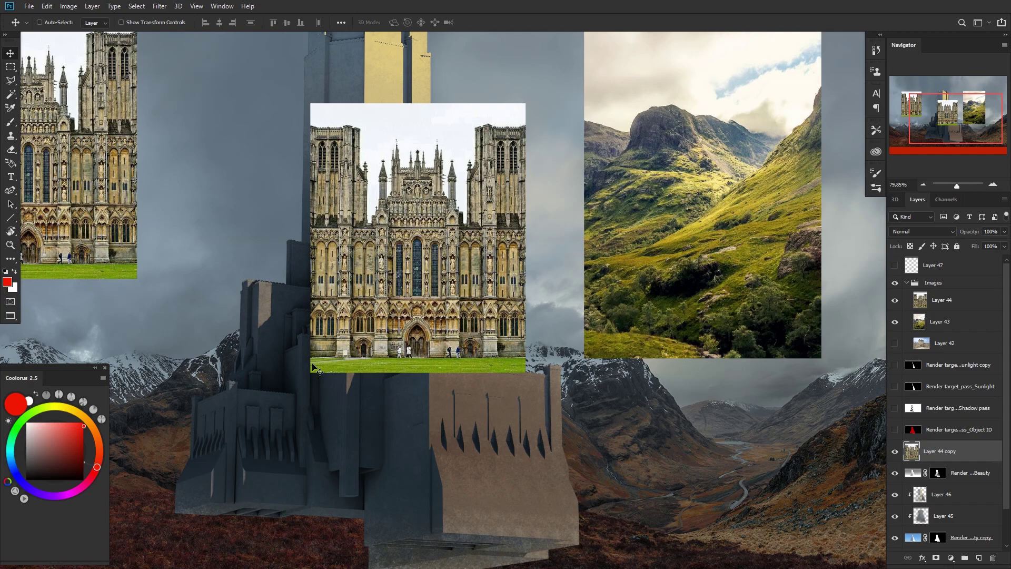
Step: Try the Color and Subtract blend modes on the cathedral copy and shift it slightly over the castle
key("shift+alt+c")
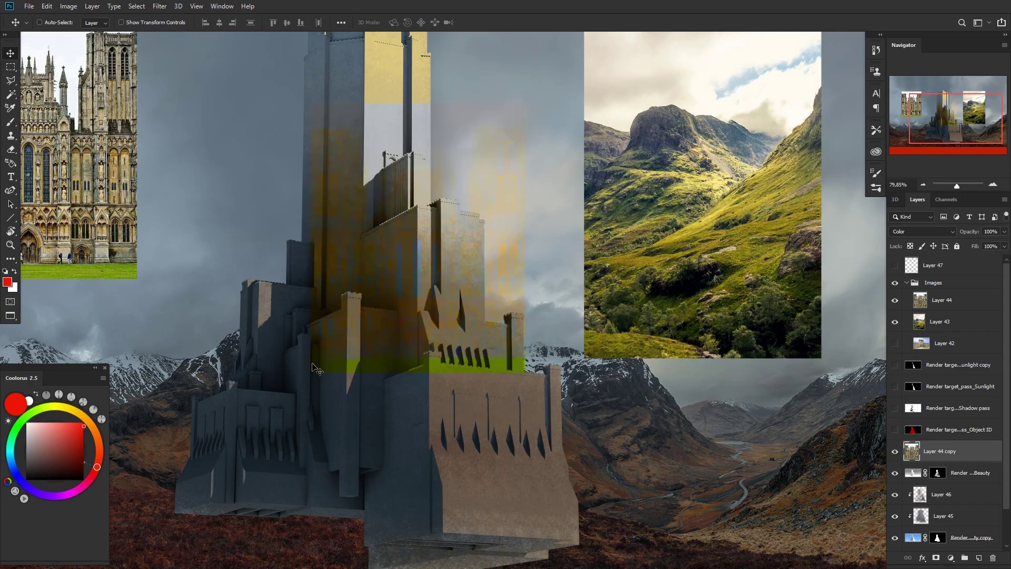
key("shift+minus")
key("shift+minus")
key("shift+minus")
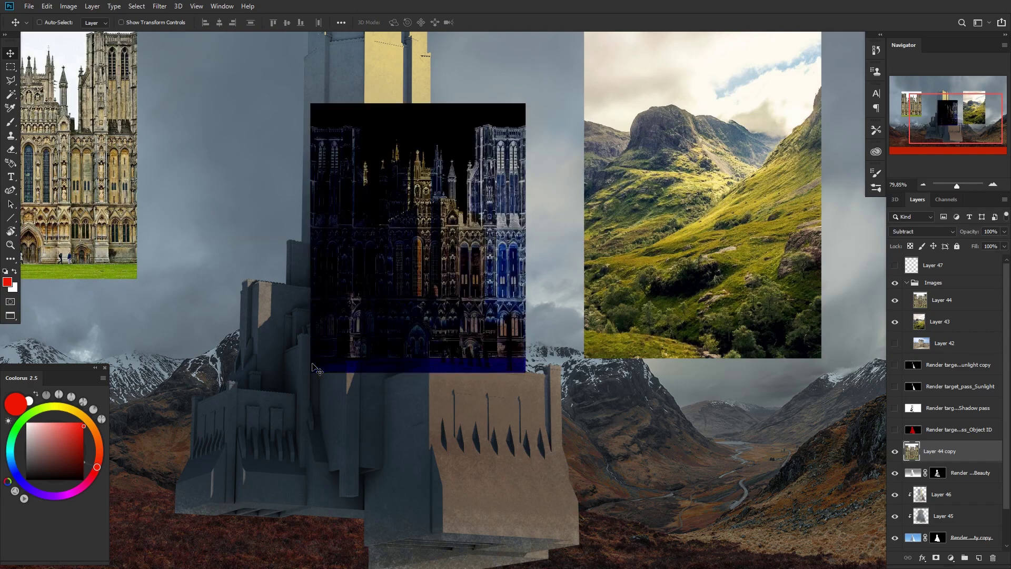
left_click(911, 234)
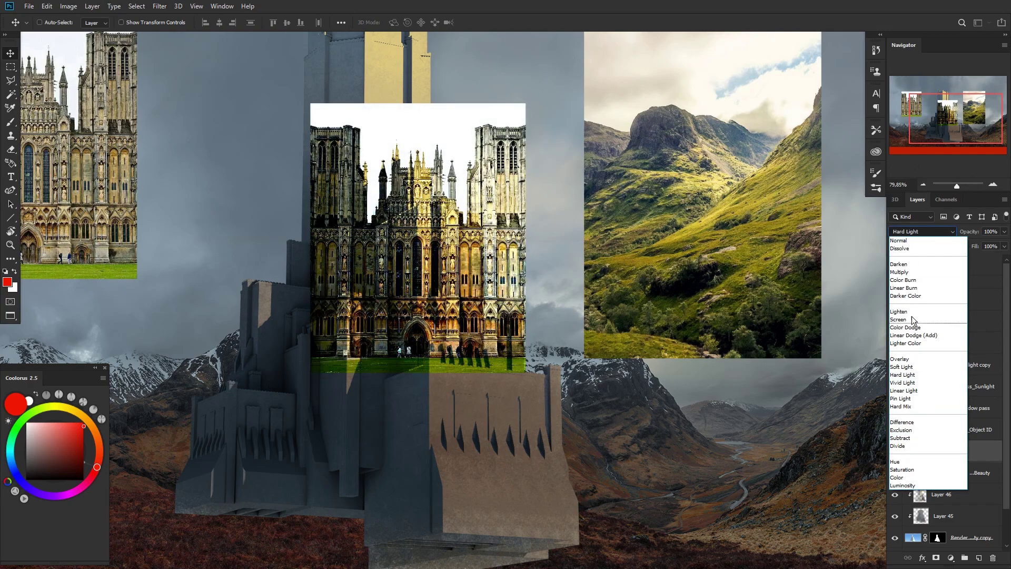
key("Escape")
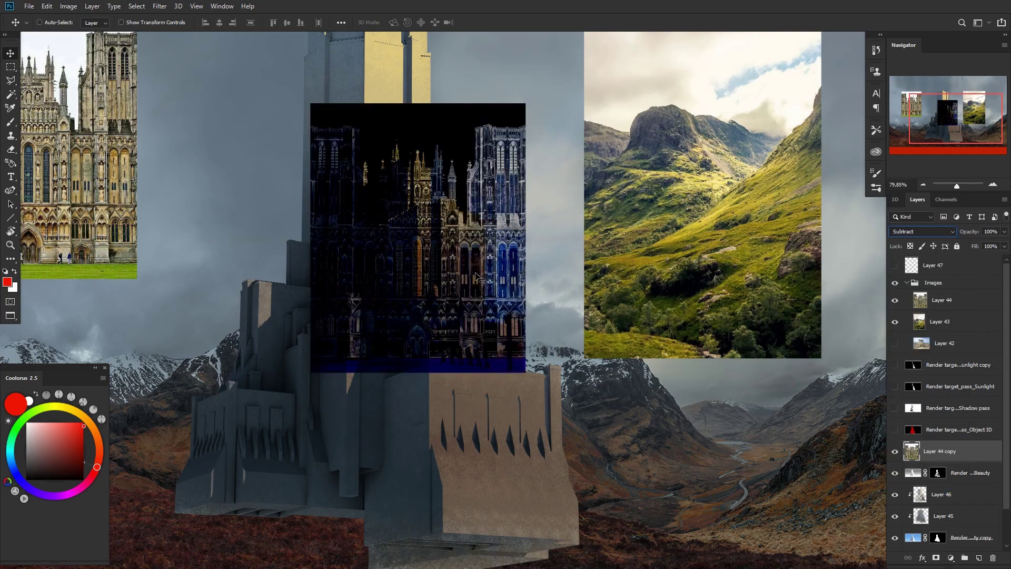
left_click_drag(473, 264, 492, 252)
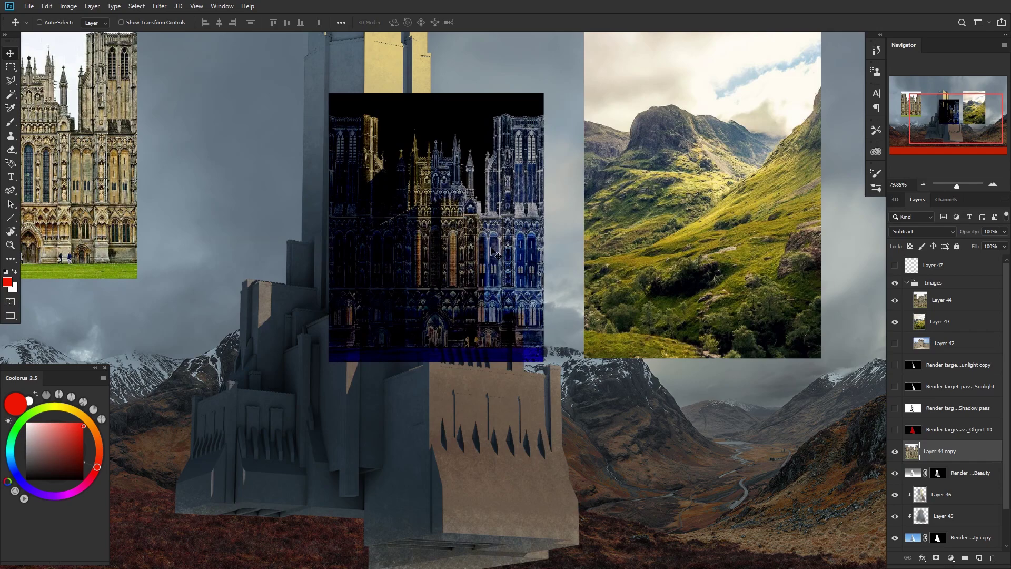
Step: Compare blend modes such as Divide, Hard Mix and Vivid Light on the cathedral copy and set it to Overlay
key("shift+plus")
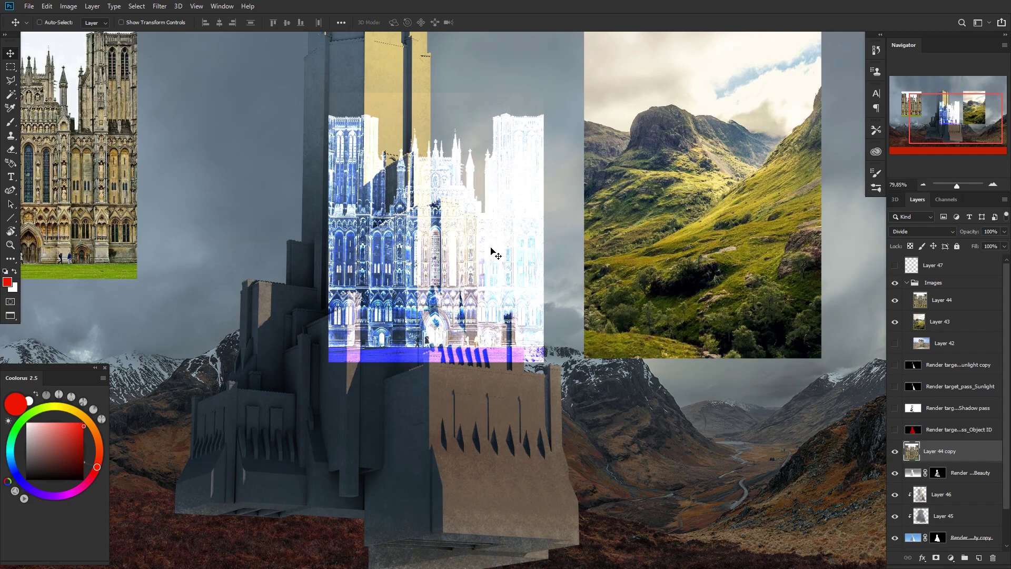
key("shift+minus")
key("shift+minus")
key("shift+minus")
key("shift+minus")
key("shift+minus")
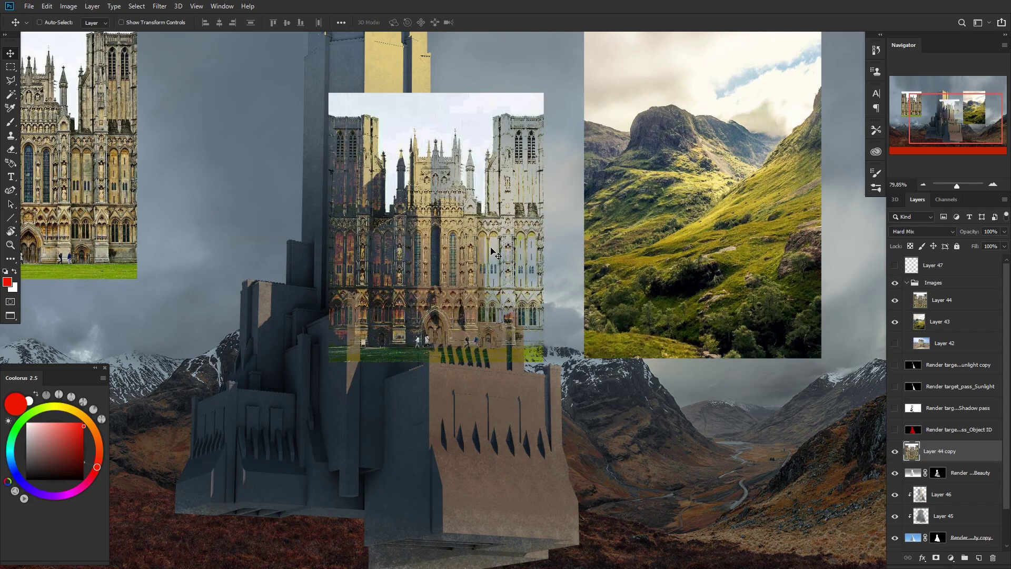
key("shift+plus")
key("shift+plus")
key("shift+plus")
key("shift+plus")
key("shift+minus")
key("shift+minus")
key("shift+minus")
key("shift+minus")
key("shift+minus")
key("shift+minus")
key("shift+minus")
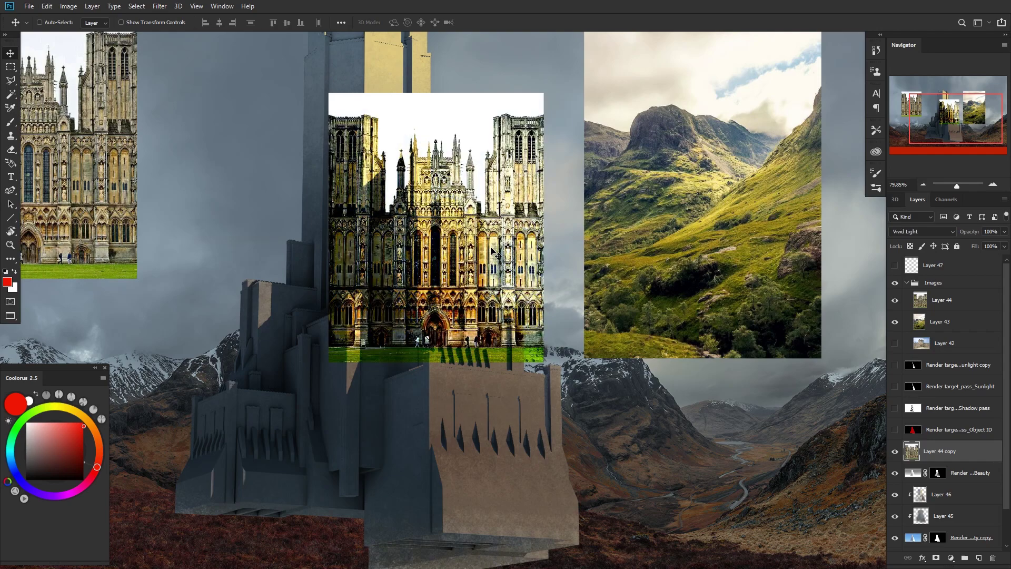
key("shift+minus")
key("shift+minus")
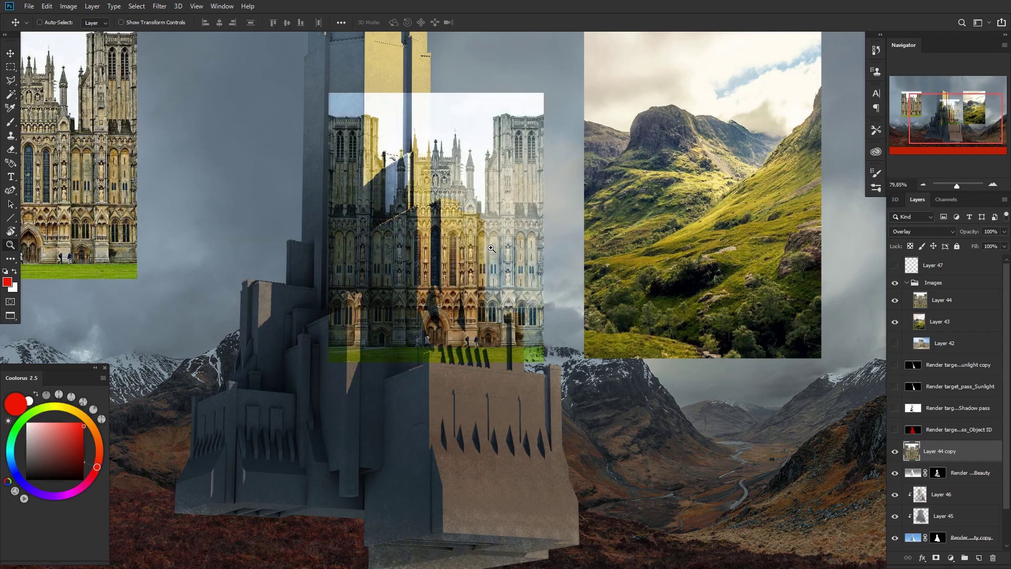
Step: Scale down the cathedral copy and move it onto the sunlit wall above the lower row of spikes
key("ctrl+0")
key("ctrl+t")
left_click_drag(514, 207, 475, 327)
key("Return")
key("z")
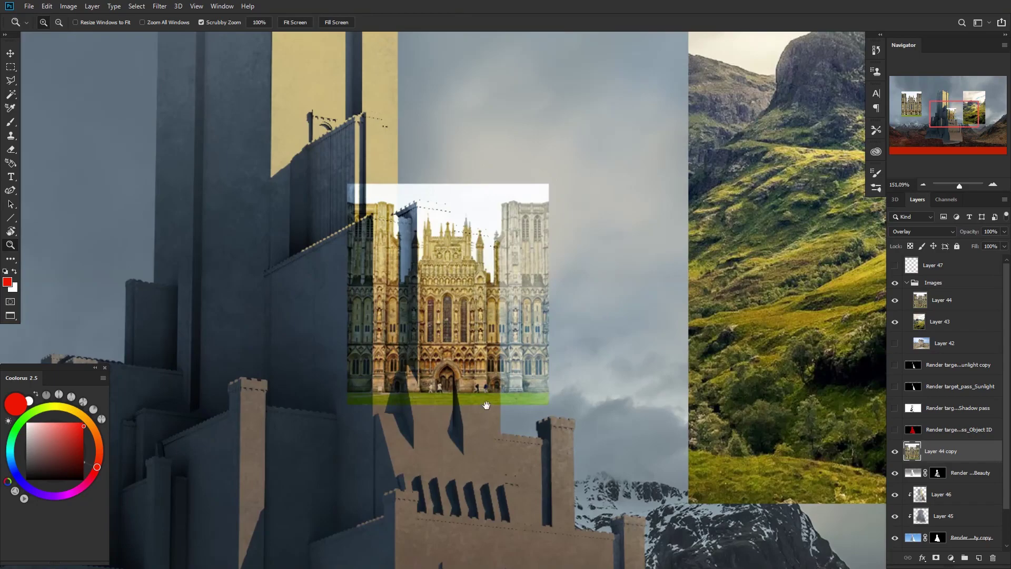
left_click_drag(487, 406, 451, 281)
key("v")
left_click_drag(409, 236, 480, 418)
key("z")
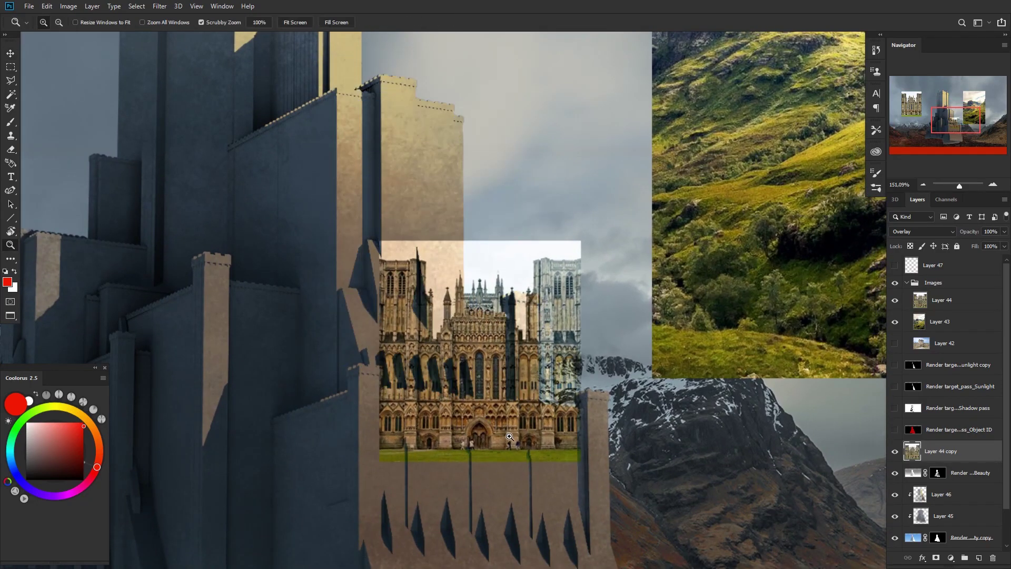
left_click_drag(511, 455, 519, 452)
left_click_drag(549, 420, 516, 340)
Step: Skew and resize the cathedral copy so its horizontal lines follow the perspective of the sunlit wall
key("ctrl+t")
left_click_drag(564, 248, 571, 266)
mouse_move(527, 294)
left_mouse_down()
mouse_move(555, 266)
mouse_move(527, 285)
left_mouse_up()
left_click_drag(572, 256, 570, 263)
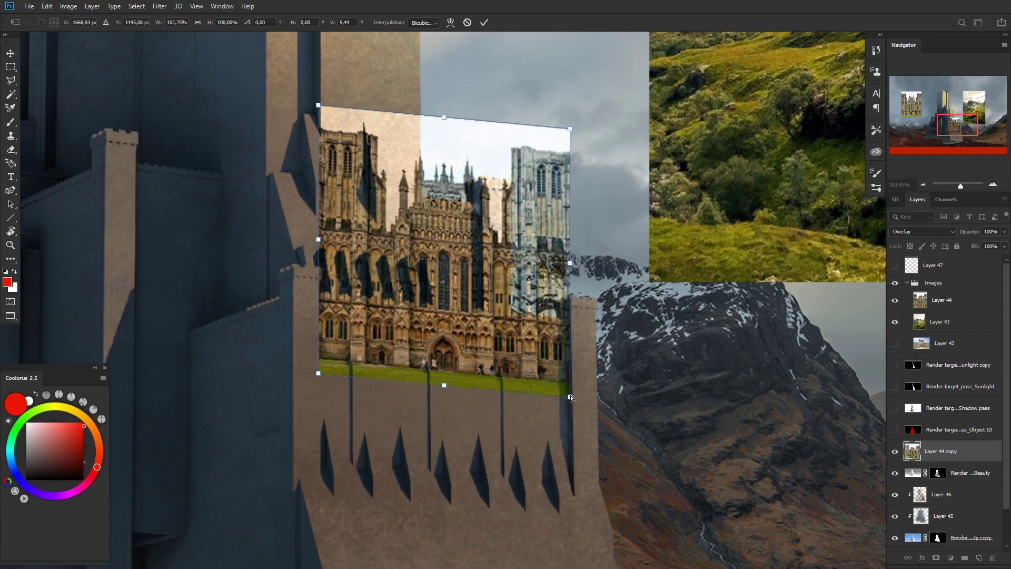
left_click_drag(571, 398, 571, 390)
key("Return")
Step: Clip the Beauty pass and the cathedral copy to the castle layer below them
key("z")
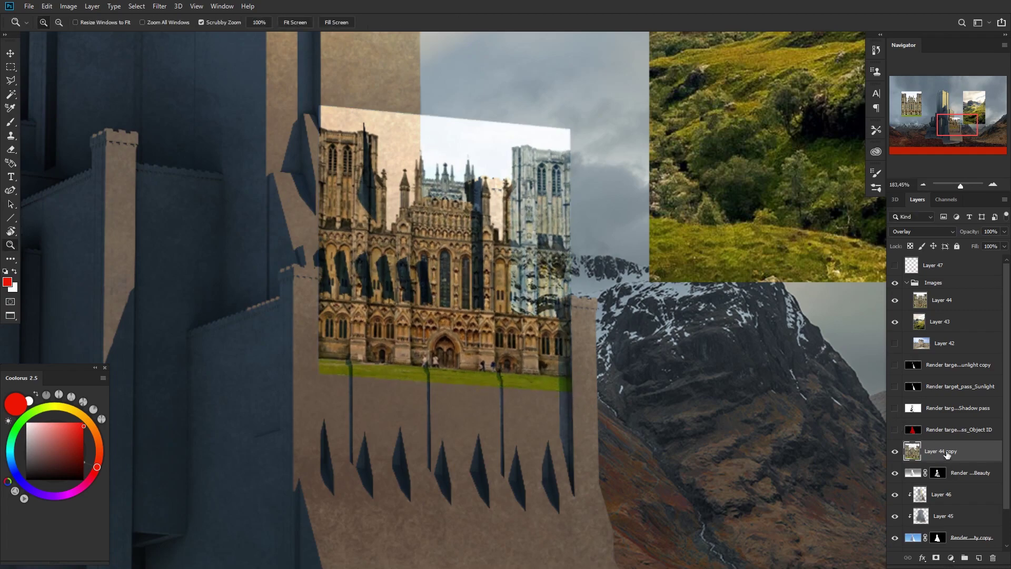
left_click(916, 477)
left_click_drag(752, 418, 706, 413)
left_click_drag(705, 413, 606, 310)
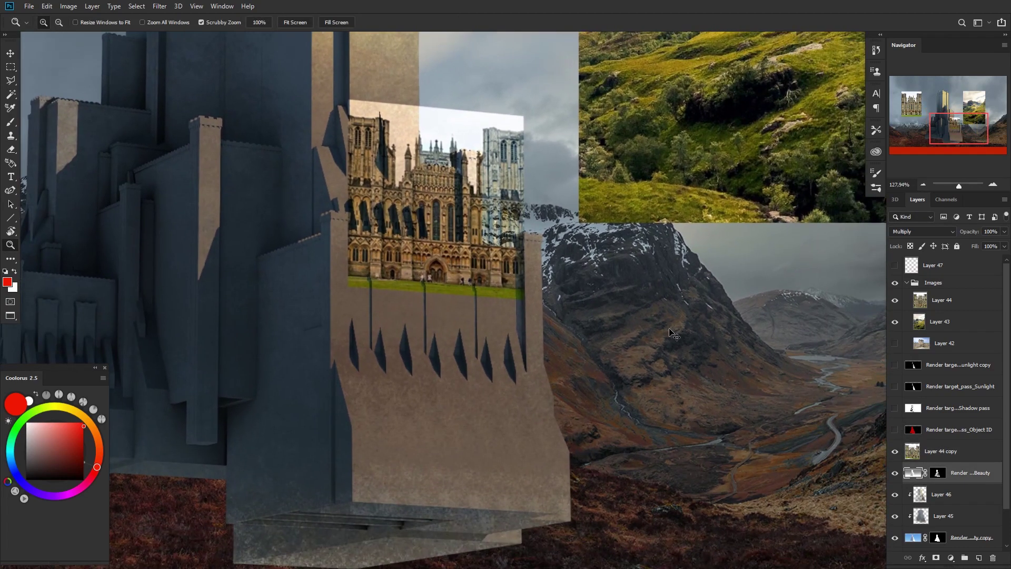
key("ctrl+alt+g")
left_click(944, 447)
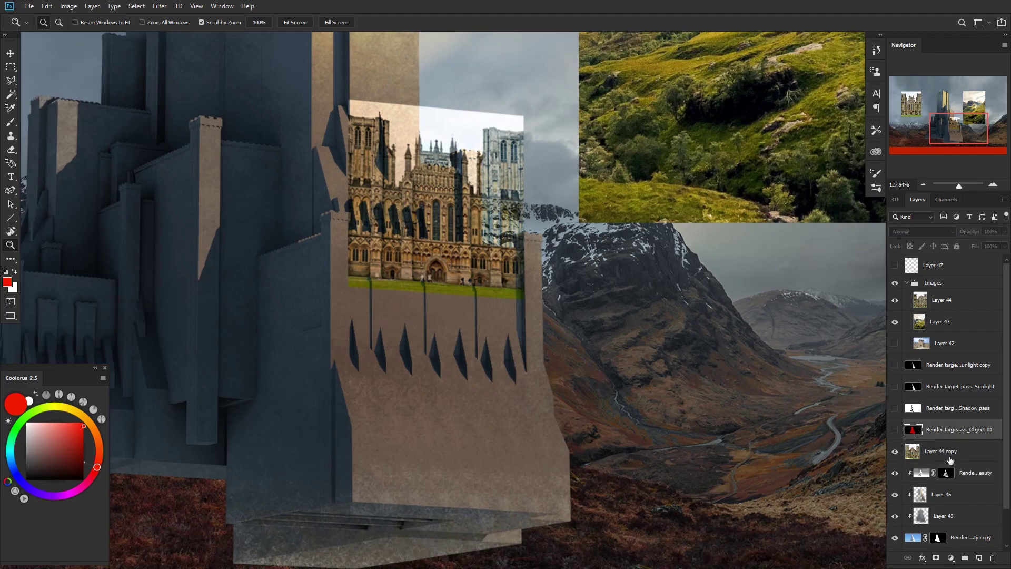
left_click(951, 463, "alt")
left_click_drag(418, 215, 448, 306)
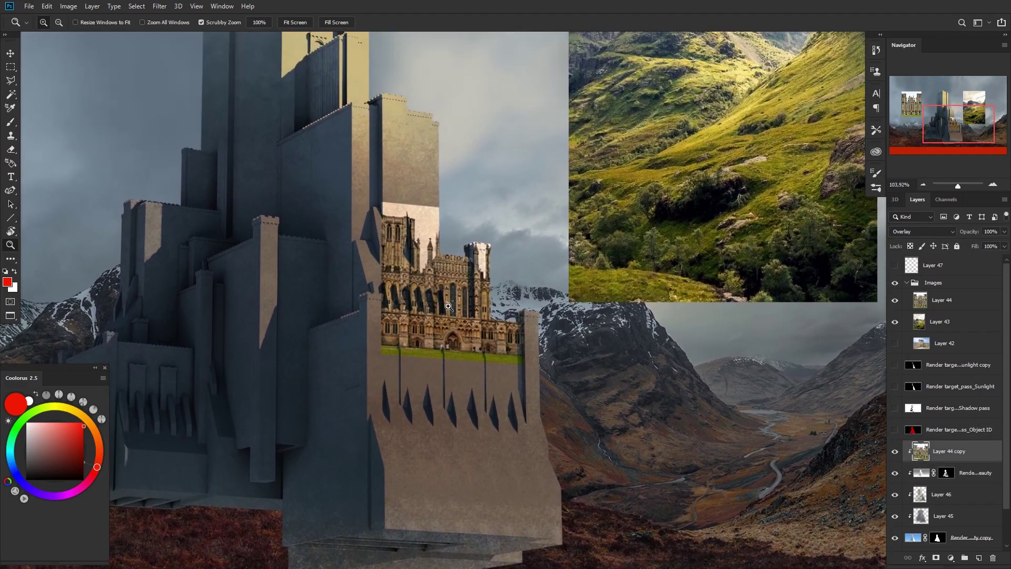
Step: Change the cathedral copy's blend mode to Darker Color, trying Color Dodge and other modes along the way
key("v")
key("shift+minus")
key("shift+minus")
key("shift+minus")
key("shift+minus")
key("shift+minus")
key("shift+minus")
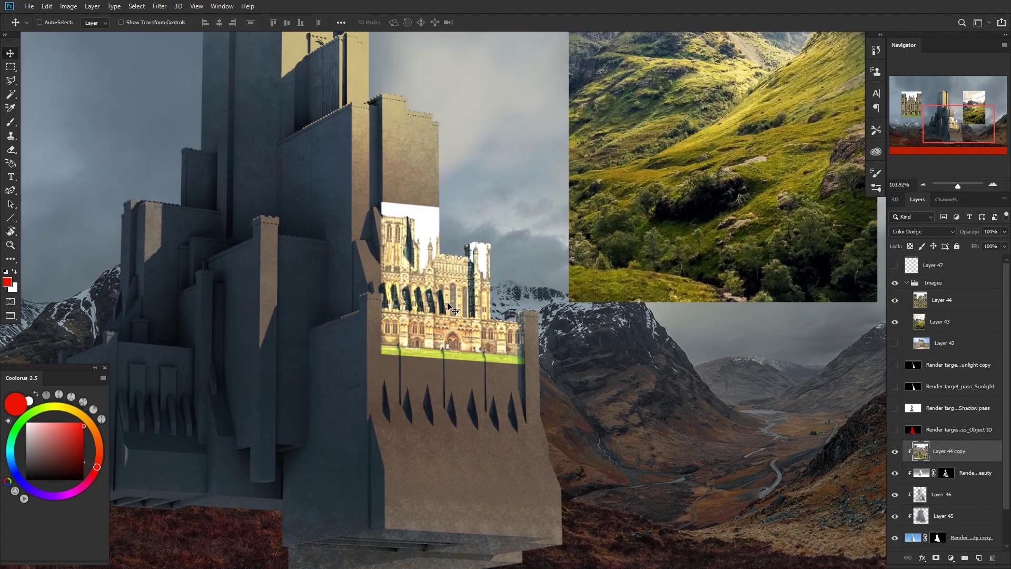
key("shift+minus")
key("shift+plus")
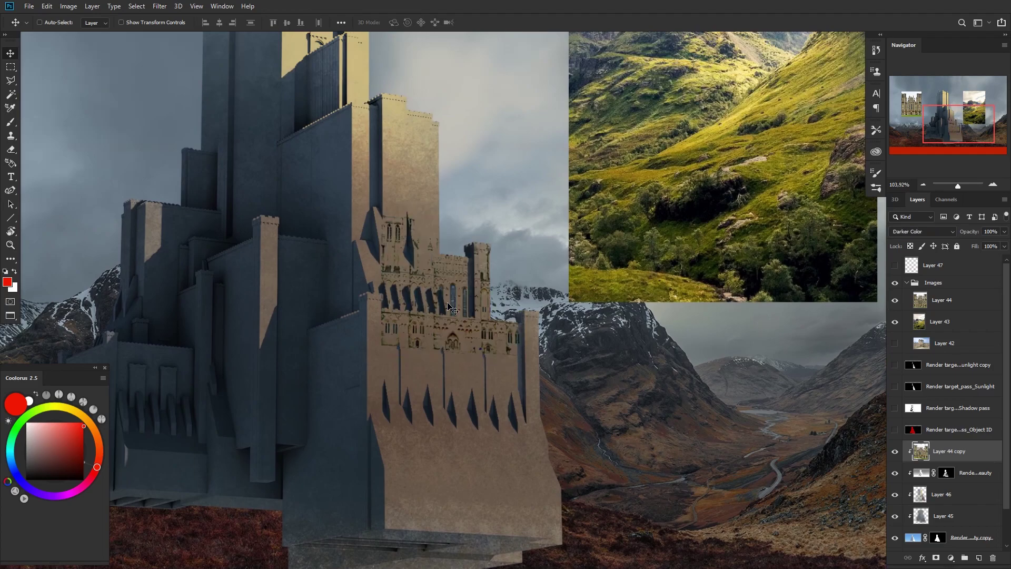
key("z")
left_click_drag(448, 307, 503, 337)
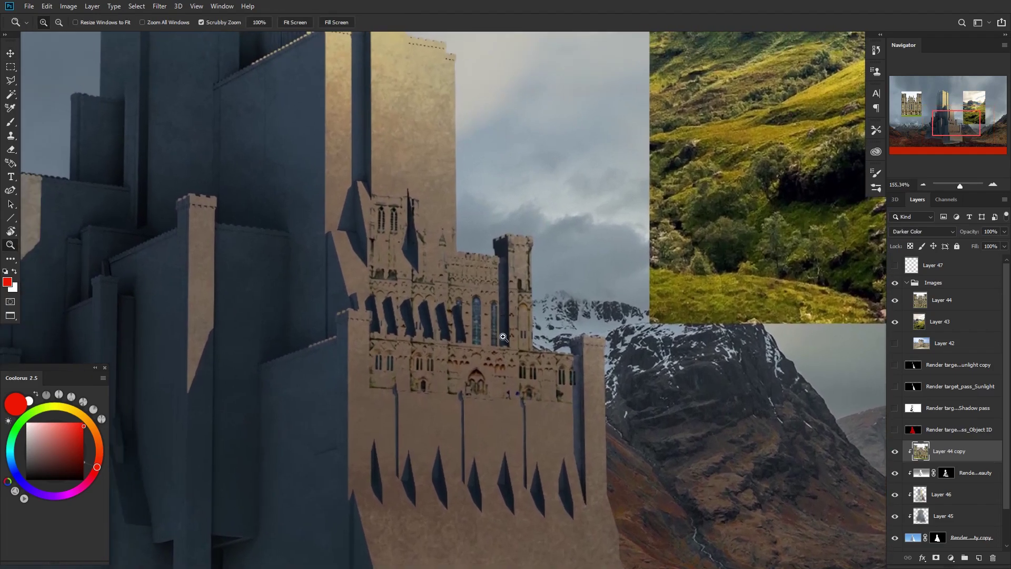
key("l")
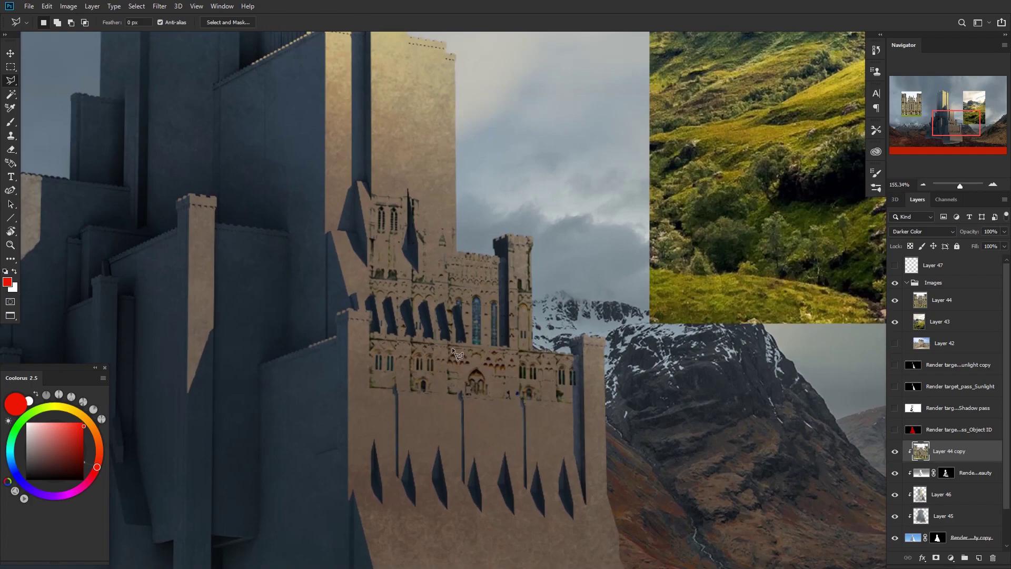
left_click(366, 337)
key("Escape")
Step: Move the cathedral copy down the sunlit wall so its windows fill the area above the lower row of spikes
key("v")
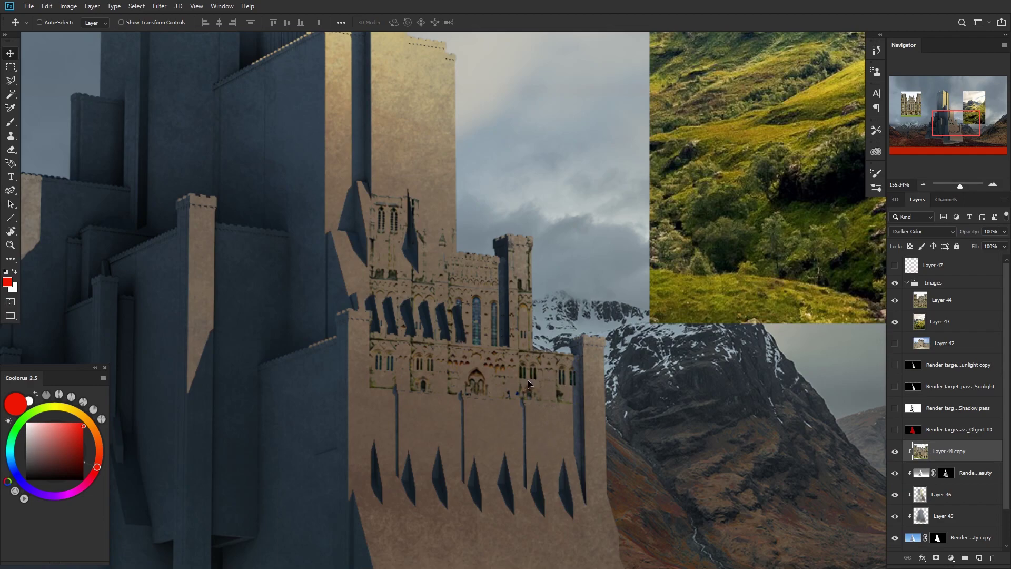
left_click_drag(528, 384, 543, 457)
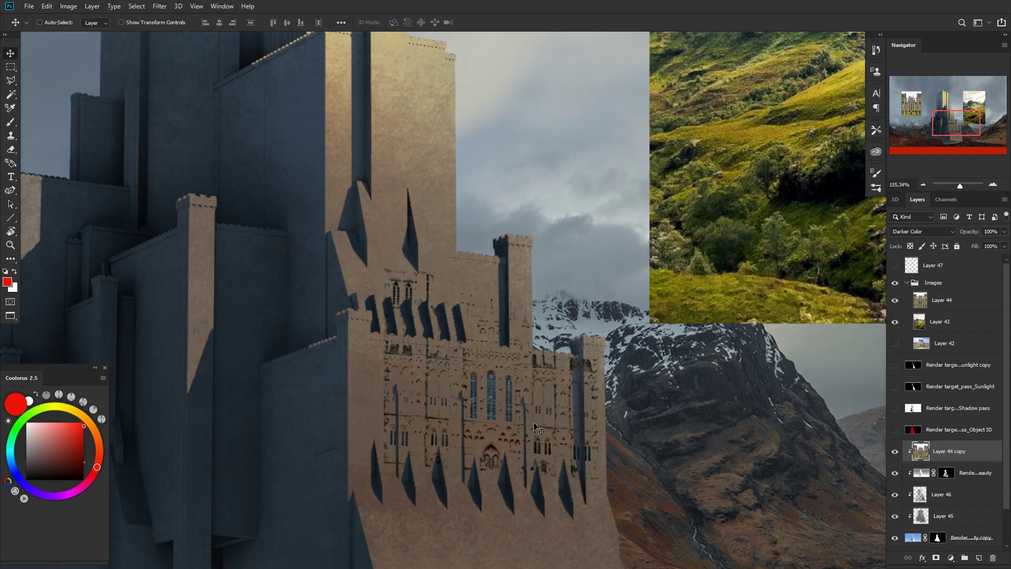
left_click_drag(532, 440, 500, 386)
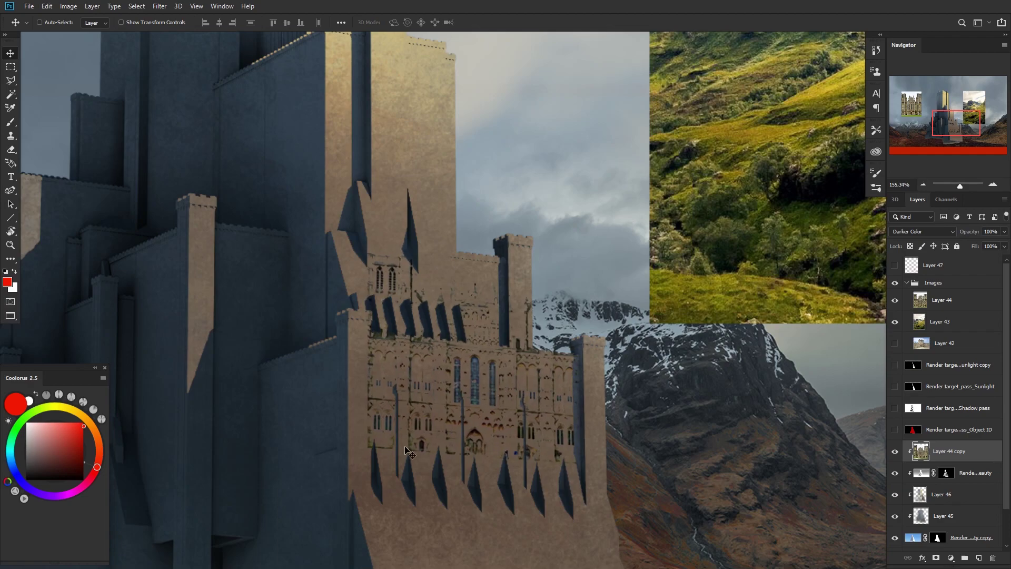
Step: Duplicate the clipped cathedral copy layer over the sunlit wall
key("z")
left_click_drag(532, 464, 507, 373)
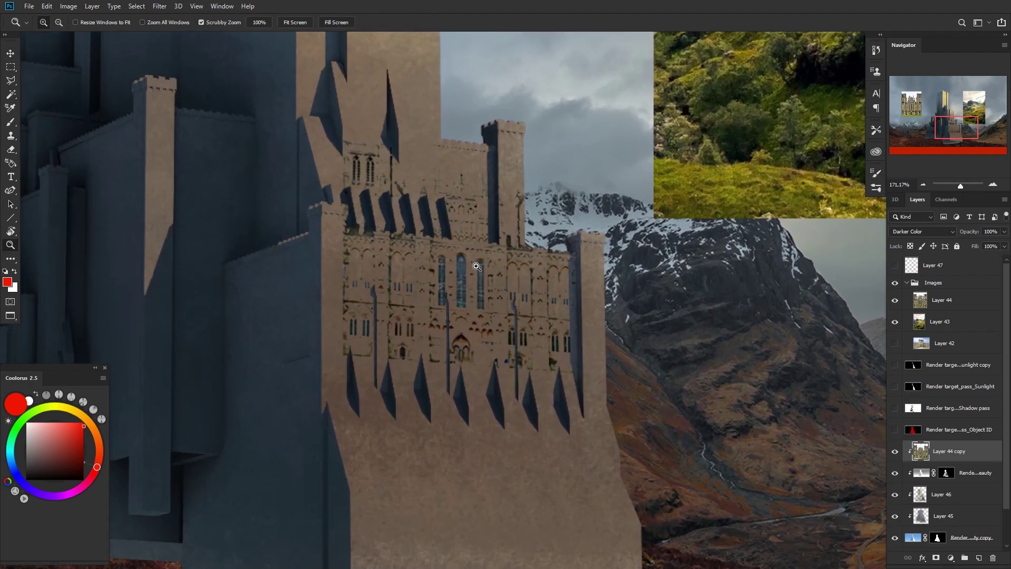
key("b")
left_click_drag(458, 257, 488, 307)
key("ctrl+j")
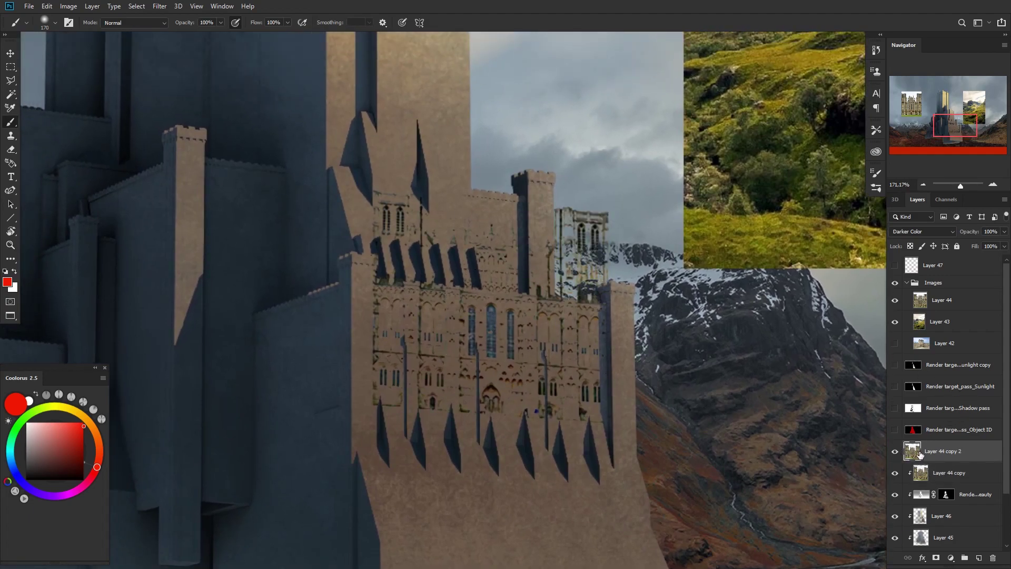
Step: Clip the second cathedral copy to the castle and hide it, then add a layer mask to the first cathedral copy
key("ctrl+alt+g")
left_click(938, 471)
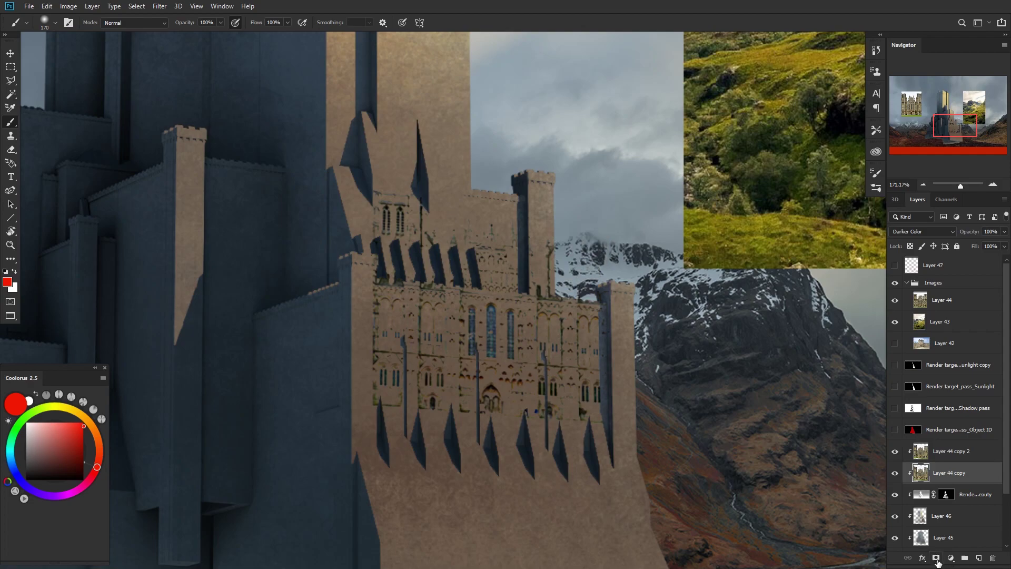
left_click(936, 559)
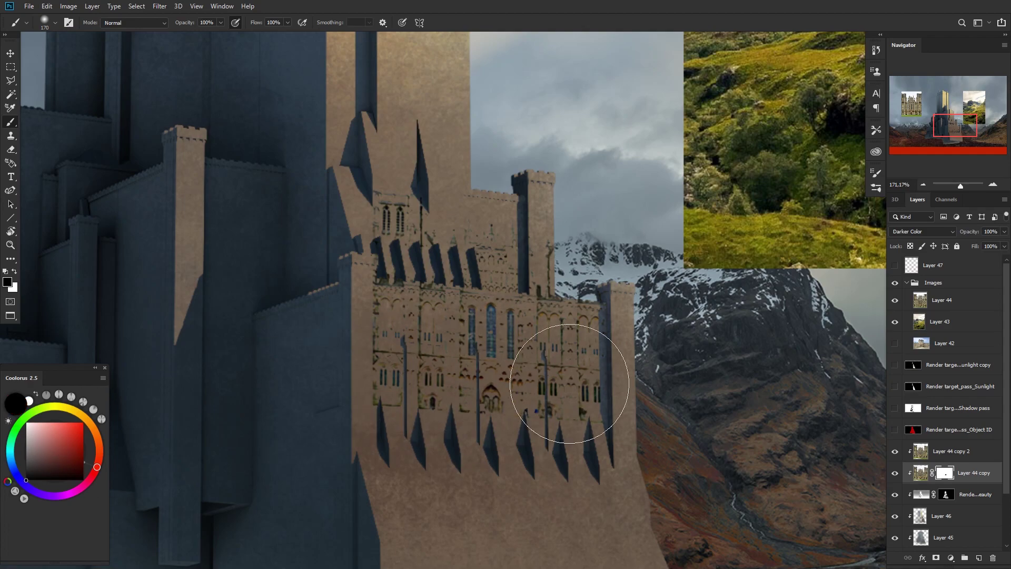
left_click(894, 452)
Step: Try fading the cathedral windows on the lower sunlit wall with a soft black brush on the mask, and restore them with white
key("x")
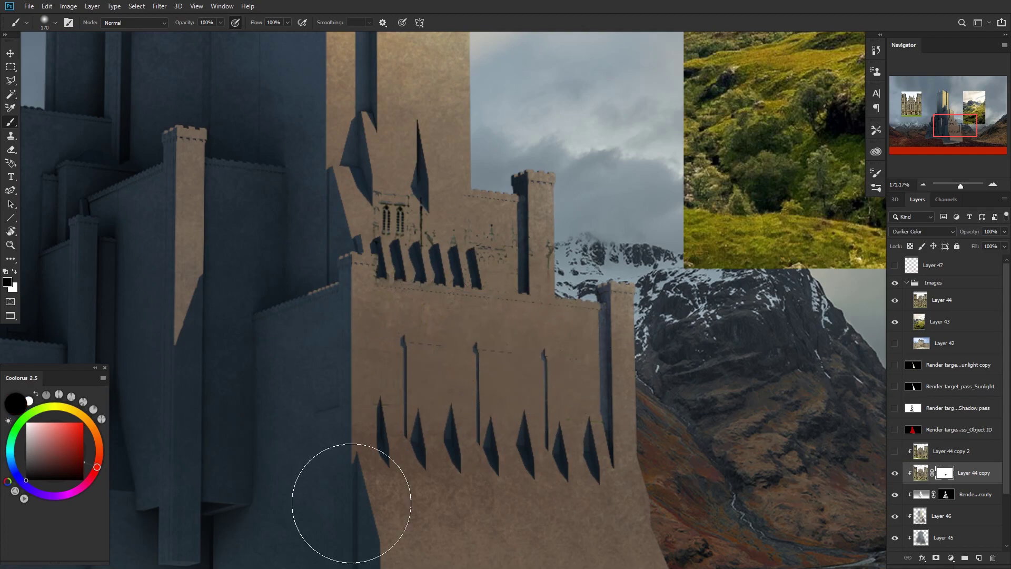
mouse_move(355, 356)
left_mouse_down()
mouse_move(505, 381)
mouse_move(585, 419)
mouse_move(498, 492)
mouse_move(503, 373)
mouse_move(429, 407)
mouse_move(476, 382)
mouse_move(470, 356)
left_mouse_up()
key("x")
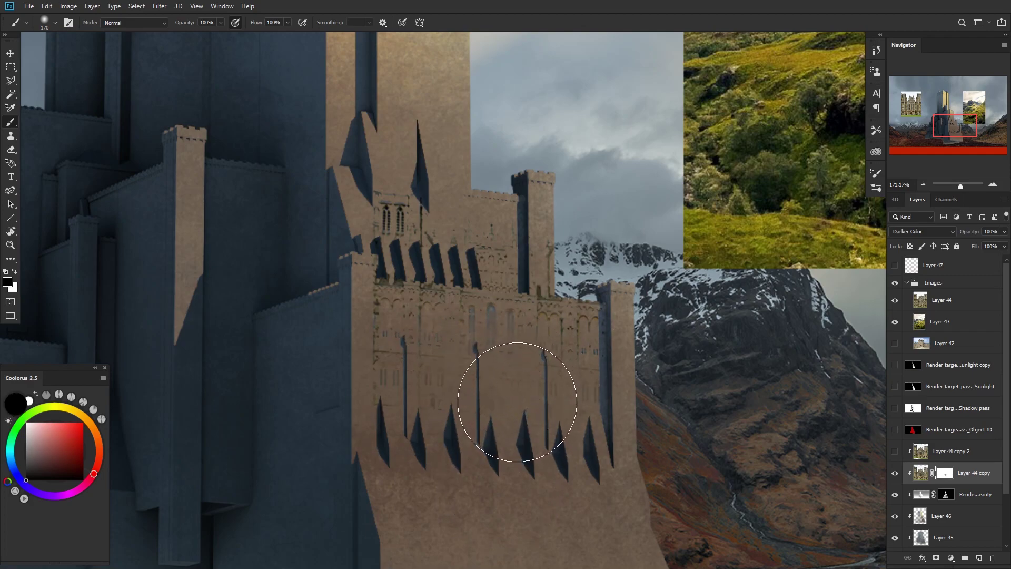
key("x")
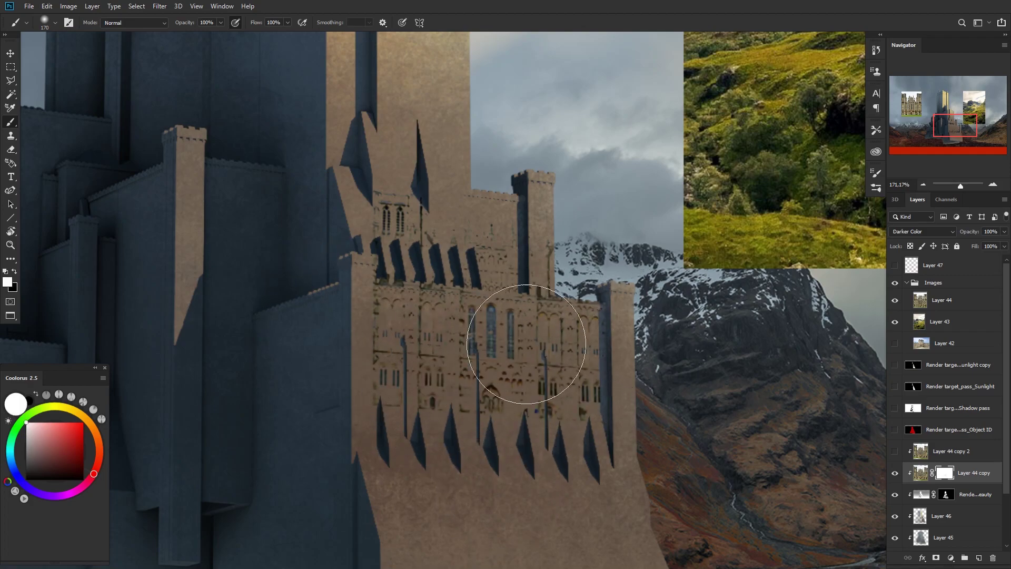
key("x")
Step: Choose the hard round 60 brush and mask out the three tall windows in the centre of the sunlit wall
right_click(499, 344)
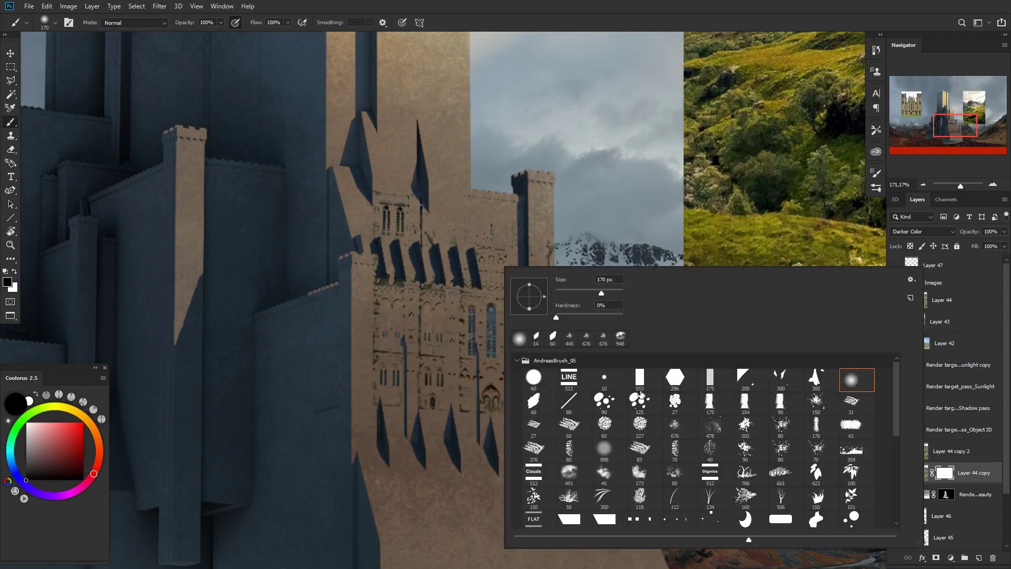
left_click(535, 380)
mouse_move(478, 343)
left_mouse_down()
mouse_move(485, 327)
mouse_move(504, 350)
mouse_move(479, 342)
mouse_move(492, 349)
mouse_move(506, 317)
left_mouse_up()
key("ctrl+z")
left_click(236, 23)
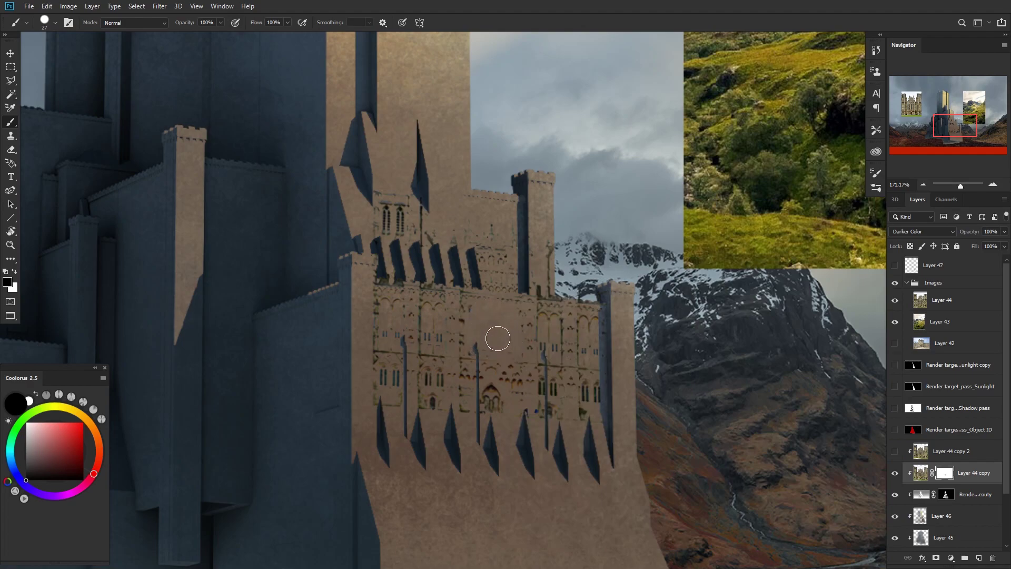
Step: Mask out the arched central doorway and part of the windows on the wall's right side with a smaller brush
left_click(495, 378)
key("bracketleft")
left_click_drag(488, 363, 493, 410)
key("ctrl+z")
left_click_drag(487, 360, 485, 418)
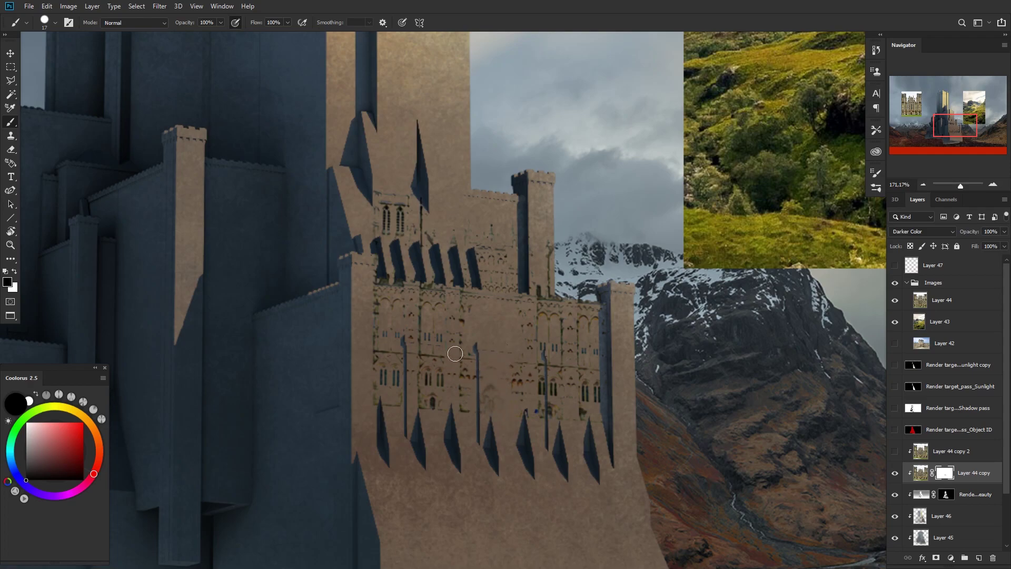
mouse_move(548, 347)
left_mouse_down()
mouse_move(556, 422)
mouse_move(556, 351)
mouse_move(570, 378)
mouse_move(585, 344)
mouse_move(581, 393)
left_mouse_up()
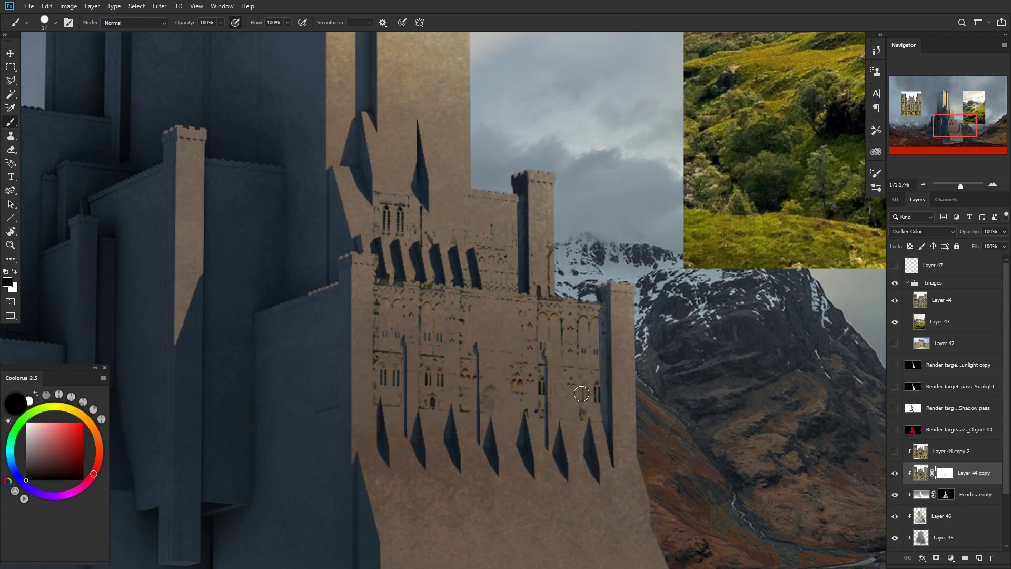
Step: Outline the cathedral's upper windows above the main sunlit wall with a polygonal lasso selection
left_click(919, 448)
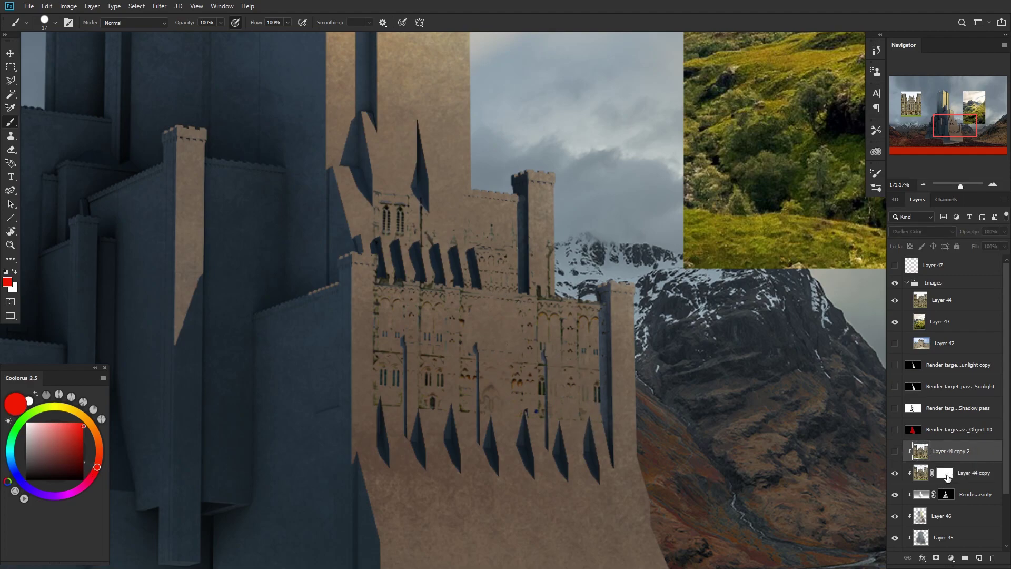
left_click(946, 474)
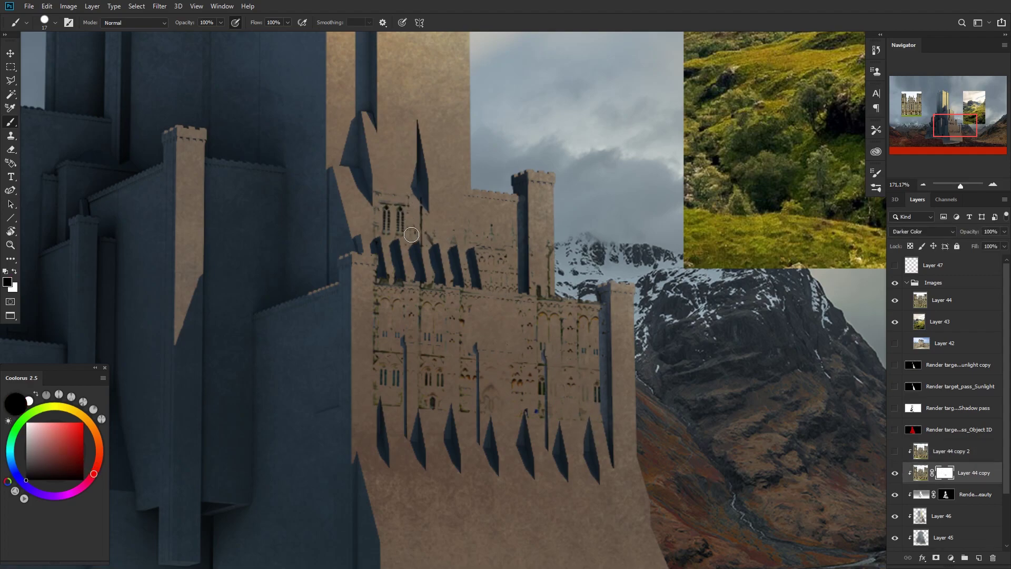
key("l")
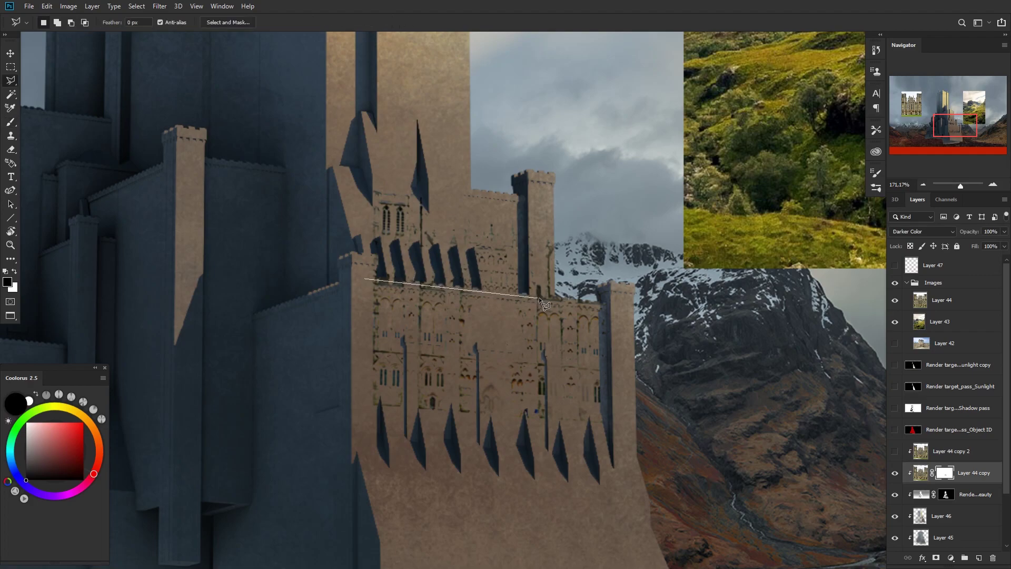
left_click(587, 240)
left_click(553, 176)
left_click(377, 155)
left_click(311, 220)
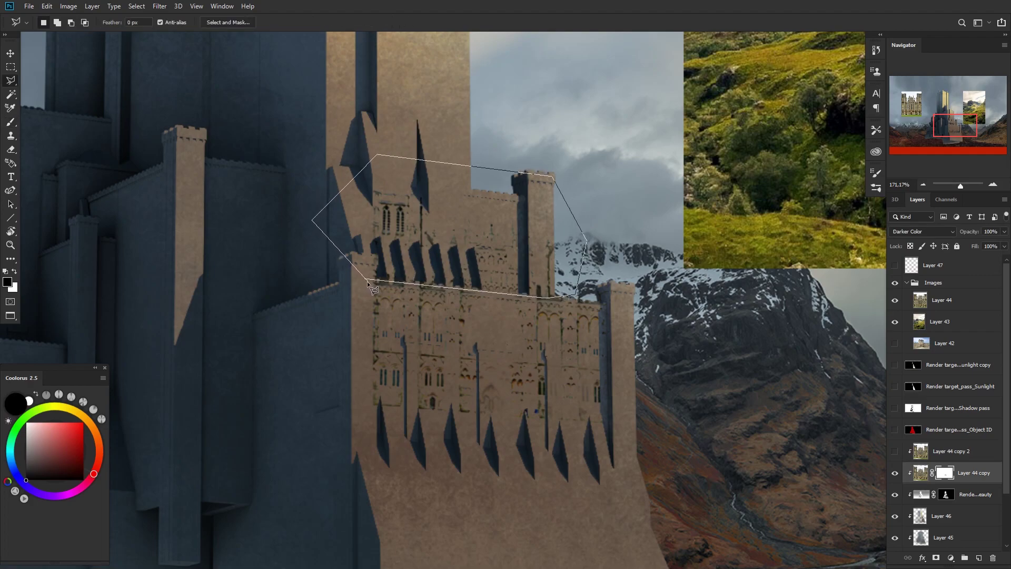
left_click(366, 278)
Step: Move the selected cathedral piece sideways so its windows sit on the short wall beside the slim tower, and clear the selection
key("v")
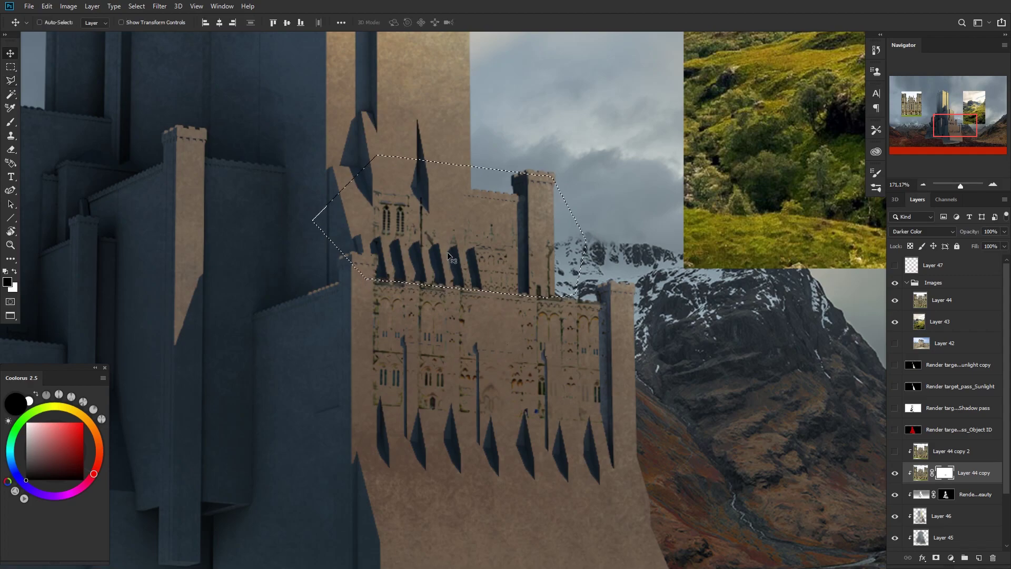
left_click(920, 473)
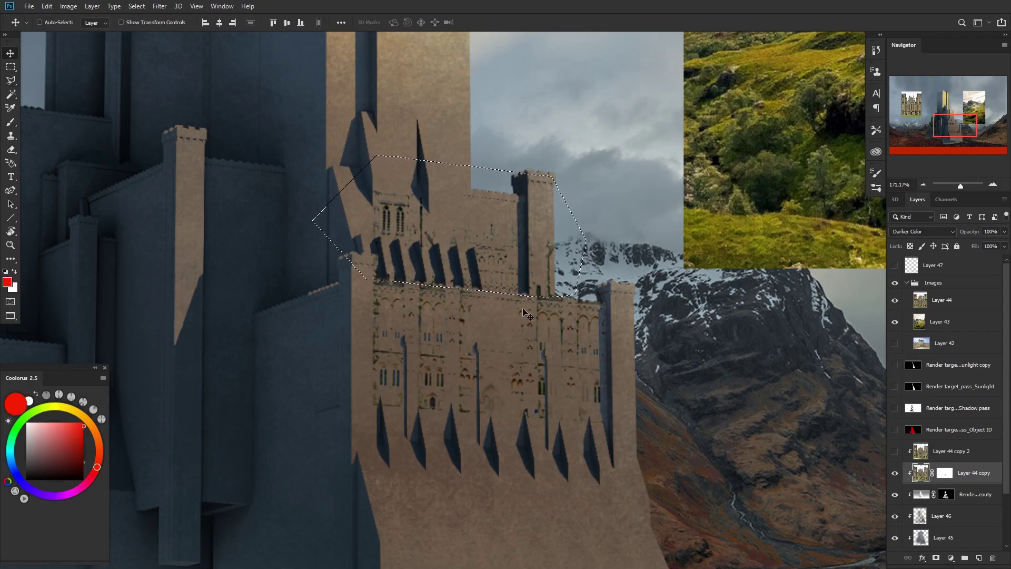
left_click_drag(435, 232, 533, 238)
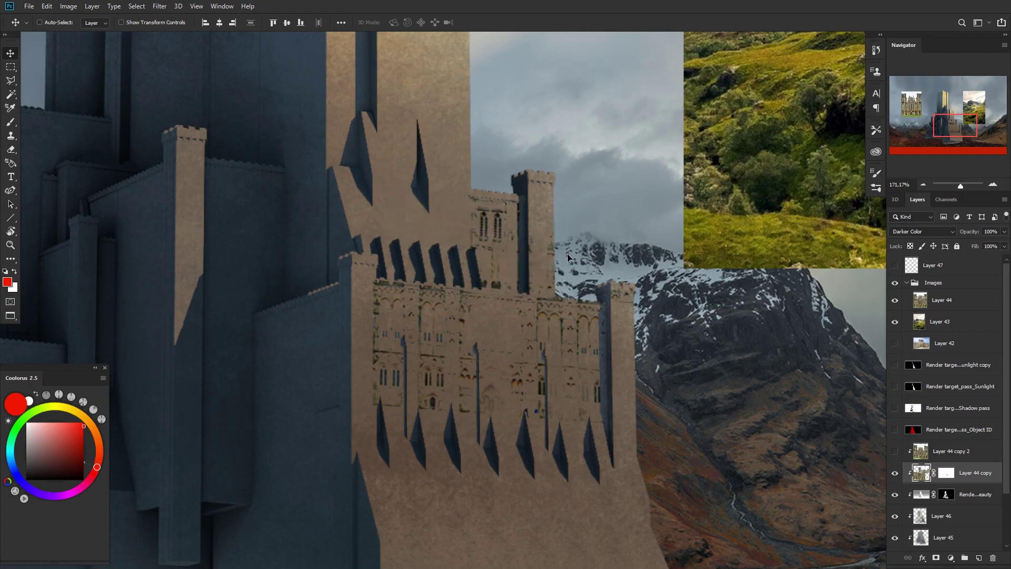
Step: Duplicate the cathedral window piece up onto the taller sunlit tower, around the upper spike
key("z")
left_click_drag(594, 295, 551, 296)
key("v")
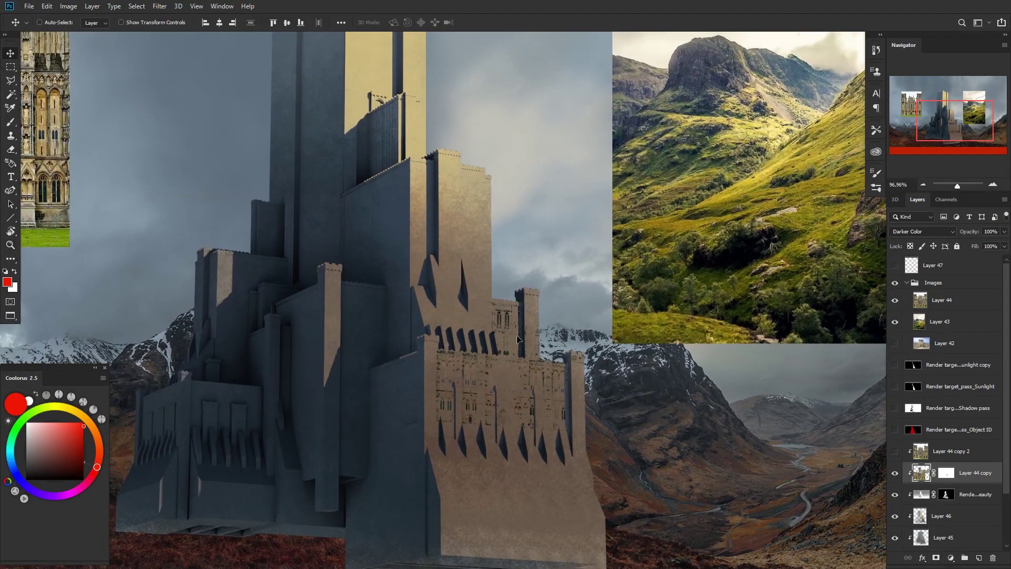
left_click_drag(505, 336, 455, 284)
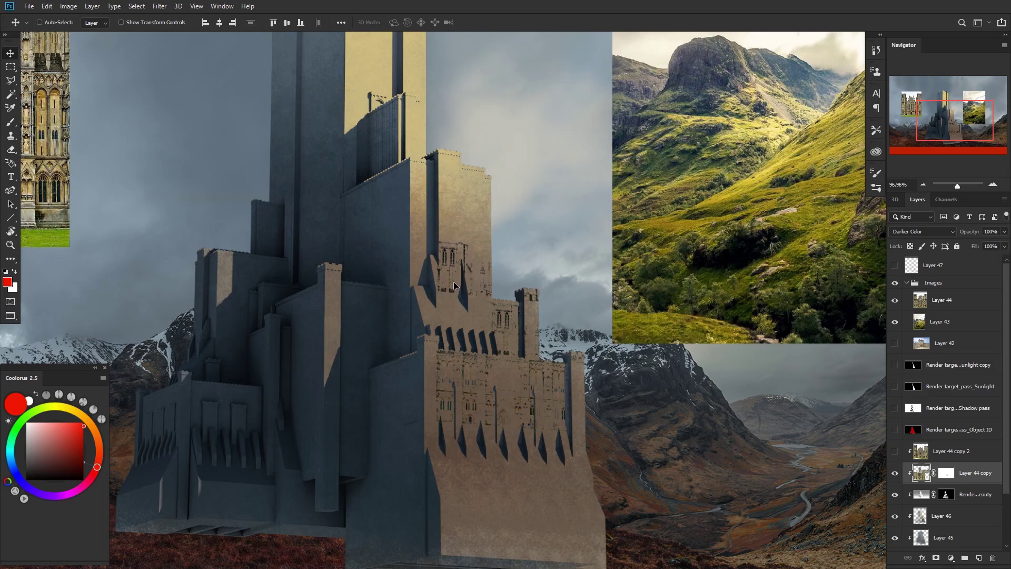
Step: Soften the edges and surplus detail around the tower's duplicated windows by painting black on the layer mask at 50% brush opacity
key("z")
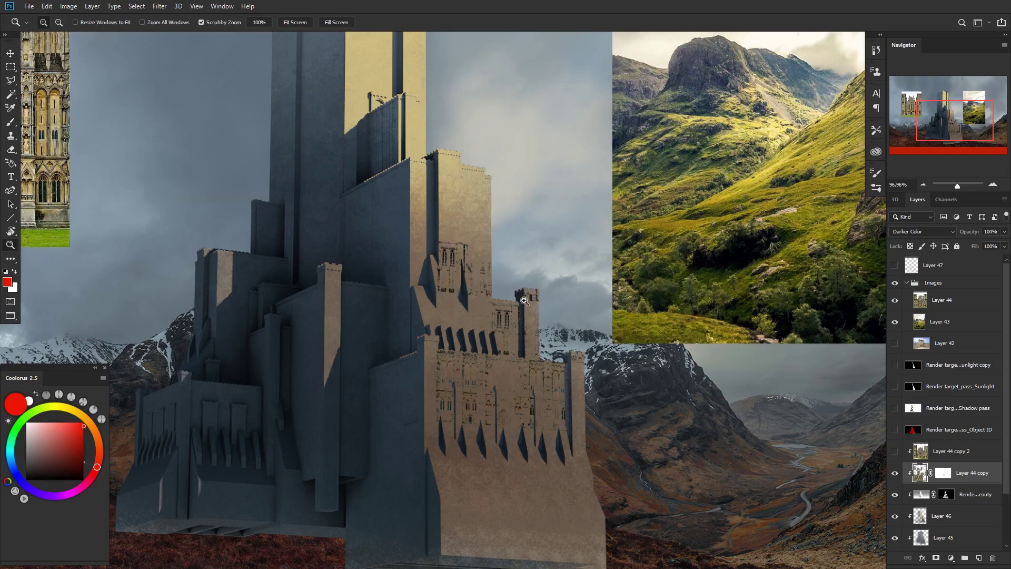
mouse_move(527, 299)
left_mouse_down()
mouse_move(576, 287)
mouse_move(559, 297)
left_mouse_up()
key("b")
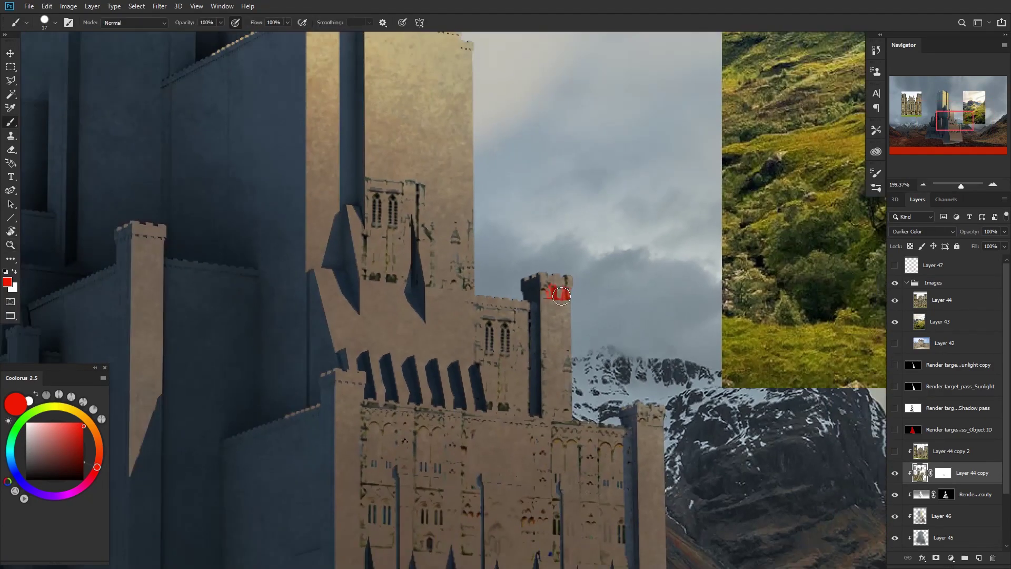
key("ctrl+z")
key("d")
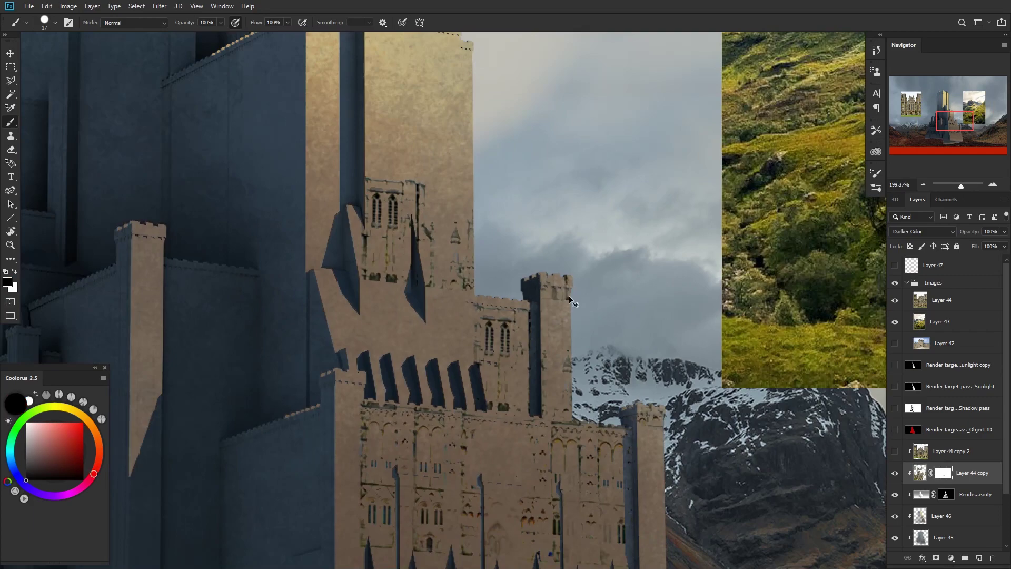
key("ctrl+z")
left_click_drag(355, 265, 354, 244)
left_click_drag(373, 285, 394, 286)
mouse_move(416, 196)
left_mouse_down()
mouse_move(369, 173)
mouse_move(422, 183)
mouse_move(427, 247)
mouse_move(469, 243)
mouse_move(473, 290)
mouse_move(470, 246)
left_mouse_up()
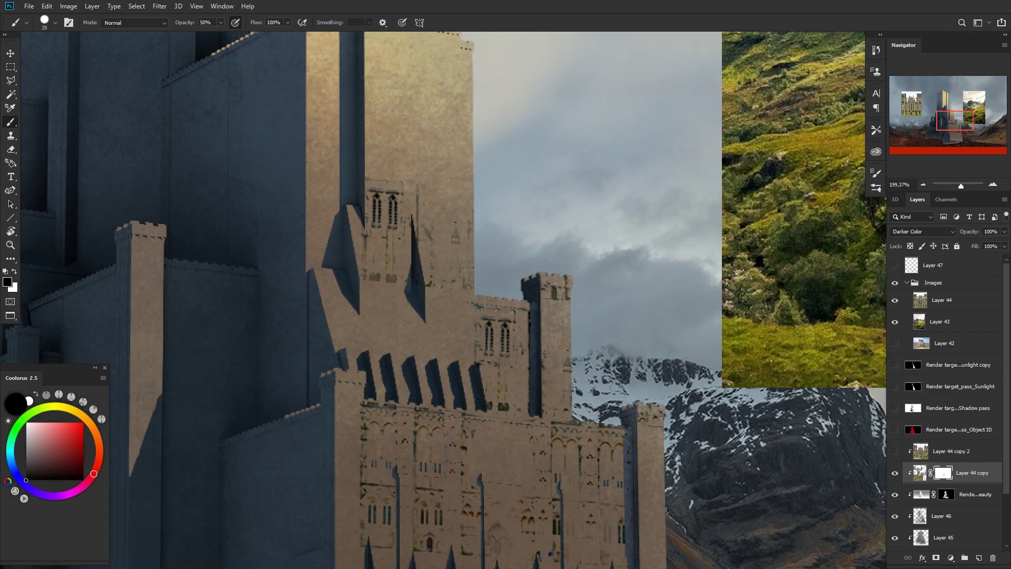
Step: Switch to the Pinterest profile in Chrome and look through its reference boards down to the pipes and patterns collections
left_click_drag(1010, 100, 316, 80)
scroll(561, 320, "down", 5)
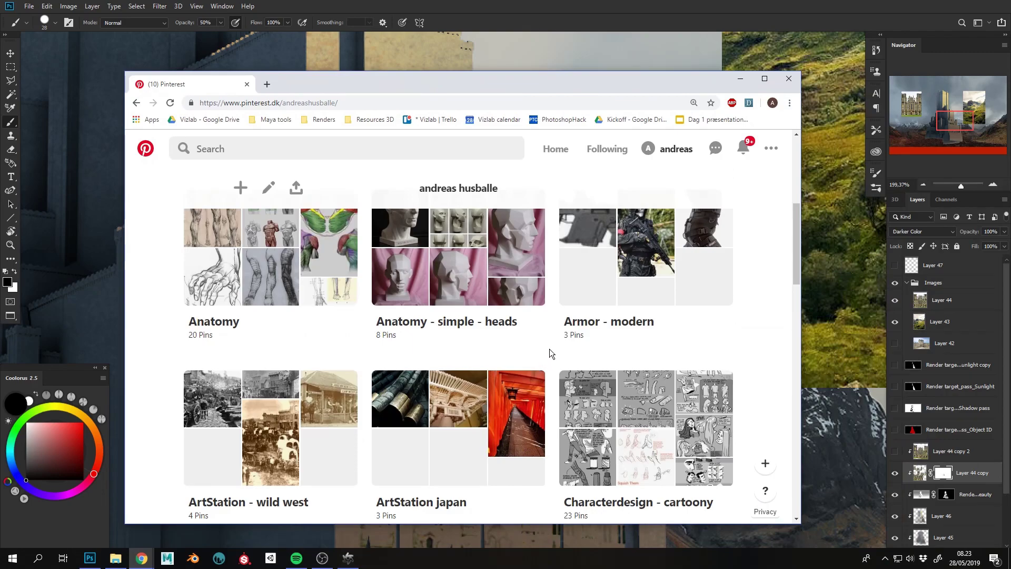
scroll(556, 342, "down", 7)
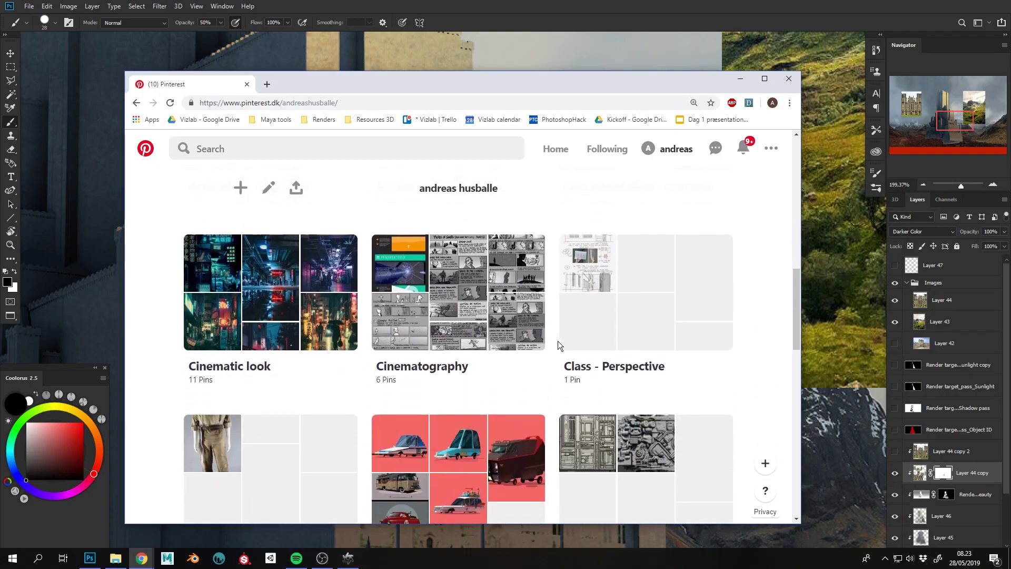
scroll(560, 343, "down", 2)
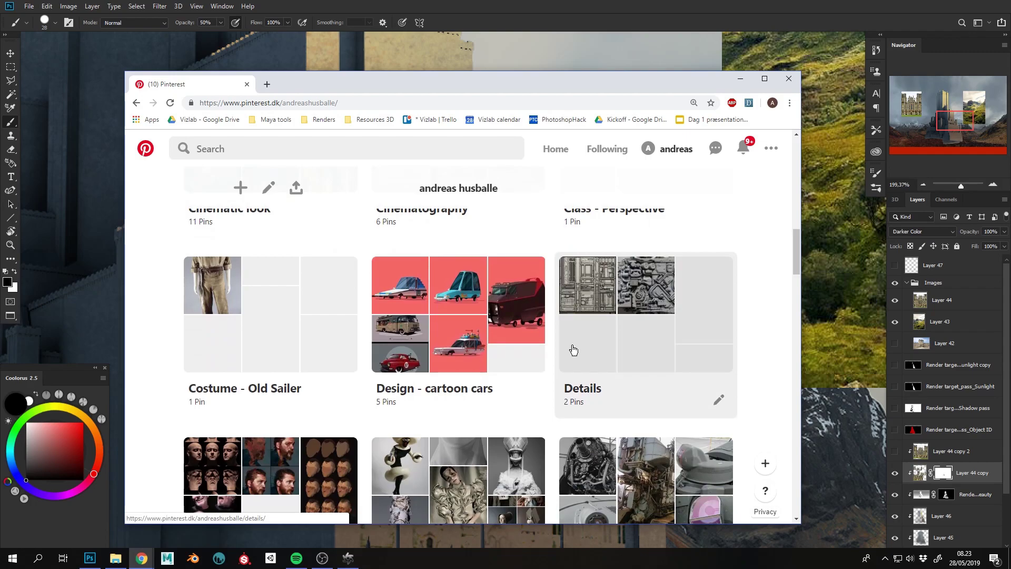
scroll(571, 349, "down", 3)
scroll(575, 349, "down", 6)
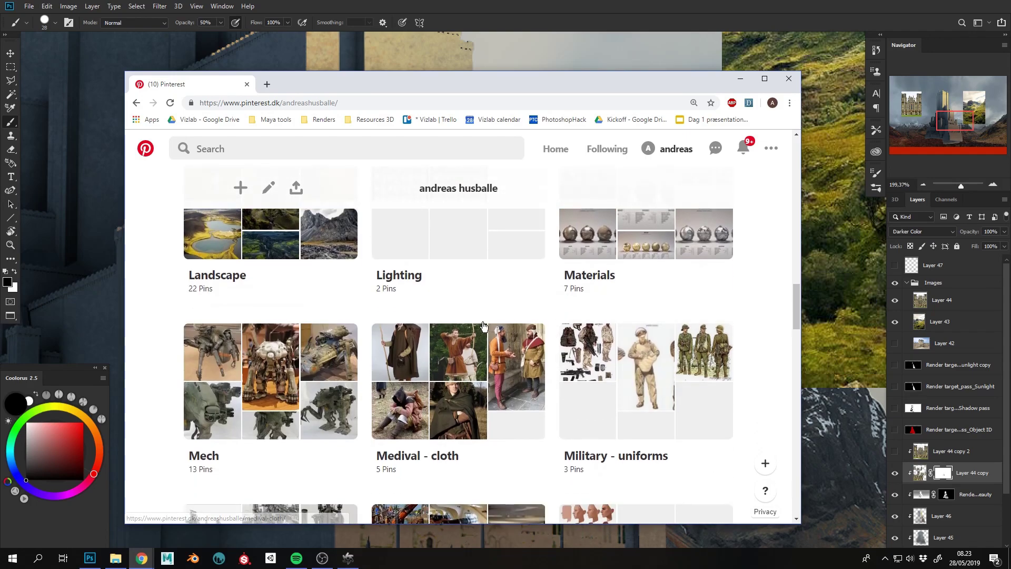
scroll(494, 325, "down", 6)
scroll(512, 325, "down", 4)
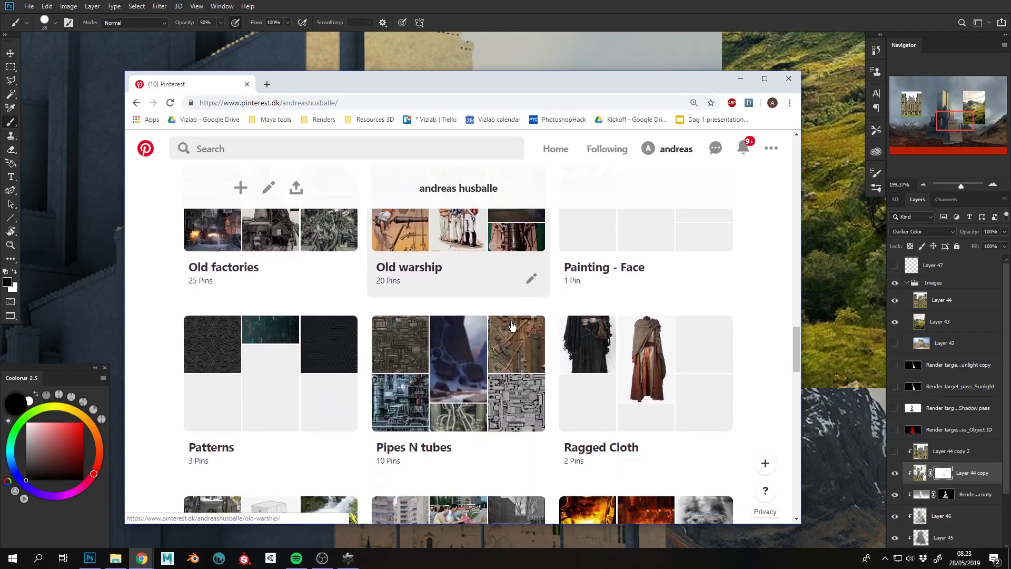
scroll(522, 331, "up", 3)
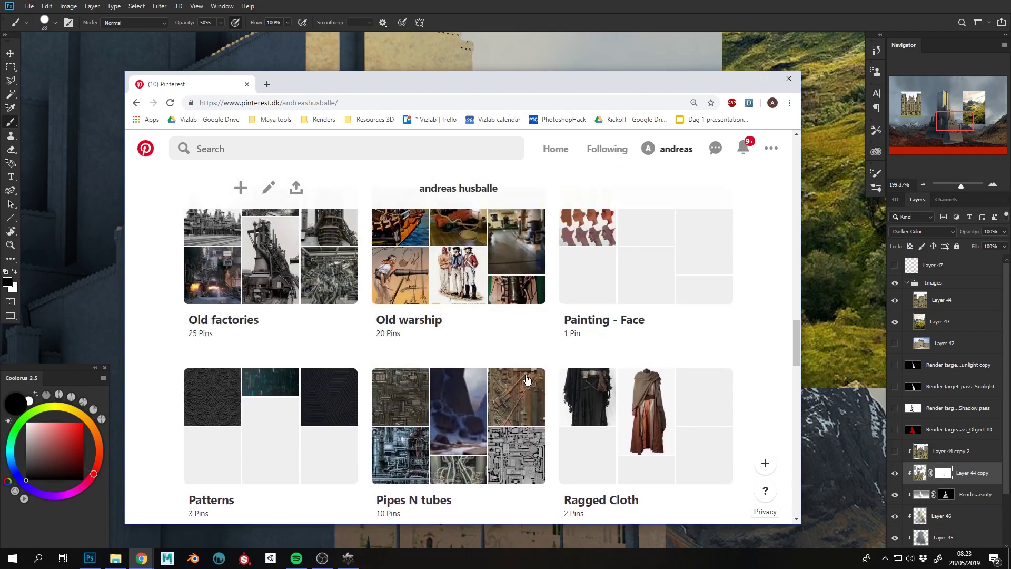
Step: Open the Pipes N tubes board and look through its saved pins to the suggested ideas
left_click(455, 414)
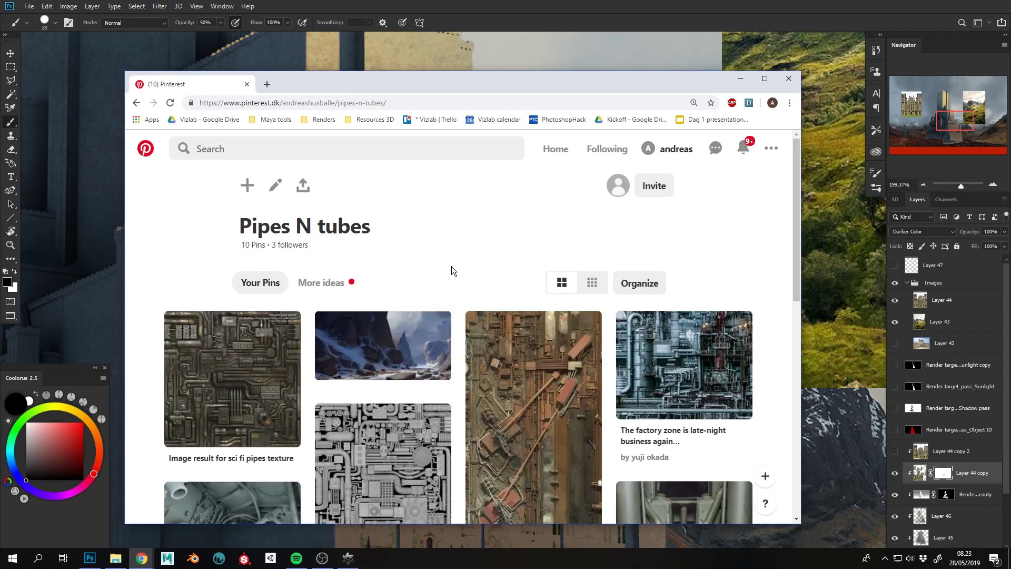
scroll(451, 267, "down", 5)
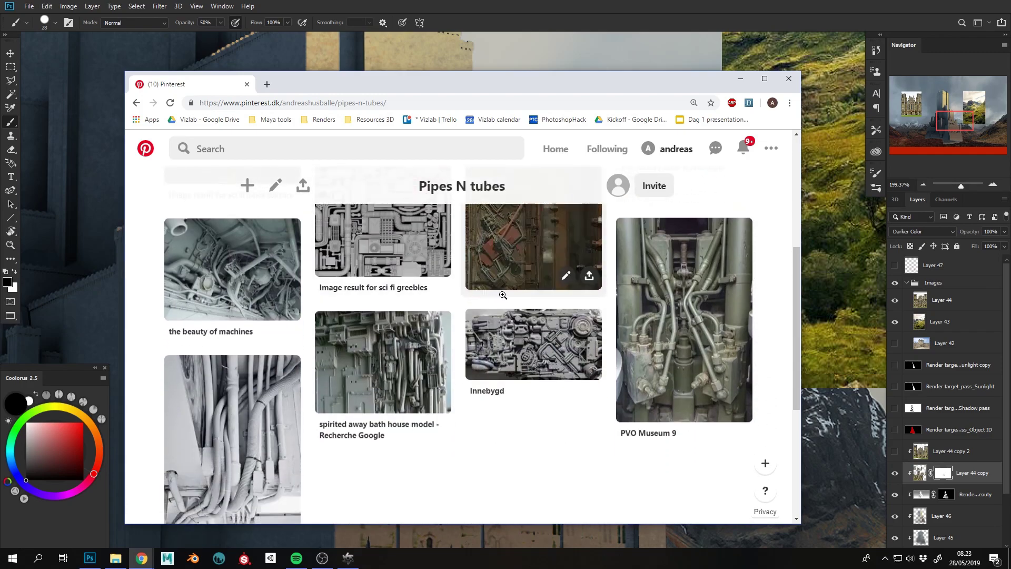
scroll(505, 294, "down", 5)
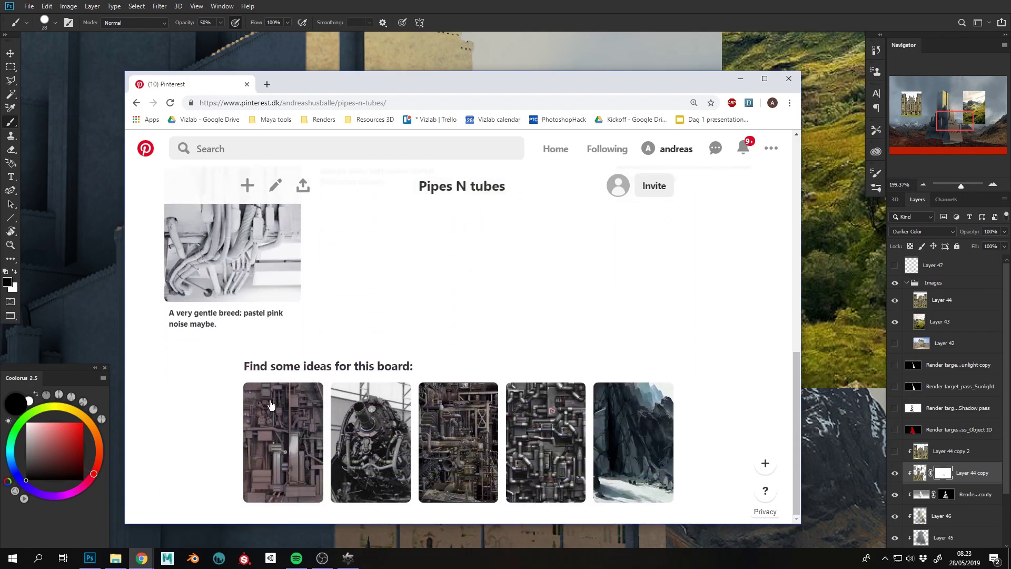
Step: Open more ideas for the Pipes N tubes board and browse the suggested industrial and mechanical reference images
left_click(271, 405)
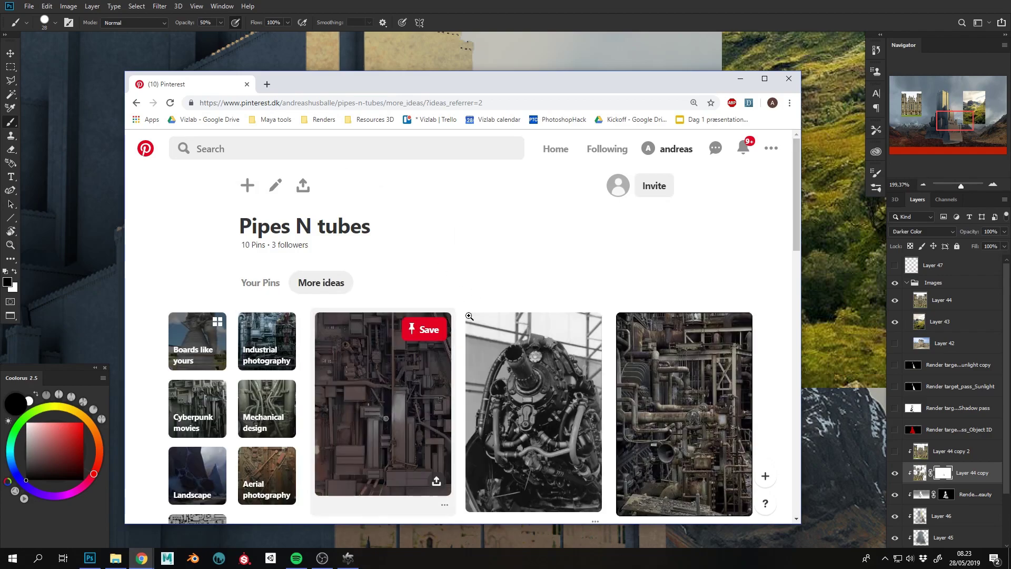
scroll(405, 394, "down", 6)
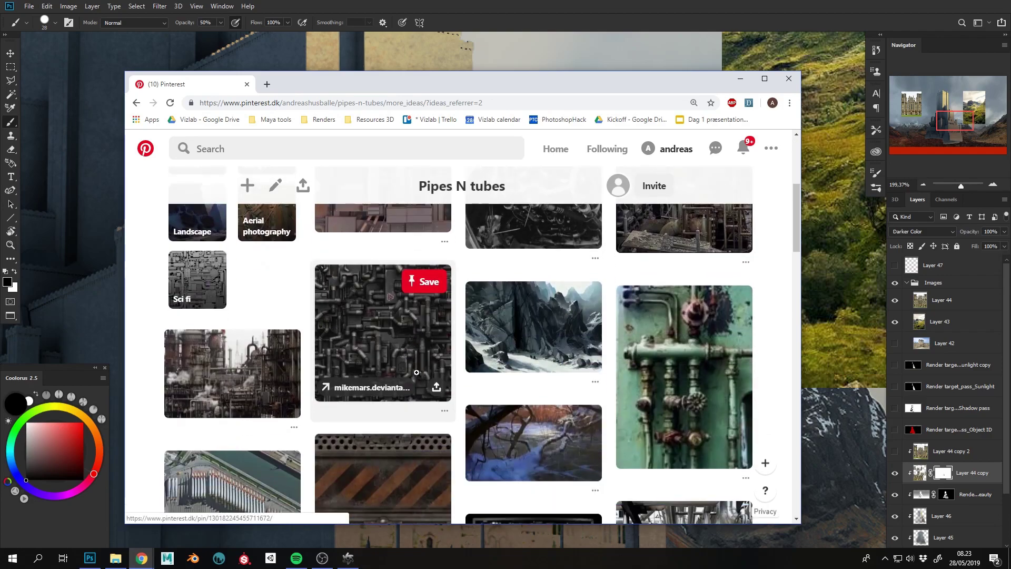
scroll(402, 337, "down", 6)
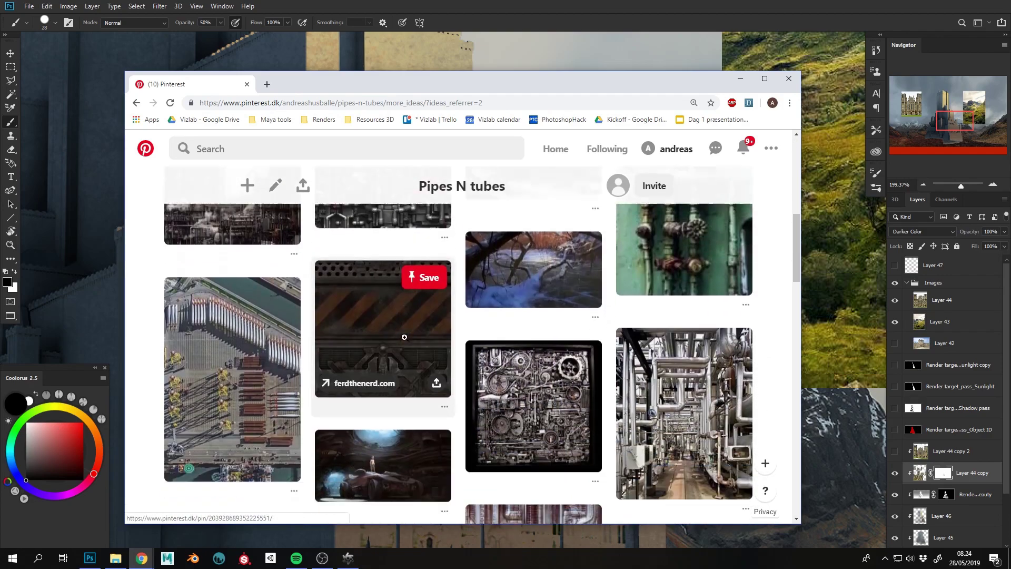
scroll(504, 349, "down", 6)
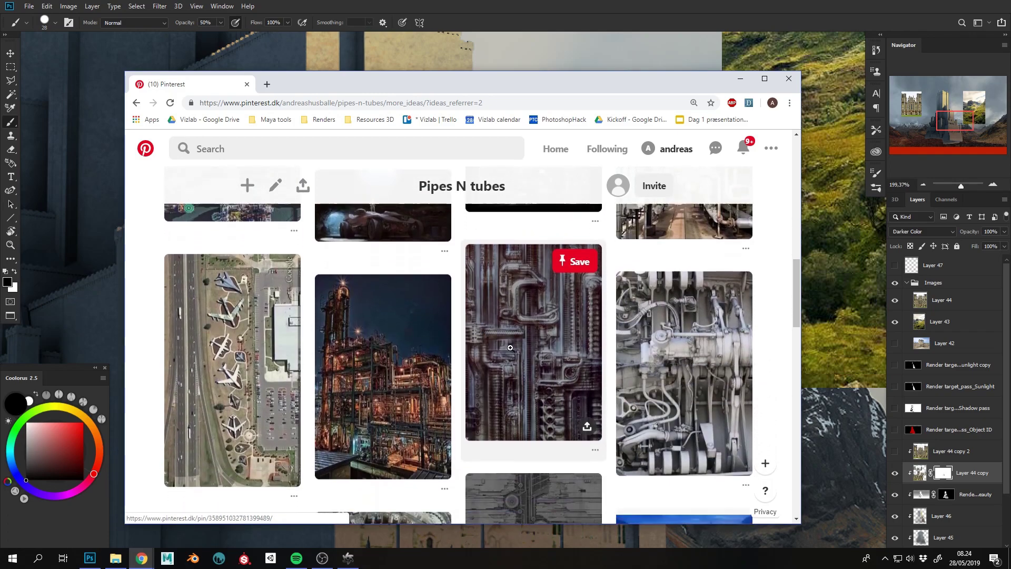
Step: Open a dark mechanical panel texture from the suggested ideas, follow a related pin with sparse vertical greebles, and copy its image
left_click(536, 345)
scroll(547, 341, "down", 5)
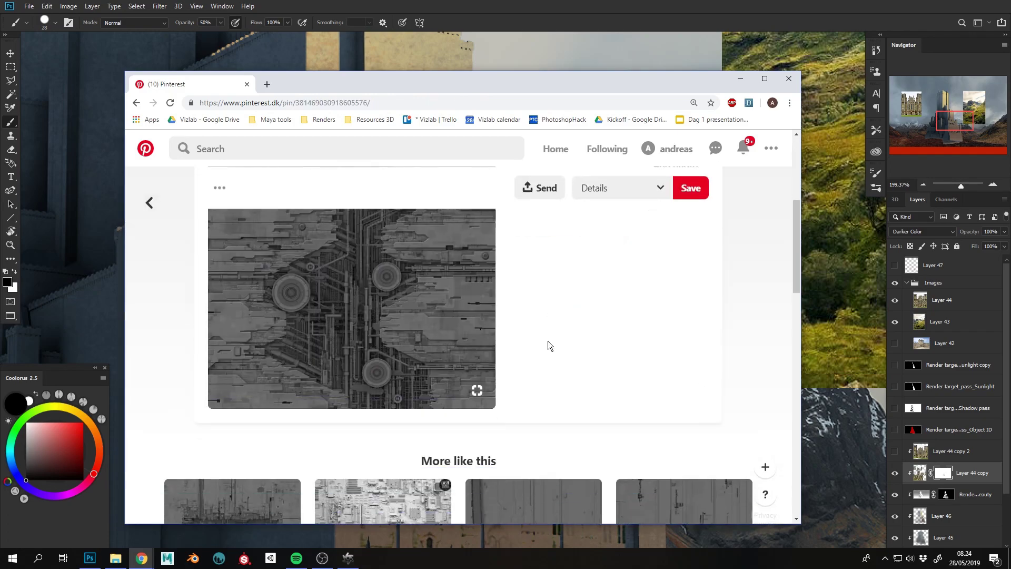
left_click(675, 322)
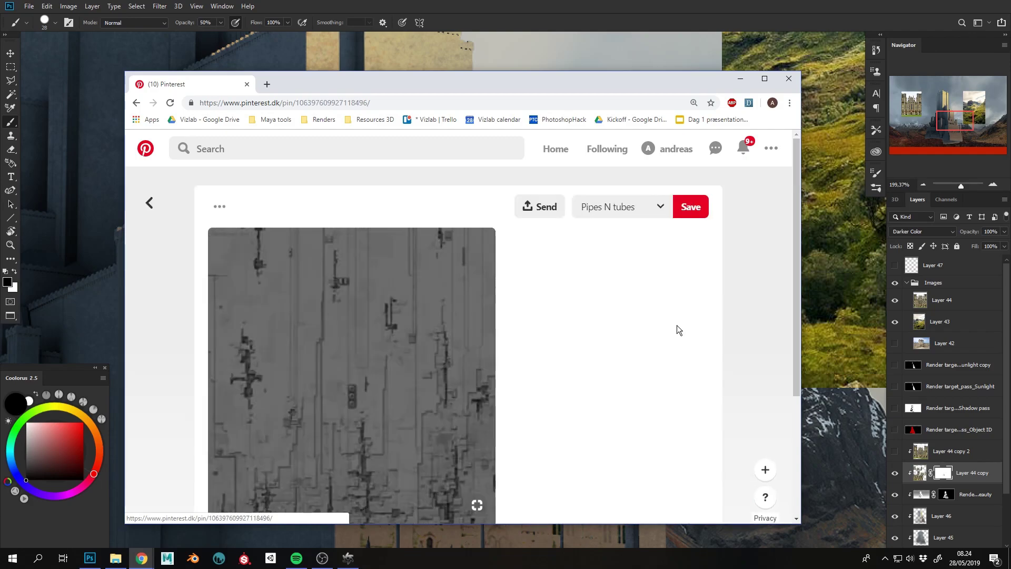
scroll(200, 263, "down", 3)
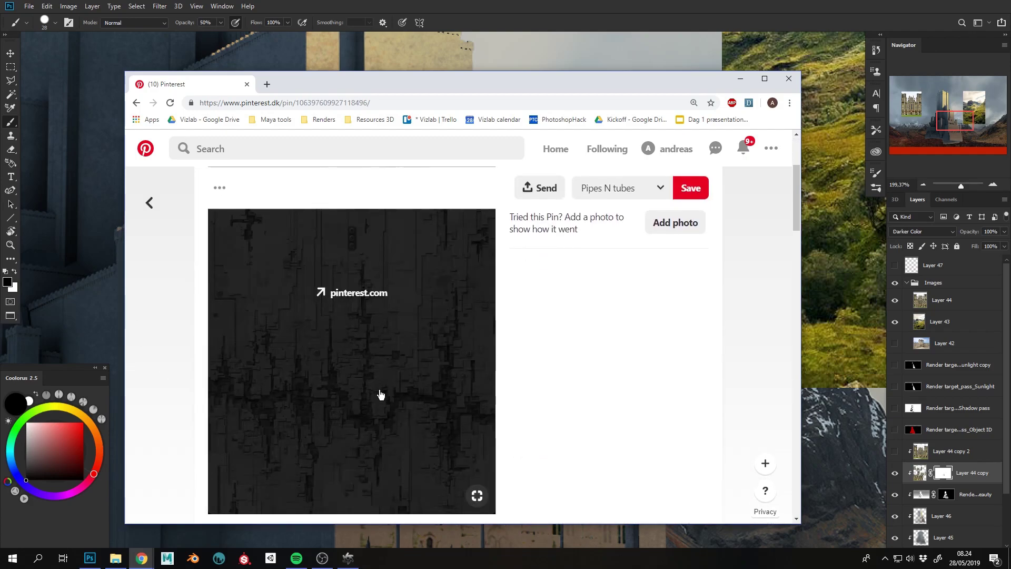
right_click(381, 394)
left_click(422, 322)
Step: Return to Photoshop, paste the copied texture as a clipped layer above Layer 44 copy, and move it over the upper tower
left_click(832, 349)
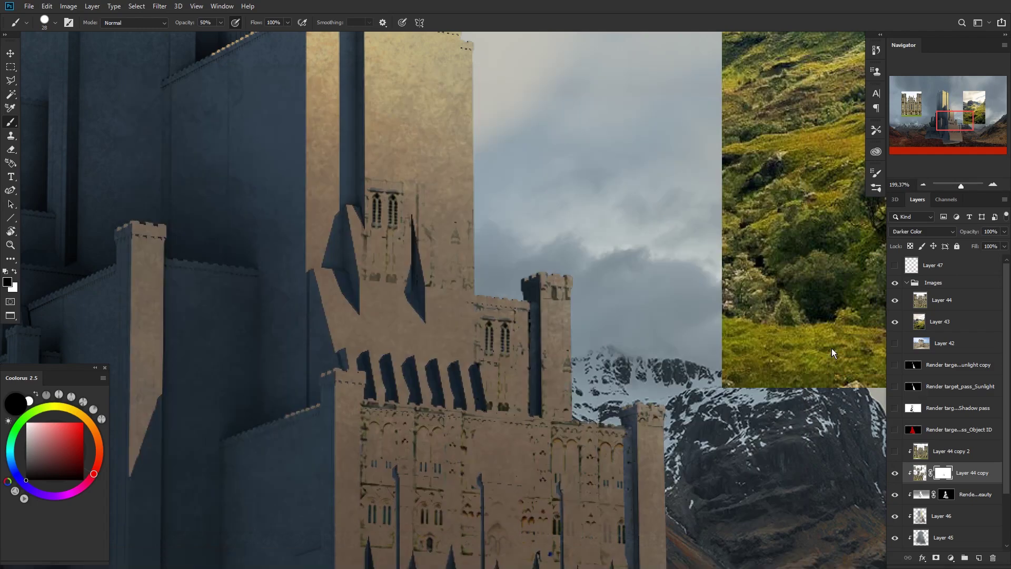
key("z")
left_click_drag(501, 364, 456, 364)
key("ctrl+v")
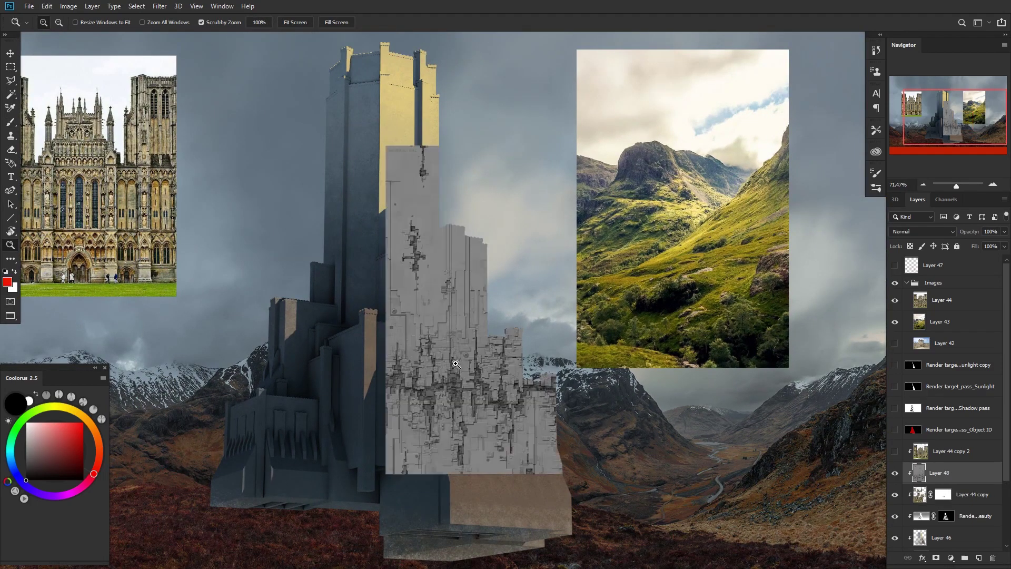
key("v")
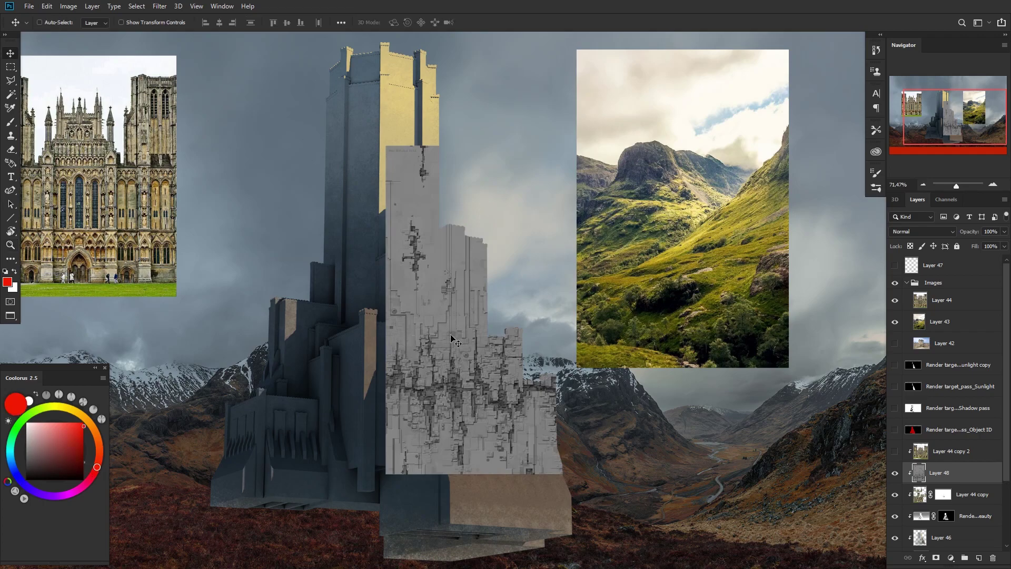
left_click_drag(474, 330, 421, 222)
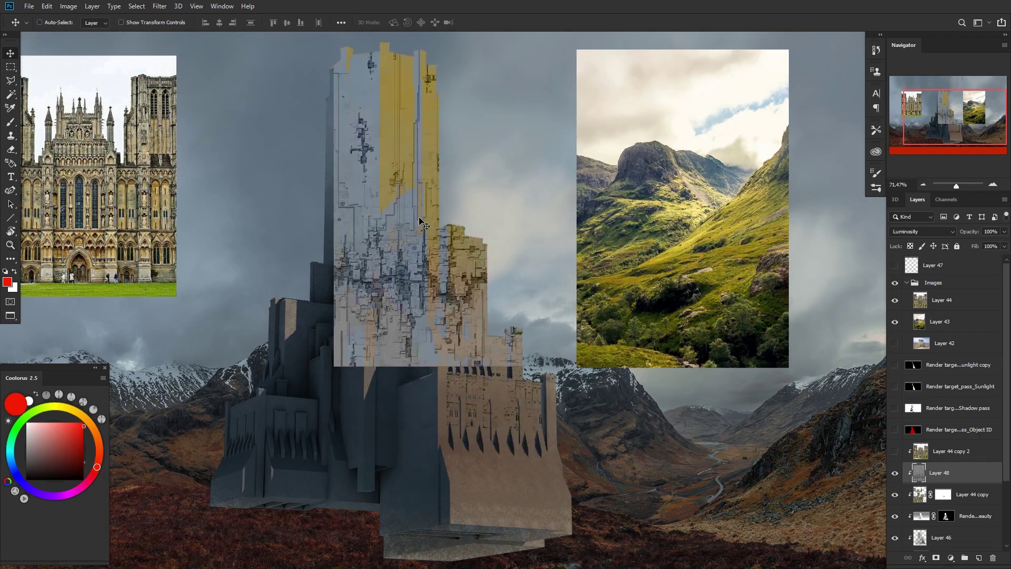
Step: Try different blend modes on the pasted texture layer and settle on Pin Light
key("shift+minus")
key("shift+minus")
key("shift+minus")
key("shift+minus")
key("shift+minus")
key("shift+minus")
key("shift+minus")
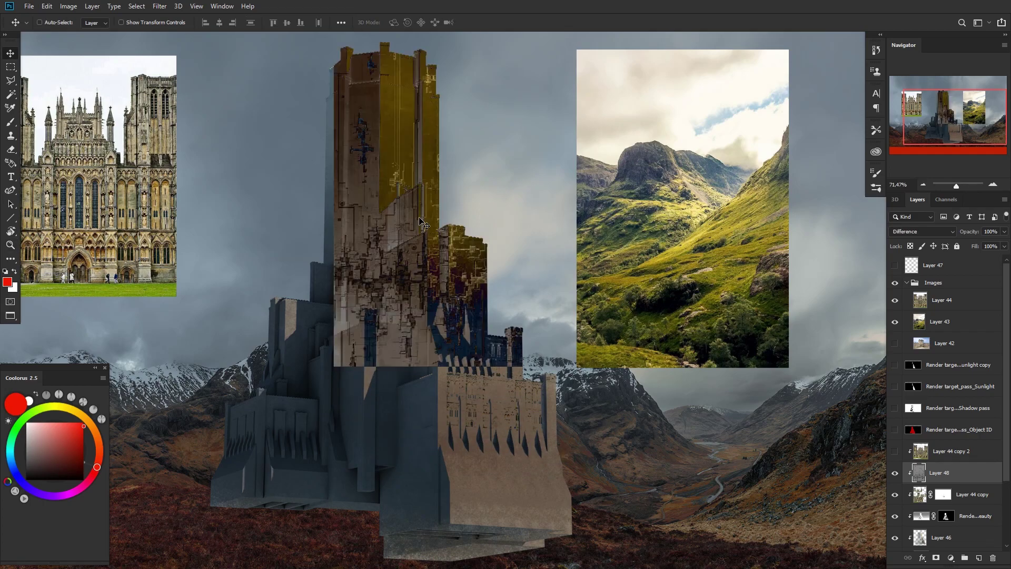
key("shift+minus")
key("shift+minus")
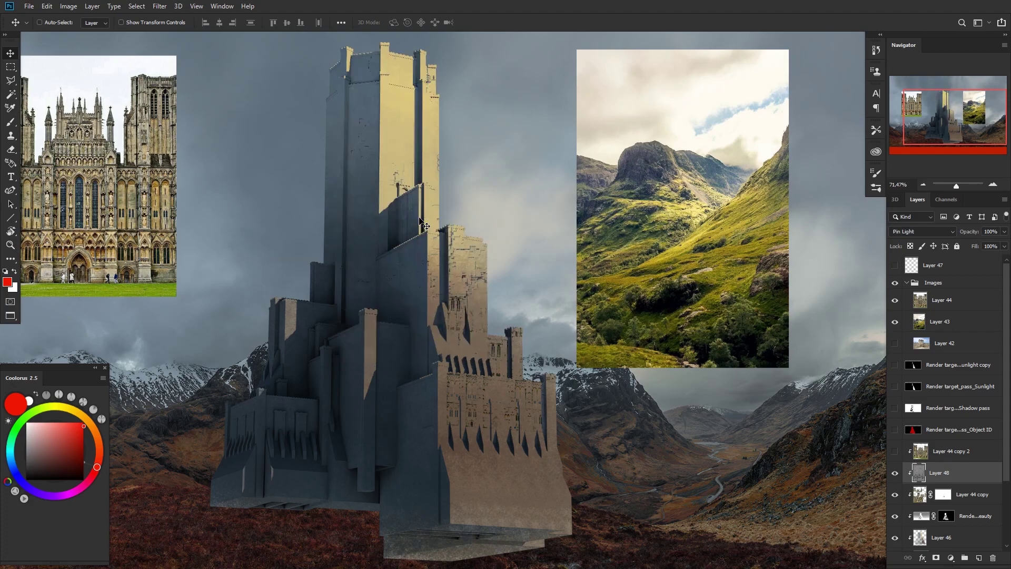
Step: Free-transform the pasted texture and adjust its placement so its line pattern covers the sunlit tower walls
key("ctrl+t")
mouse_move(545, 204)
left_mouse_down()
mouse_move(506, 222)
mouse_move(519, 237)
left_mouse_up()
key("Return")
key("z")
left_click(501, 237)
key("b")
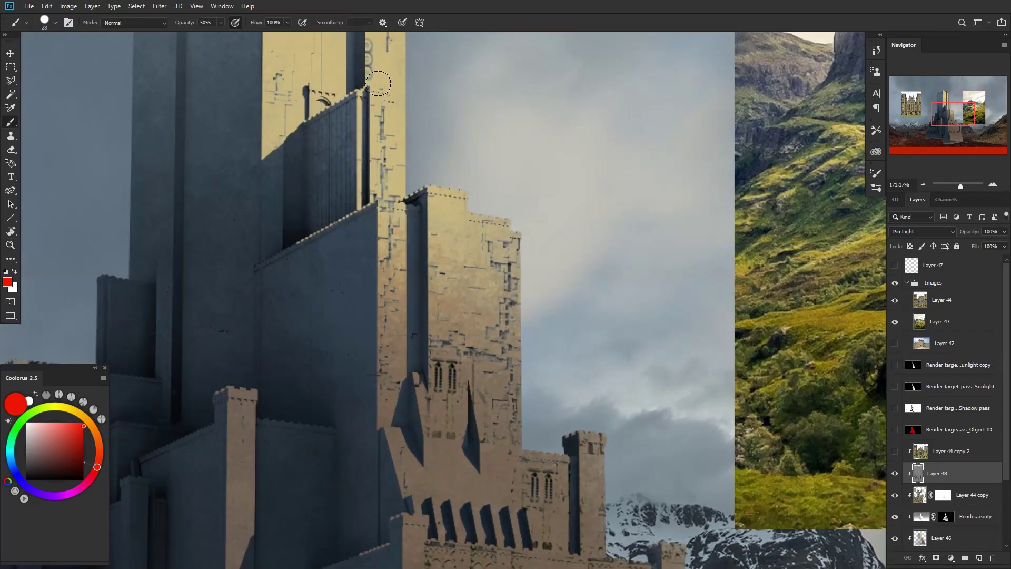
left_click_drag(379, 89, 402, 184)
left_click_drag(516, 418, 499, 331)
key("v")
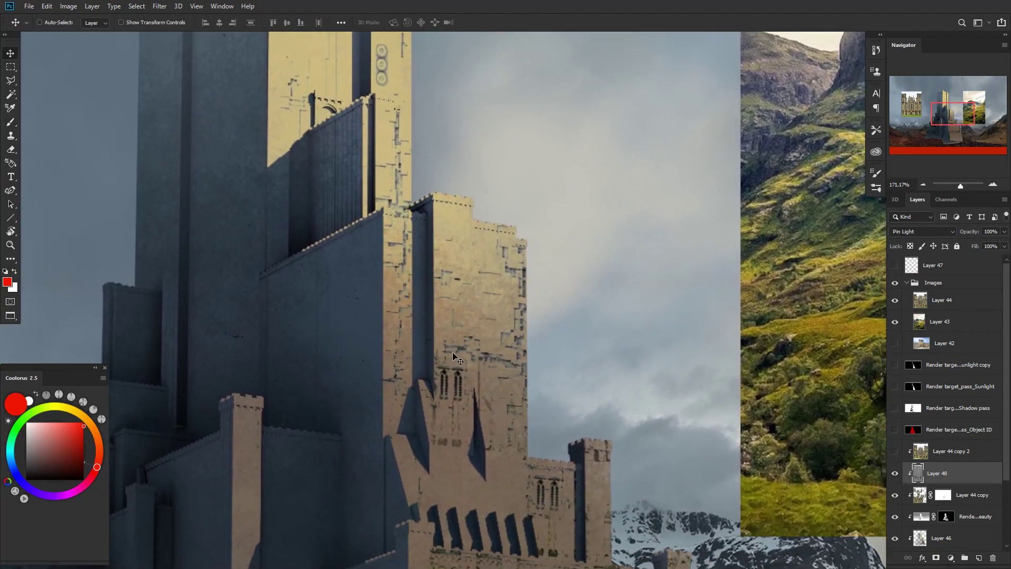
Step: Add a layer mask to Layer 48 and ready the Brush tool with the default black and white colours
key("z")
scroll(496, 318, "down", 3)
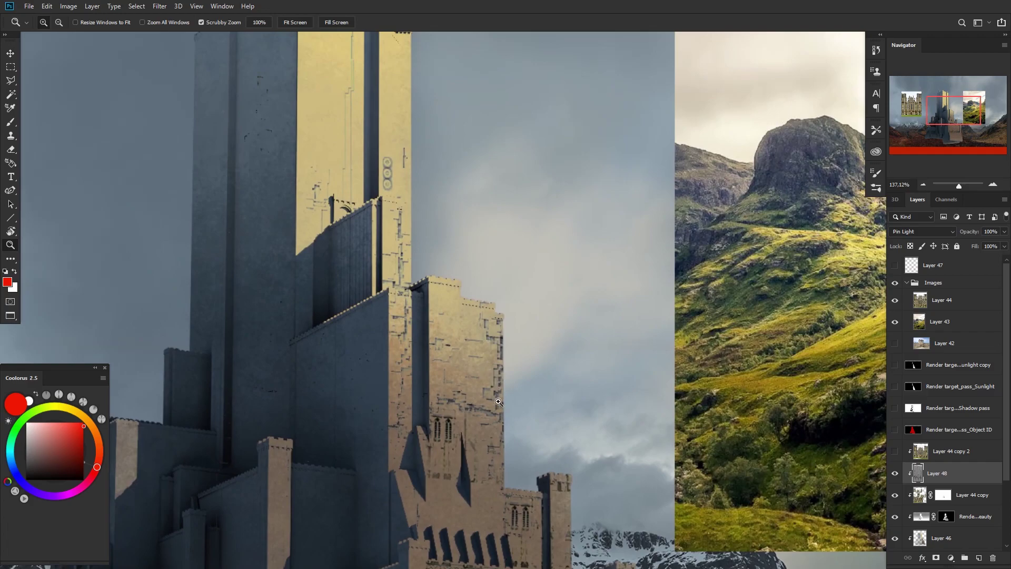
scroll(499, 402, "down", 2)
scroll(491, 365, "down", 2)
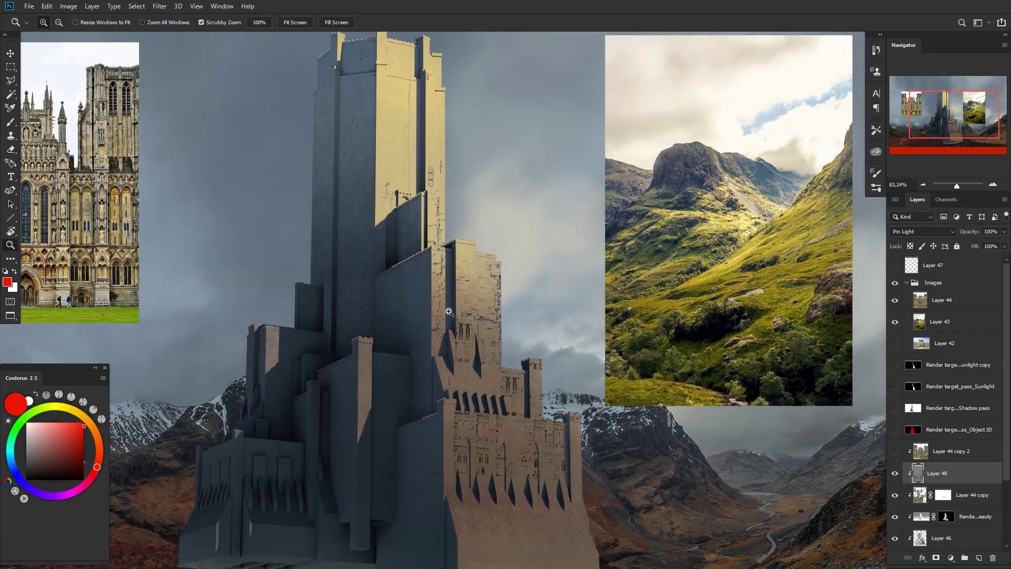
scroll(449, 312, "down", 2)
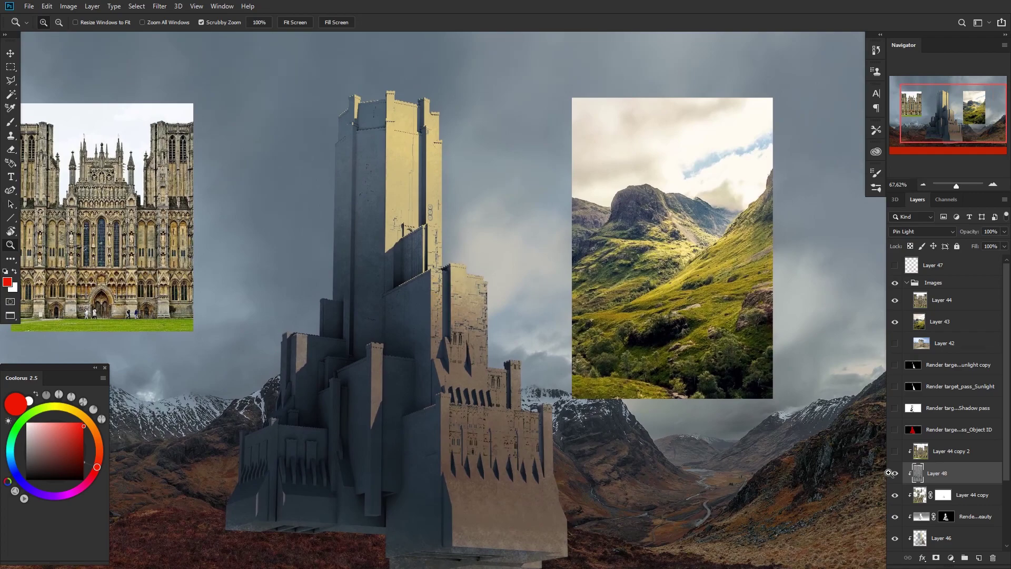
left_click(937, 557)
key("d")
key("b")
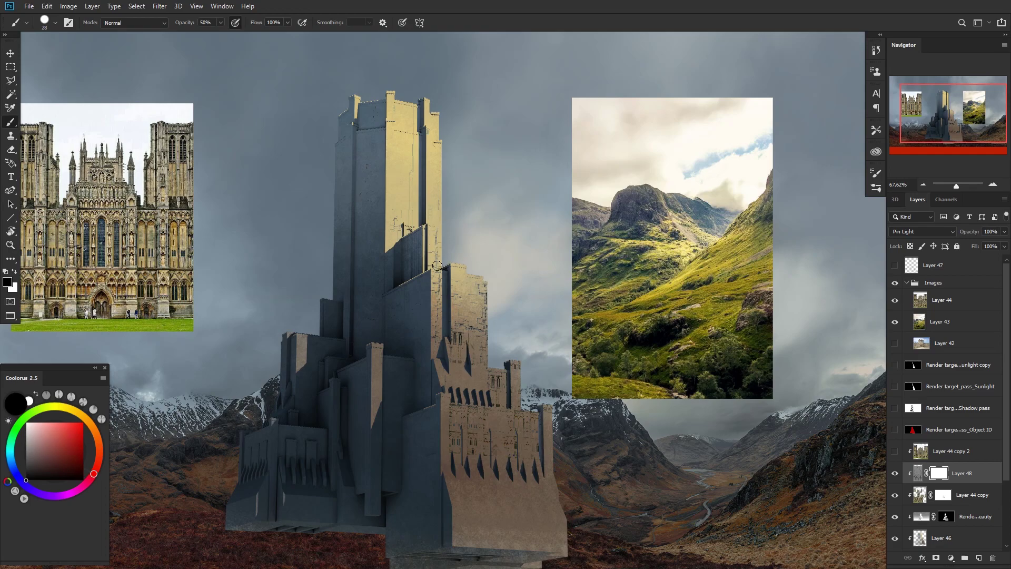
Step: Enlarge the brush and paint black on Layer 48's mask to fade the texture on the sunlit tower wall around the lower parapet
key("bracketright")
key("bracketright")
key("bracketright")
key("bracketright")
key("bracketright")
key("bracketright")
left_click_drag(436, 257, 435, 261)
left_click(396, 230)
left_click_drag(411, 198, 423, 196)
key("z")
left_click_drag(493, 384, 491, 346)
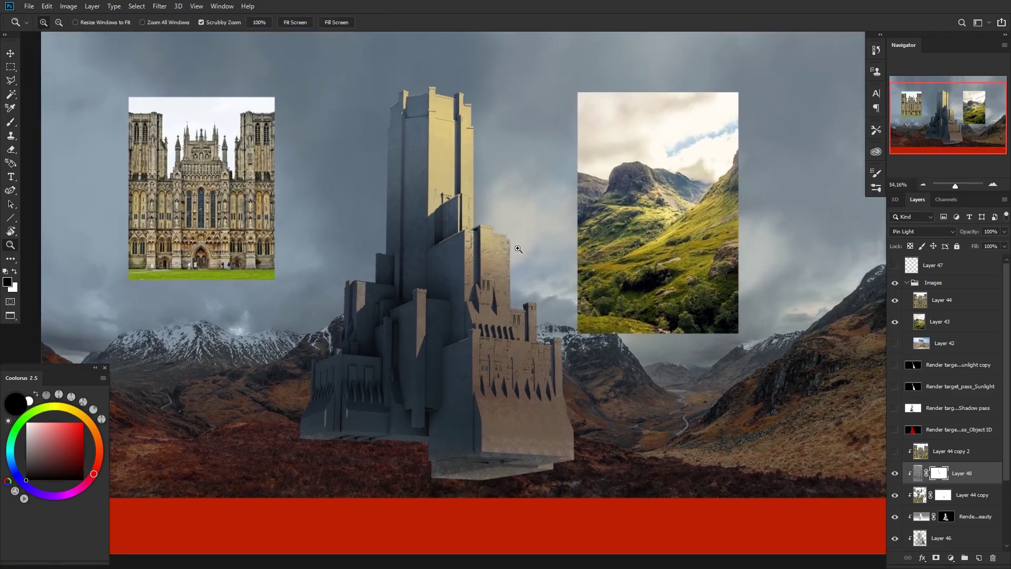
Step: Show Layer 44 copy 2, move the cathedral photo onto the upper tower, and transform it to fit the sunlit face
key("v")
left_click(894, 454)
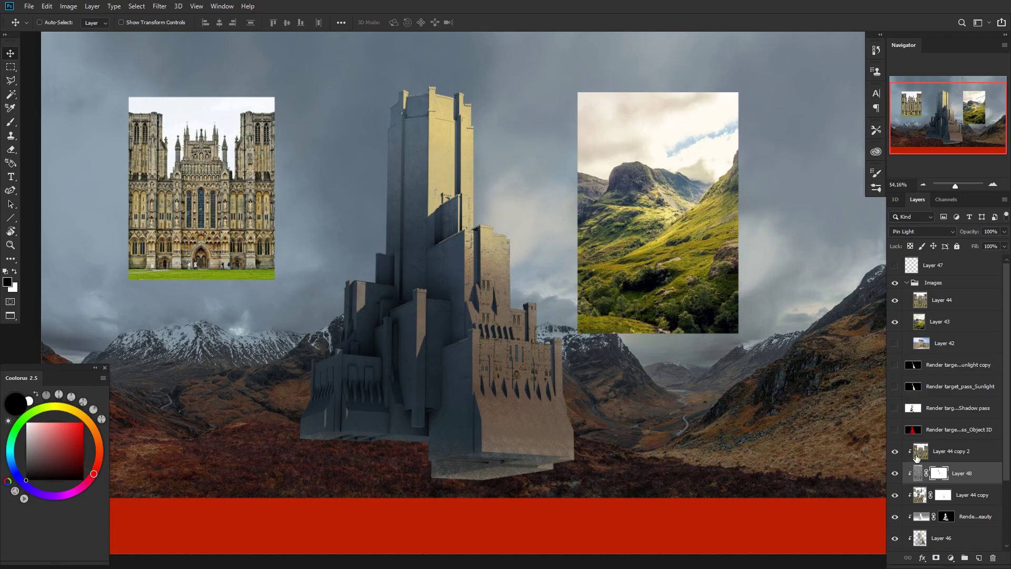
left_click(951, 451)
left_click_drag(474, 210, 539, 279)
key("z")
key("ctrl+t")
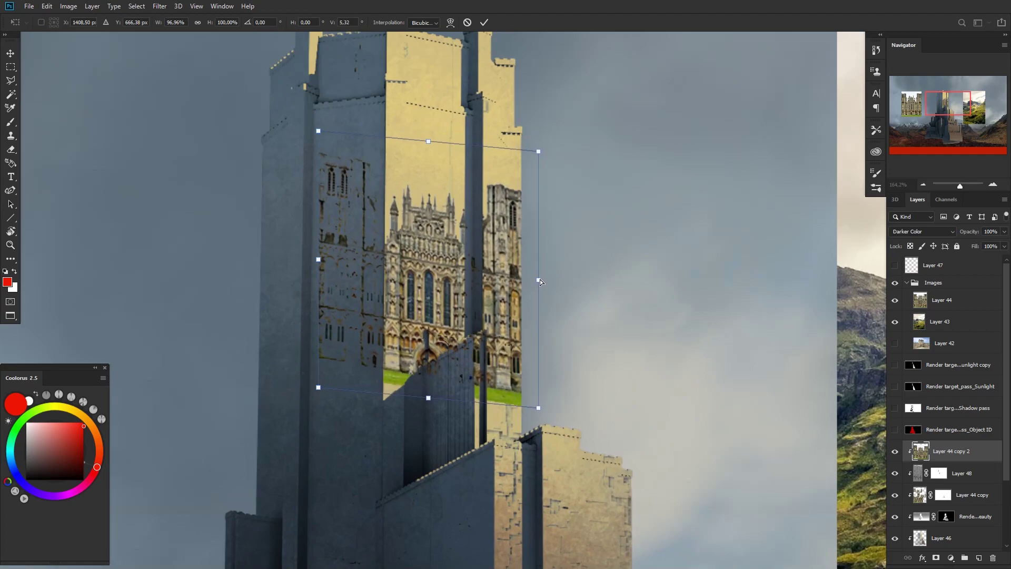
left_click_drag(467, 287, 474, 284)
key("Return")
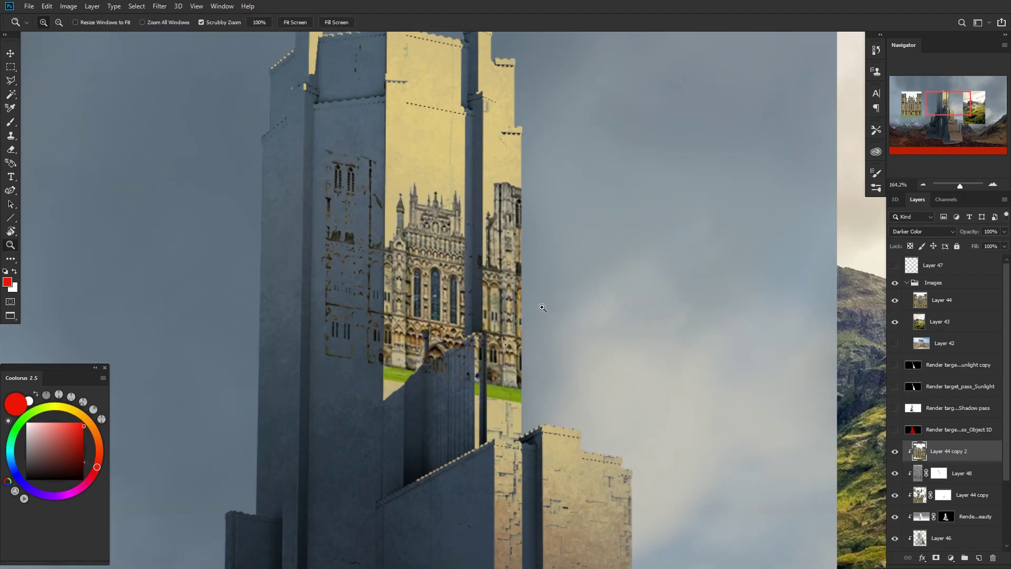
Step: Cycle through the blend modes for Layer 44 copy 2 and settle on Darken
key("v")
key("shift+minus")
key("shift+minus")
key("shift+minus")
key("shift+minus")
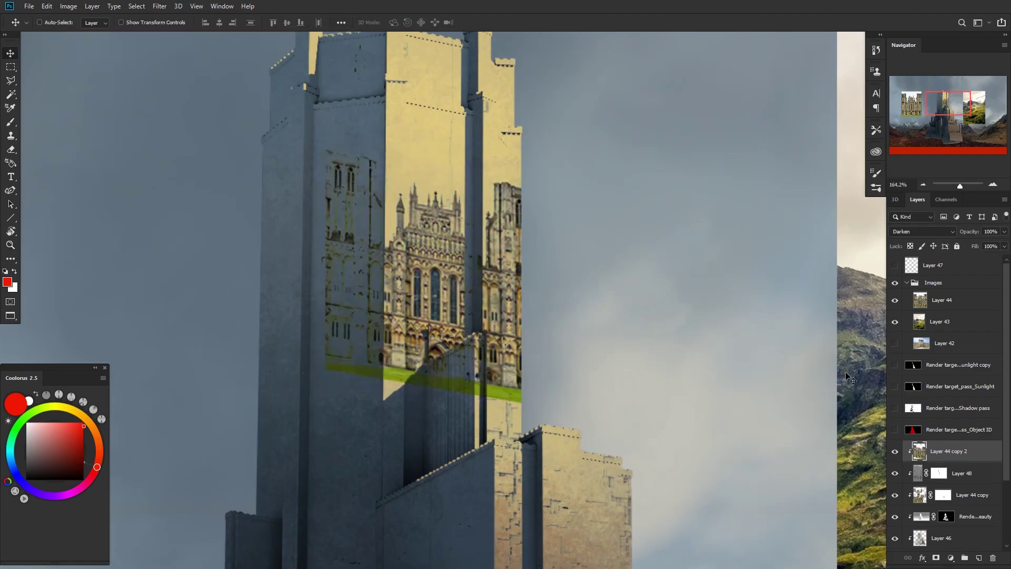
key("shift+minus")
key("shift+minus")
key("shift+minus")
key("shift+minus")
key("shift+minus")
key("shift+minus")
key("shift+minus")
key("shift+minus")
key("shift+minus")
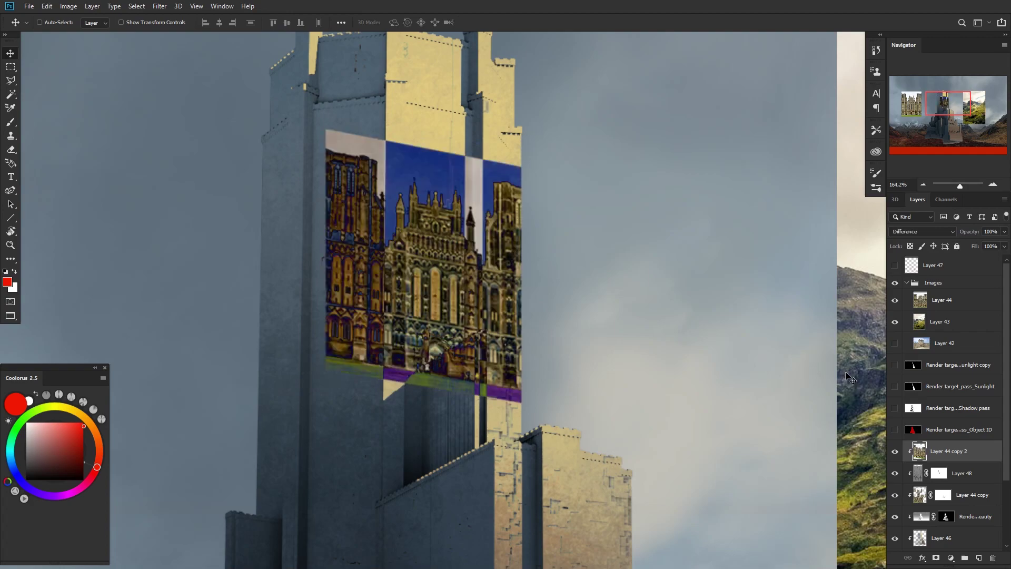
key("shift+minus")
key("shift+minus")
key("shift+minus")
key("shift+minus")
key("shift+minus")
key("shift+minus")
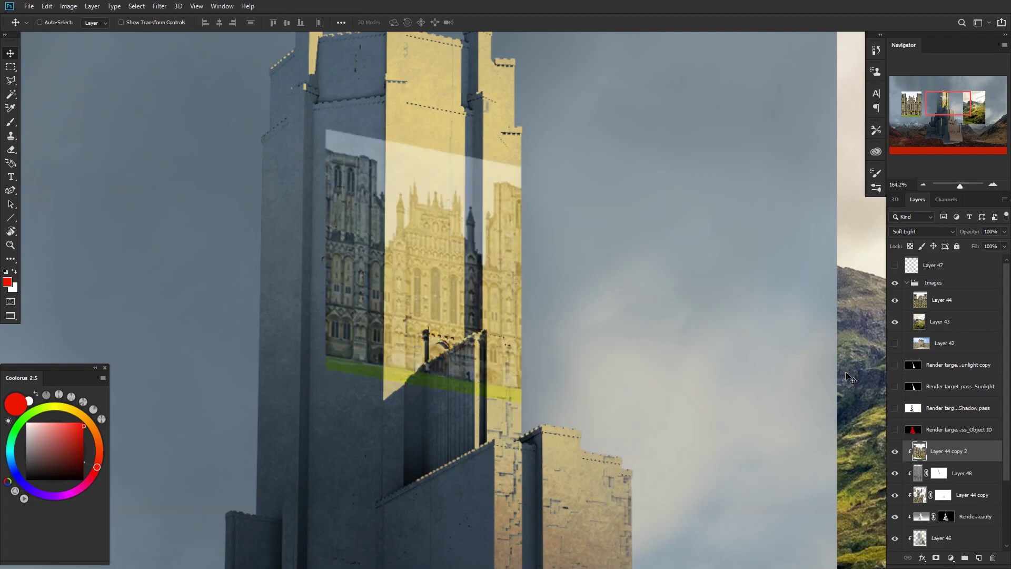
key("shift+minus")
key("shift+minus")
key("shift+minus")
key("shift+minus")
key("shift+minus")
key("shift+minus")
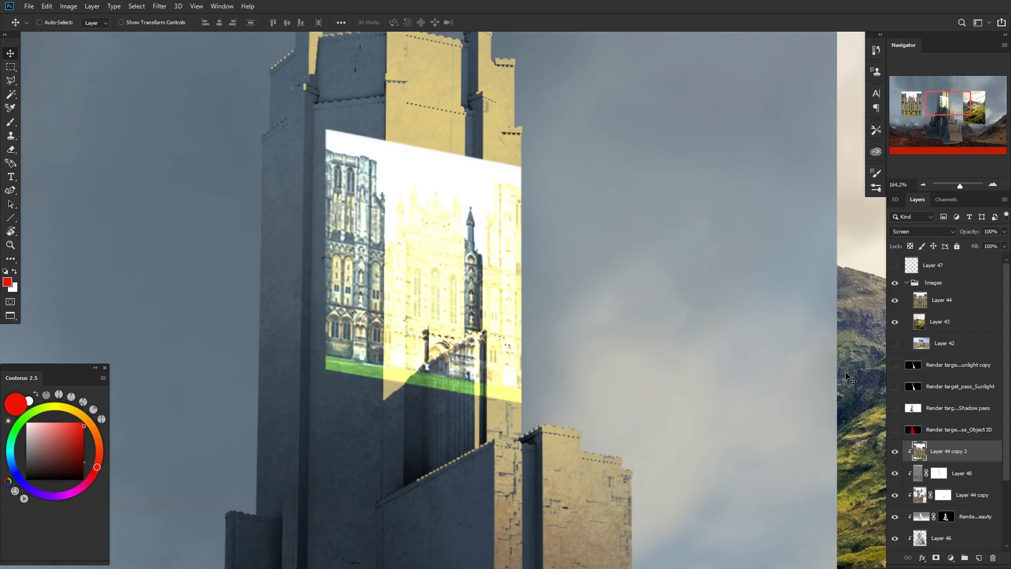
key("shift+minus")
key("shift+minus")
key("shift+minus")
key("shift+minus")
key("shift+minus")
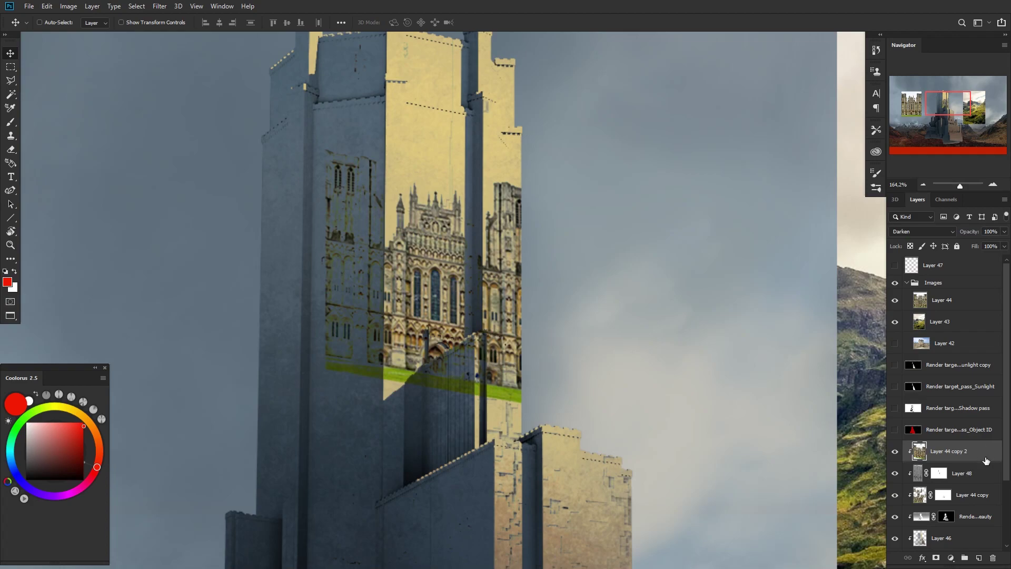
Step: Hide the cathedral layer's bright tones with Blend If, splitting the This Layer white slider to 76 / 130
double_click(986, 460)
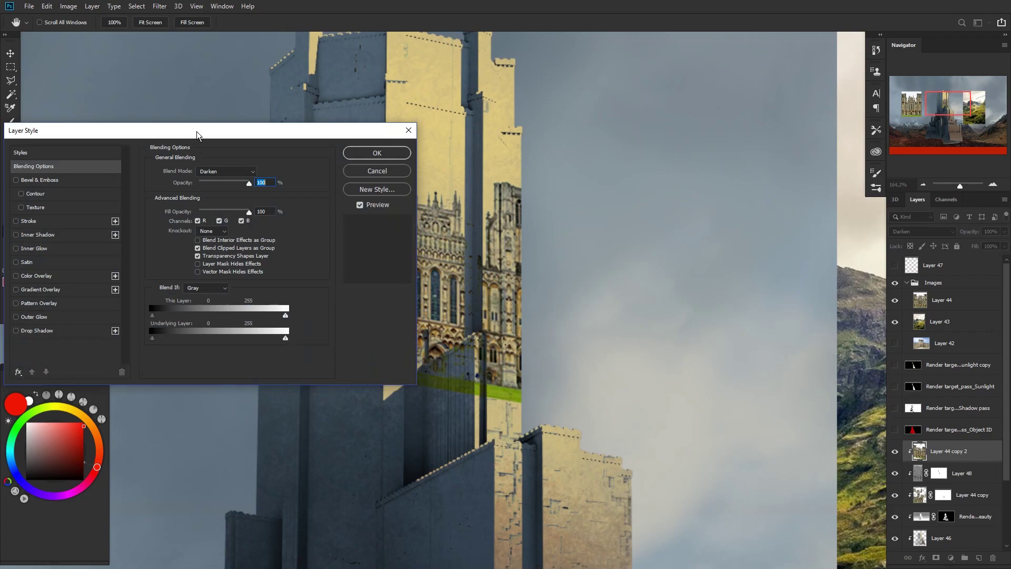
left_click_drag(196, 134, 702, 101)
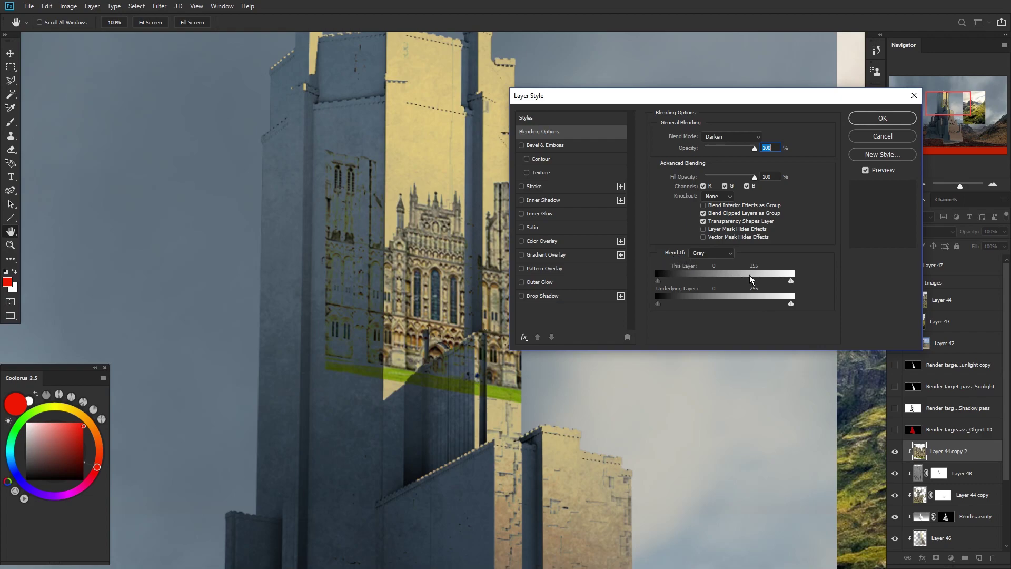
left_click_drag(746, 282, 697, 280)
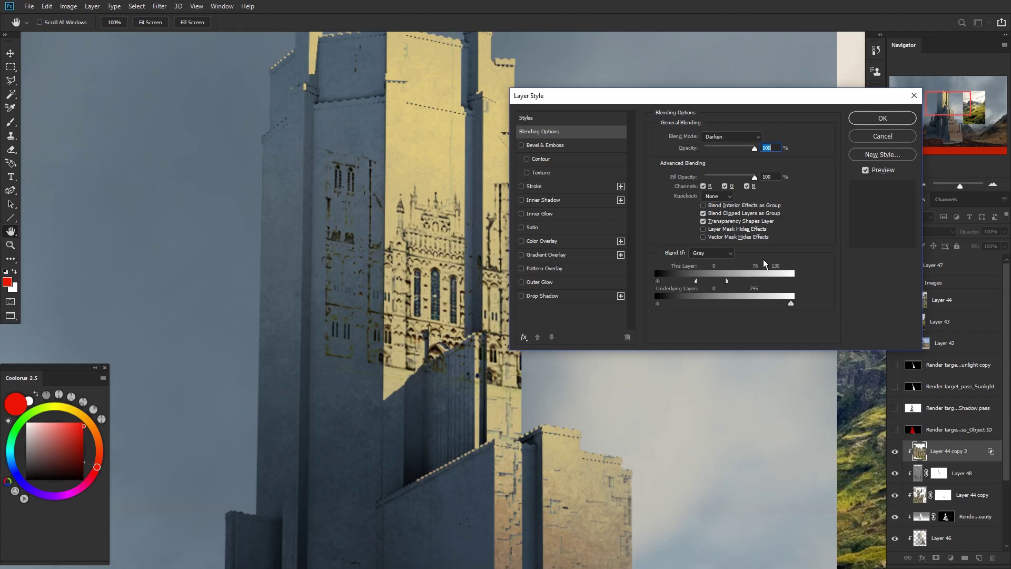
left_click(871, 123)
Step: Add a mask to Layer 44 copy 2 and paint black at 50% opacity over the details surrounding the central cathedral windows
left_click(936, 558)
key("d")
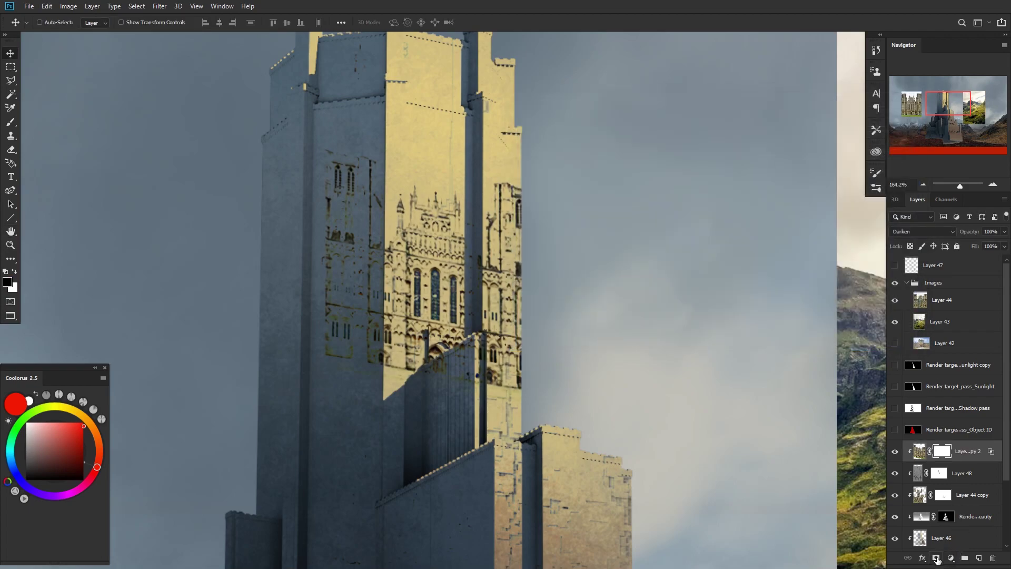
key("b")
mouse_move(508, 369)
left_mouse_down()
mouse_move(509, 181)
mouse_move(508, 402)
mouse_move(511, 360)
mouse_move(448, 389)
mouse_move(474, 367)
mouse_move(441, 392)
mouse_move(365, 374)
mouse_move(364, 243)
mouse_move(353, 380)
mouse_move(348, 181)
mouse_move(349, 306)
mouse_move(365, 373)
mouse_move(370, 241)
mouse_move(380, 346)
mouse_move(379, 241)
mouse_move(378, 346)
mouse_move(370, 296)
mouse_move(374, 334)
mouse_move(384, 229)
mouse_move(375, 315)
mouse_move(380, 277)
left_mouse_up()
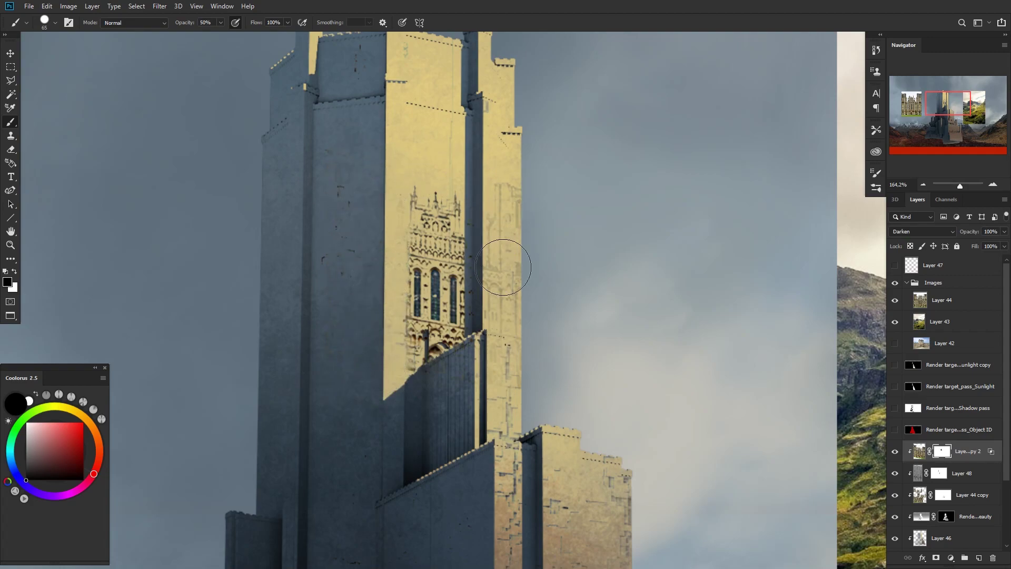
Step: Move the masked cathedral windows along the sunlit tower face so they sit directly above the lower shadowed parapet
key("v")
scroll(516, 289, "down", 1)
left_click_drag(457, 297, 477, 233)
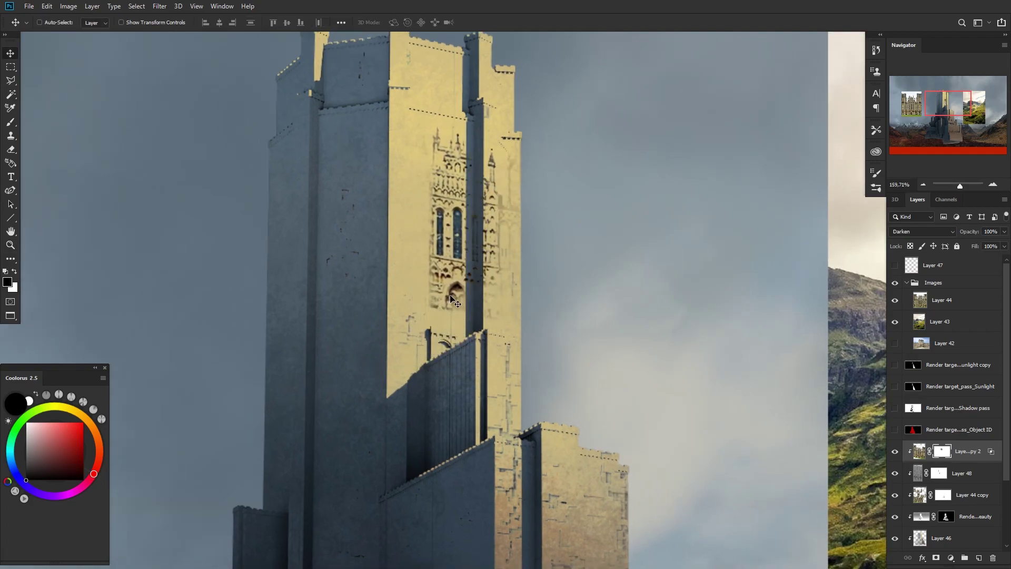
key("z")
left_click_drag(458, 307, 440, 236)
scroll(474, 163, "down", 5)
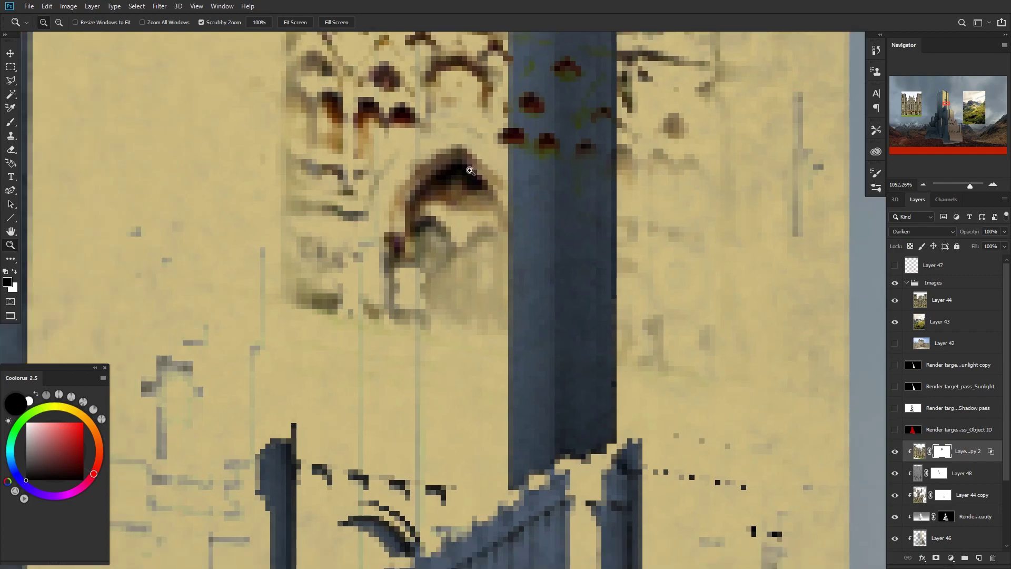
scroll(414, 351, "down", 3)
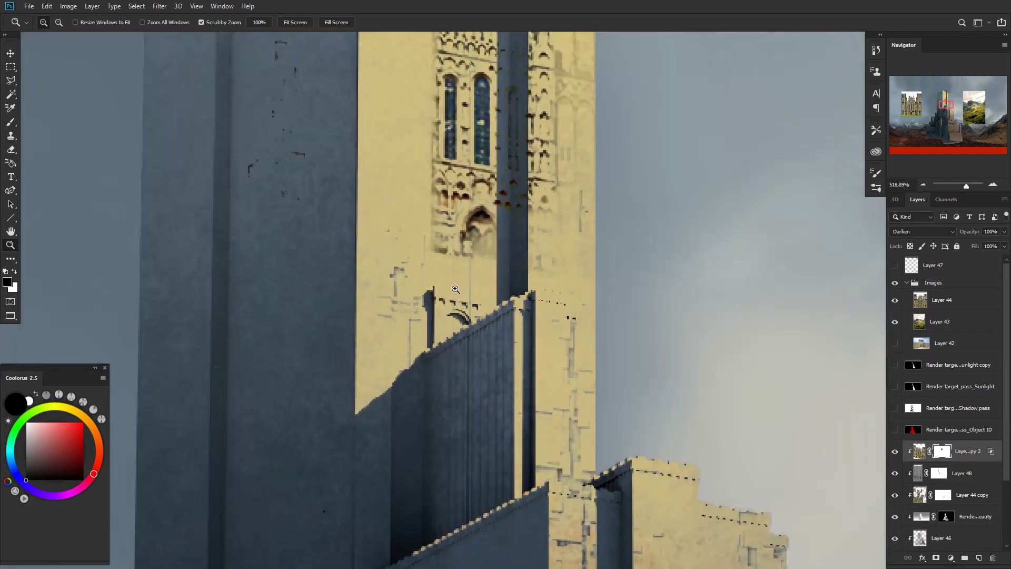
key("v")
left_click_drag(503, 231, 479, 301)
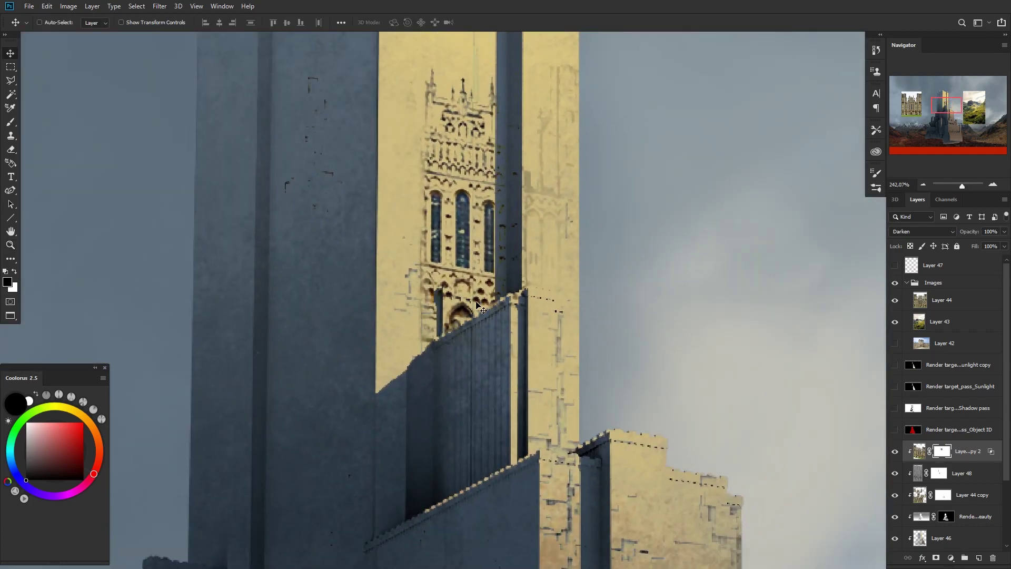
scroll(476, 308, "down", 2)
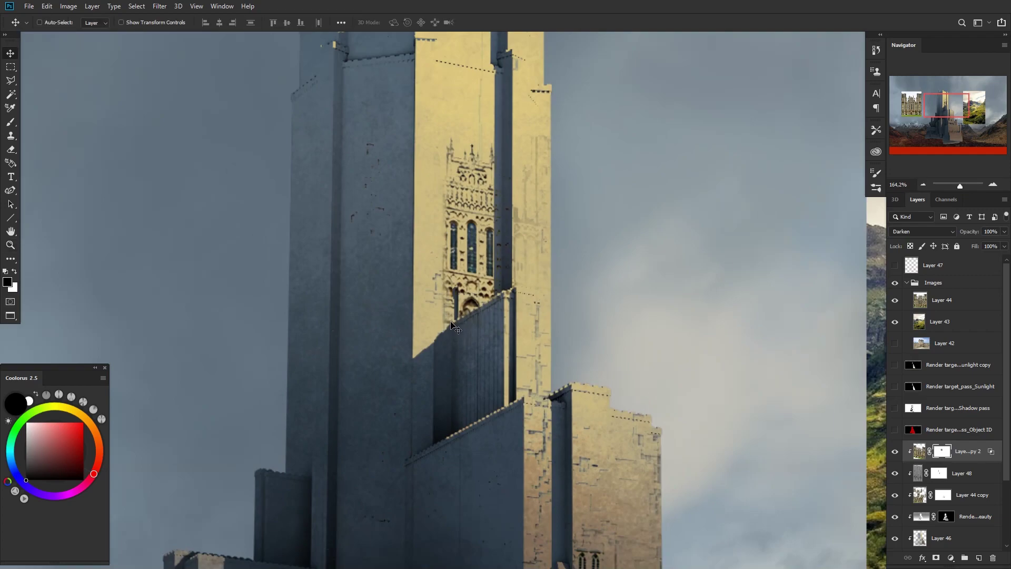
Step: Duplicate the masked cathedral windows layer and place the copy on the shadowed tower face beside the sunlit one
key("b")
key("z")
mouse_move(528, 243)
left_mouse_down()
mouse_move(515, 315)
mouse_move(551, 321)
left_mouse_up()
left_click(920, 452)
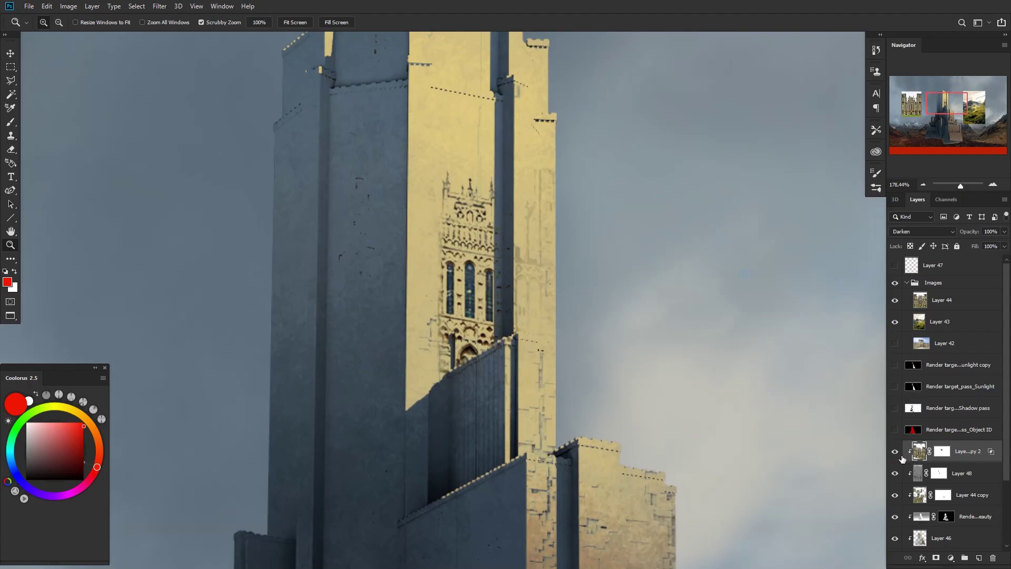
key("v")
left_click_drag(487, 285, 378, 298)
key("ctrl+j")
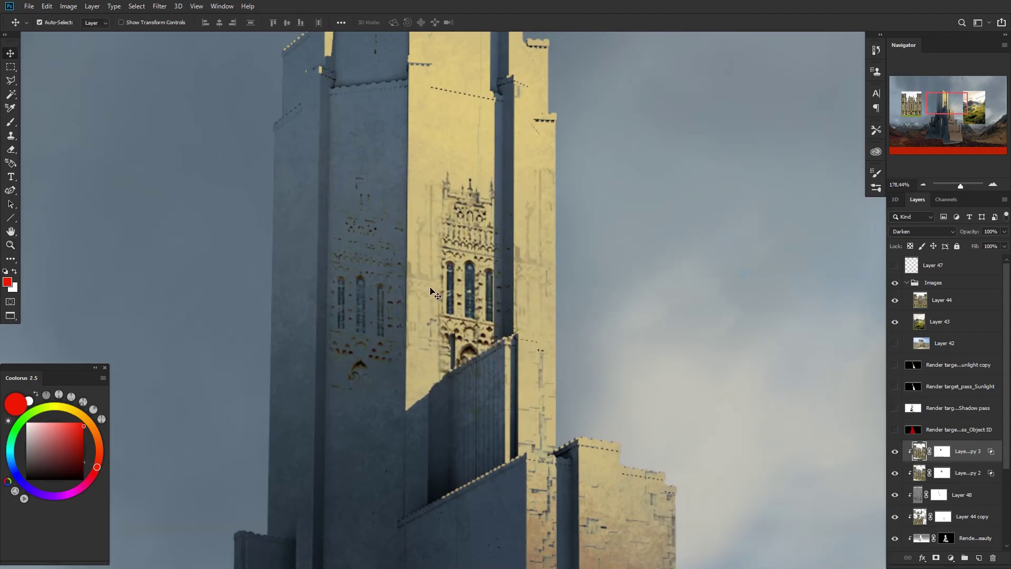
Step: Narrow the duplicated windows to 87.11% width, skew them -19.64° to the shadowed face's perspective, and align them with the sunlit windows
key("ctrl+t")
left_click_drag(479, 279, 451, 201)
left_click_drag(305, 173, 316, 93)
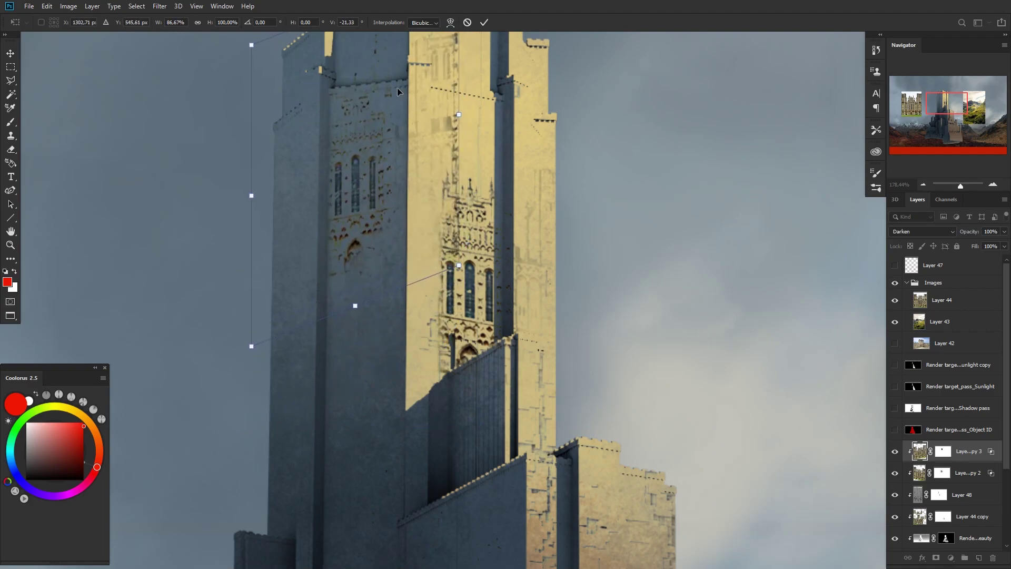
left_click_drag(453, 116, 462, 122)
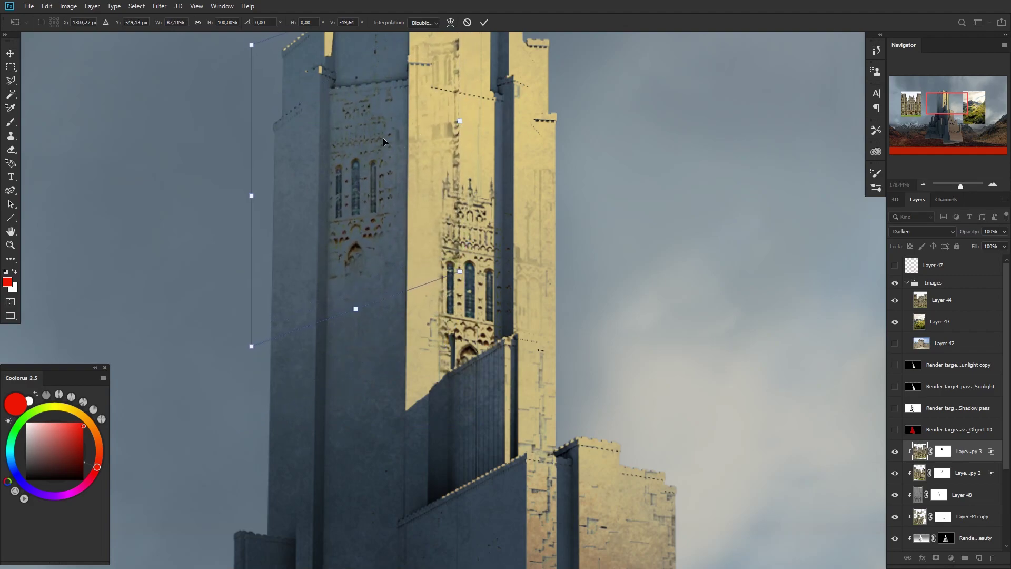
left_click_drag(383, 142, 380, 232)
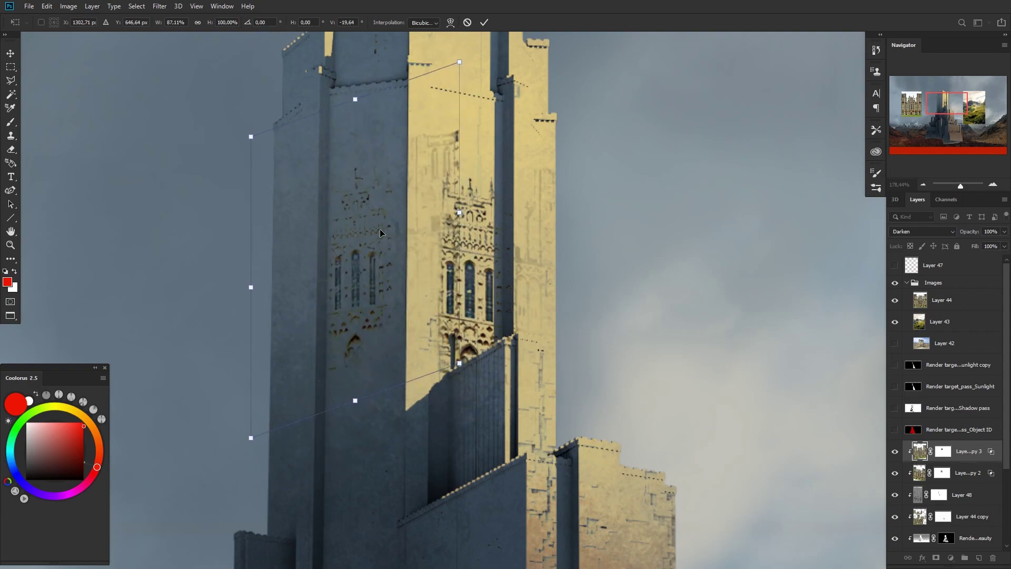
key("Return")
Step: Paint black on Layer 44 copy 3's mask to hide its stray details over the sunlit tower face
key("z")
left_click_drag(406, 317, 386, 317)
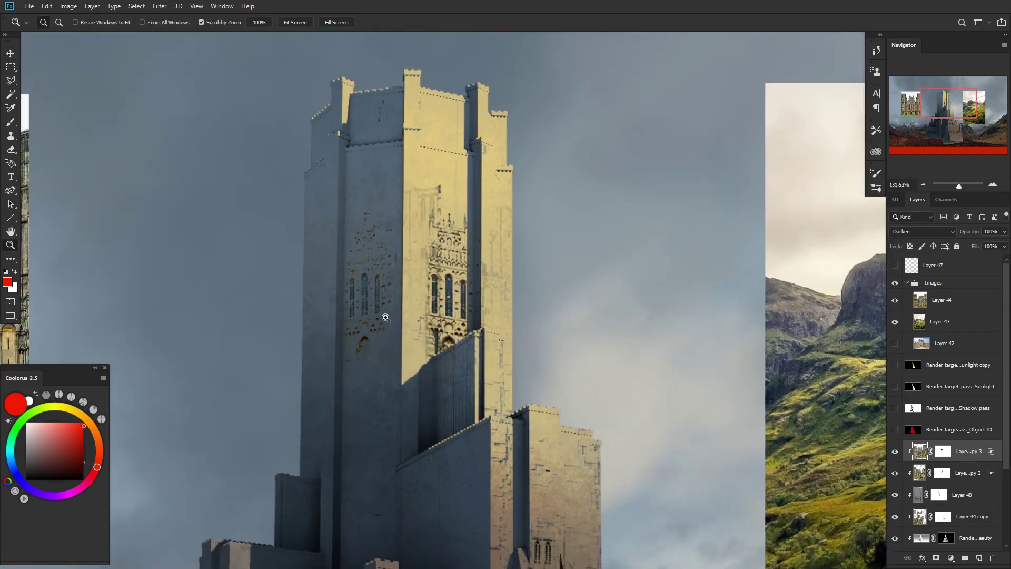
left_click(942, 451)
key("d")
key("b")
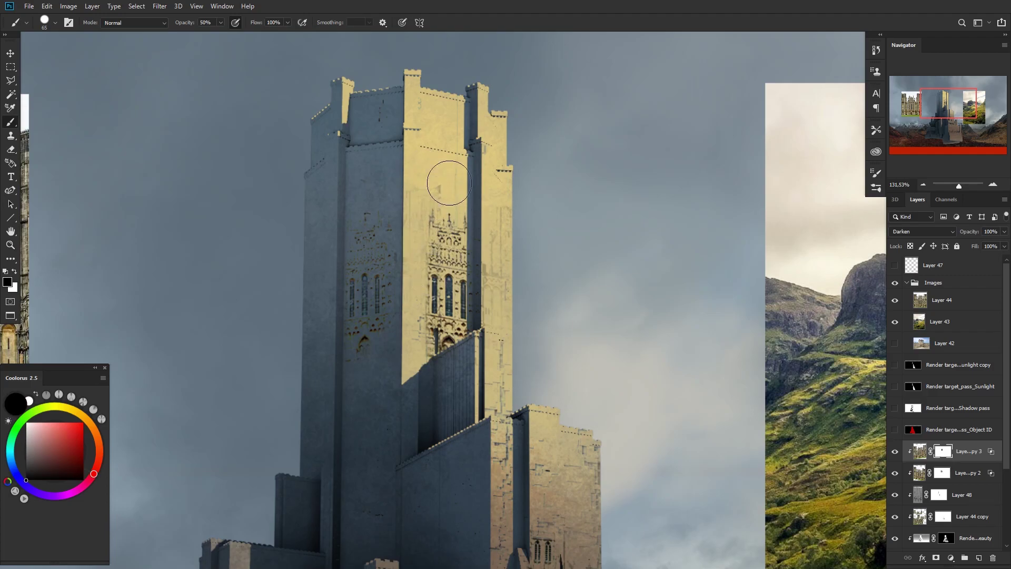
Step: Duplicate the shadowed windows onto the tower's far-left face and transform the copy to fit that face's perspective
key("z")
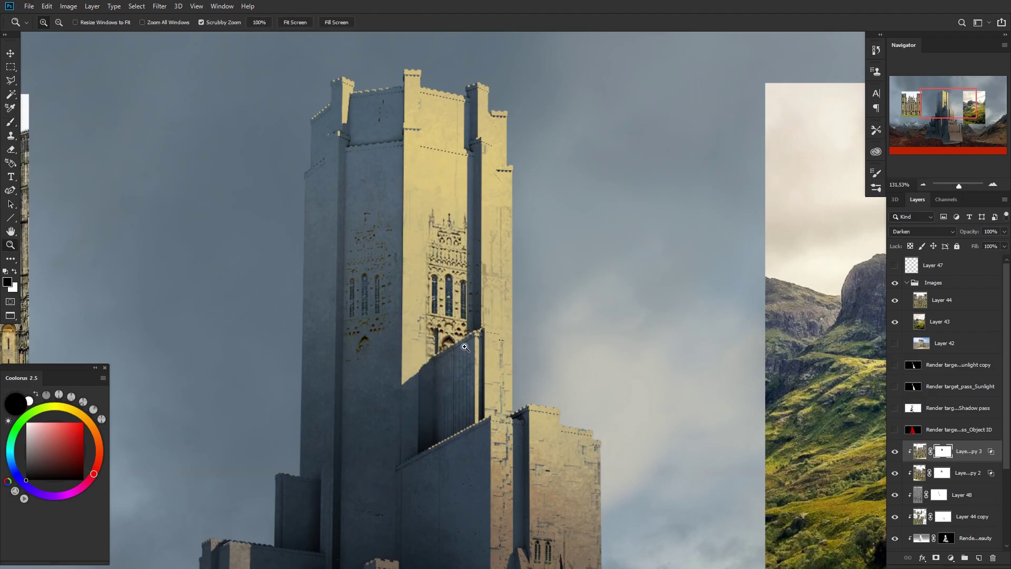
key("ctrl+0")
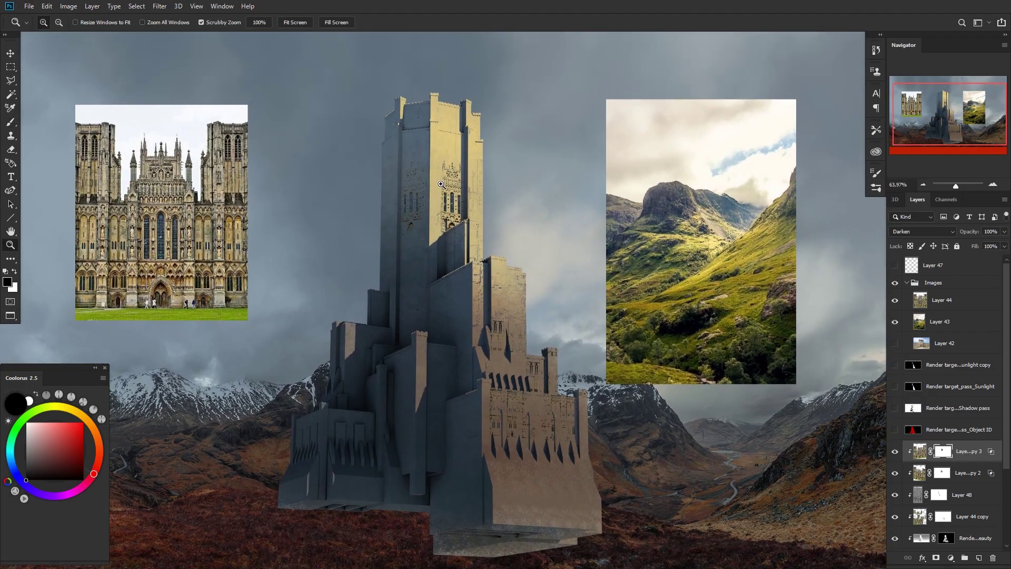
key("v")
left_click_drag(415, 209, 394, 210)
key("ctrl+t")
key("Return")
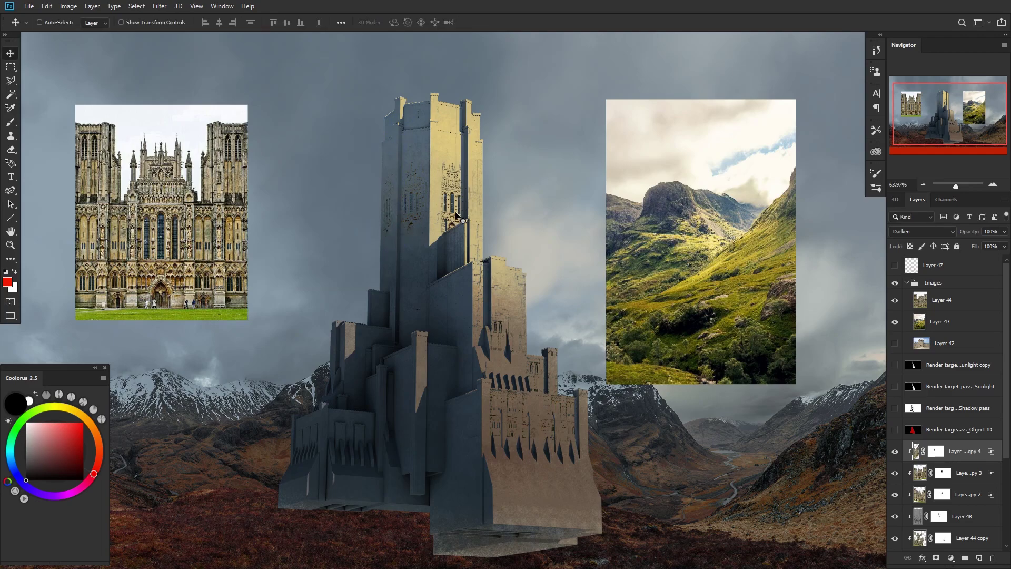
Step: Examine the window details on the three tower faces up close and against the whole castle composition
key("z")
left_click_drag(458, 216, 467, 223)
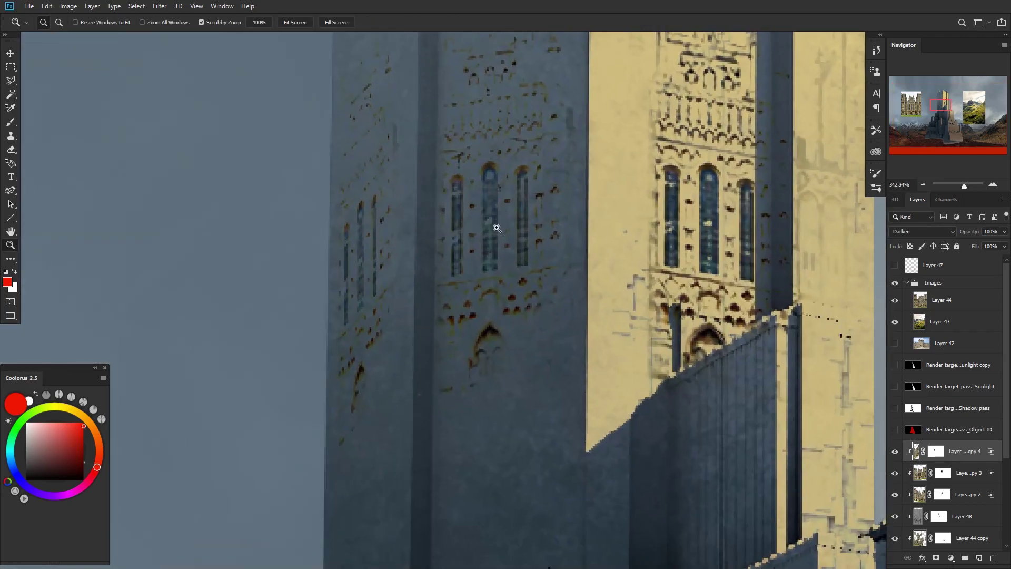
left_click_drag(621, 229, 563, 297)
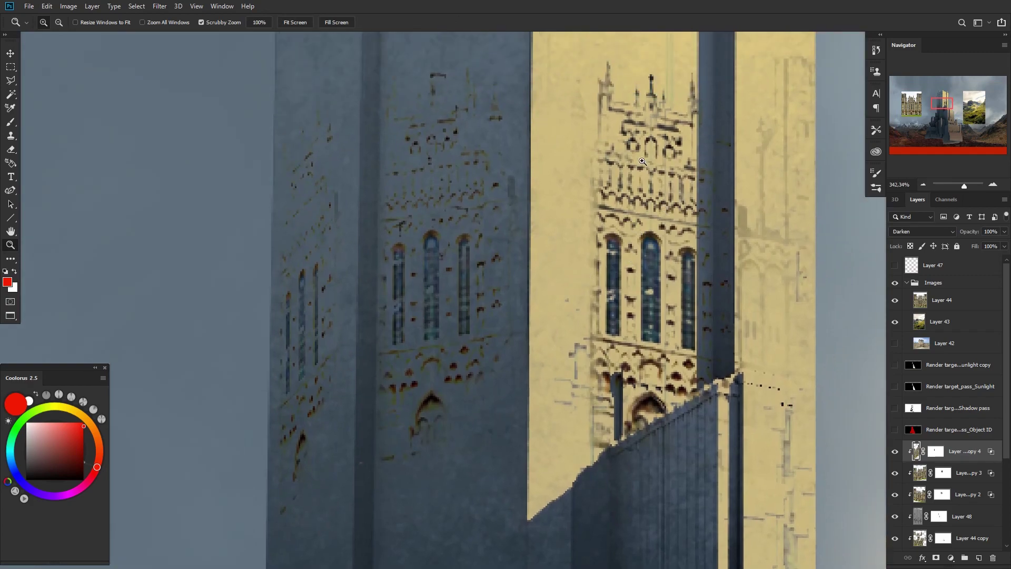
left_click_drag(642, 161, 614, 163)
left_click_drag(709, 108, 673, 132)
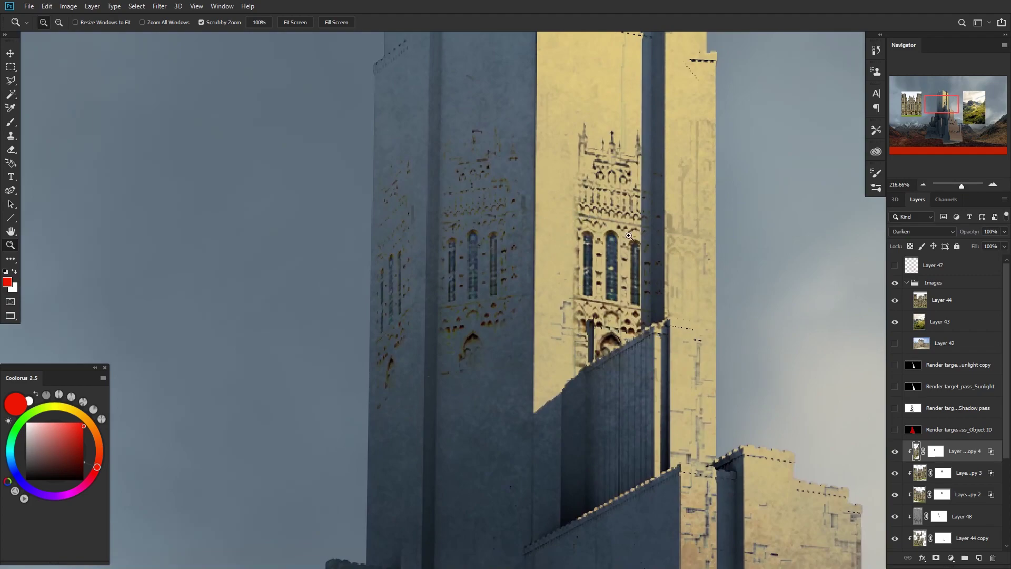
scroll(629, 236, "down", 3)
scroll(617, 295, "down", 3)
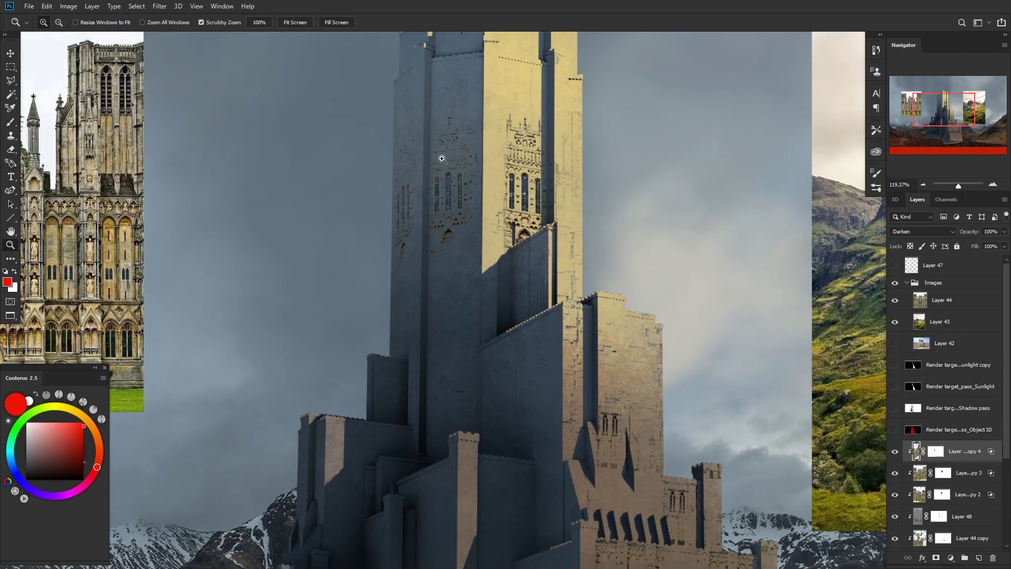
scroll(442, 159, "down", 2)
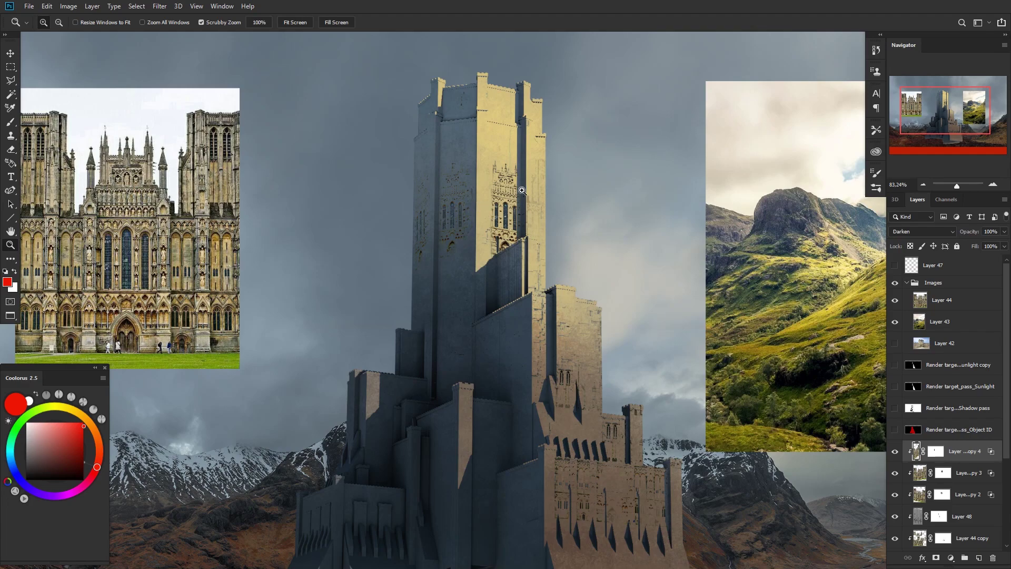
scroll(505, 193, "down", 2)
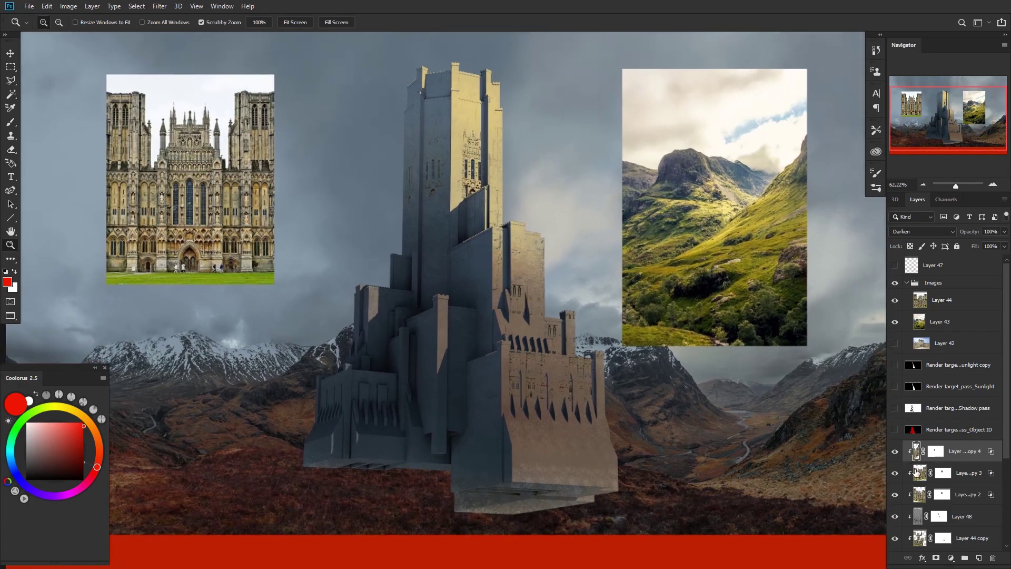
Step: Select both shadowed-face window layers, Layer 44 copy 3 and copy 4, and lower their opacity to 83%
left_click(917, 473, "shift")
left_click_drag(1005, 235, 985, 244)
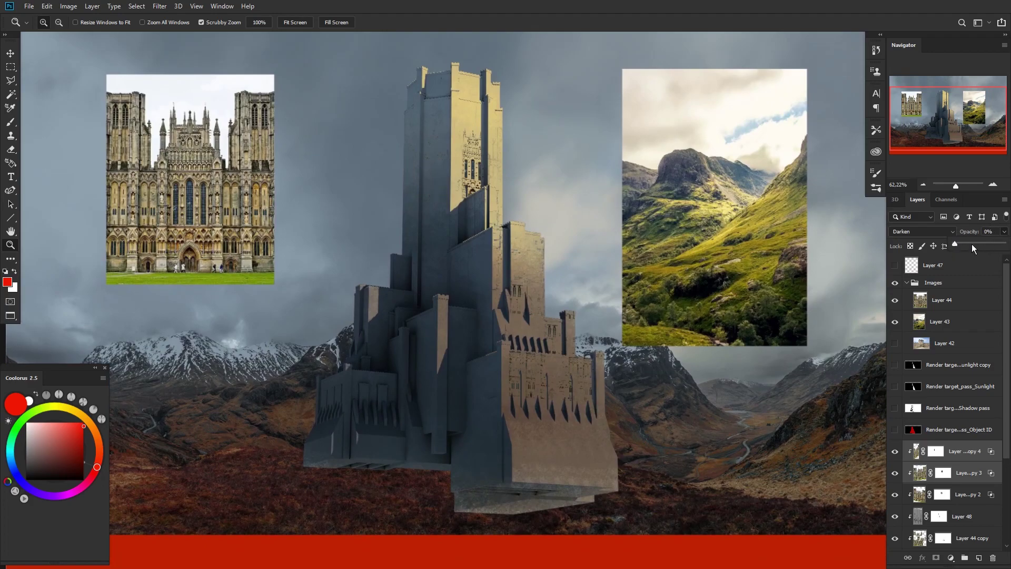
left_click_drag(989, 244, 996, 245)
scroll(611, 364, "down", 3)
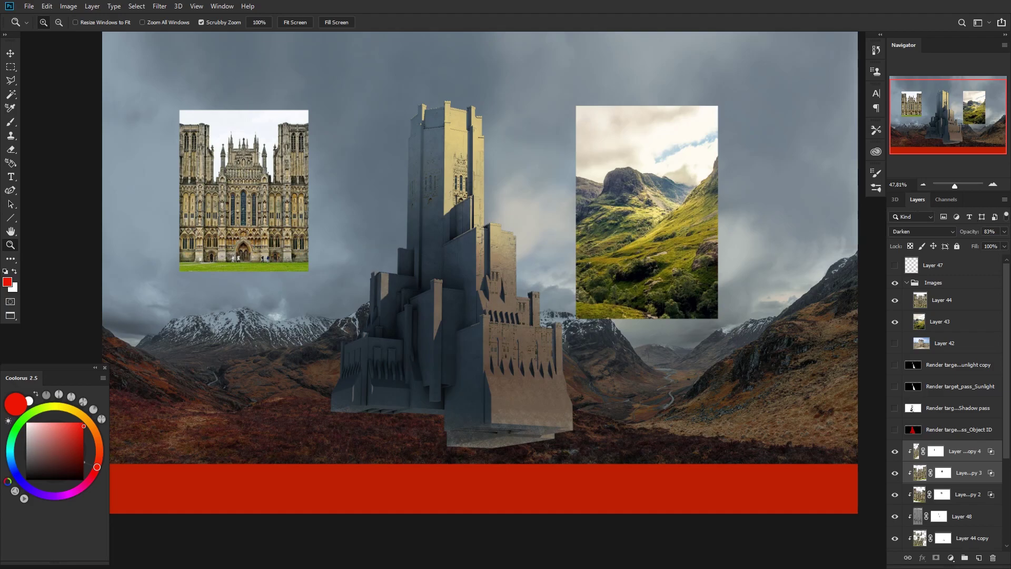
Step: Browse the Scottish Highlands photo pack folder in File Explorer for landscape reference images
left_click_drag(1010, 191, 567, 133)
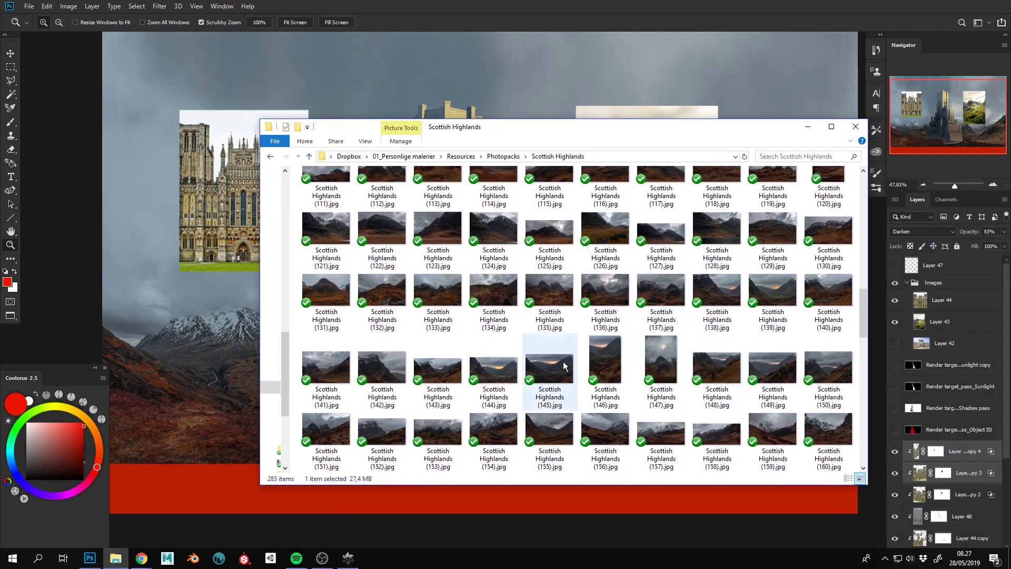
scroll(580, 358, "up", 5)
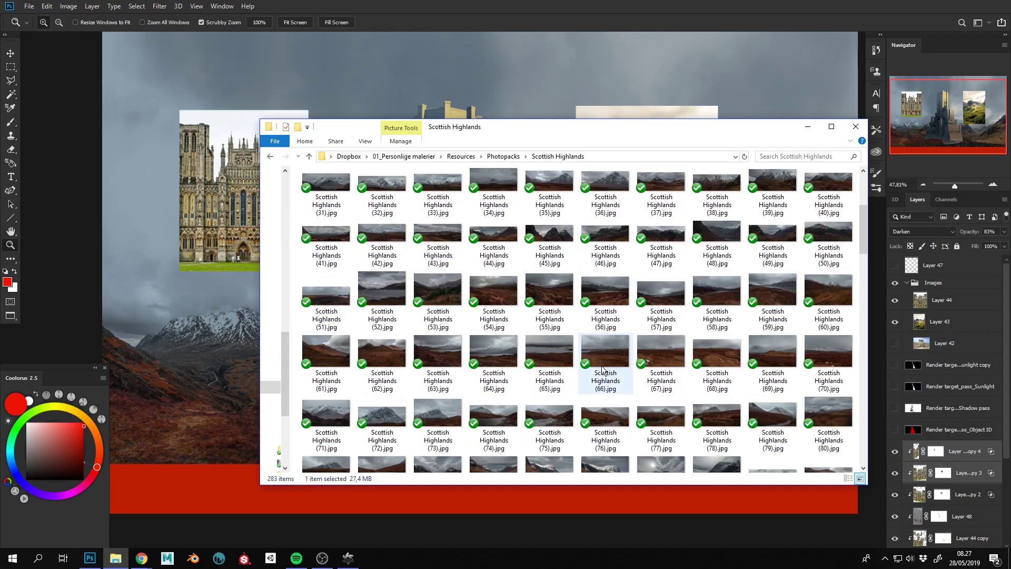
scroll(603, 365, "down", 7)
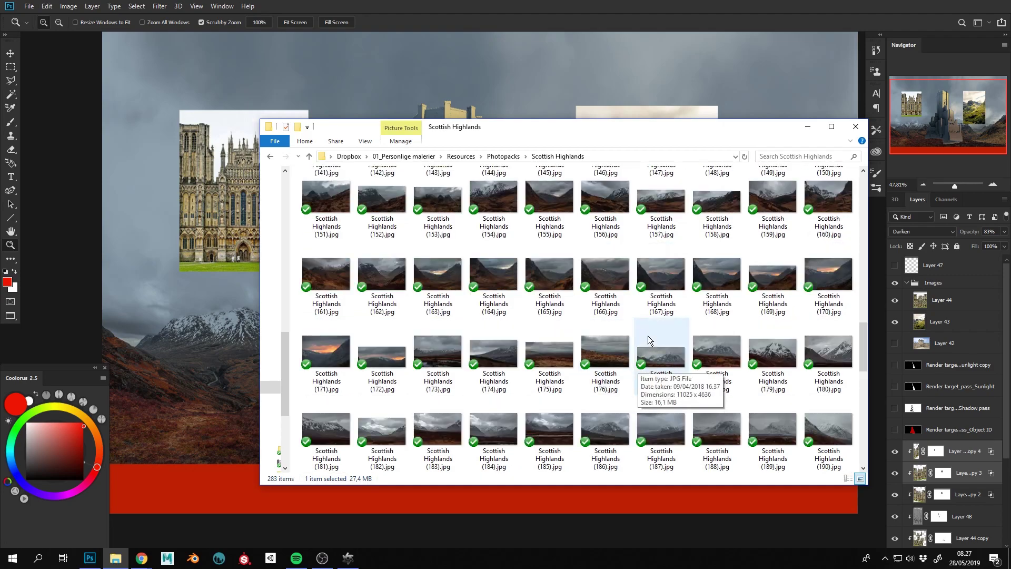
scroll(648, 337, "down", 3)
scroll(620, 353, "up", 12)
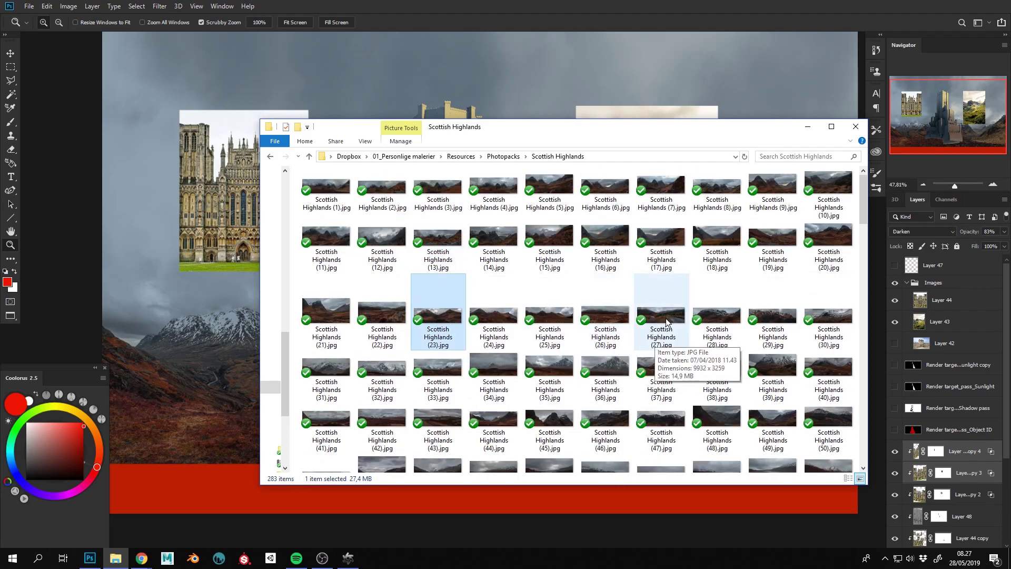
left_click_drag(526, 131, 998, 174)
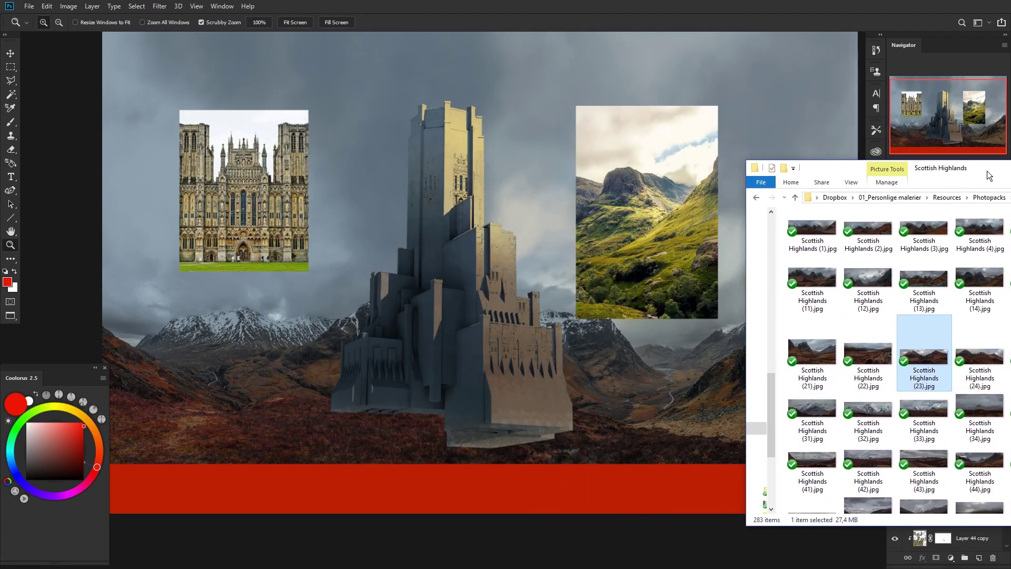
left_click_drag(989, 175, 1010, 171)
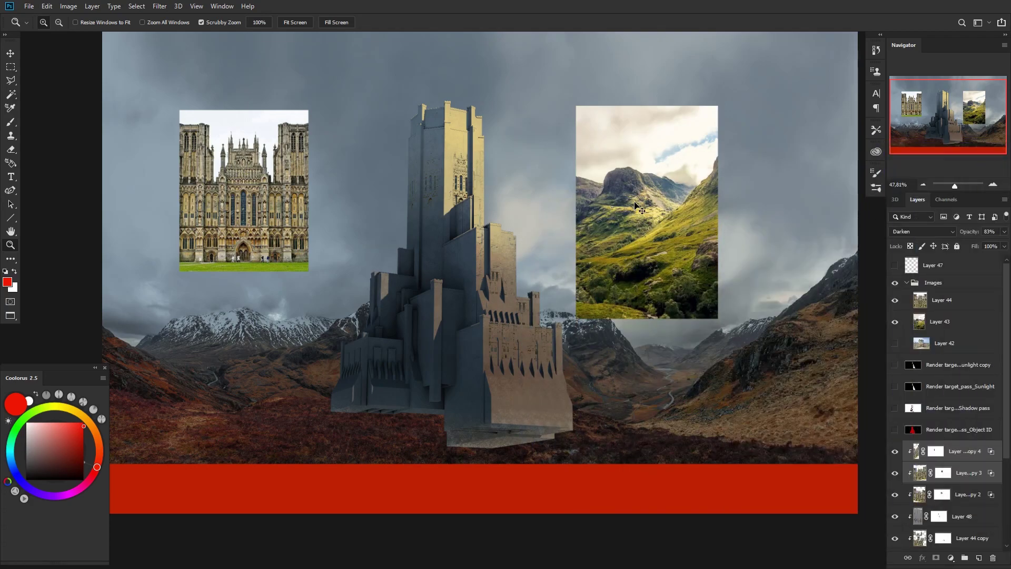
Step: Move the green valley photo on Layer 43 further up and right, and duplicate it in front of the castle's lower-left base
key("v")
left_click_drag(630, 283, 657, 261)
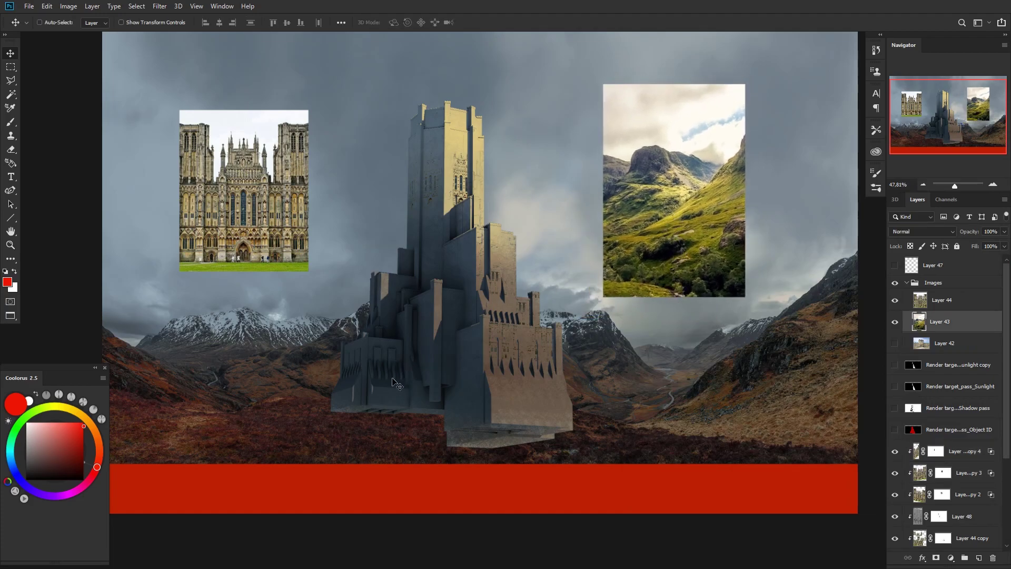
left_click_drag(696, 231, 481, 329)
key("z")
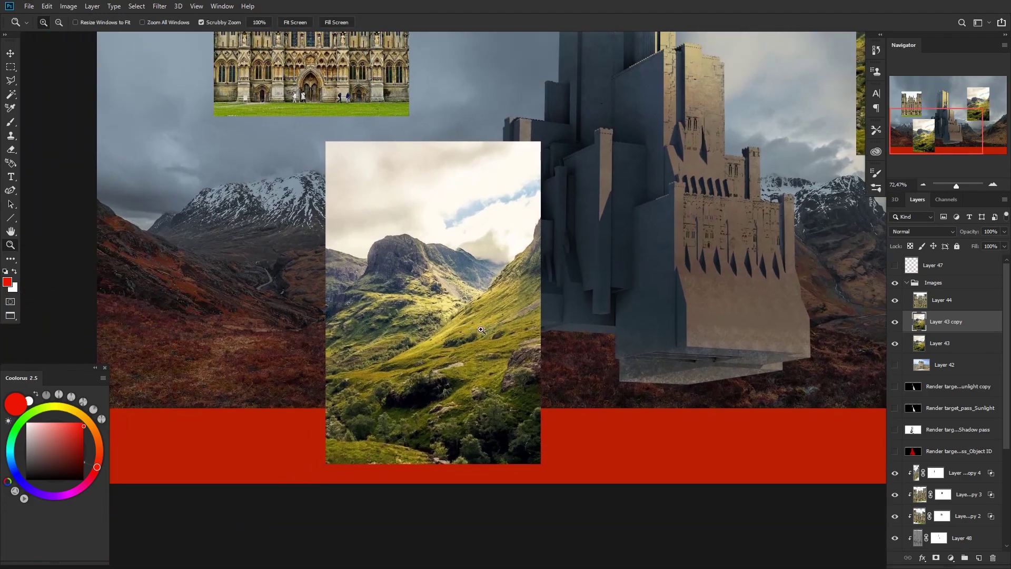
Step: Add a mask to Layer 43 copy and paint black at 100% opacity along the ridge of the grassy slope
left_click(935, 560)
key("b")
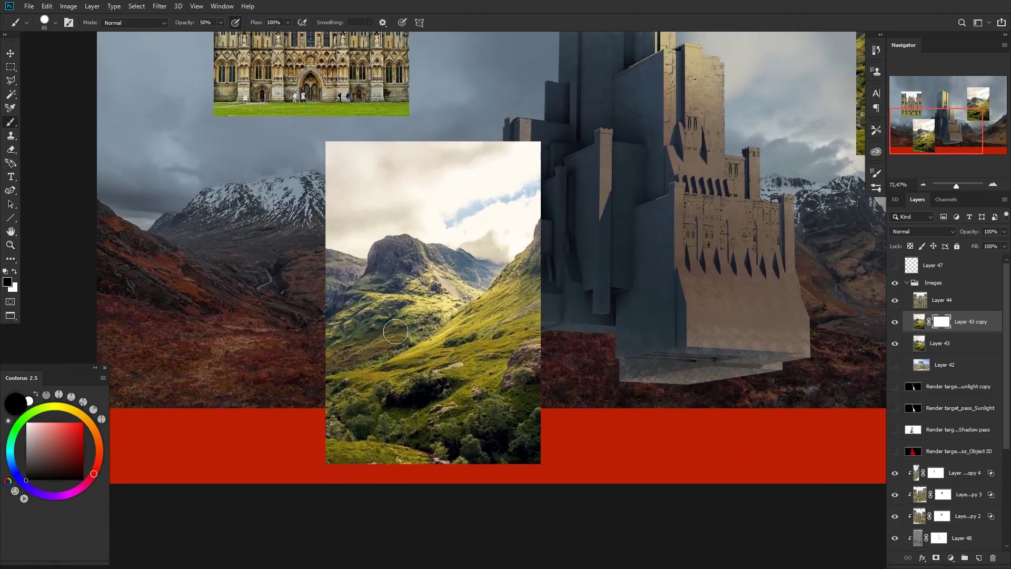
key("0")
left_click_drag(337, 366, 366, 351)
mouse_move(378, 350)
left_mouse_down()
mouse_move(479, 278)
mouse_move(546, 198)
mouse_move(547, 224)
mouse_move(447, 313)
mouse_move(558, 257)
mouse_move(543, 280)
mouse_move(462, 361)
mouse_move(471, 322)
mouse_move(517, 304)
mouse_move(437, 353)
mouse_move(530, 270)
mouse_move(522, 301)
mouse_move(508, 283)
mouse_move(554, 221)
mouse_move(502, 287)
mouse_move(548, 217)
mouse_move(489, 284)
left_mouse_up()
key("x")
key("x")
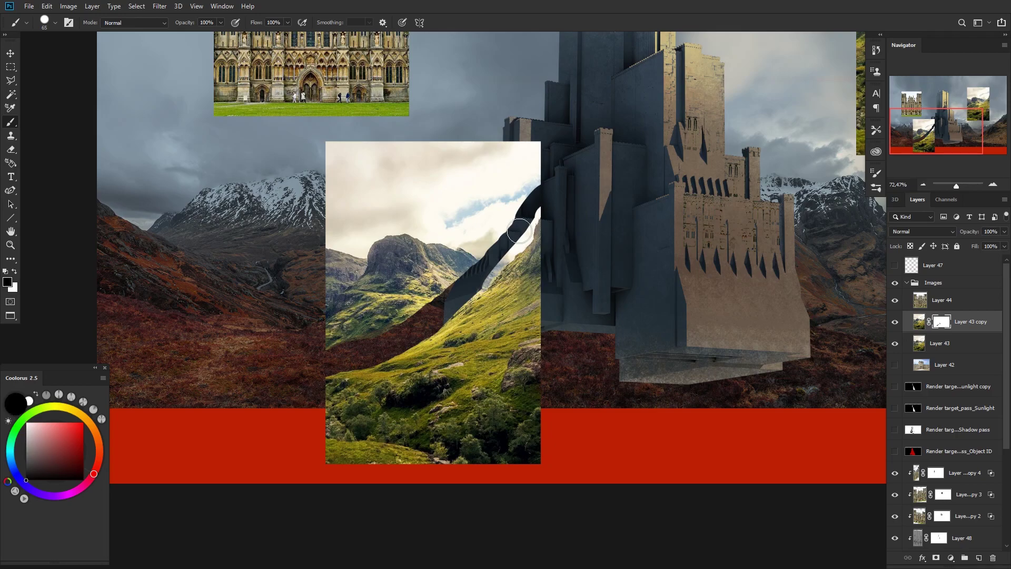
mouse_move(519, 232)
left_mouse_down()
mouse_move(530, 213)
mouse_move(512, 248)
left_mouse_up()
Step: Mask out the remaining sky along the slope's ridge with the angular brush from AndreasBrush_05, sized to 70 px
right_click(554, 242)
left_click(799, 354)
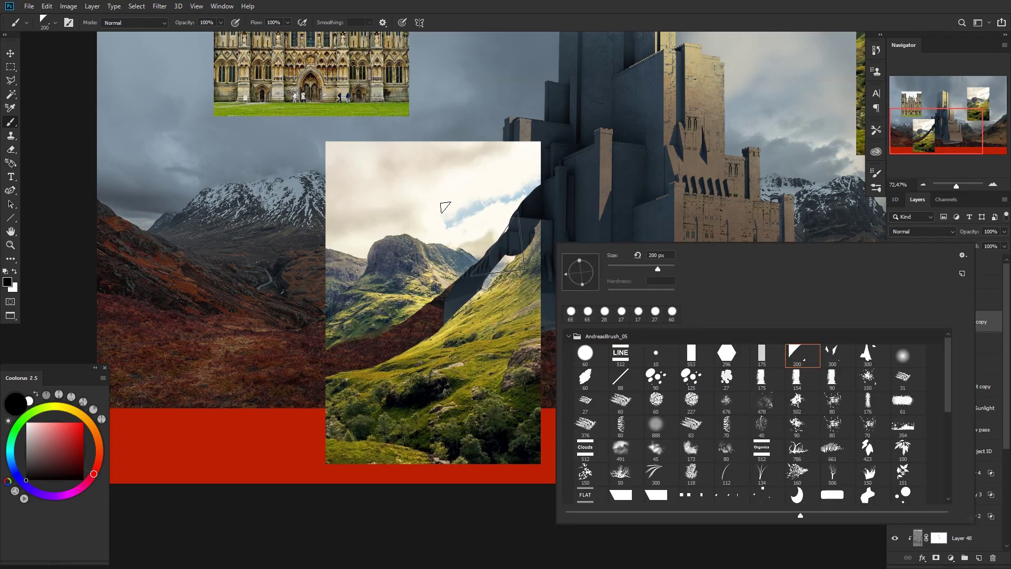
left_click(483, 237)
left_click_drag(519, 254, 551, 254)
key("bracketright")
key("bracketright")
key("bracketright")
key("bracketright")
key("bracketright")
key("bracketright")
key("bracketright")
key("bracketright")
key("bracketright")
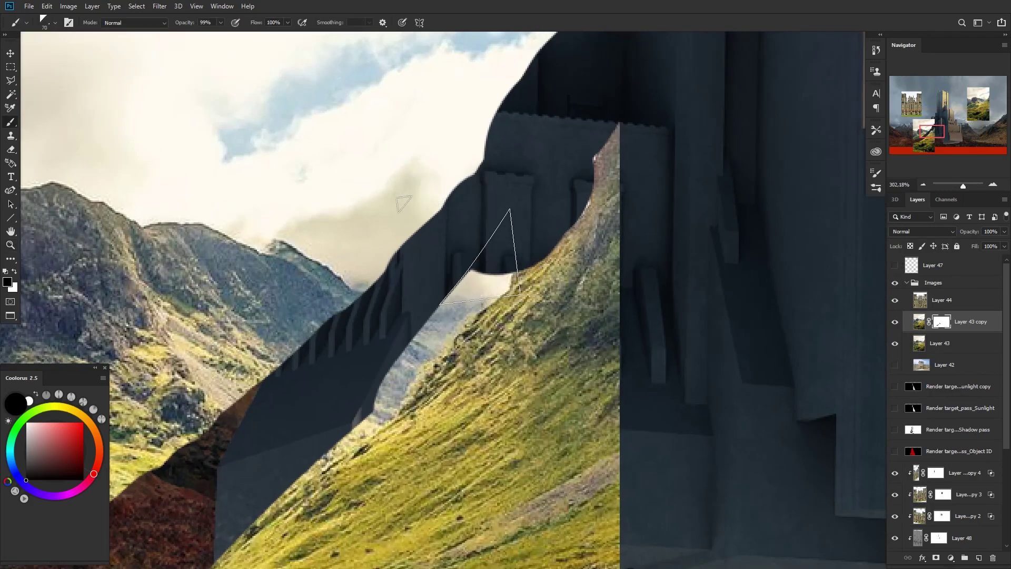
mouse_move(457, 248)
left_mouse_down()
mouse_move(346, 342)
mouse_move(317, 394)
mouse_move(258, 443)
mouse_move(428, 230)
left_mouse_up()
left_click_drag(472, 168, 254, 329)
left_click_drag(435, 360, 406, 350)
Step: Switch back to the hard round brush and mask out the photo's sky and distant mountains, leaving only the grassy slope
right_click(505, 293)
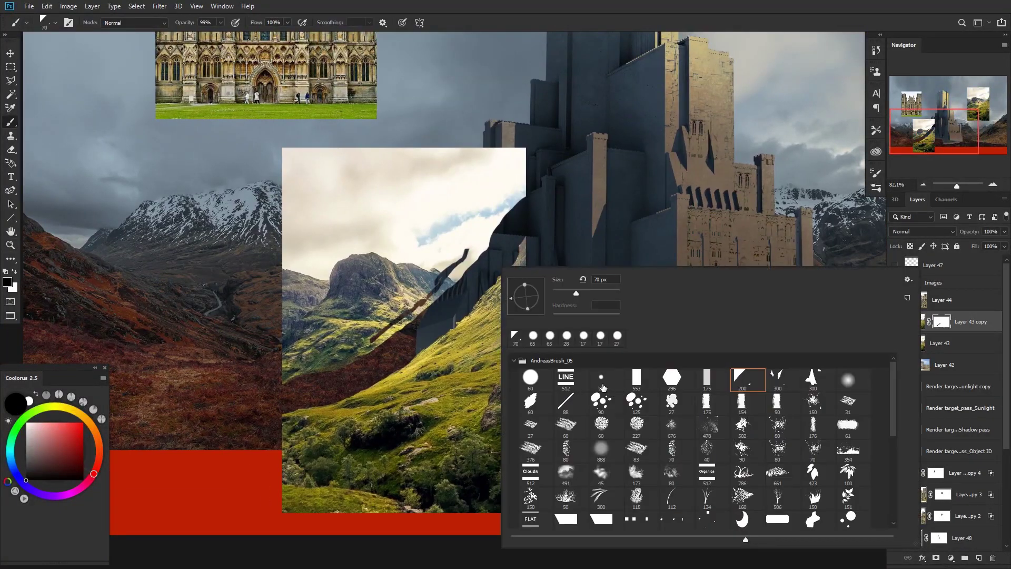
left_click(533, 381)
left_click(400, 329)
mouse_move(441, 273)
left_mouse_down()
mouse_move(511, 181)
mouse_move(262, 185)
mouse_move(306, 187)
mouse_move(258, 297)
mouse_move(266, 336)
mouse_move(288, 346)
mouse_move(361, 342)
left_mouse_up()
Step: Move the masked grassy slope down and left so its peak meets the lower-left corner of the castle
key("z")
scroll(376, 352, "down", 4)
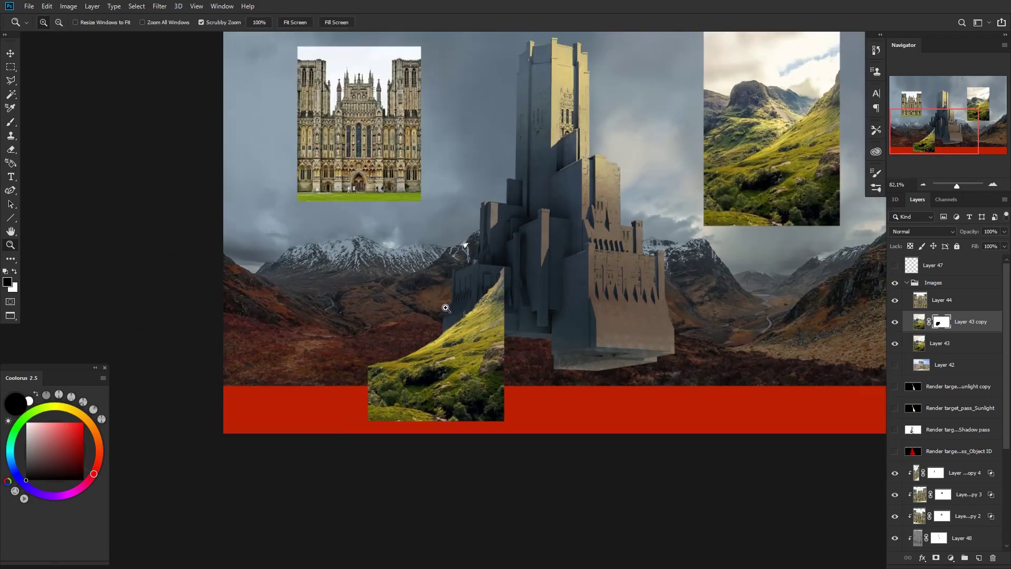
key("v")
left_click_drag(435, 336, 387, 365)
key("z")
scroll(464, 274, "down", 1)
scroll(463, 275, "down", 1)
key("v")
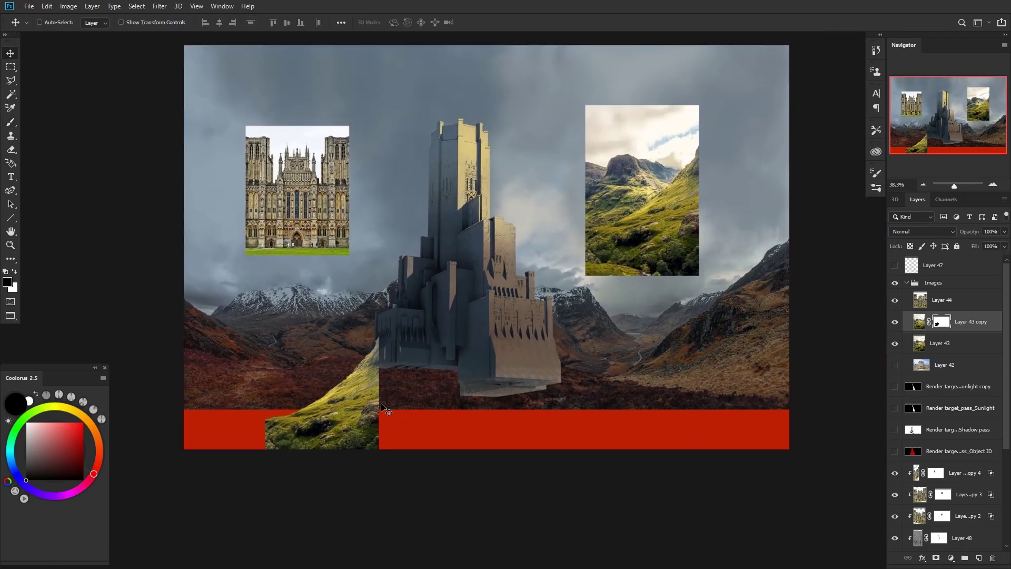
Step: Trim the slope's pointed peak by painting black on its mask beneath the castle's left corner
key("m")
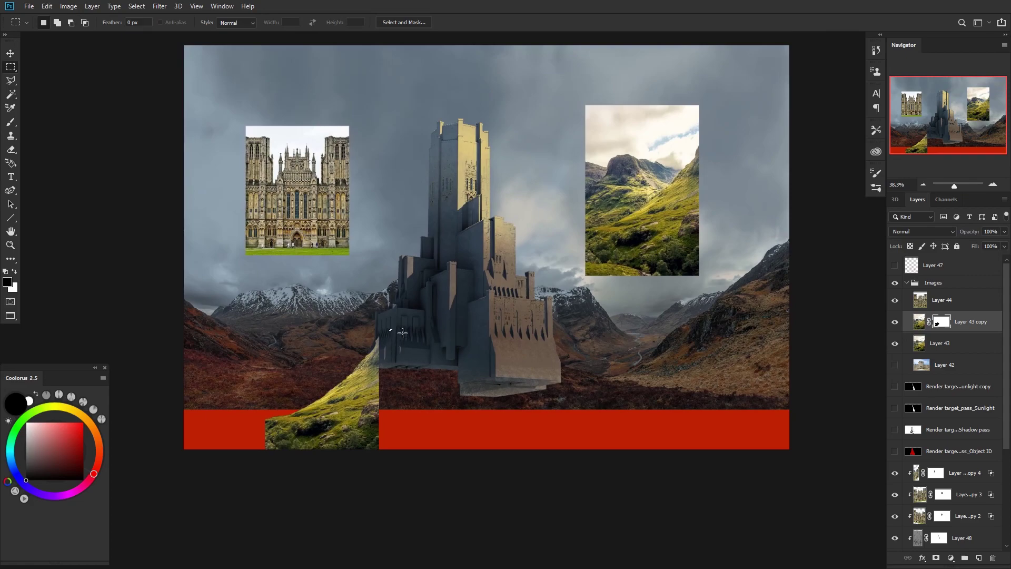
key("ctrl+d")
key("b")
mouse_move(386, 352)
left_mouse_down()
mouse_move(364, 347)
mouse_move(345, 360)
mouse_move(389, 356)
left_mouse_up()
Step: Duplicate the masked grassy slope and place the copy beneath the castle's front right base
key("v")
left_click_drag(375, 417, 553, 421)
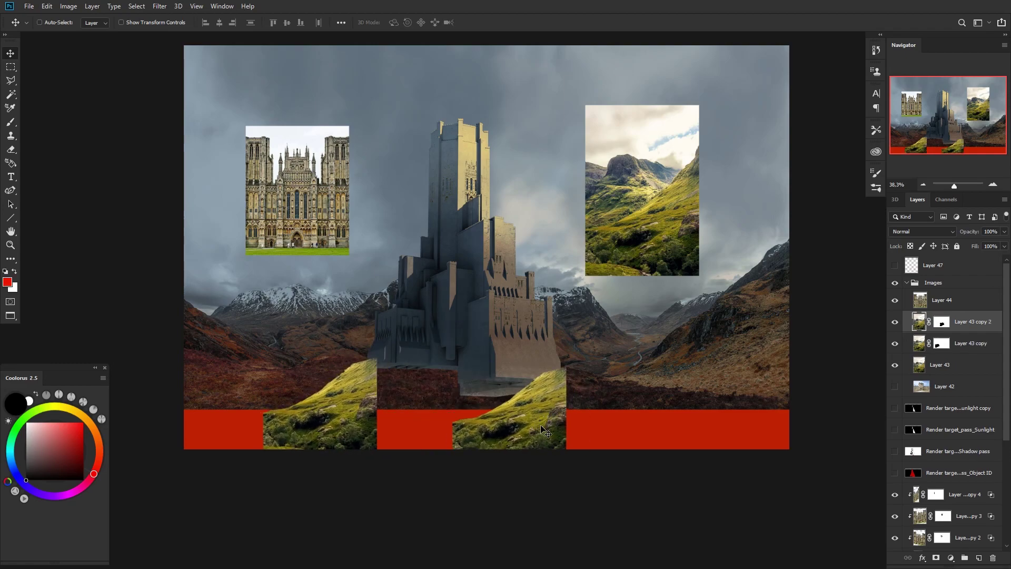
Step: Flip the copied slope horizontally and position it against the castle's right base
key("ctrl+t")
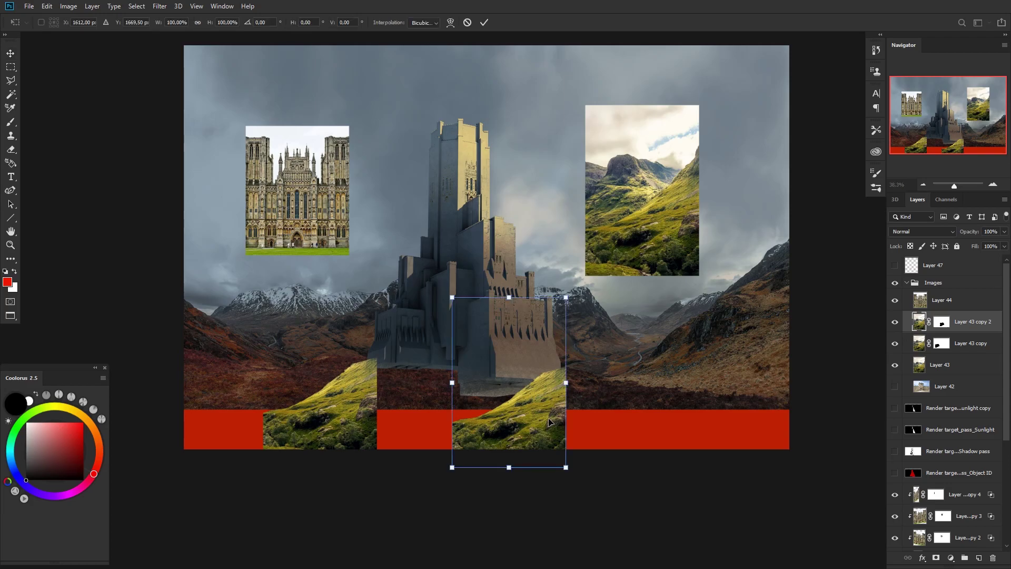
right_click(546, 419)
left_click(543, 395)
left_click_drag(516, 411, 601, 407)
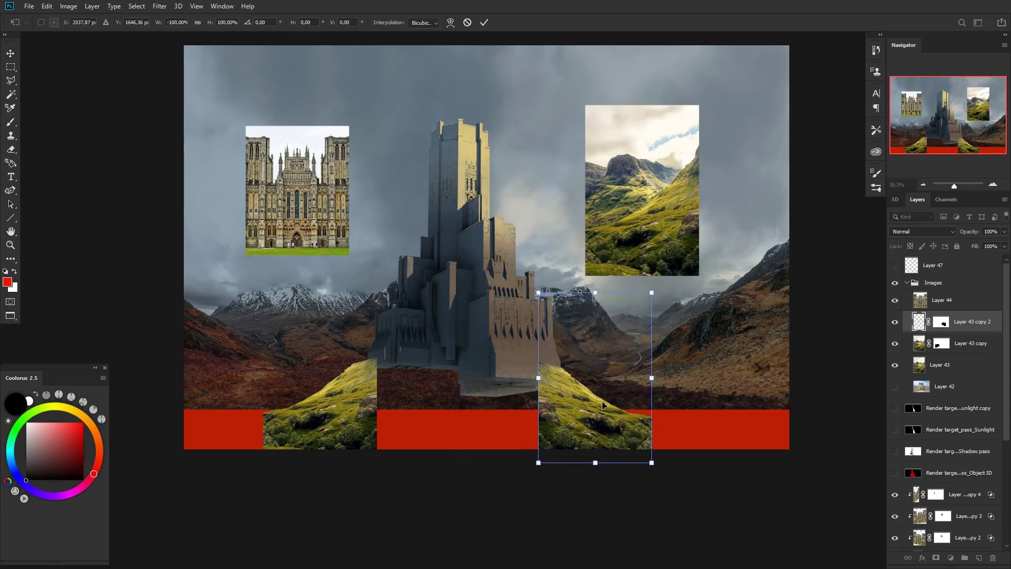
key("Return")
Step: Stretch a narrow strip of the right slope's inner edge across the gap until it overlaps the left slope
key("m")
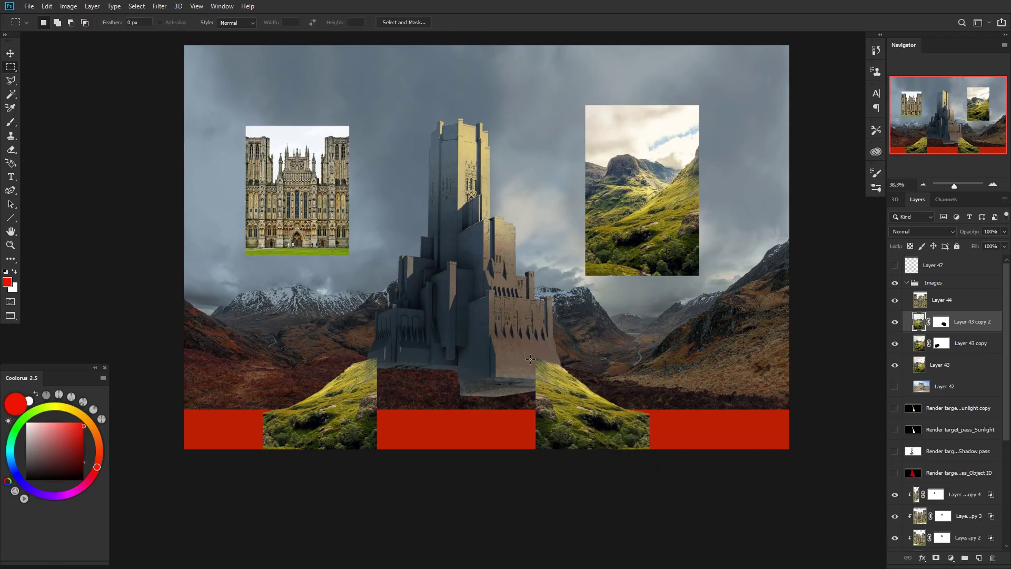
left_click_drag(531, 354, 548, 458)
key("ctrl+t")
mouse_move(531, 402)
left_mouse_down()
mouse_move(519, 413)
mouse_move(299, 416)
left_mouse_up()
key("Return")
Step: Switch to a textured brush and block in sampled olive green over the upper left of the stretched hill
key("b")
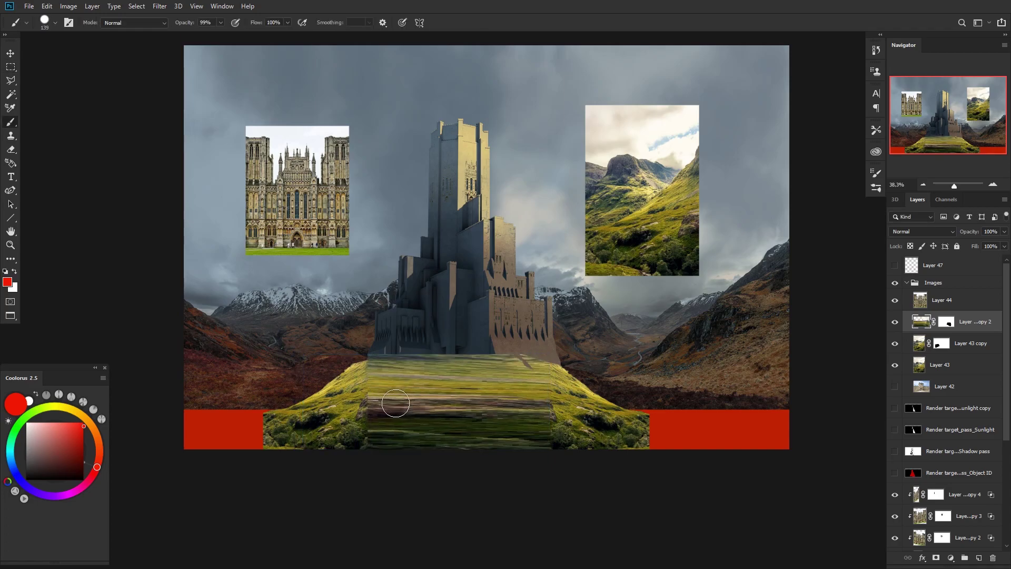
right_click(394, 378)
left_click(491, 407)
left_click(361, 393, "alt")
mouse_move(356, 401)
left_mouse_down()
mouse_move(400, 396)
mouse_move(348, 372)
mouse_move(366, 371)
mouse_move(345, 393)
mouse_move(358, 373)
mouse_move(307, 405)
left_mouse_up()
key("ctrl+z")
left_click(361, 363, "alt")
left_click(345, 395, "alt")
key("ctrl+z")
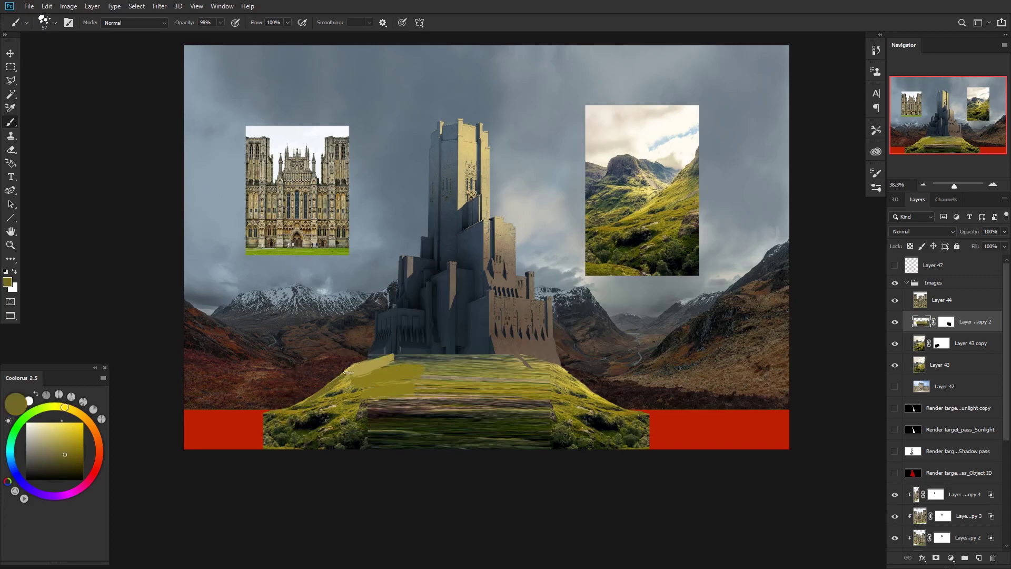
mouse_move(350, 372)
left_mouse_down()
mouse_move(334, 391)
mouse_move(354, 392)
mouse_move(393, 360)
mouse_move(377, 360)
left_mouse_up()
left_click(347, 398, "alt")
Step: Paint sampled grey-green and olive strokes over the stretched streaks across the hill's top, middle and lower part
left_click(410, 355, "alt")
mouse_move(447, 357)
left_mouse_down()
mouse_move(406, 366)
mouse_move(459, 373)
left_mouse_up()
left_click(363, 410, "alt")
mouse_move(364, 410)
left_mouse_down()
mouse_move(383, 403)
mouse_move(443, 432)
left_mouse_up()
left_click(557, 411, "alt")
mouse_move(553, 409)
left_mouse_down()
mouse_move(469, 410)
mouse_move(556, 402)
left_mouse_up()
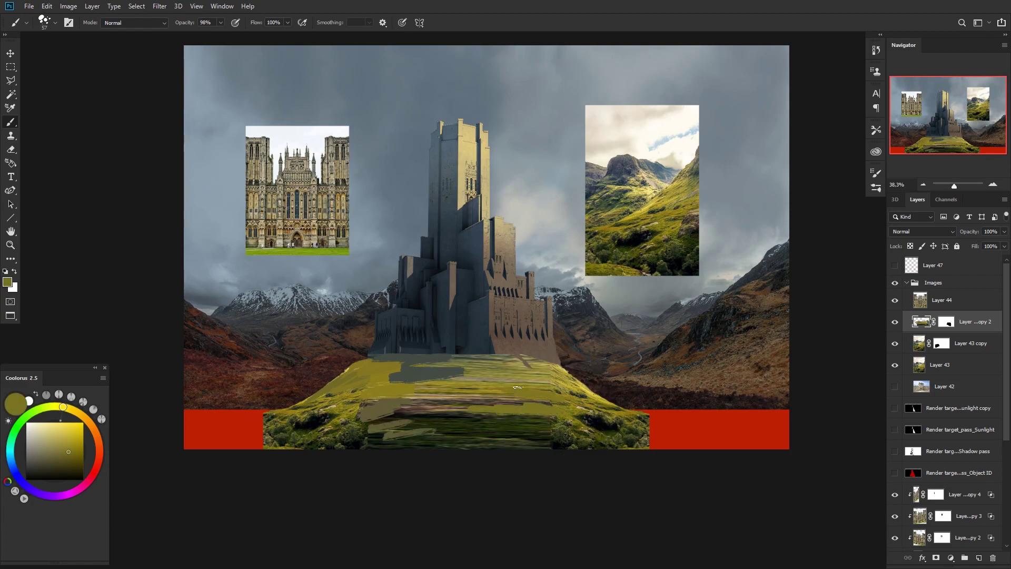
left_click(517, 377, "alt")
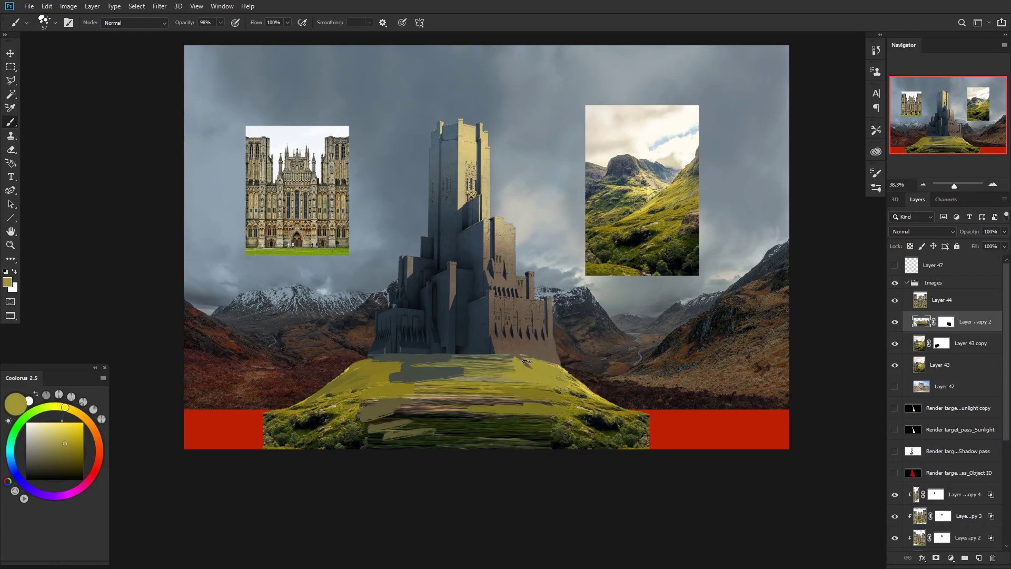
mouse_move(482, 369)
left_mouse_down()
mouse_move(553, 364)
mouse_move(535, 356)
left_mouse_up()
Step: Merge the mirrored right slope layer down into Layer 43 copy
key("z")
key("v")
left_click(529, 362, "ctrl")
key("ctrl+z")
mouse_move(596, 408)
left_mouse_down()
mouse_move(586, 406)
mouse_move(605, 418)
left_mouse_up()
key("b")
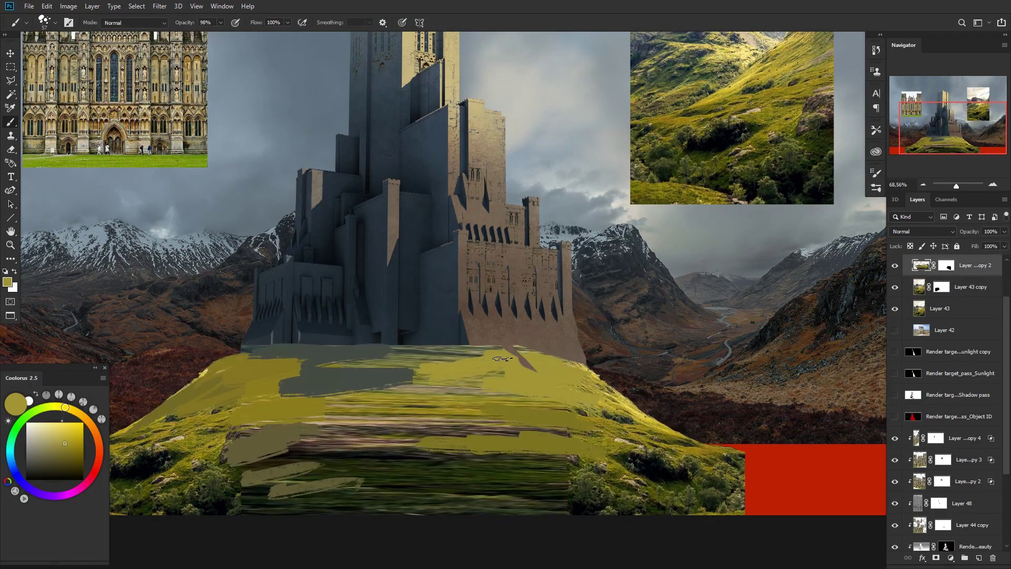
key("ctrl+e")
key("Return")
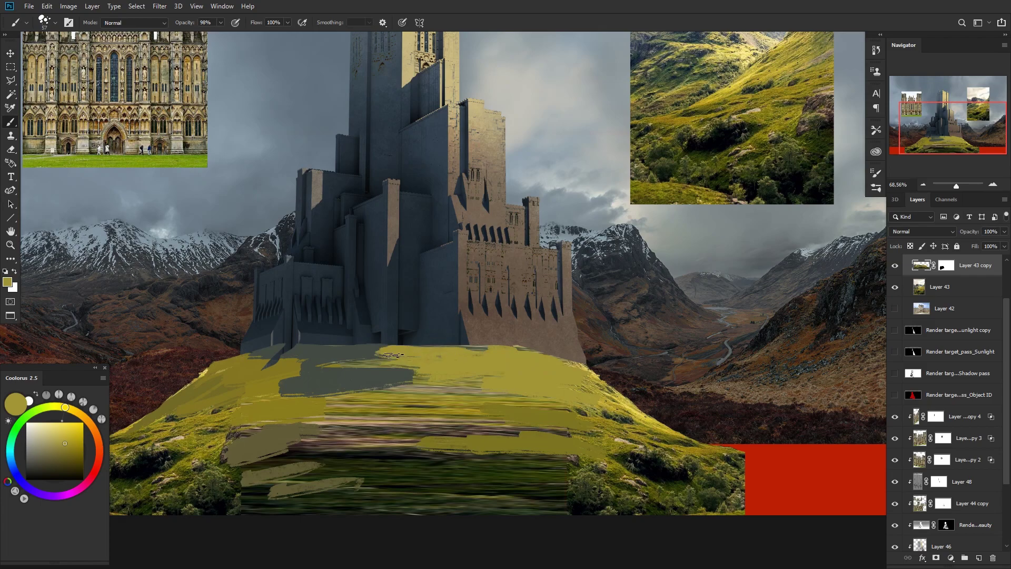
Step: Paint sampled grey-green and dark shadow strokes along the hilltop where it meets the castle's front base
left_click(432, 343, "alt")
scroll(432, 342, "up", 3)
scroll(445, 343, "down", 3)
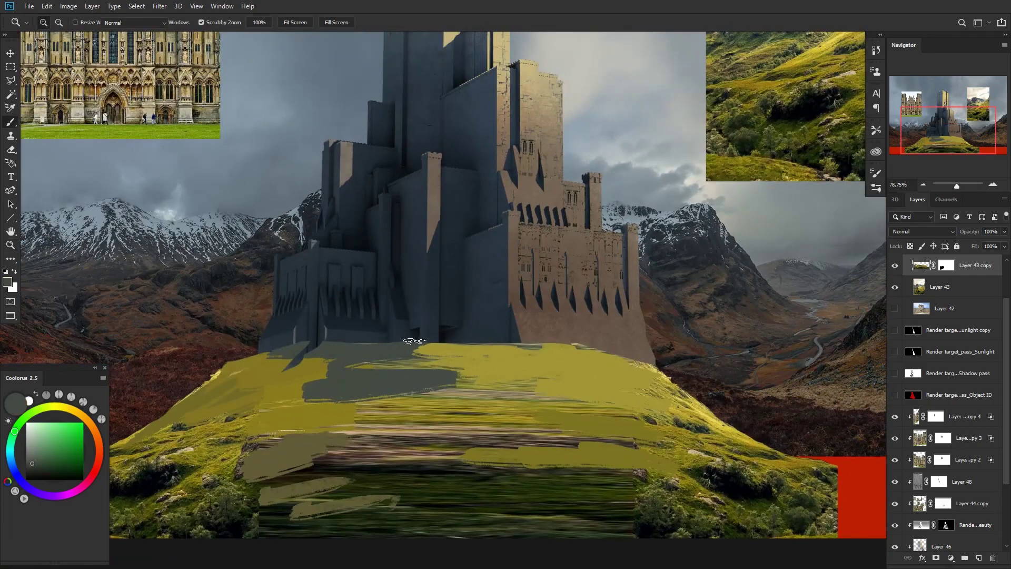
mouse_move(427, 341)
left_mouse_down()
mouse_move(371, 345)
mouse_move(438, 332)
mouse_move(400, 467)
mouse_move(435, 338)
mouse_move(375, 341)
left_mouse_up()
left_click(399, 468, "alt")
mouse_move(341, 343)
left_mouse_down()
mouse_move(326, 350)
mouse_move(457, 333)
mouse_move(494, 350)
mouse_move(433, 344)
left_mouse_up()
Step: Cover the streaks in the hill's middle with sampled olive strokes and darken its lower right with deep green
left_click(538, 358, "alt")
mouse_move(646, 421)
left_mouse_down()
mouse_move(627, 441)
mouse_move(644, 462)
mouse_move(556, 476)
mouse_move(637, 503)
mouse_move(590, 512)
mouse_move(466, 462)
left_mouse_up()
left_click(643, 485, "alt")
left_click(652, 508, "alt")
left_click(556, 460)
left_click(591, 449, "alt")
mouse_move(600, 452)
left_mouse_down()
mouse_move(486, 430)
mouse_move(502, 409)
mouse_move(476, 393)
mouse_move(350, 396)
mouse_move(339, 408)
mouse_move(366, 420)
mouse_move(309, 448)
mouse_move(391, 461)
mouse_move(371, 470)
left_mouse_up()
left_click_drag(447, 499, 487, 480)
left_click_drag(503, 505, 549, 491)
Step: Clone a patch of rocky grass from the right slope onto the adjoining edge of the painted hill
key("z")
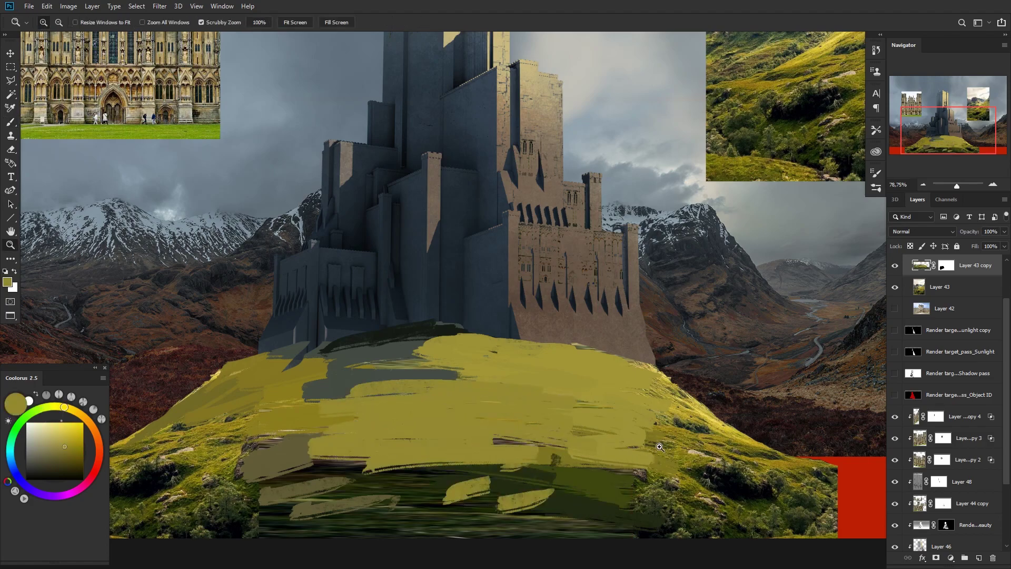
left_click_drag(656, 436, 623, 433)
key("s")
left_click(630, 443, "alt")
left_click_drag(567, 416, 561, 427)
key("ctrl+z")
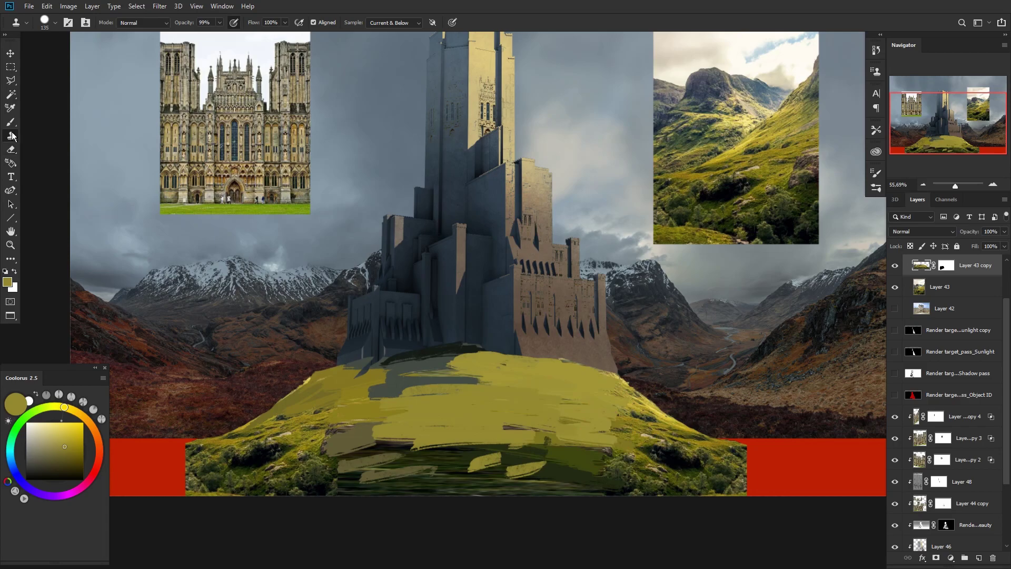
mouse_move(587, 411)
left_mouse_down()
mouse_move(622, 440)
mouse_move(614, 436)
mouse_move(625, 420)
mouse_move(588, 421)
mouse_move(663, 440)
left_mouse_up()
Step: Blend the cloned grass patch into the hill's right flank with strokes of sampled dark green and olive
key("b")
left_click(611, 427, "alt")
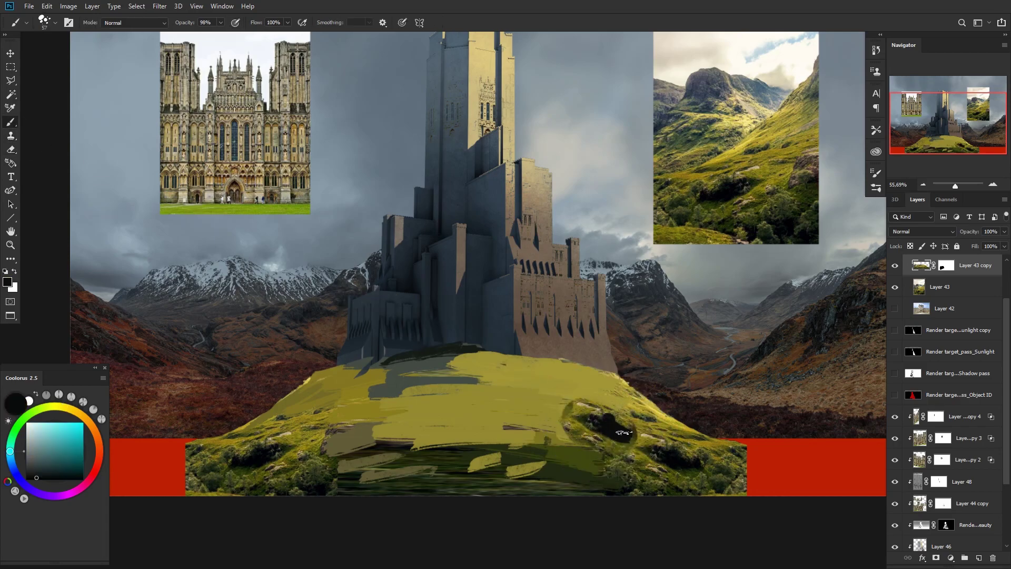
left_click(610, 424, "alt")
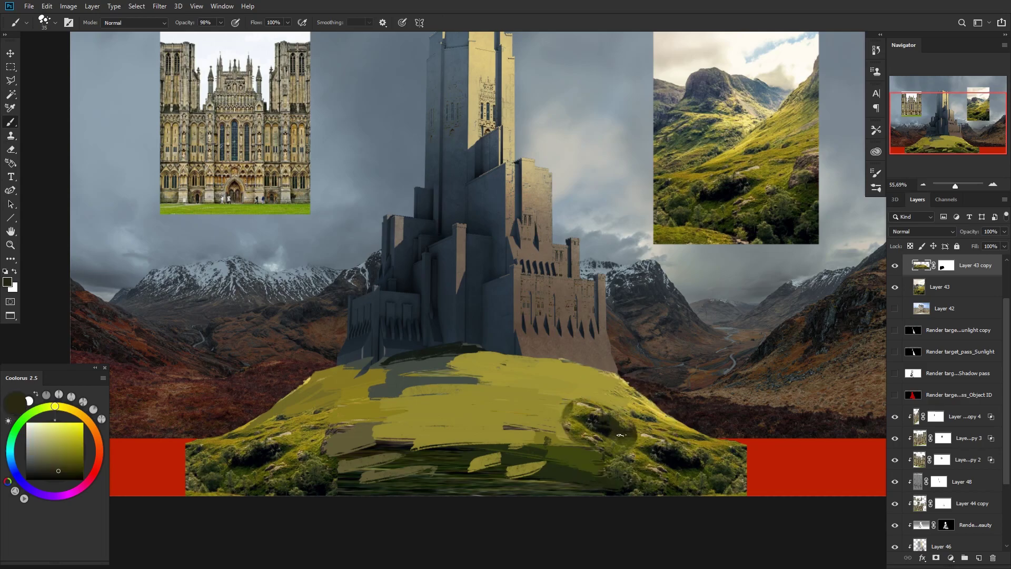
left_click(631, 430, "alt")
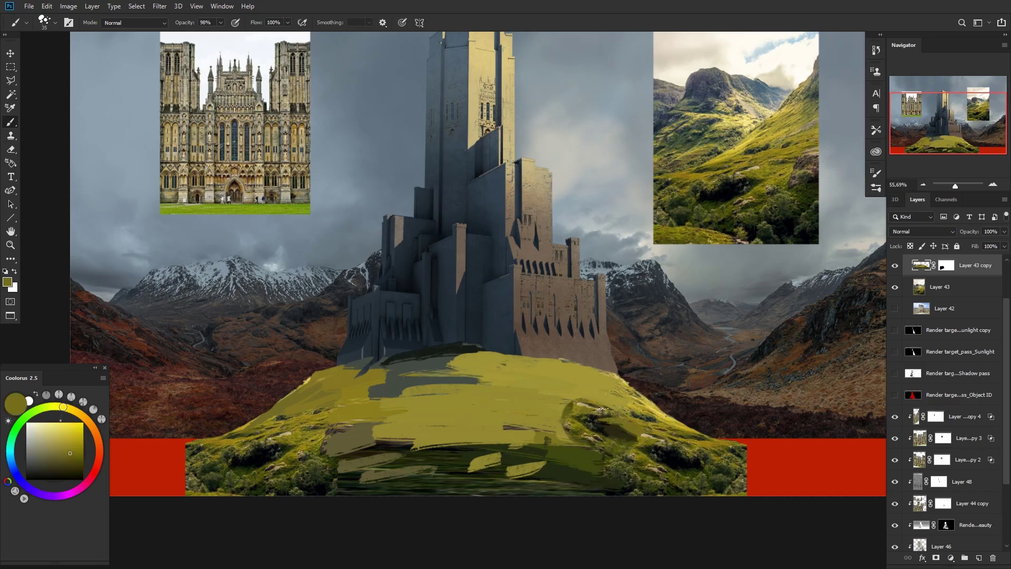
left_click(646, 405, "alt")
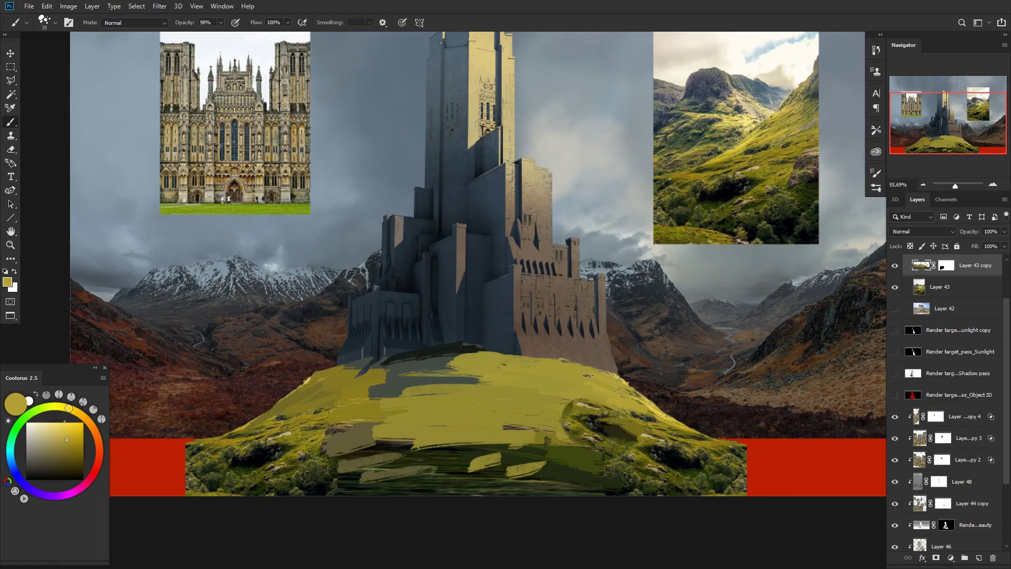
left_click(663, 424, "alt")
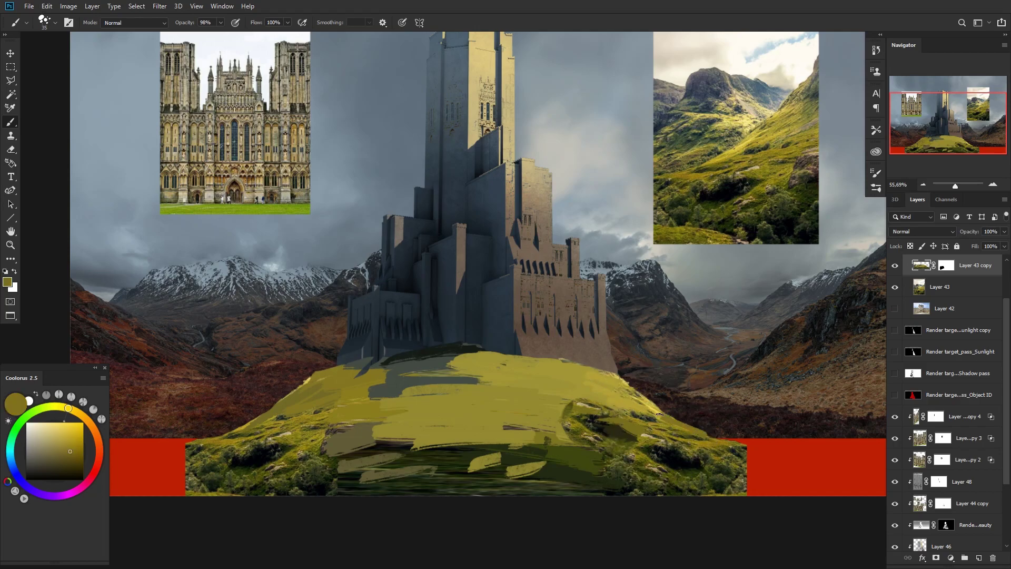
Step: Break up the flat olive area on the hill's upper right with strokes of varied sampled grass tones
left_click_drag(532, 104, 524, 131)
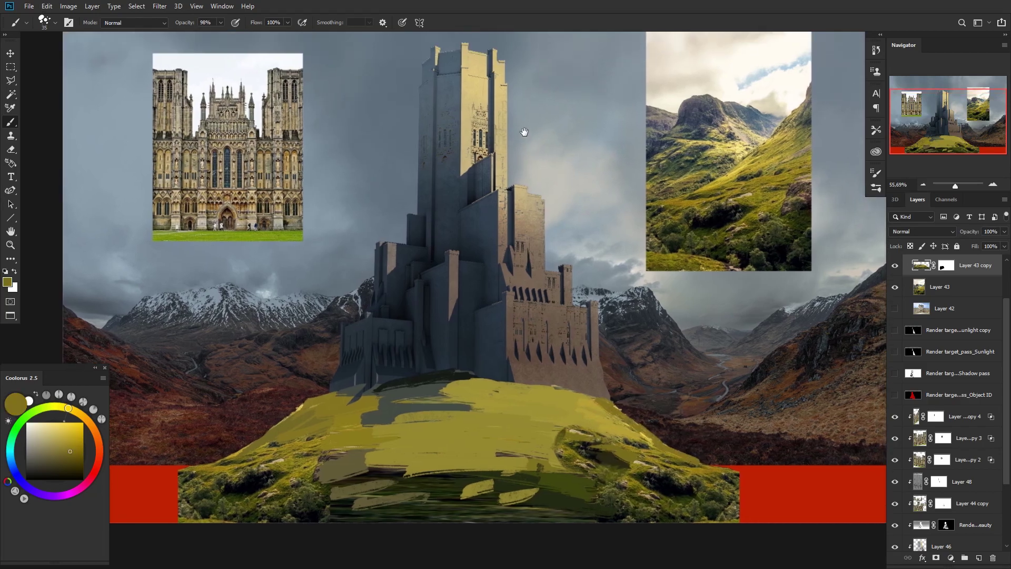
mouse_move(596, 424)
left_mouse_down()
mouse_move(580, 408)
mouse_move(604, 405)
left_mouse_up()
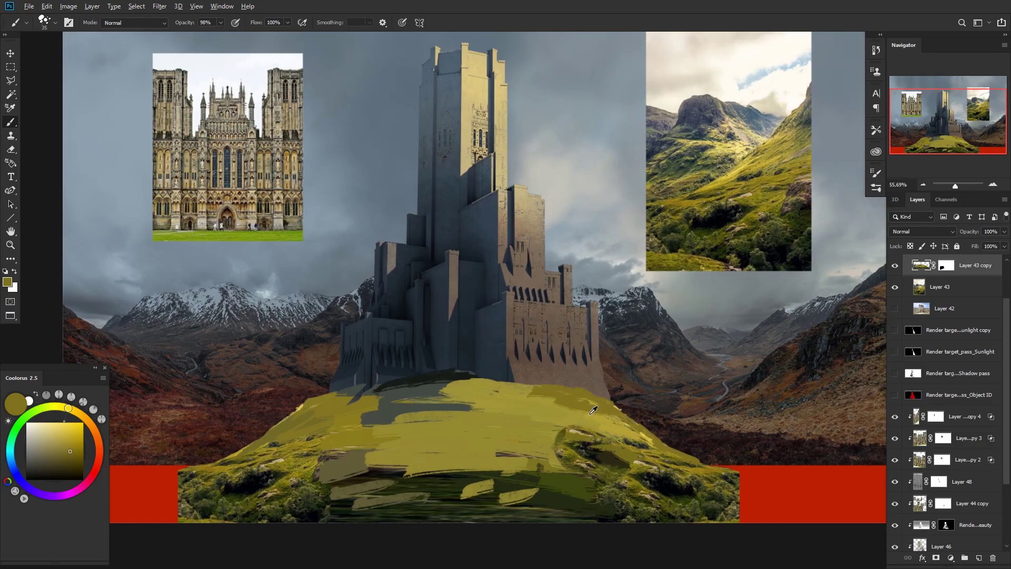
left_click(593, 411, "alt")
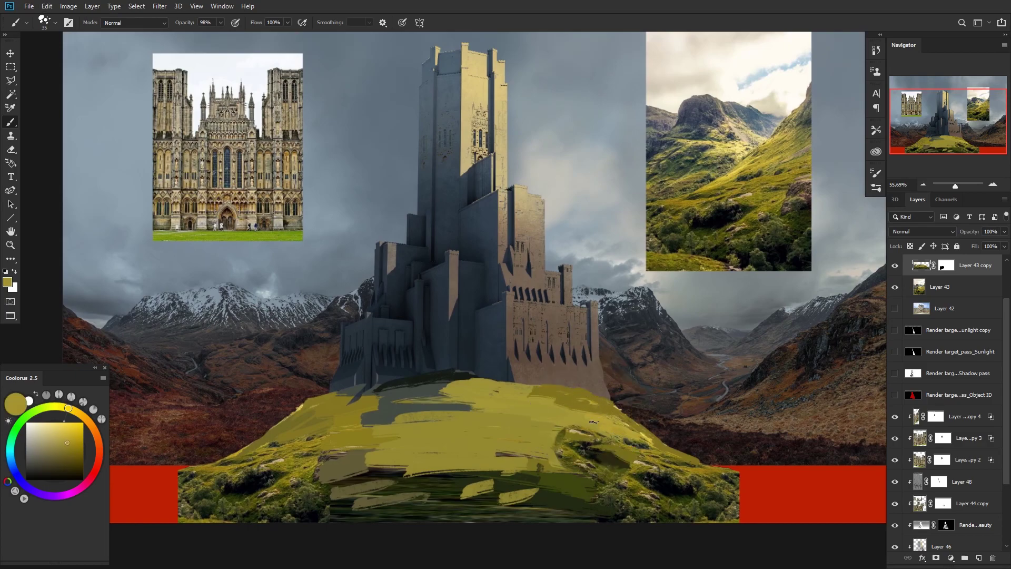
left_click(543, 390, "alt")
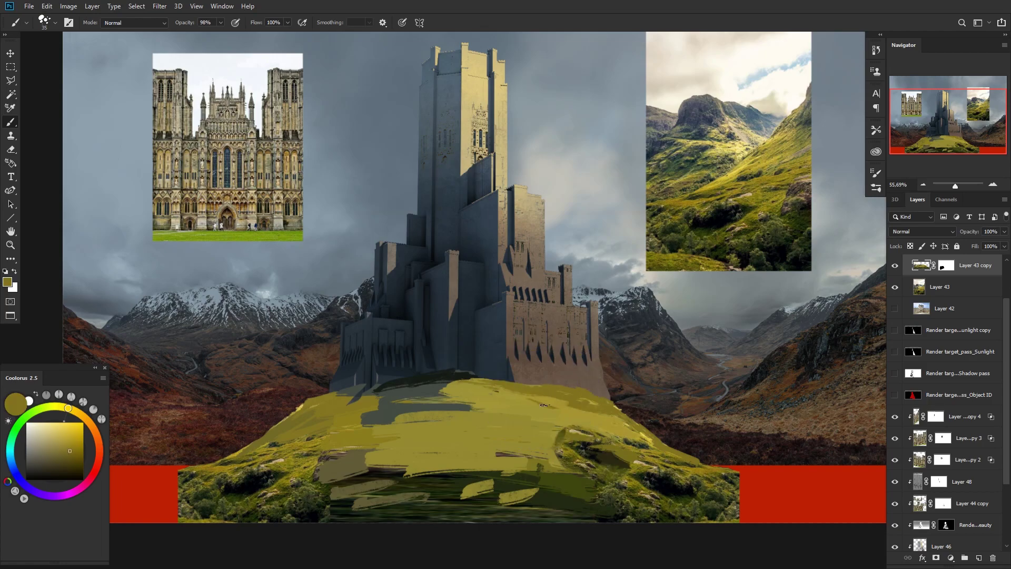
left_click(584, 427, "alt")
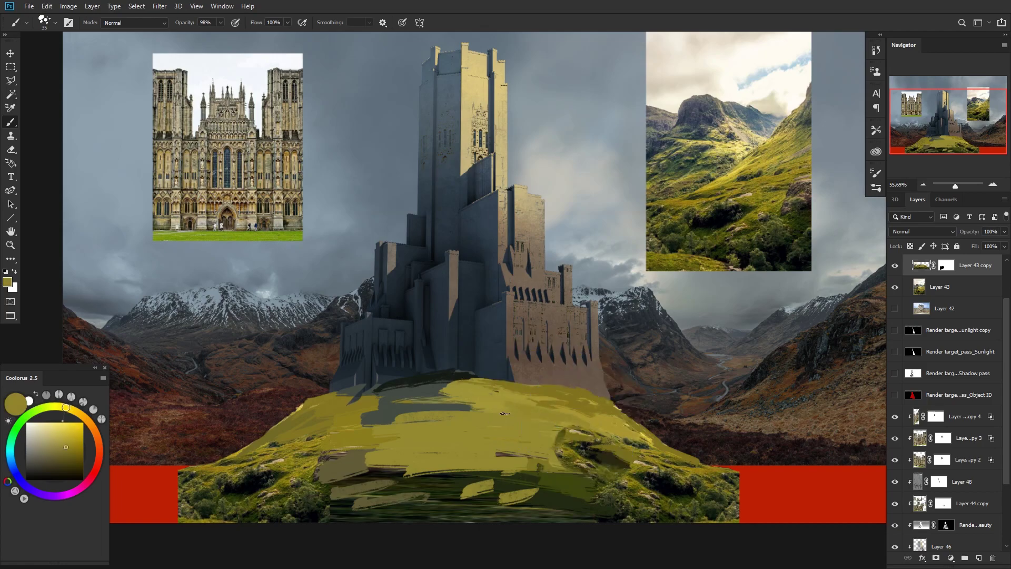
left_click(556, 433, "alt")
Step: Add more sampled olive and darker green strokes through the middle of the hill beside the cloned patch
mouse_move(559, 432)
left_mouse_down()
mouse_move(522, 423)
mouse_move(549, 420)
left_mouse_up()
left_click(618, 429, "alt")
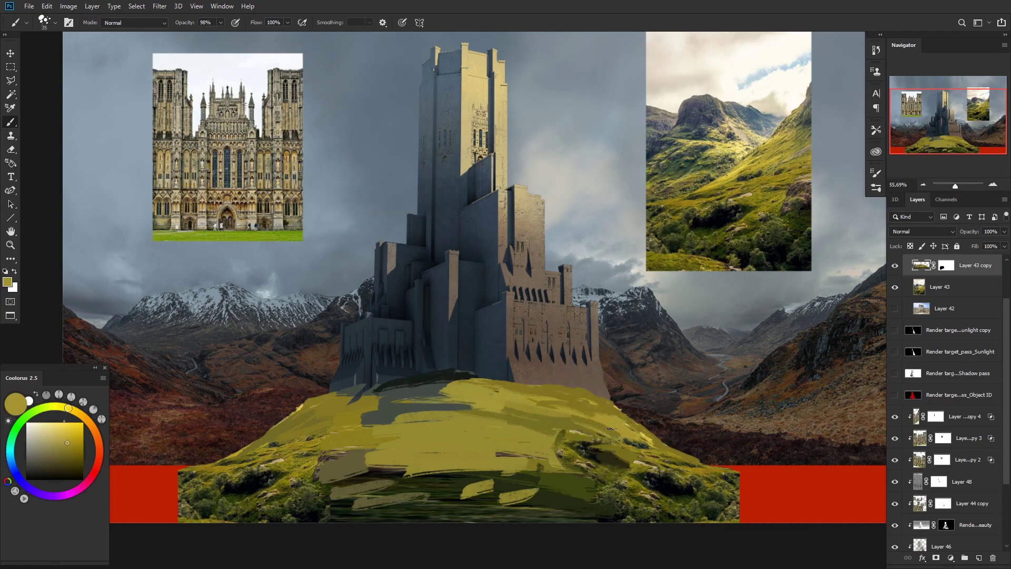
left_click(550, 442, "alt")
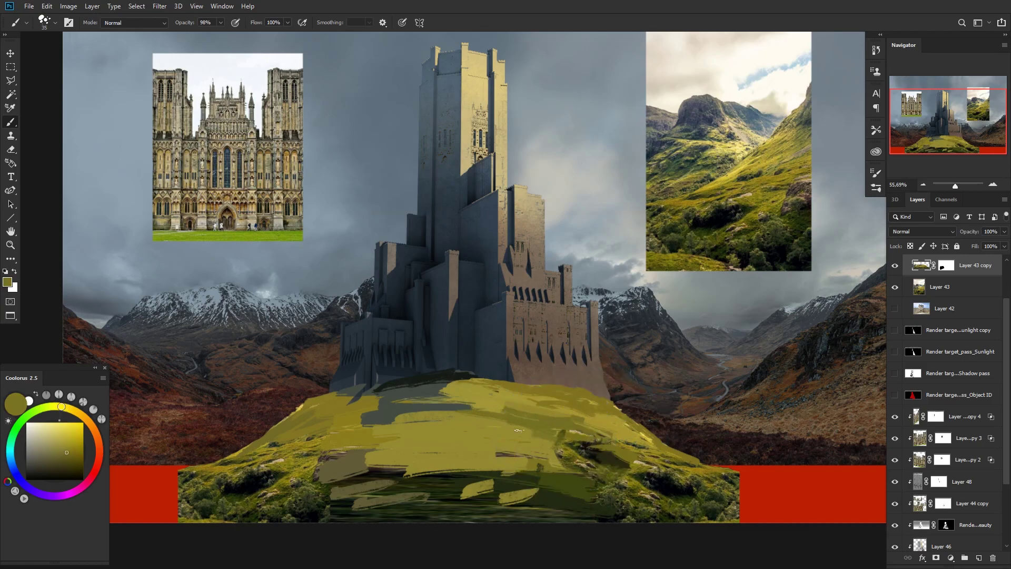
left_click_drag(483, 436, 442, 433)
Step: Paint grey-green shadow strokes on the hill's upper left and apply the layer mask of Layer 43 copy
left_click(394, 389, "alt")
mouse_move(380, 394)
left_mouse_down()
mouse_move(343, 397)
mouse_move(353, 409)
left_mouse_up()
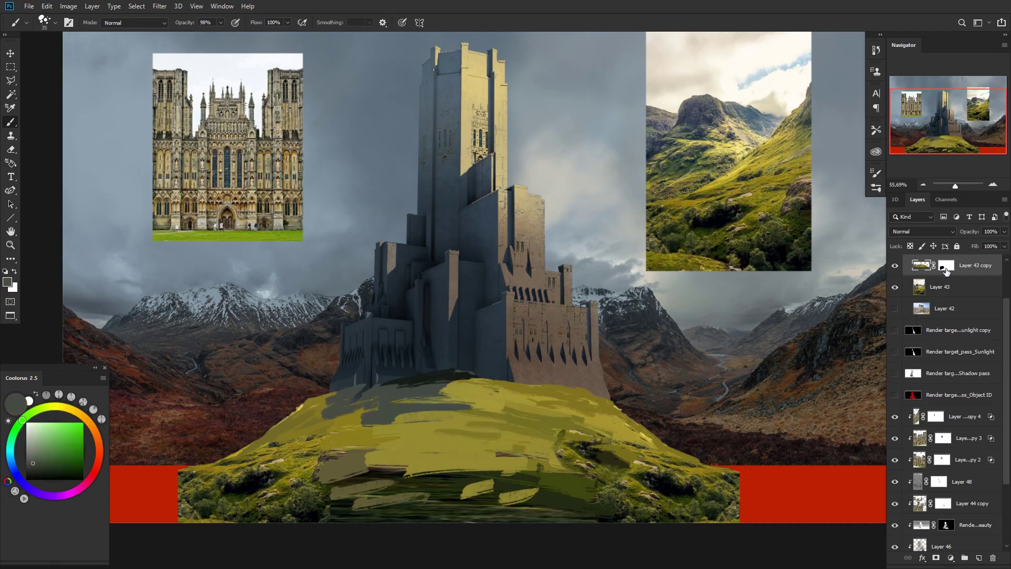
right_click(947, 271)
left_click(952, 296)
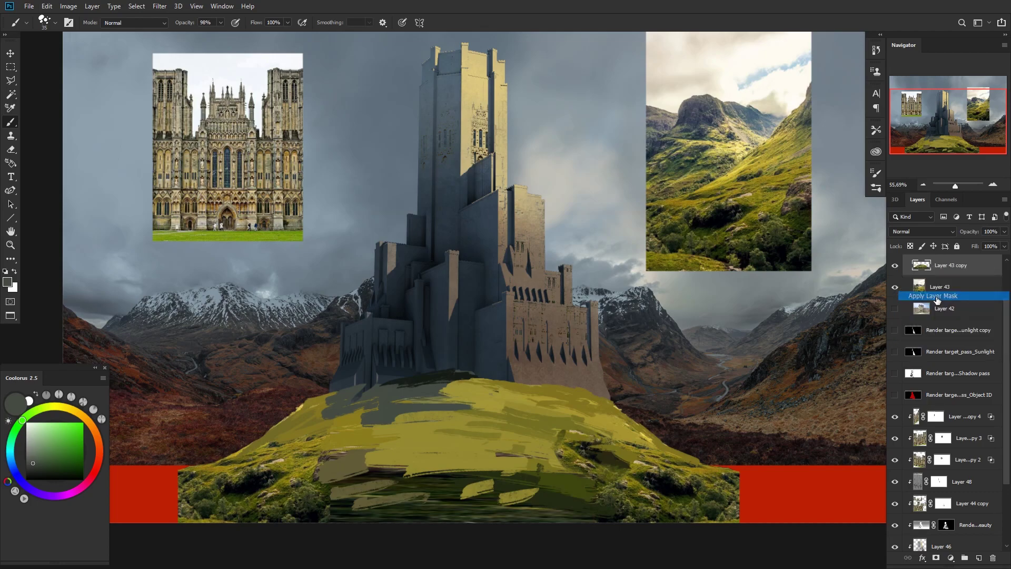
Step: Paint sampled dark and muted olive strokes into the shadow and grass on the hill's left side
left_click(366, 389, "alt")
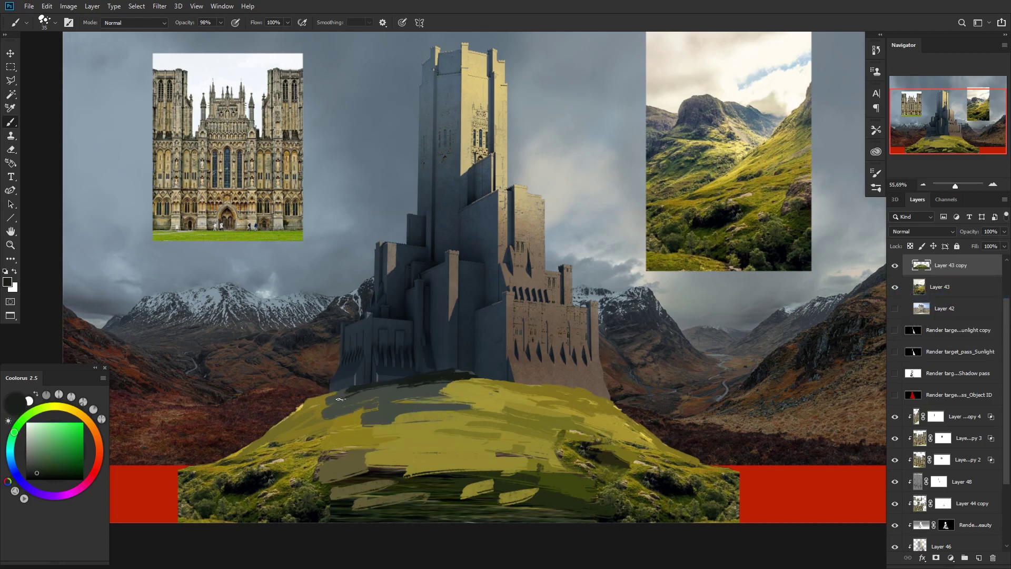
left_click(323, 439, "alt")
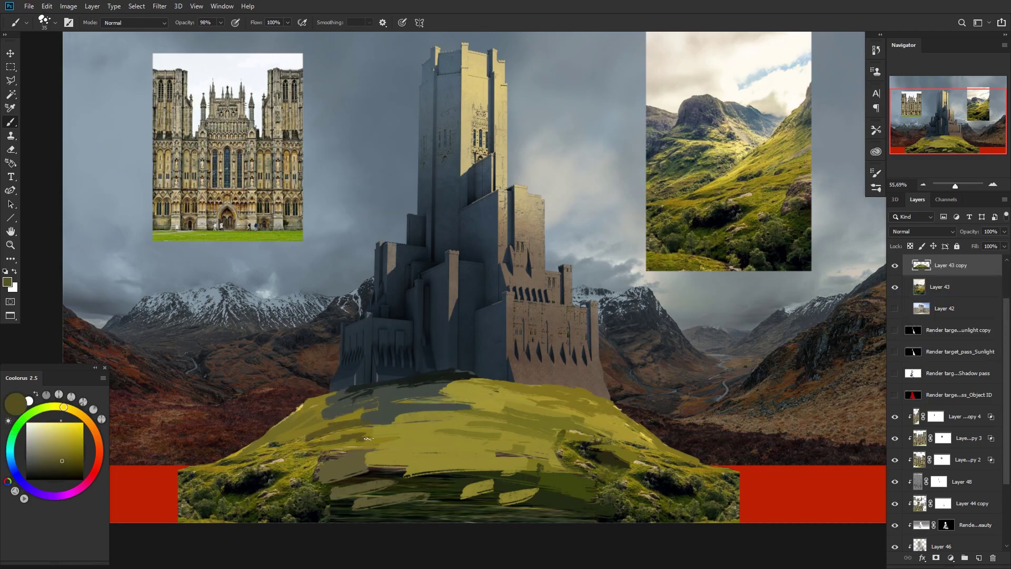
scroll(563, 435, "down", 2)
Step: Shift the painted hill slightly right beneath the castle and sample a dark olive from it as the brush colour
key("v")
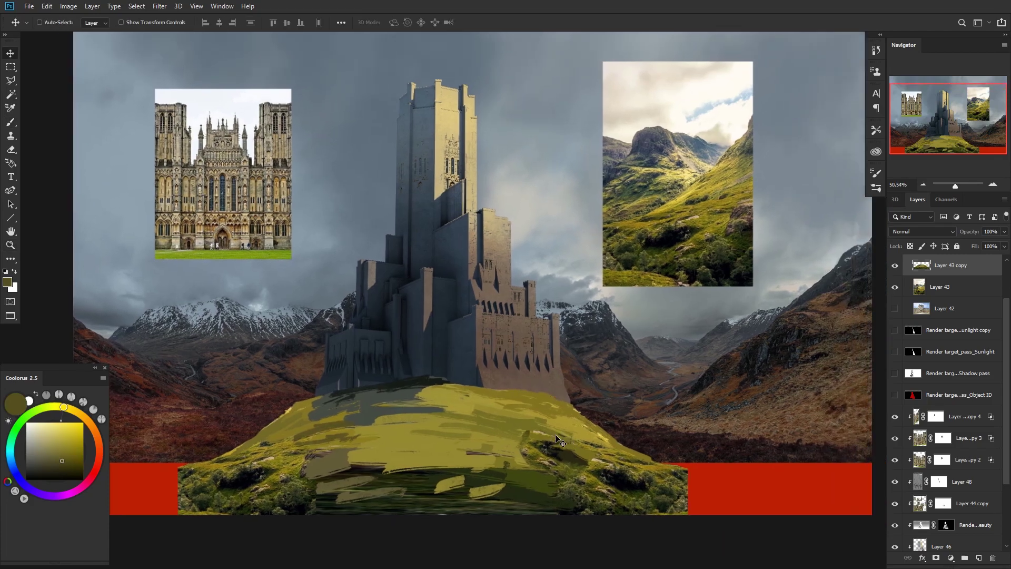
key("b")
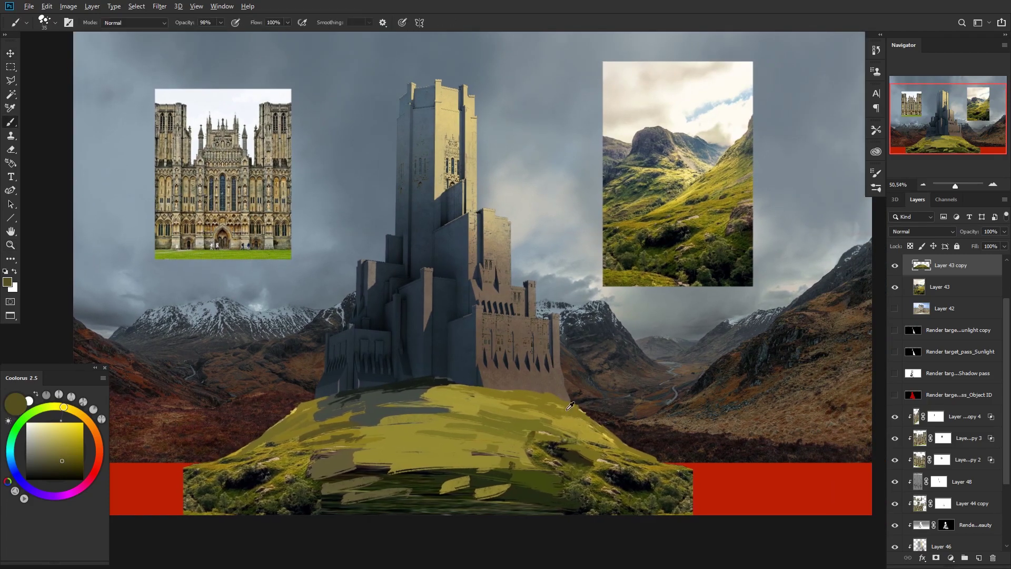
left_click(567, 401, "alt")
left_click(530, 474, "alt")
left_click(68, 6)
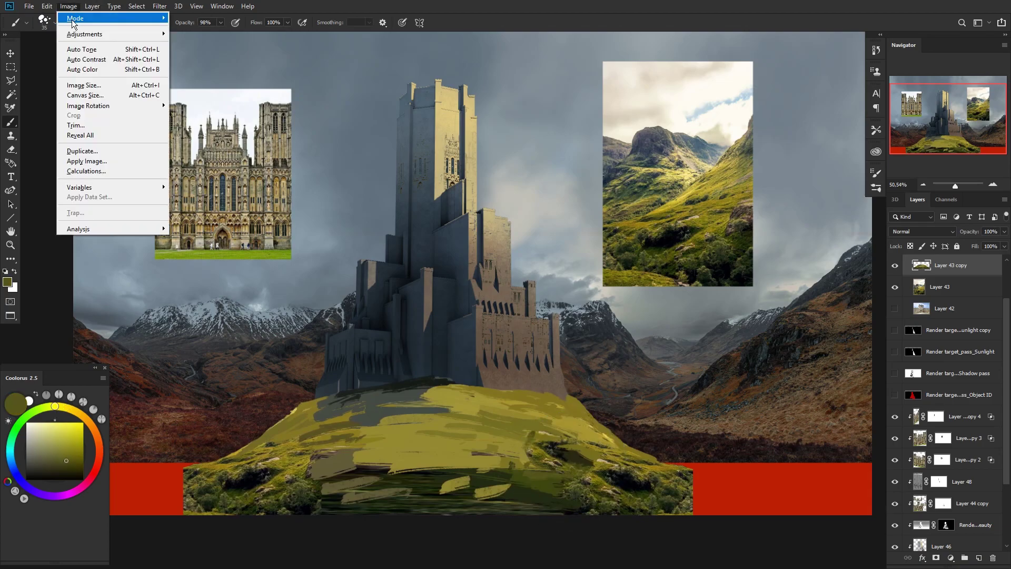
mouse_move(81, 34)
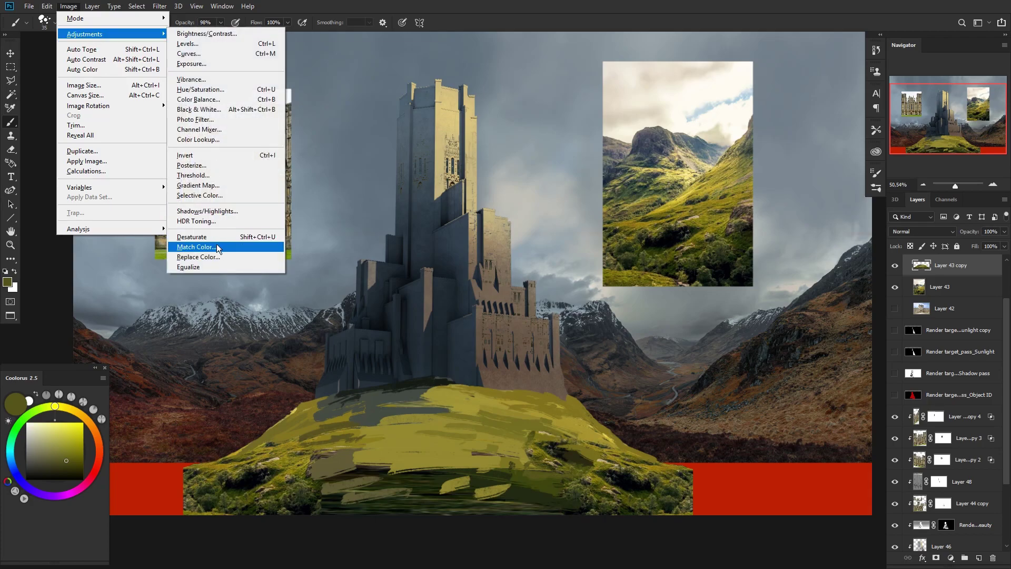
left_click(216, 247)
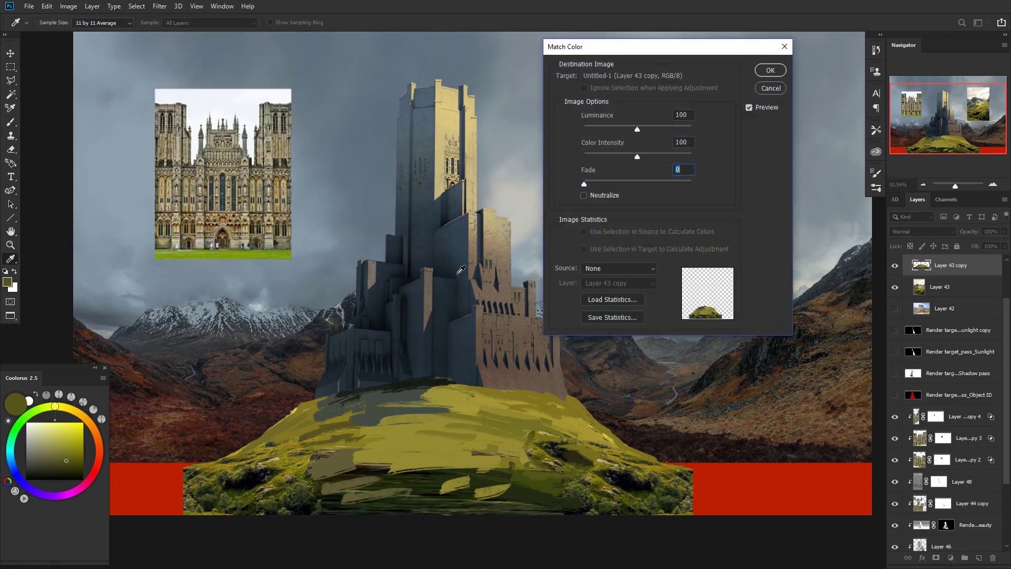
left_click(625, 267)
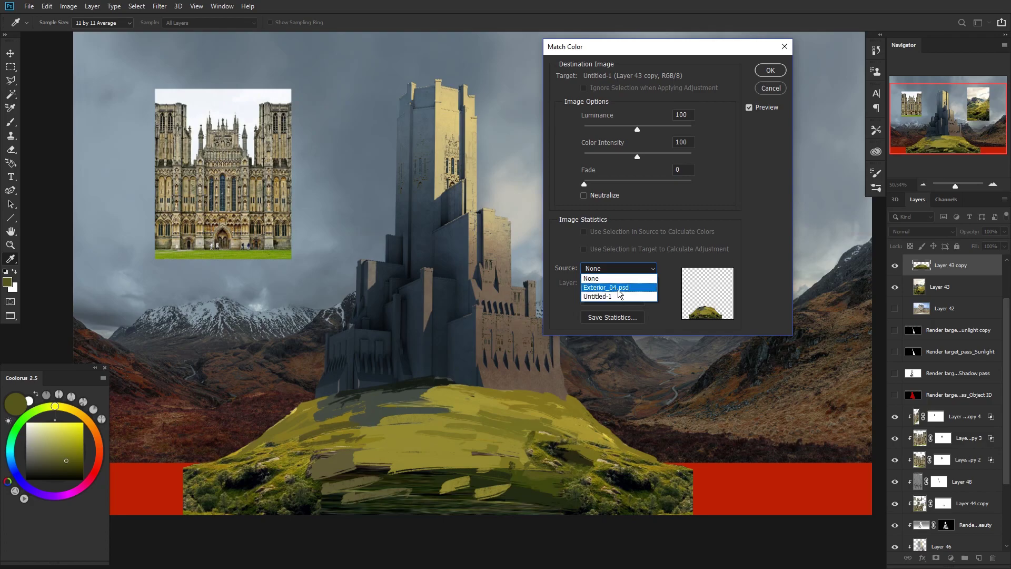
left_click(615, 296)
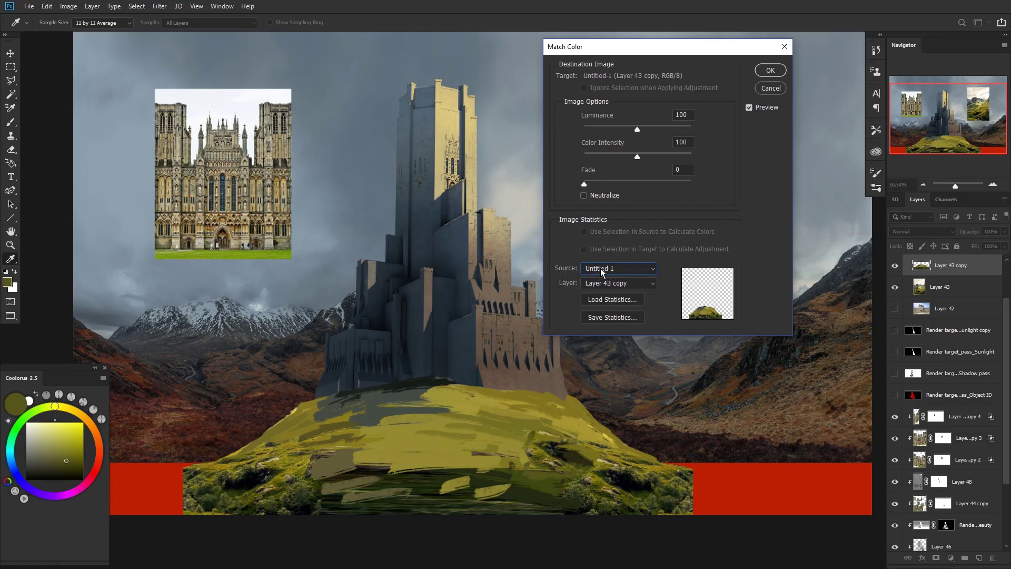
left_click(613, 283)
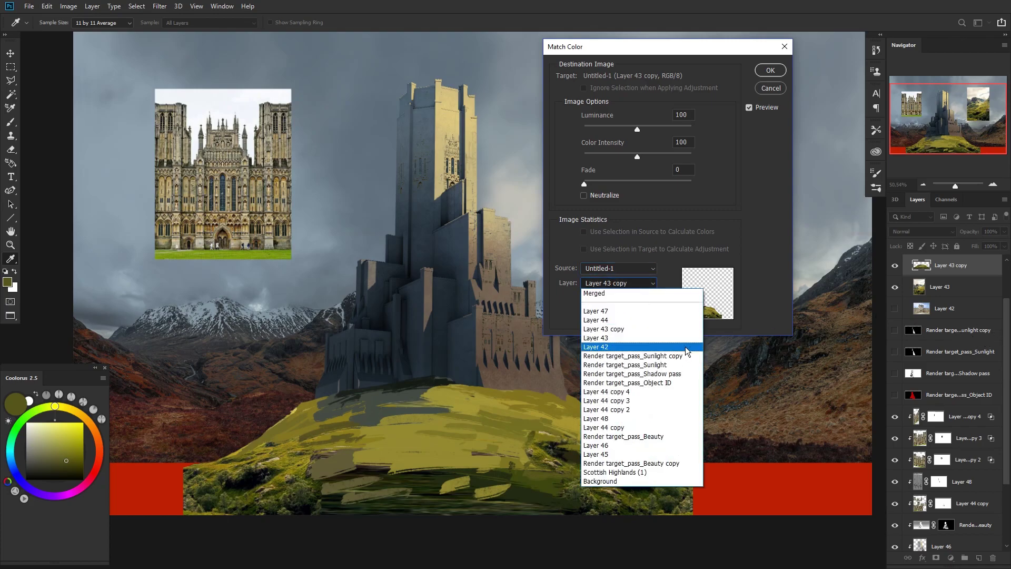
left_click(698, 319)
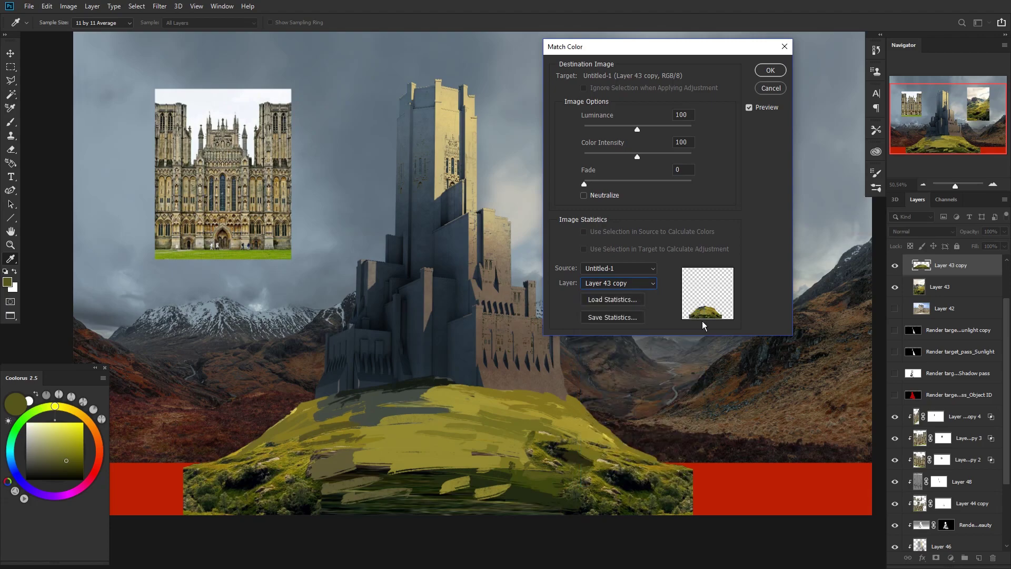
key("Return")
key("b")
Step: Match the hill layer's colours to the Scottish Highlands (1) layer of Untitled-1 using Match Color with Fade at about 51
left_click_drag(1006, 411, 1005, 498)
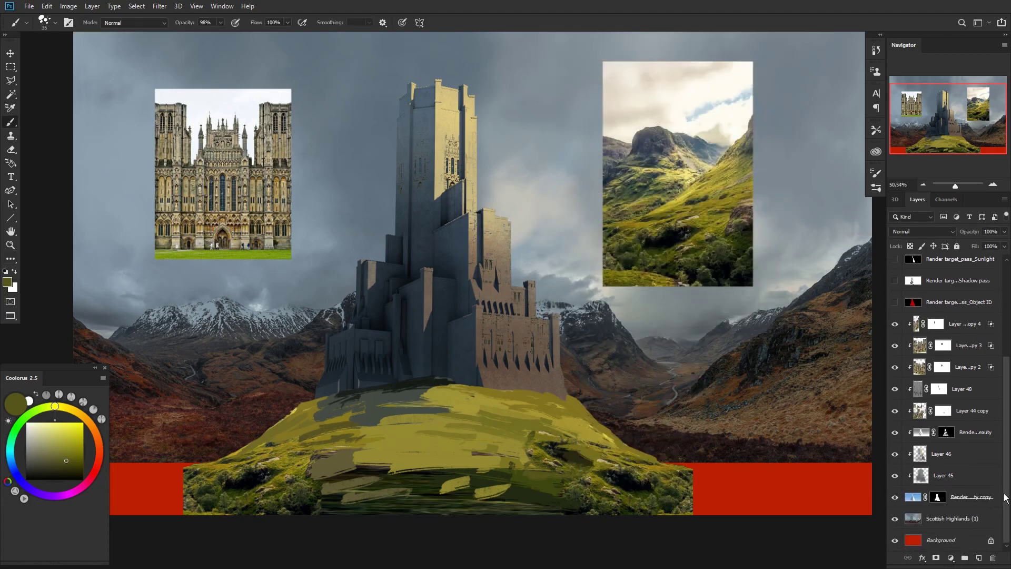
left_click(70, 8)
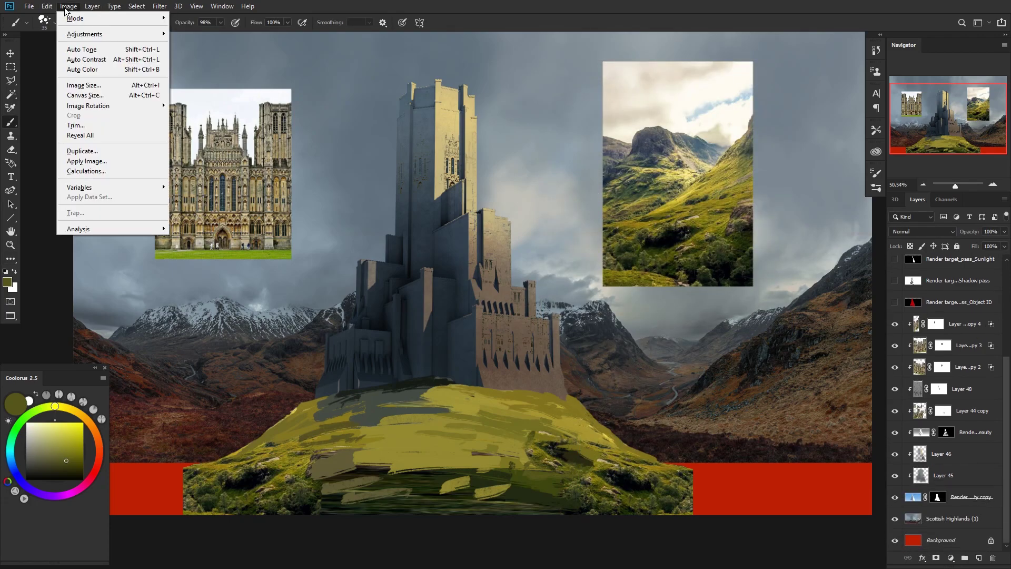
mouse_move(148, 35)
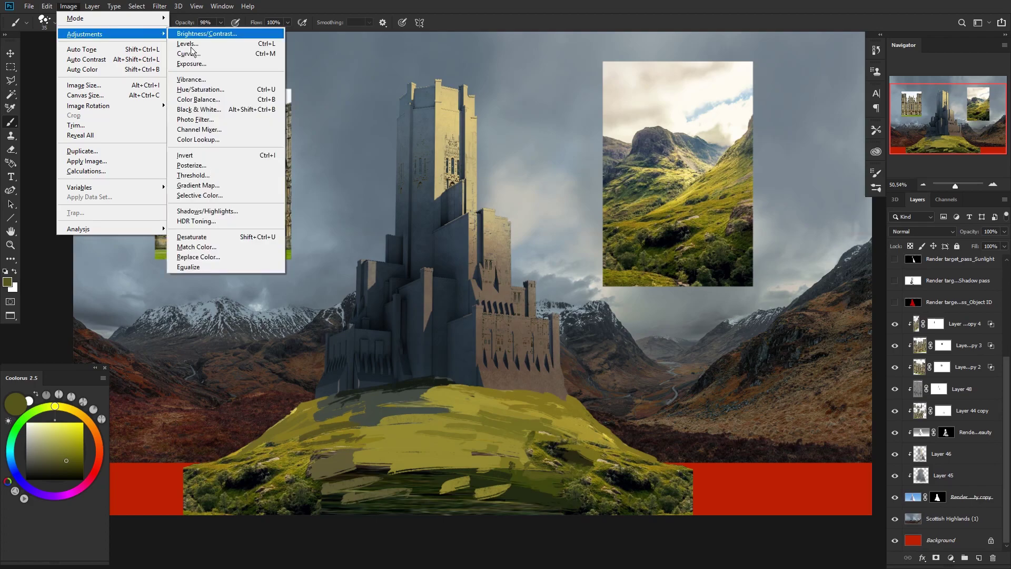
left_click(214, 250)
left_click(616, 268)
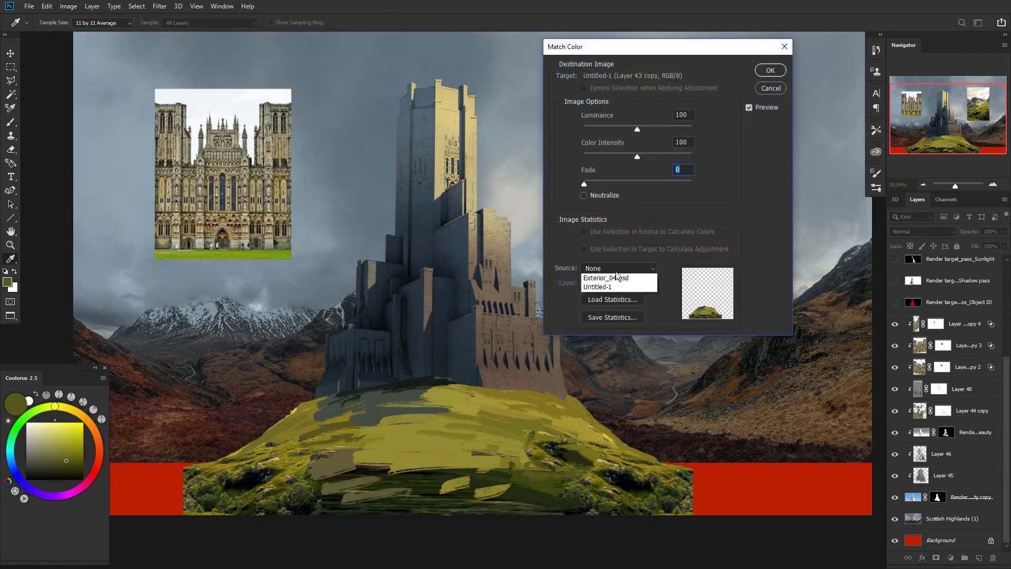
left_click(610, 291)
left_click(632, 283)
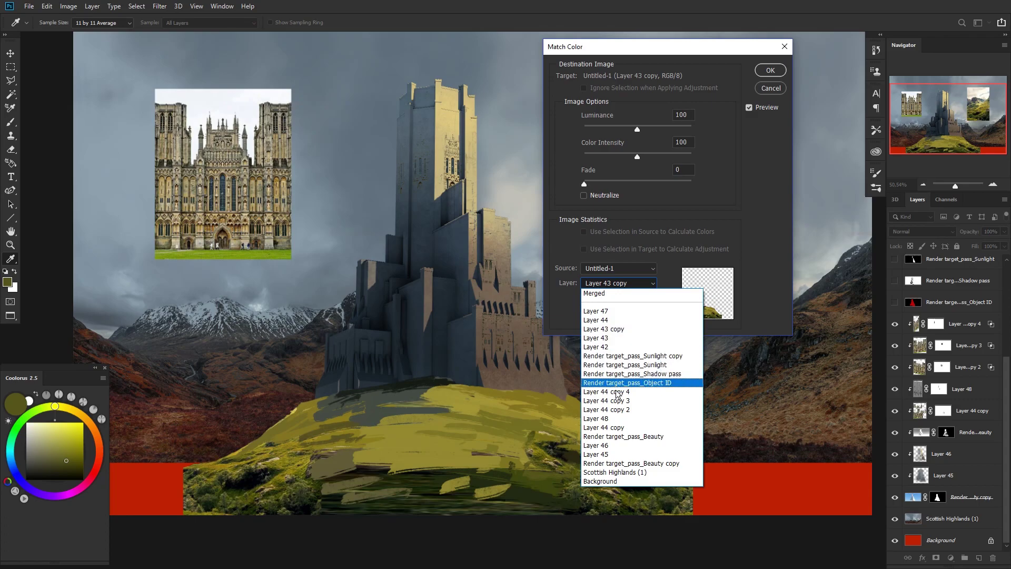
left_click(620, 472)
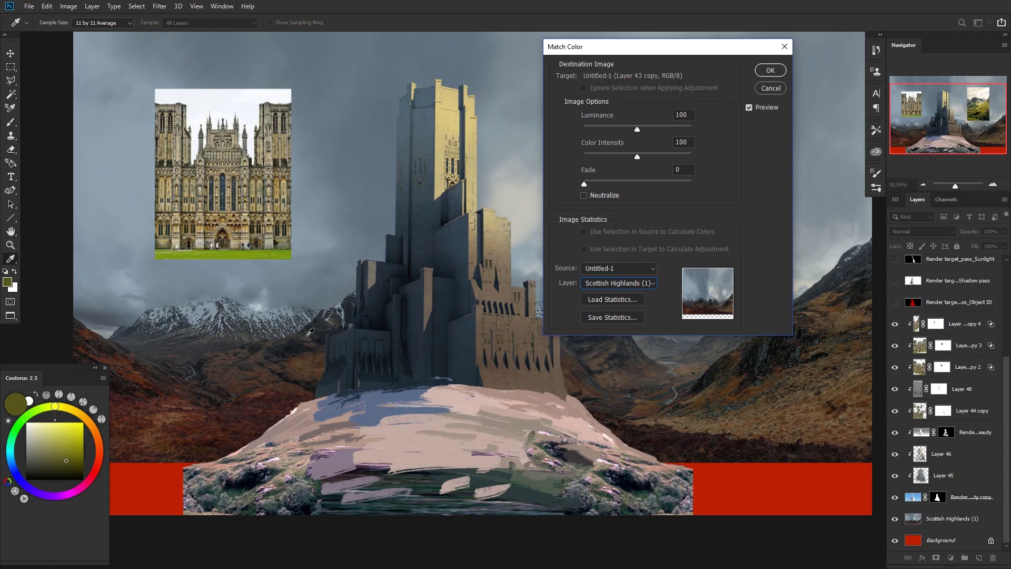
left_click_drag(645, 181, 717, 174)
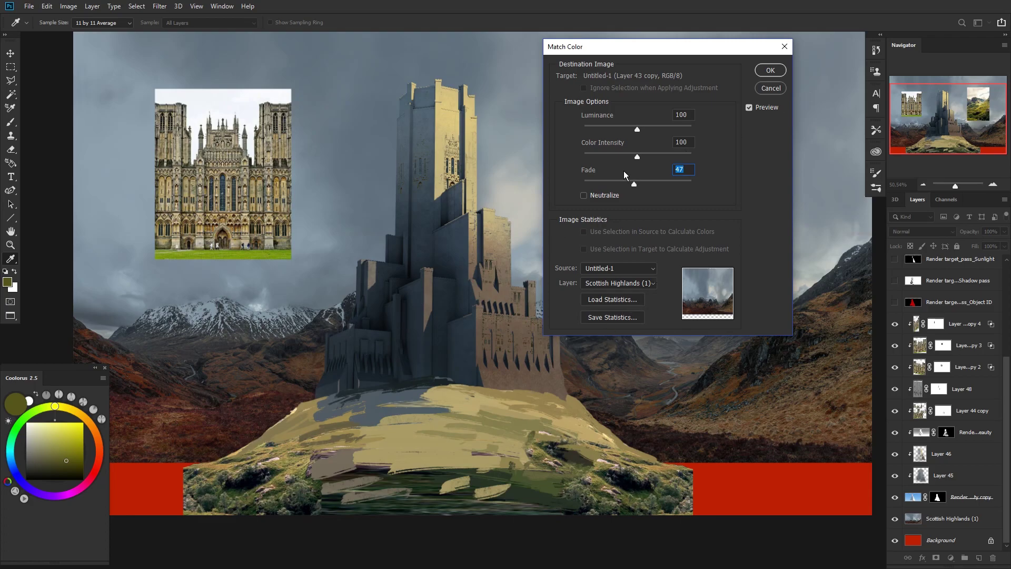
mouse_move(632, 186)
left_mouse_down()
mouse_move(570, 186)
mouse_move(639, 184)
left_mouse_up()
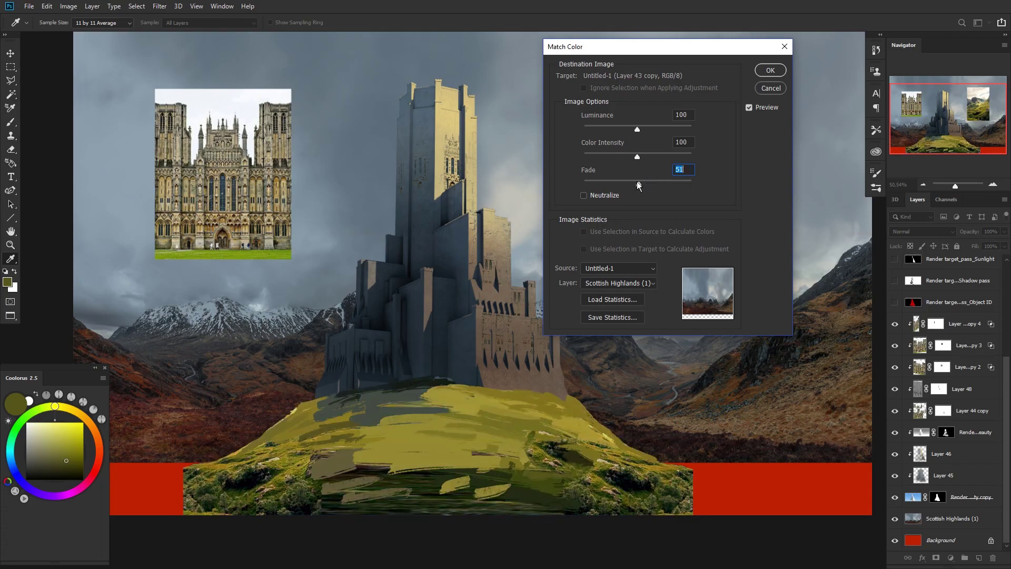
left_click(770, 70)
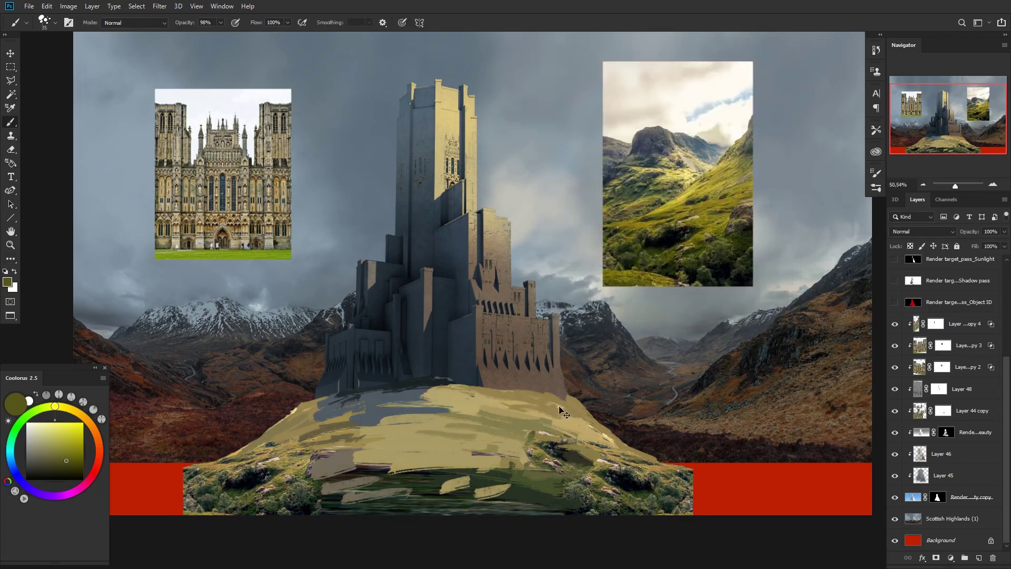
Step: Shift the hill's midtone Color Balance to +23 red, -12 magenta and -6 yellow
key("ctrl+b")
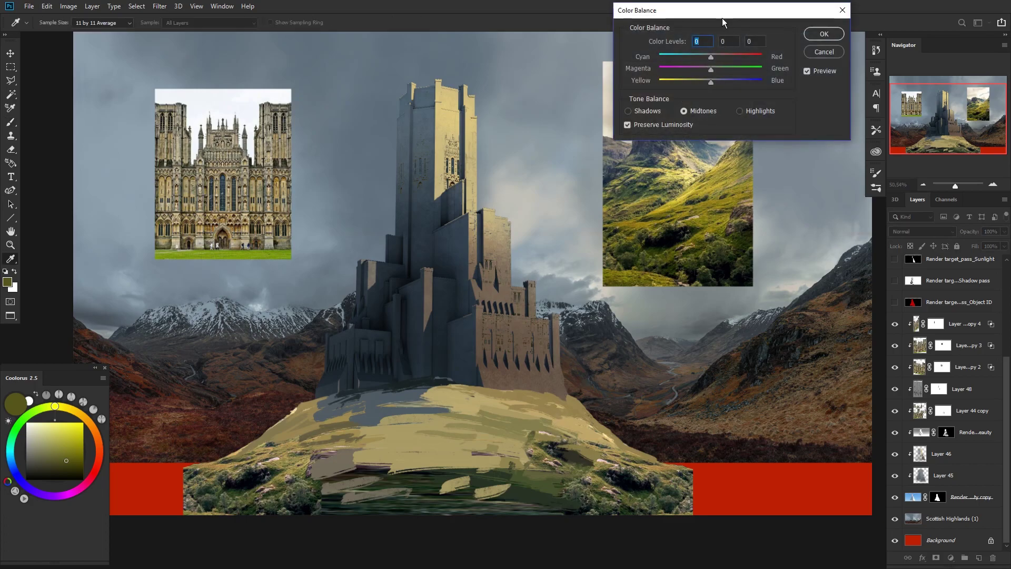
left_click_drag(713, 14, 682, 72)
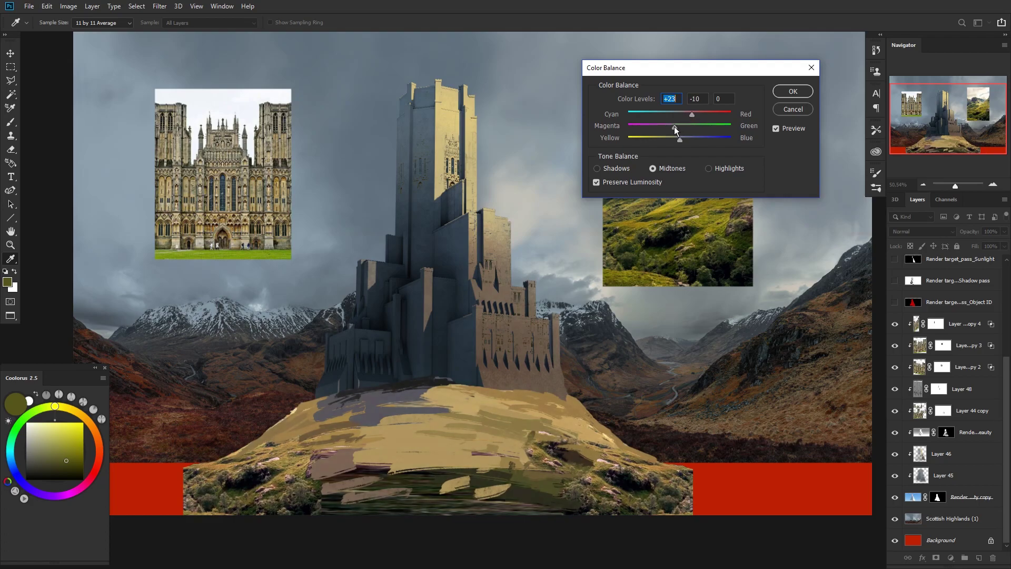
left_click(675, 128)
left_click_drag(679, 138, 677, 137)
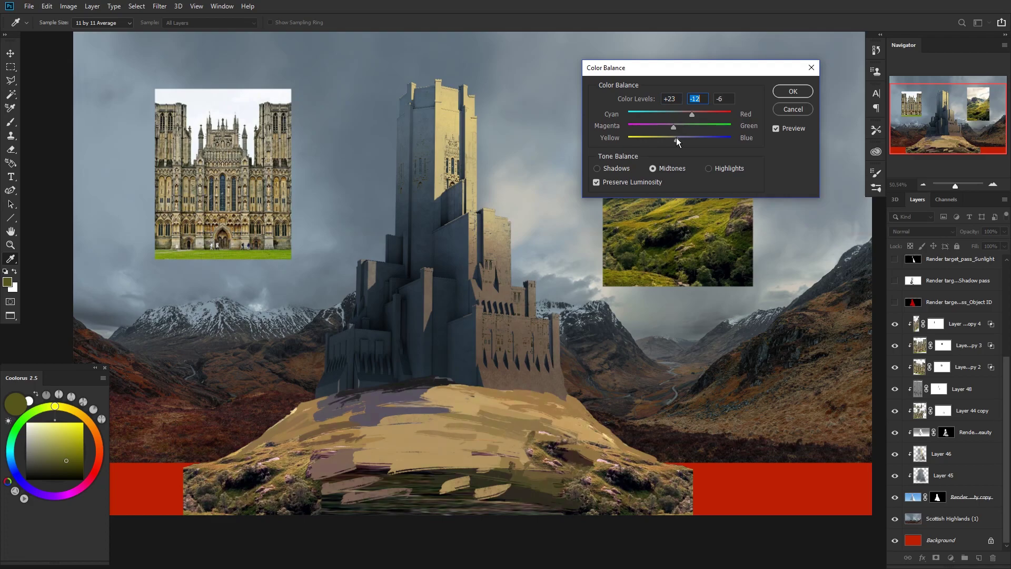
left_click(793, 91)
Step: Paint sampled dark and brown strokes along the hilltop and purple shadow patches, and dark olive strokes across the hill's lower middle
key("b")
left_click(431, 385, "alt")
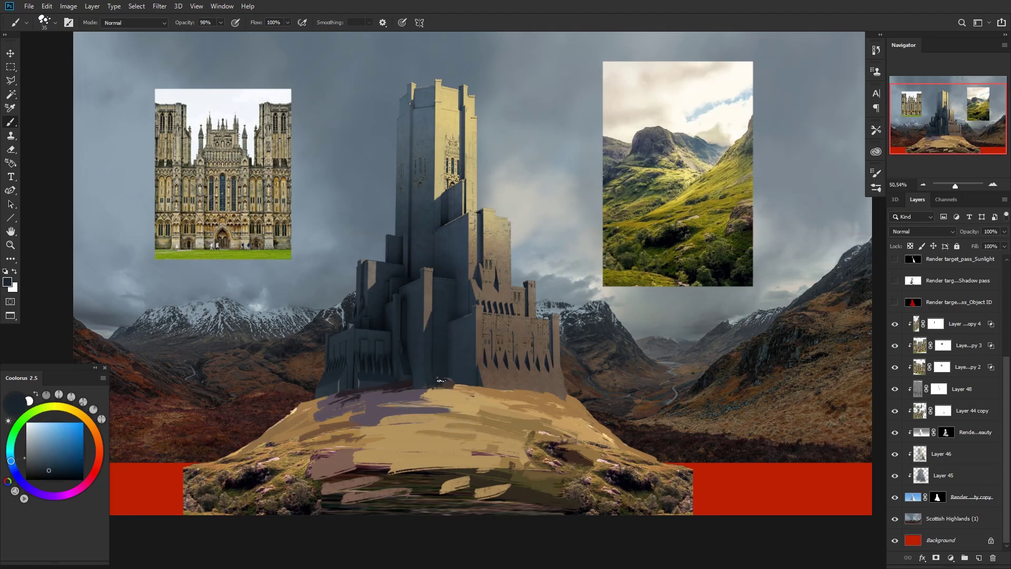
left_click(444, 391, "alt")
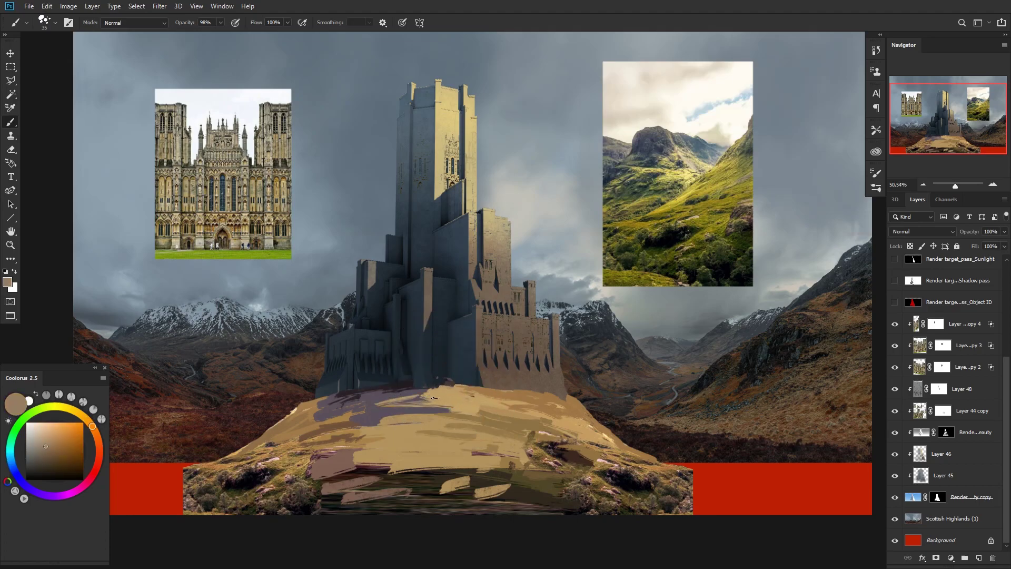
left_click(305, 418, "alt")
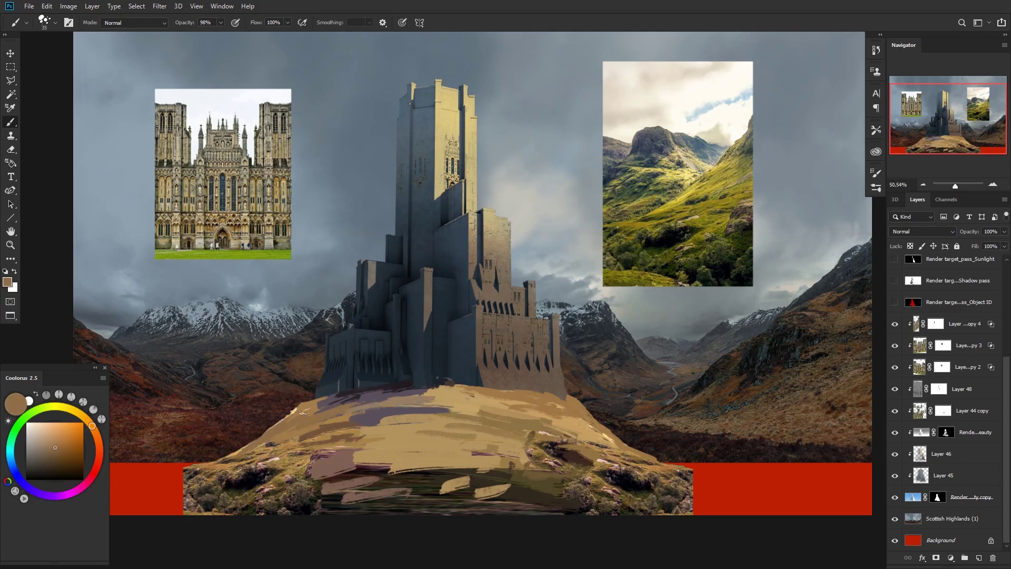
left_click_drag(302, 413, 408, 414)
left_click(531, 485, "alt")
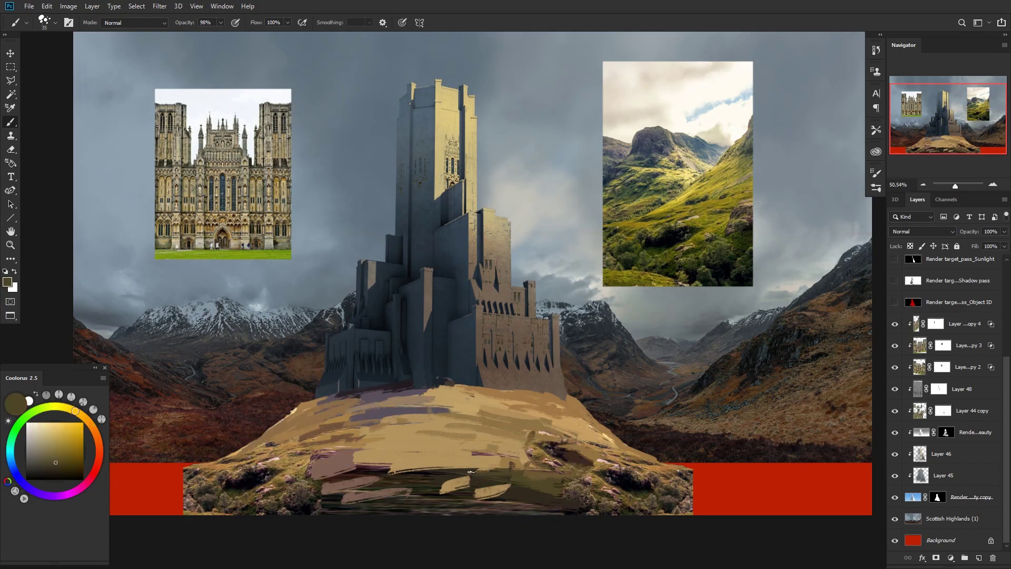
left_click_drag(527, 469, 446, 460)
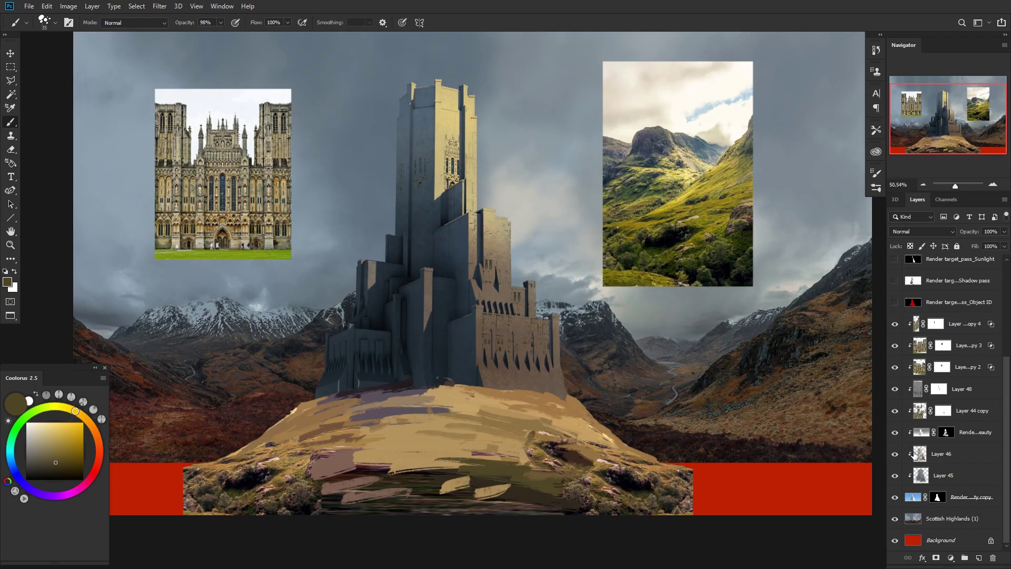
Step: Crop the canvas from its lower edge to trim off most of the red strip beneath the landscape
key("z")
left_click_drag(702, 436, 679, 444)
key("c")
left_click_drag(492, 511, 492, 483)
key("Return")
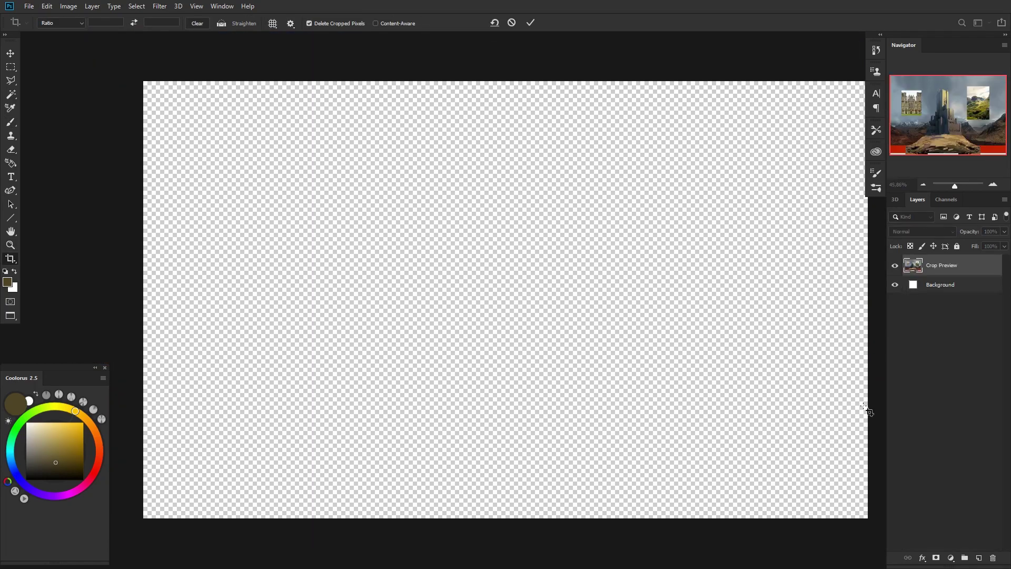
Step: Hide Layer 44 and Layer 43, move Layer 43 copy out of the Images group to just above the castle detail layers, and collapse and hide the group
left_click(895, 300)
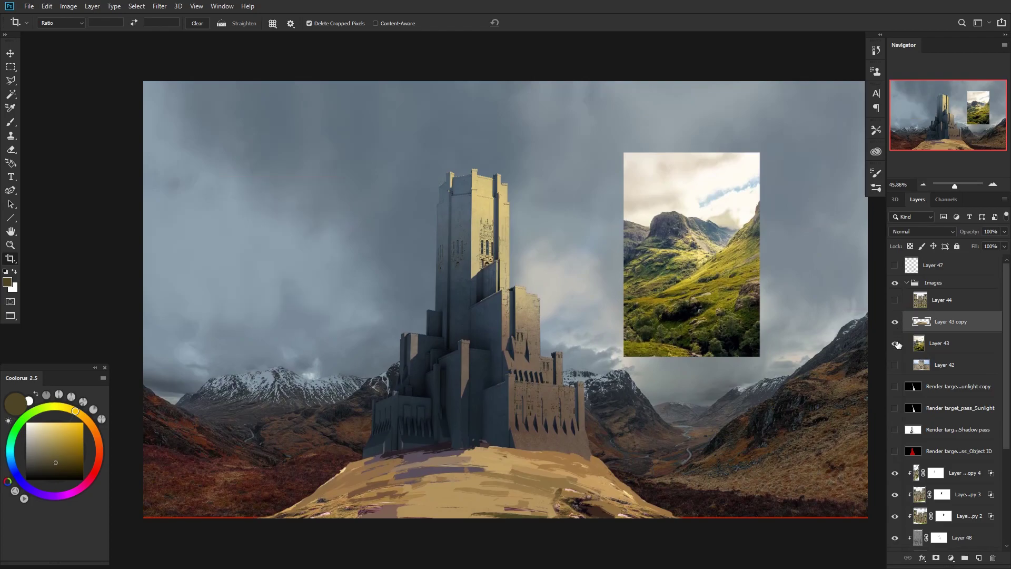
left_click(895, 343)
left_click_drag(932, 322, 917, 460)
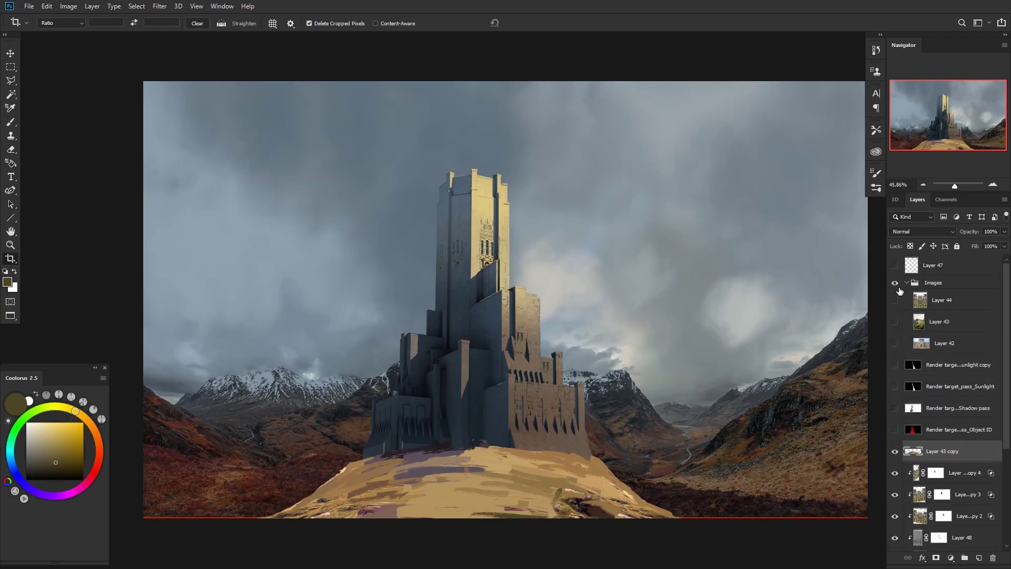
left_click(907, 283)
left_click(895, 283)
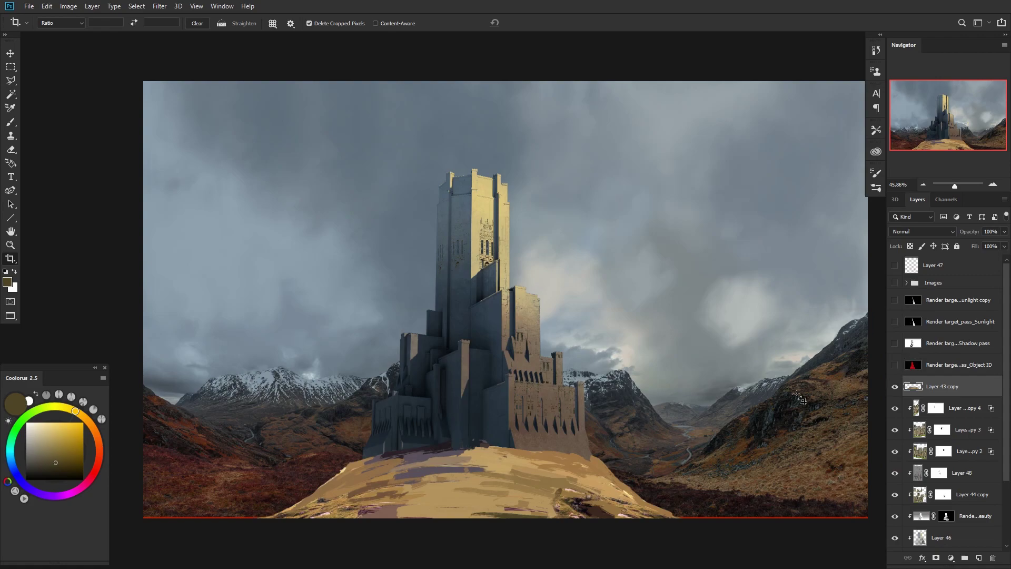
Step: Sample a light brown from the hill's left slope as the brush colour
key("b")
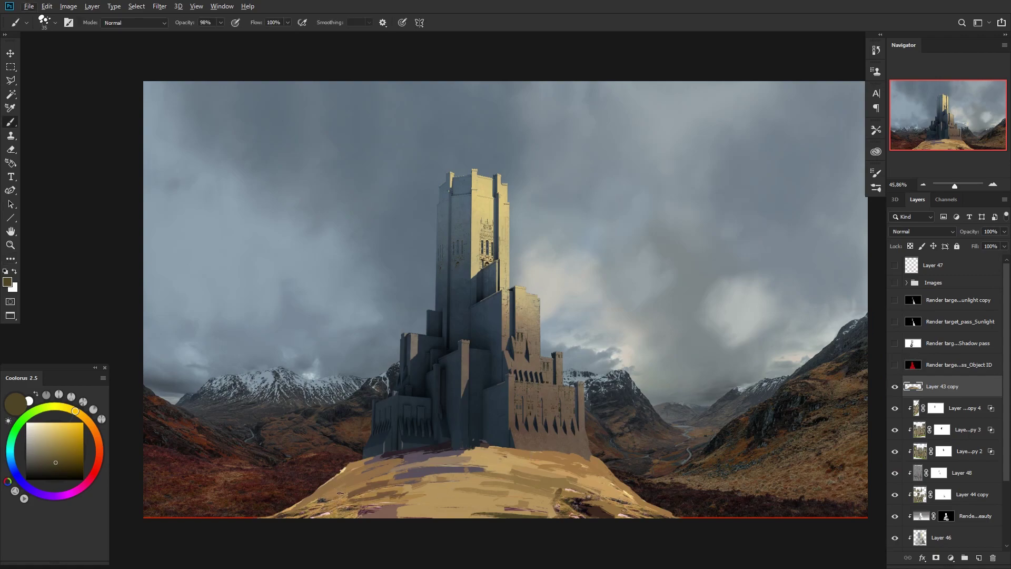
left_click(266, 498, "alt")
left_click(344, 487, "alt")
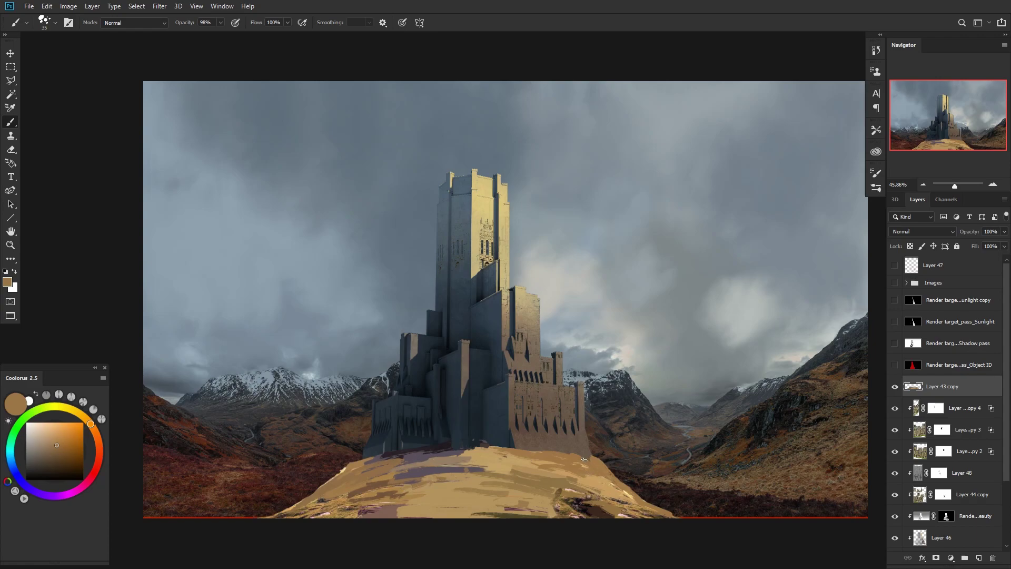
Step: Switch to the Exterior_04.psd document and display it in full screen mode
key("f")
key("f")
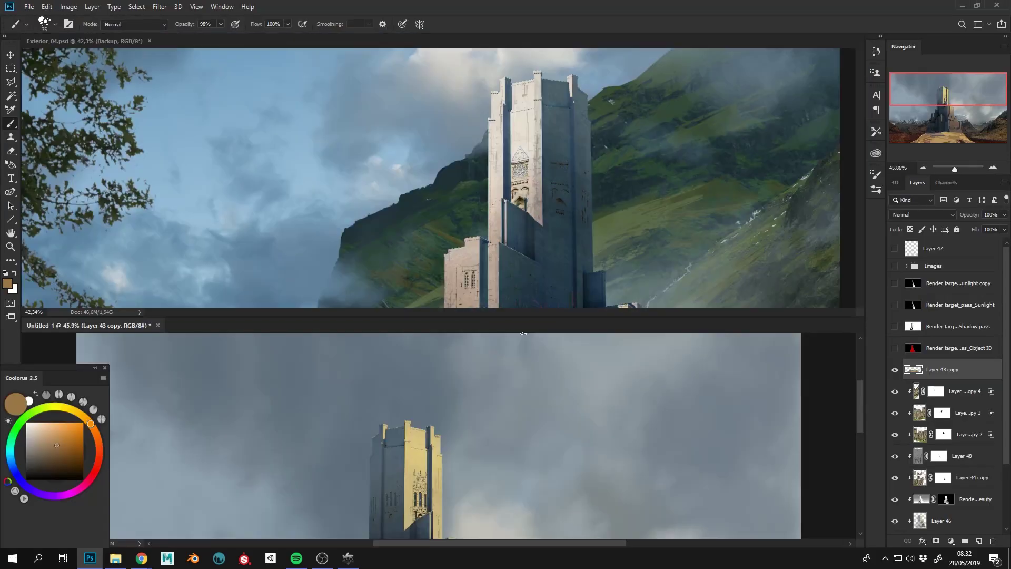
left_click(480, 250)
key("f")
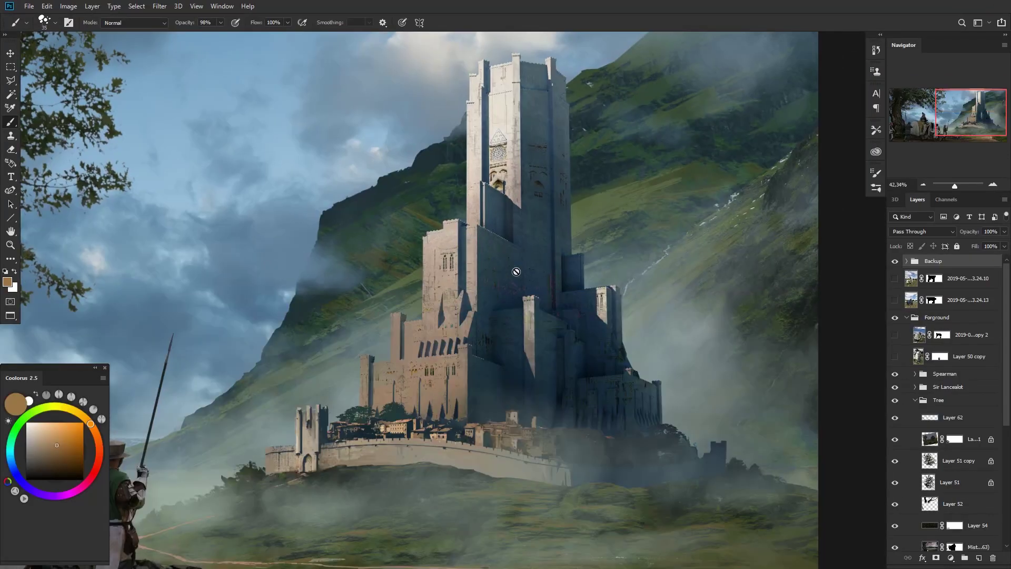
Step: Examine the finished castle scene as a whole, and up close the village behind the curtain wall at the castle's base
key("z")
left_click_drag(534, 348, 496, 403)
left_click_drag(498, 411, 514, 368)
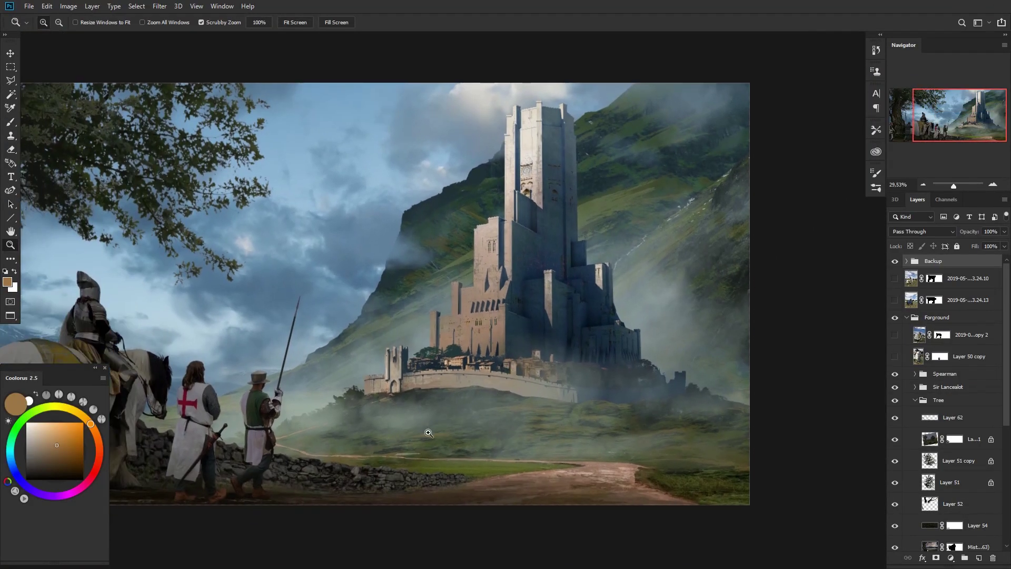
left_click_drag(428, 432, 470, 420)
left_click_drag(442, 247, 431, 271)
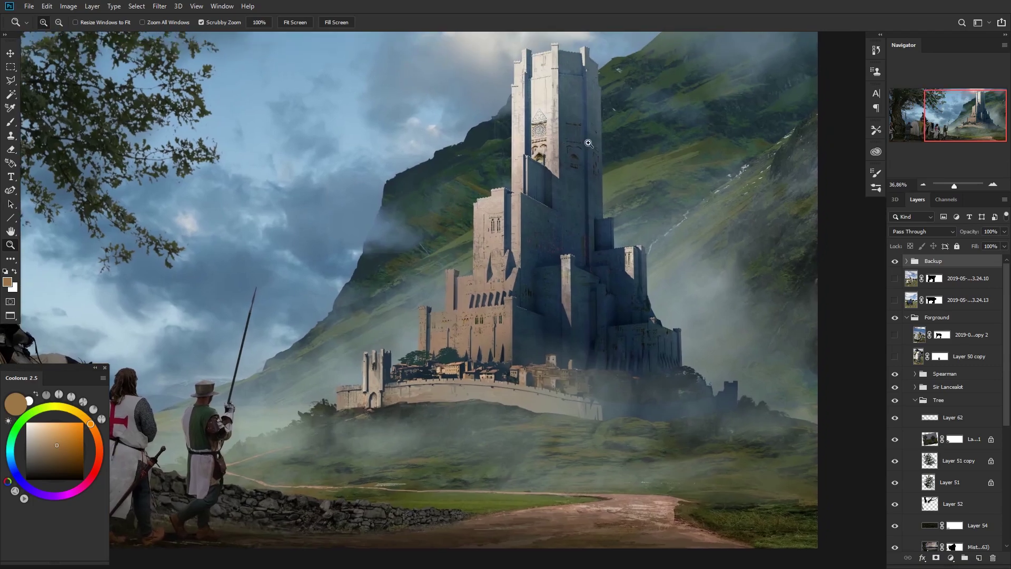
left_click_drag(569, 168, 619, 213)
left_click_drag(680, 379, 735, 353)
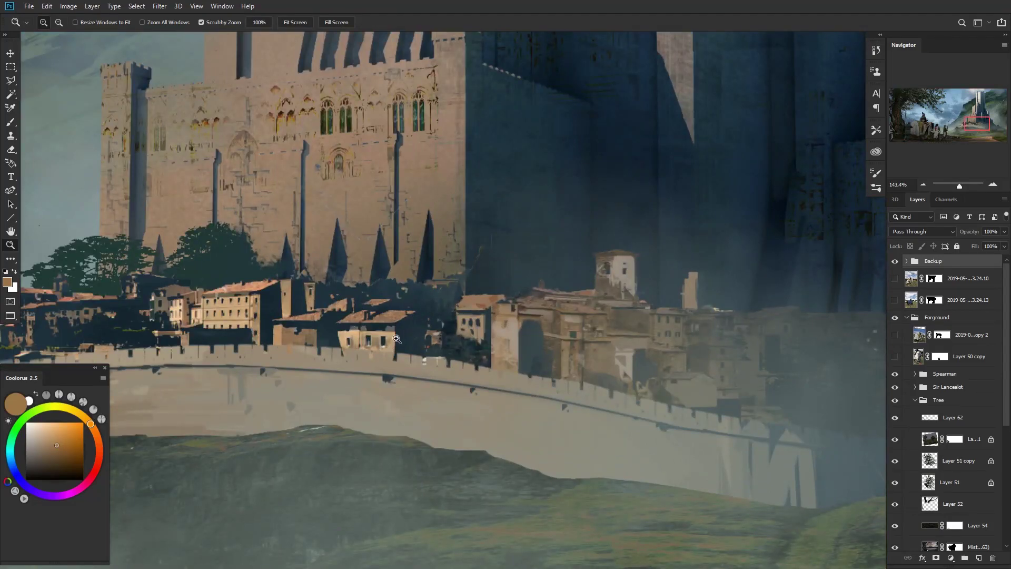
Step: Examine the finished scene's foreground, including the mounted knight, the soldiers on foot, the old tree and the carved stone cross
left_click_drag(398, 337, 391, 297)
left_click_drag(211, 253, 423, 310)
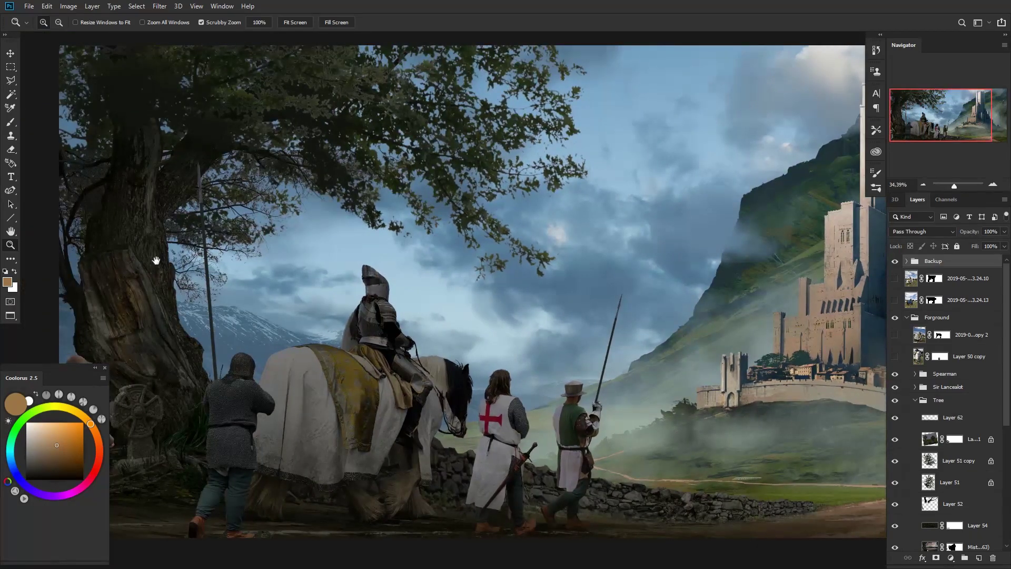
left_click_drag(163, 263, 250, 262)
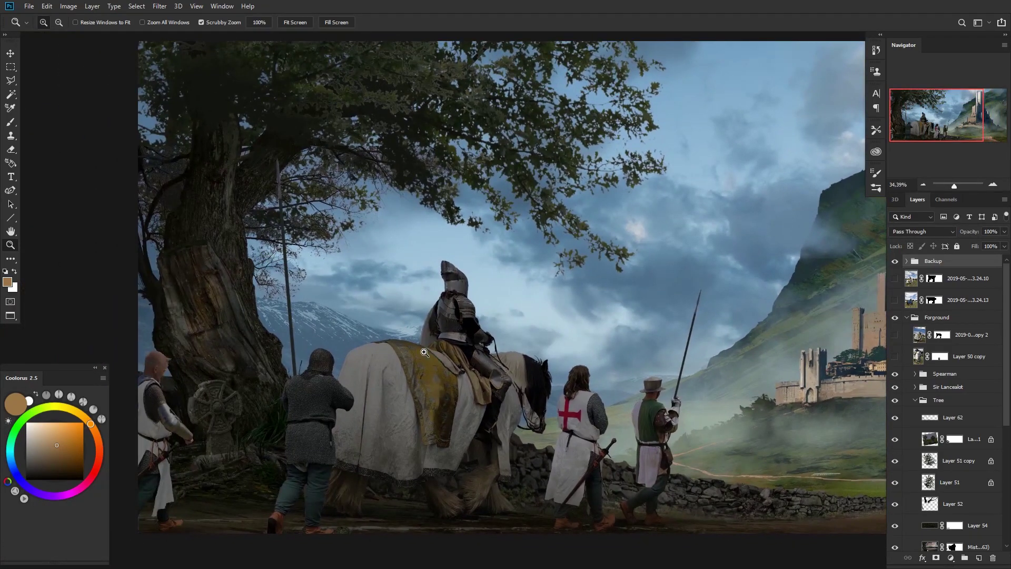
left_click_drag(560, 380, 503, 369)
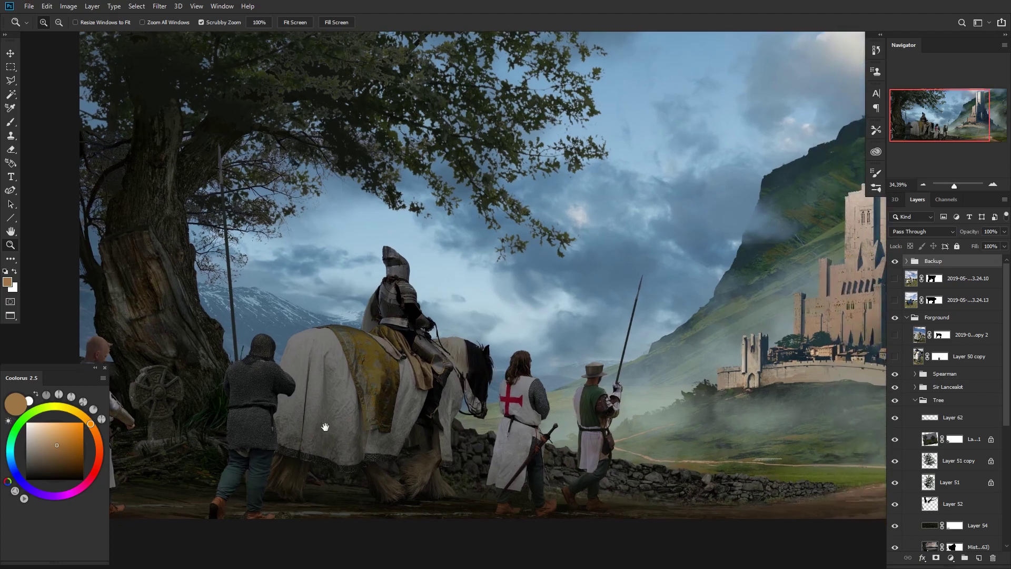
left_click_drag(328, 422, 383, 380)
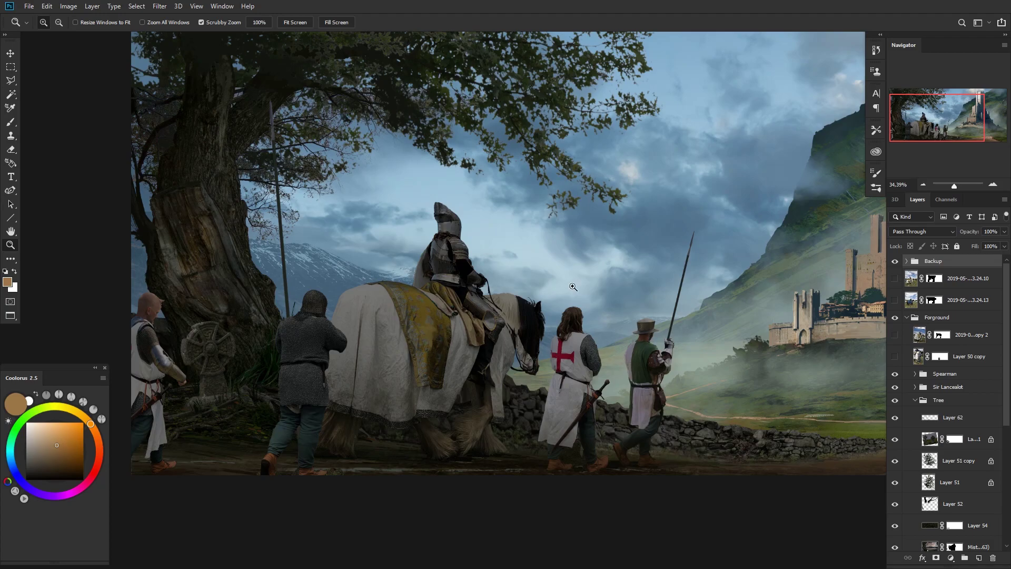
left_click_drag(583, 284, 565, 295)
left_click_drag(257, 358, 288, 280)
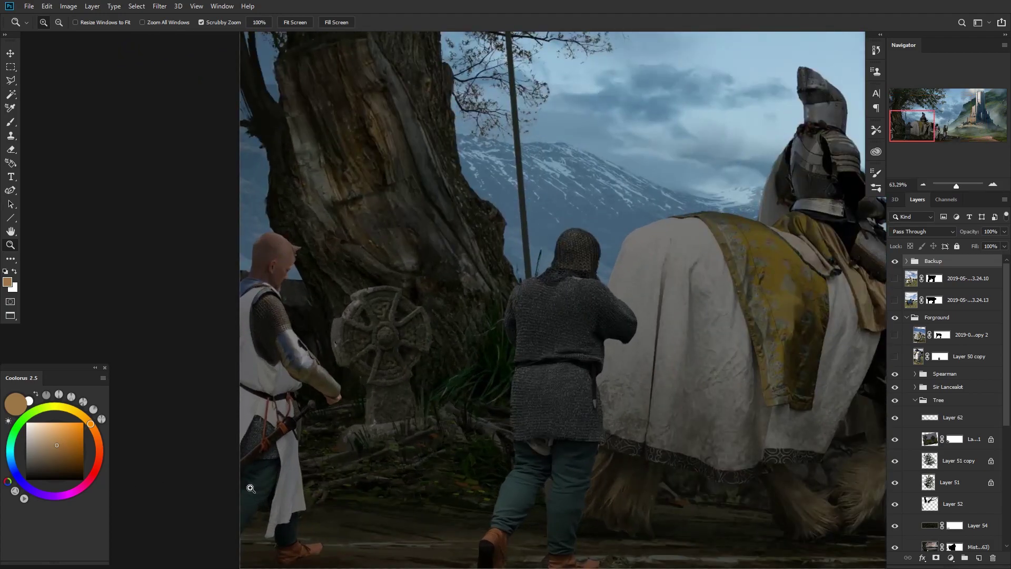
left_click_drag(335, 363, 318, 368)
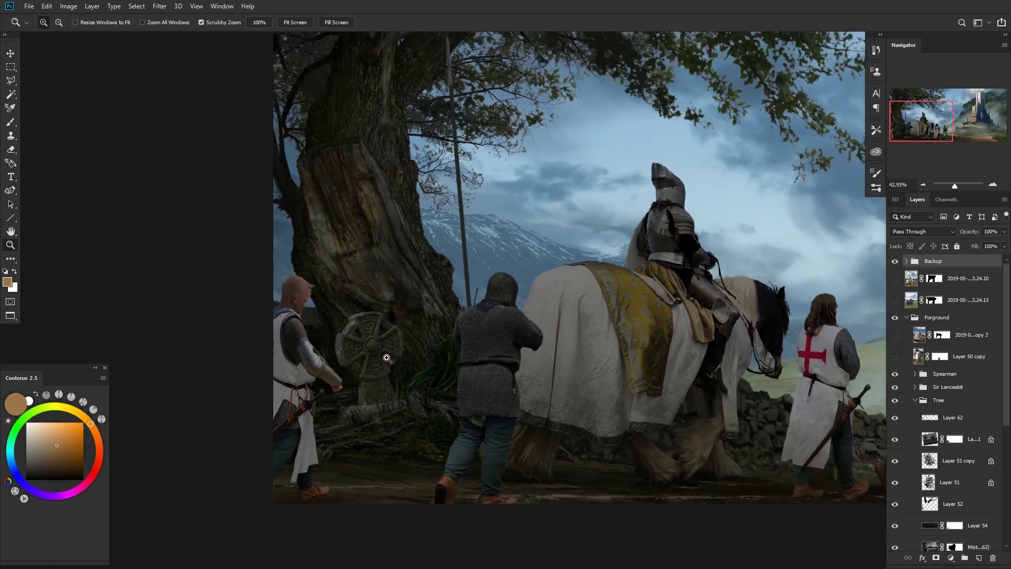
Step: Review the whole finished composition from the tree to the castle, and look through its layer stack
left_click_drag(519, 276, 386, 340)
left_click_drag(501, 324, 368, 360)
left_click_drag(436, 348, 388, 332)
left_click_drag(556, 344, 524, 350)
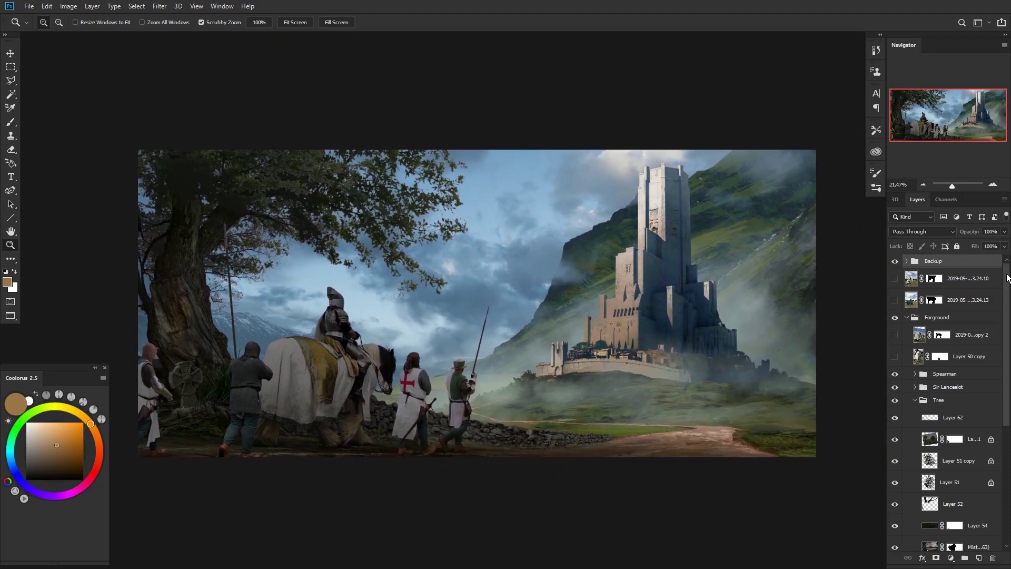
scroll(1002, 387, "down", 5)
scroll(1003, 387, "up", 5)
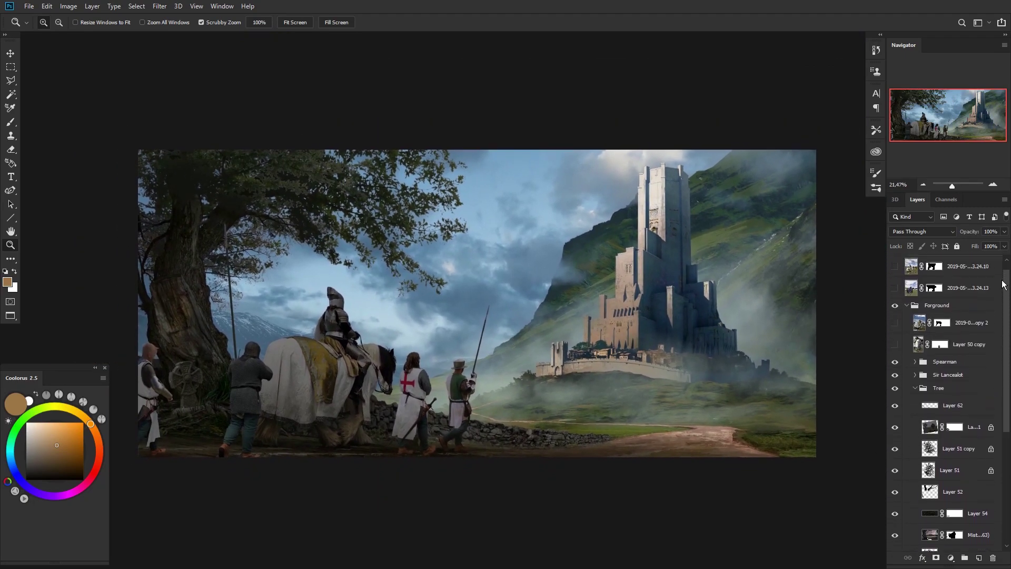